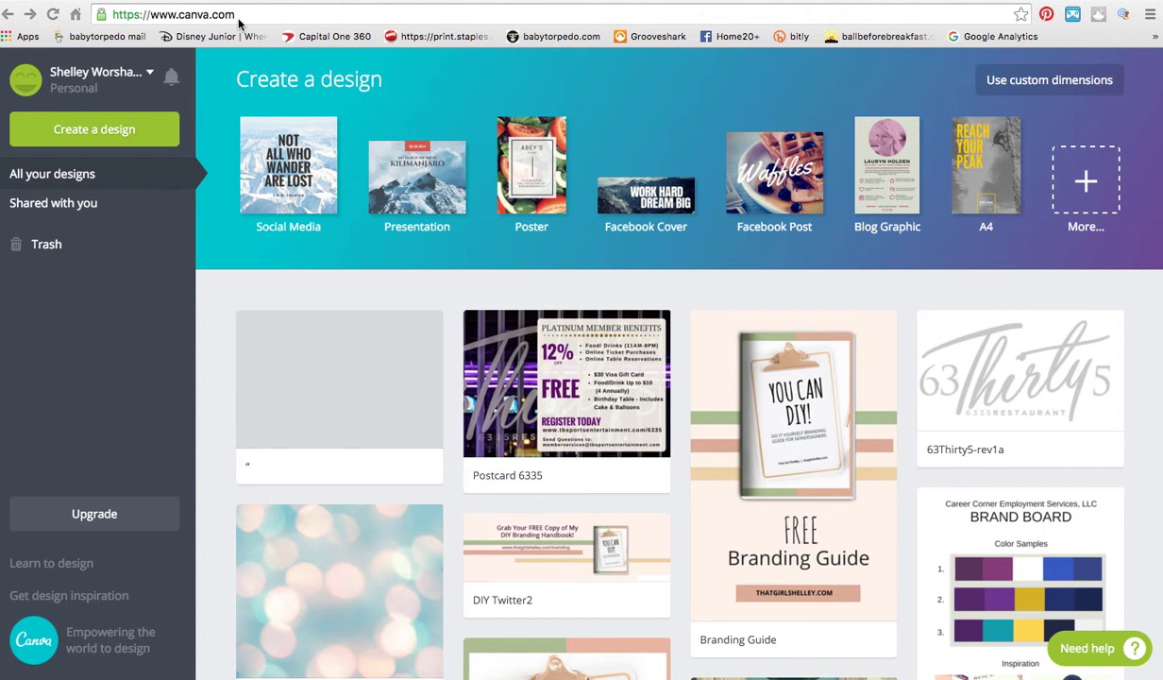
Create a new blank design using the Facebook Post design type from the social media posts category
{"action": "left_click", "coordinate": [1087, 191]}
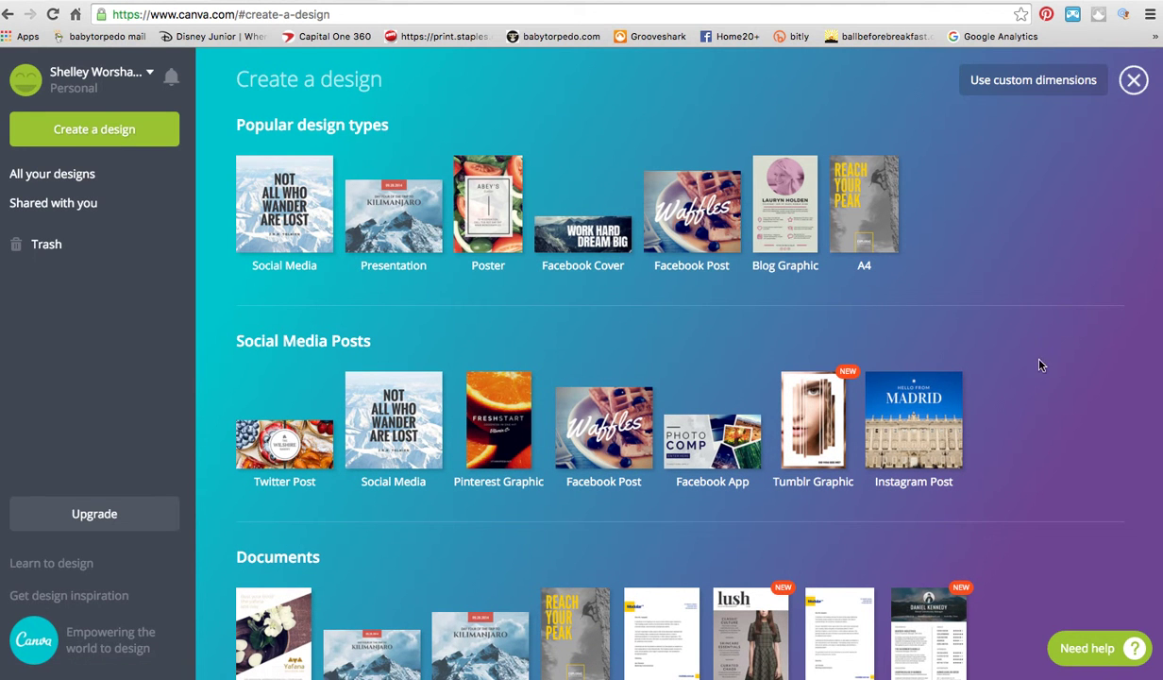
{"action": "scroll", "coordinate": [1069, 437], "scroll_direction": "down", "scroll_amount": 2}
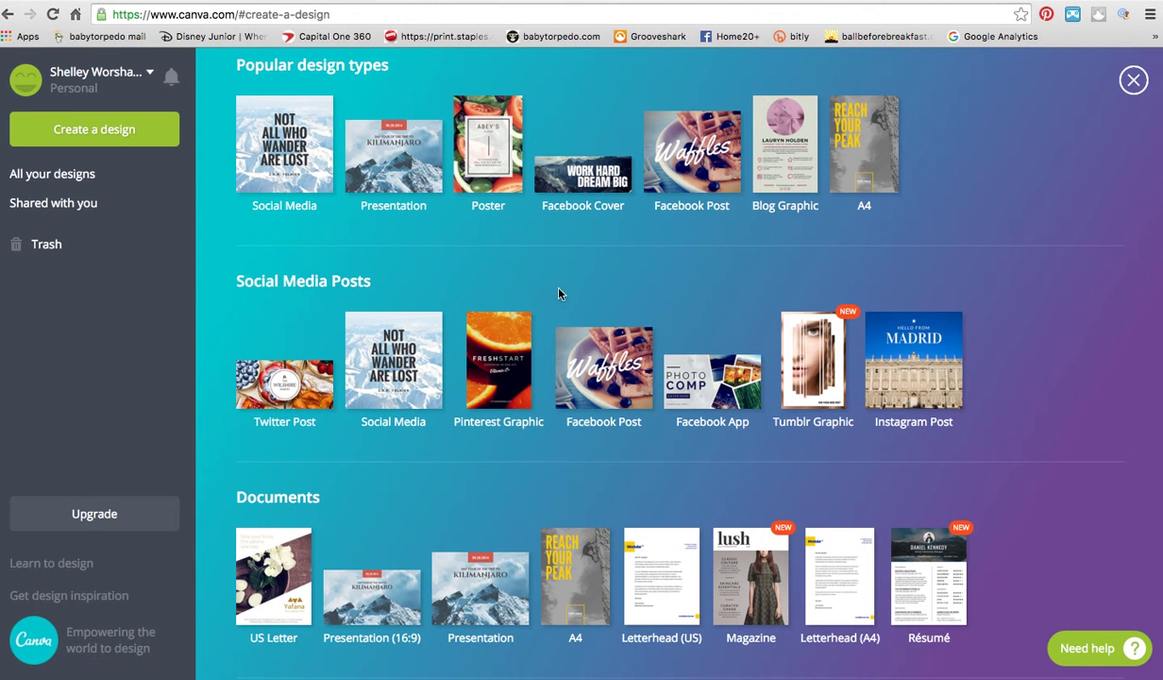
{"action": "scroll", "coordinate": [486, 296], "scroll_direction": "down", "scroll_amount": 1}
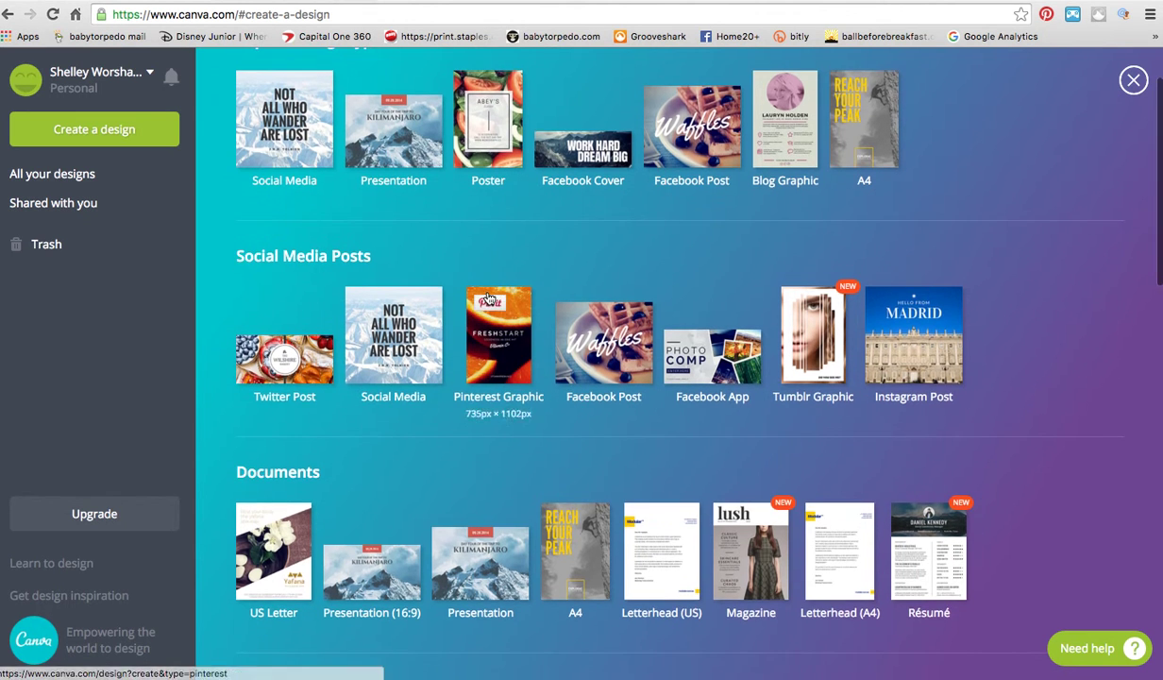
{"action": "left_click", "coordinate": [618, 335]}
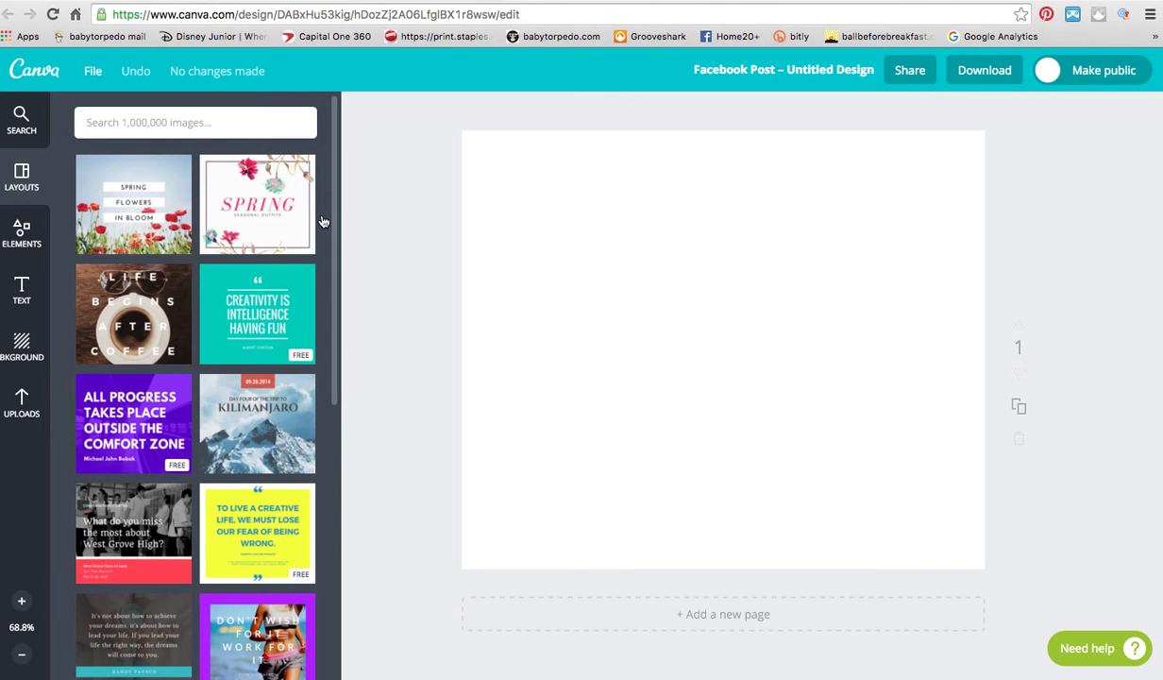
Browse the layouts and apply the free teal "Creativity is intelligence having fun" quote layout to the blank page
{"action": "scroll", "coordinate": [281, 212], "scroll_direction": "down", "scroll_amount": 2}
{"action": "scroll", "coordinate": [281, 211], "scroll_direction": "down", "scroll_amount": 7}
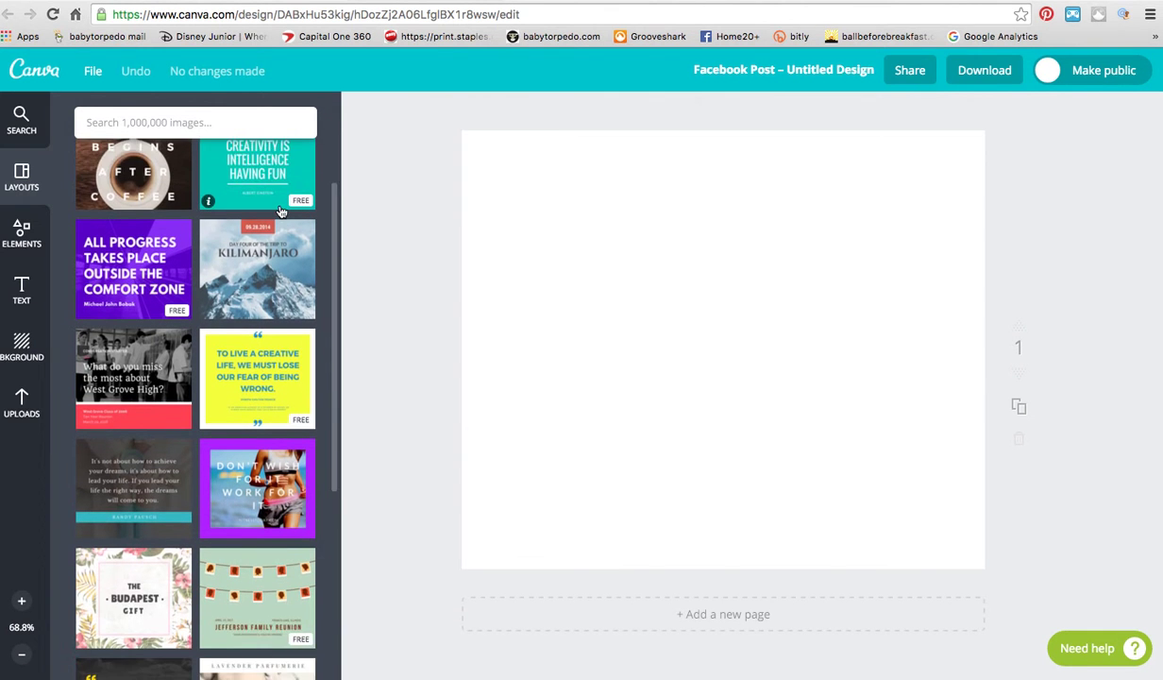
{"action": "scroll", "coordinate": [281, 211], "scroll_direction": "down", "scroll_amount": 2}
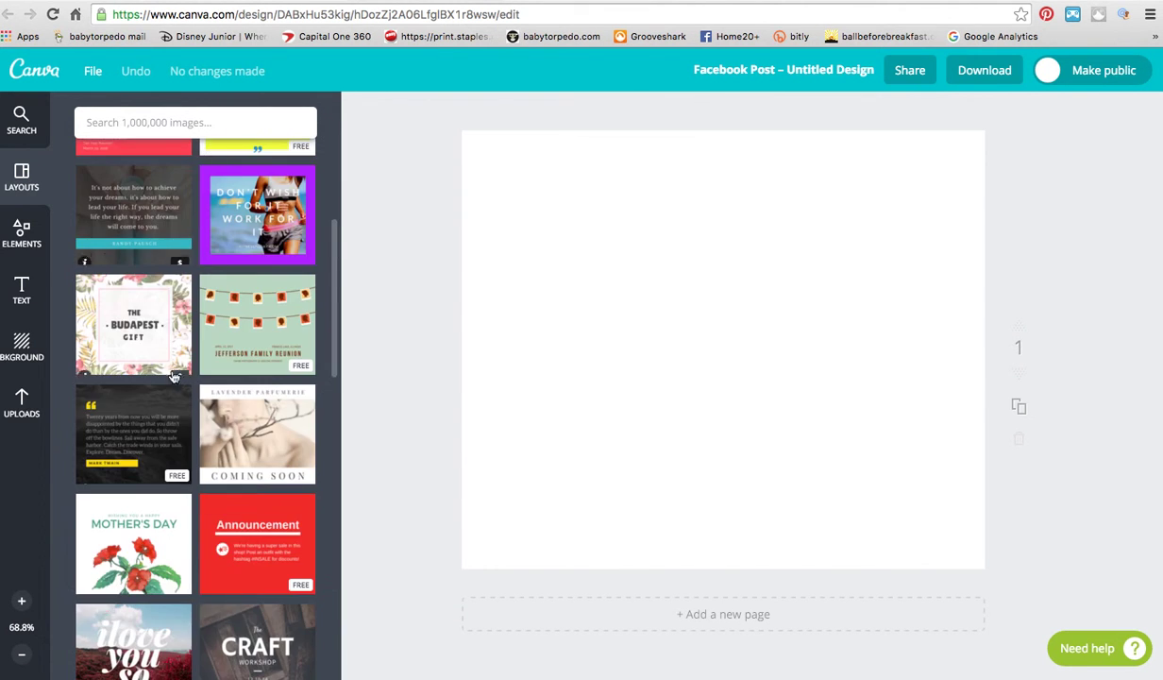
{"action": "scroll", "coordinate": [189, 408], "scroll_direction": "down", "scroll_amount": 8}
{"action": "scroll", "coordinate": [189, 408], "scroll_direction": "down", "scroll_amount": 8}
{"action": "scroll", "coordinate": [189, 408], "scroll_direction": "up", "scroll_amount": 8}
{"action": "scroll", "coordinate": [189, 408], "scroll_direction": "up", "scroll_amount": 15}
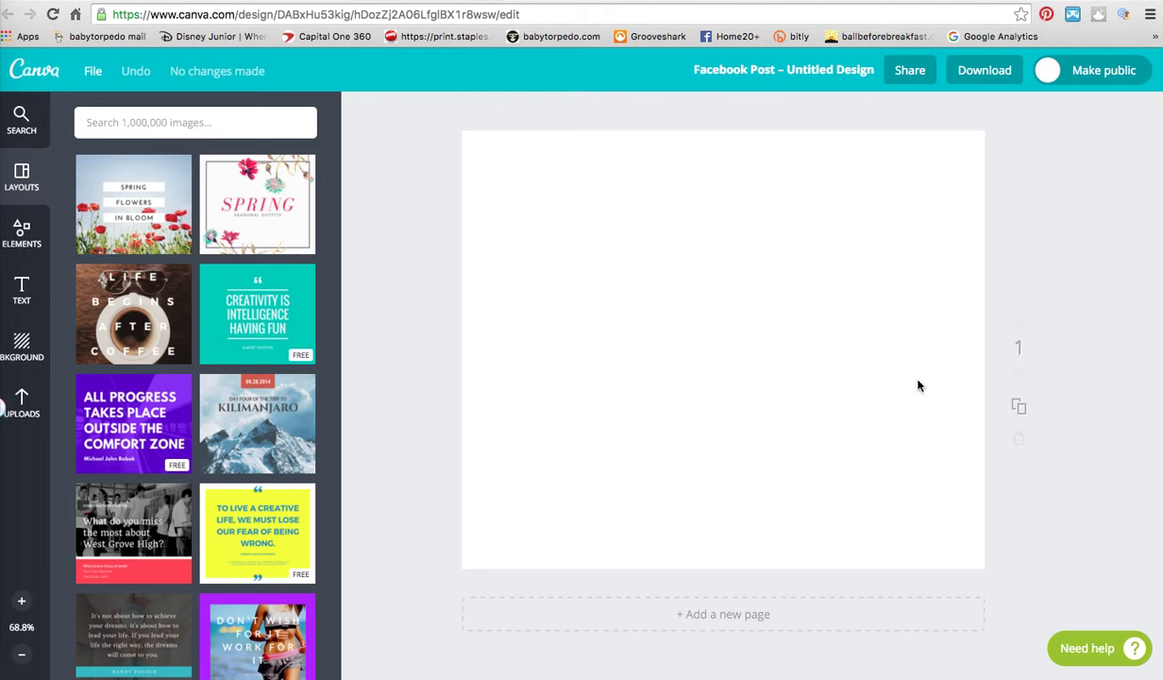
{"action": "mouse_move", "coordinate": [263, 250]}
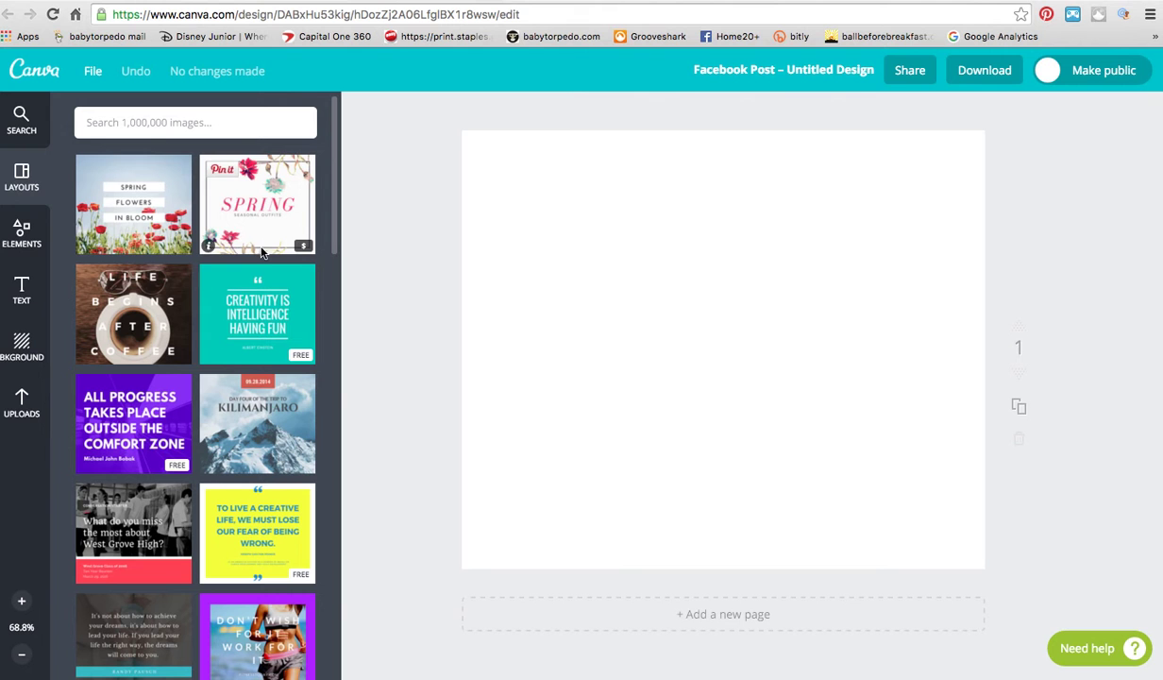
{"action": "left_click", "coordinate": [280, 294]}
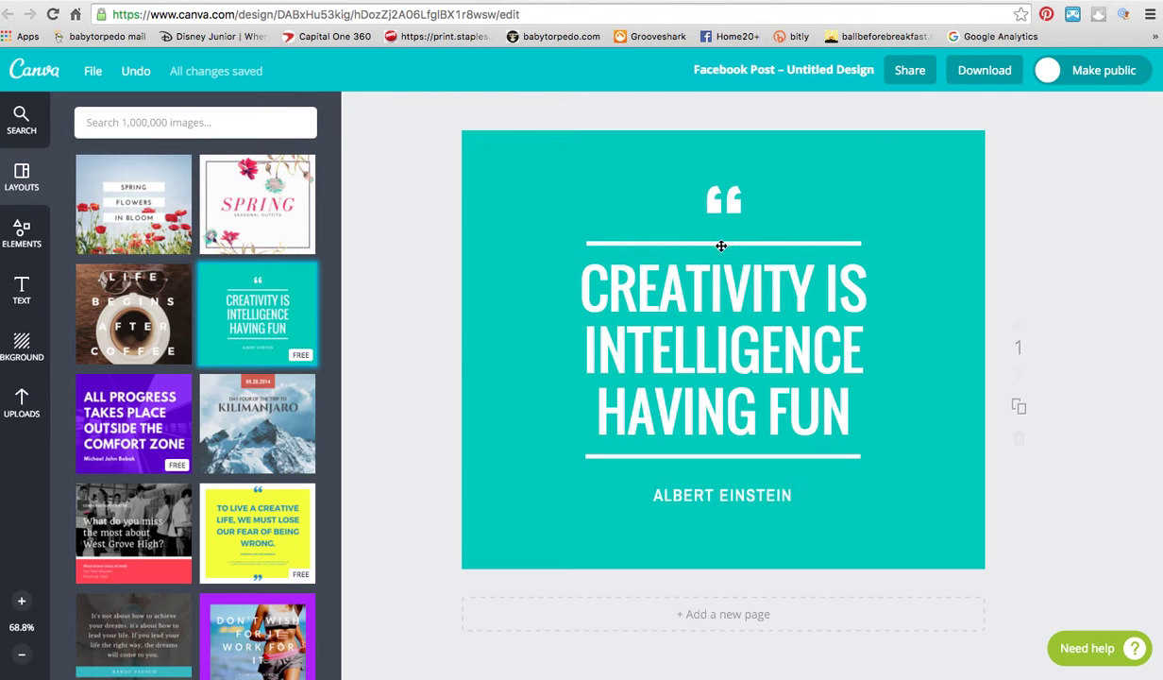
{"action": "scroll", "coordinate": [235, 434], "scroll_direction": "down", "scroll_amount": 3}
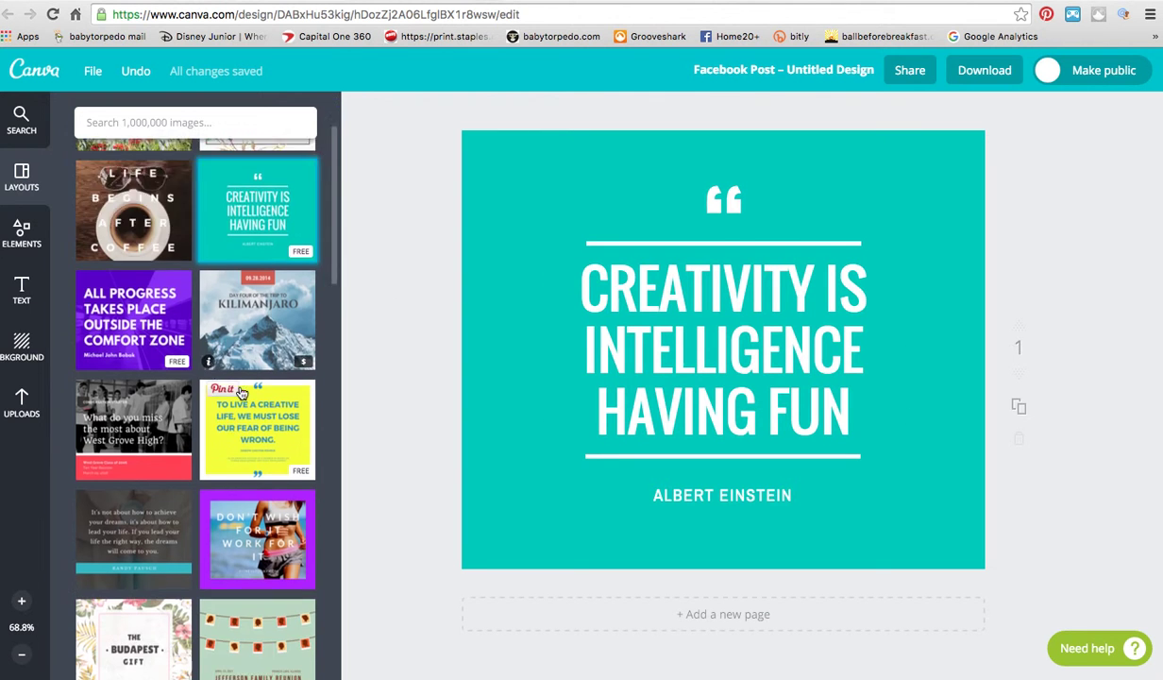
{"action": "scroll", "coordinate": [236, 434], "scroll_direction": "up", "scroll_amount": 3}
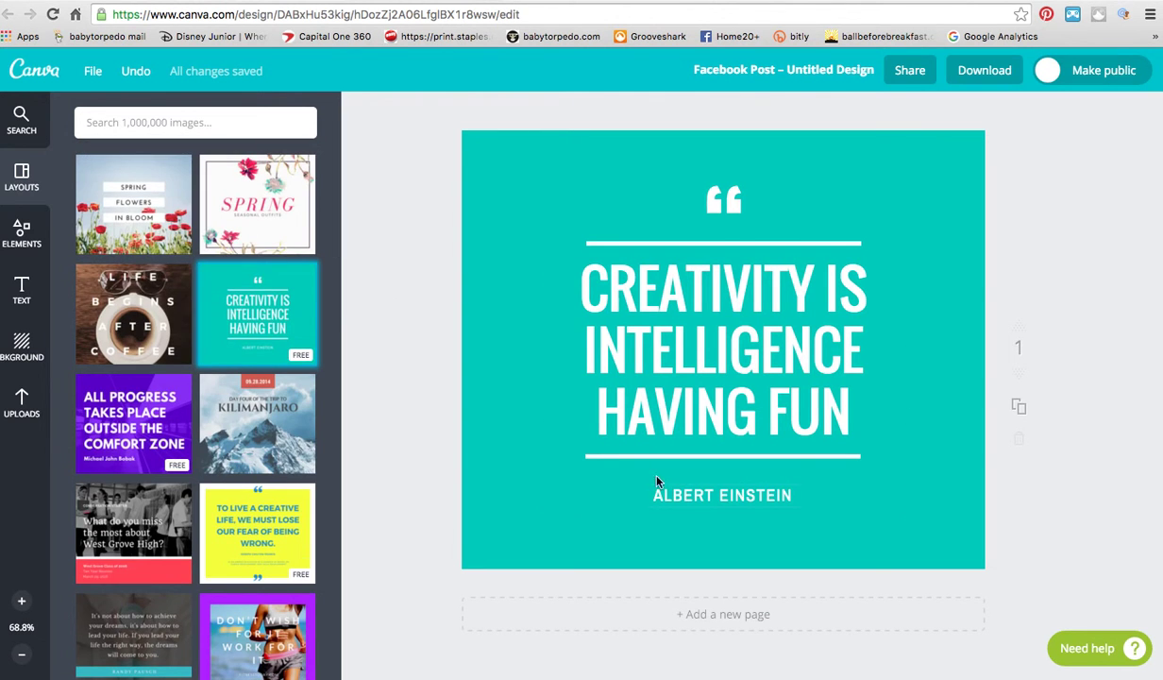
Select the whole "Creativity is intelligence having fun" text and set its font to Open Sans Light
{"action": "left_click", "coordinate": [660, 432]}
{"action": "triple_click", "coordinate": [663, 404]}
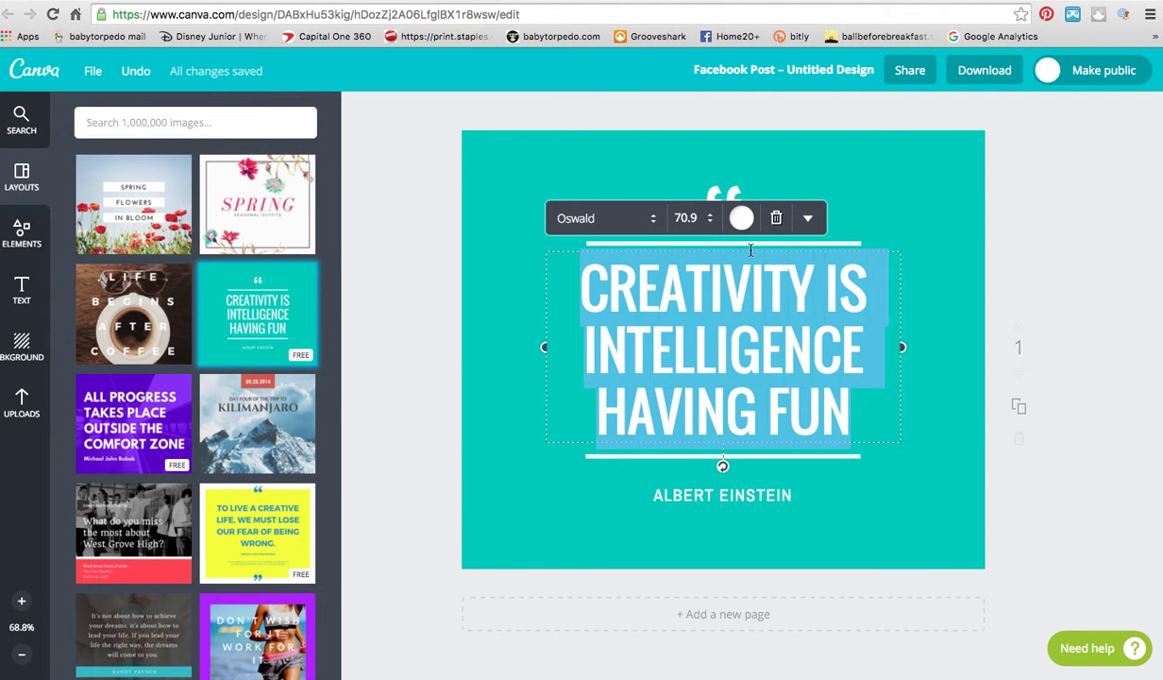
{"action": "left_click", "coordinate": [1006, 222]}
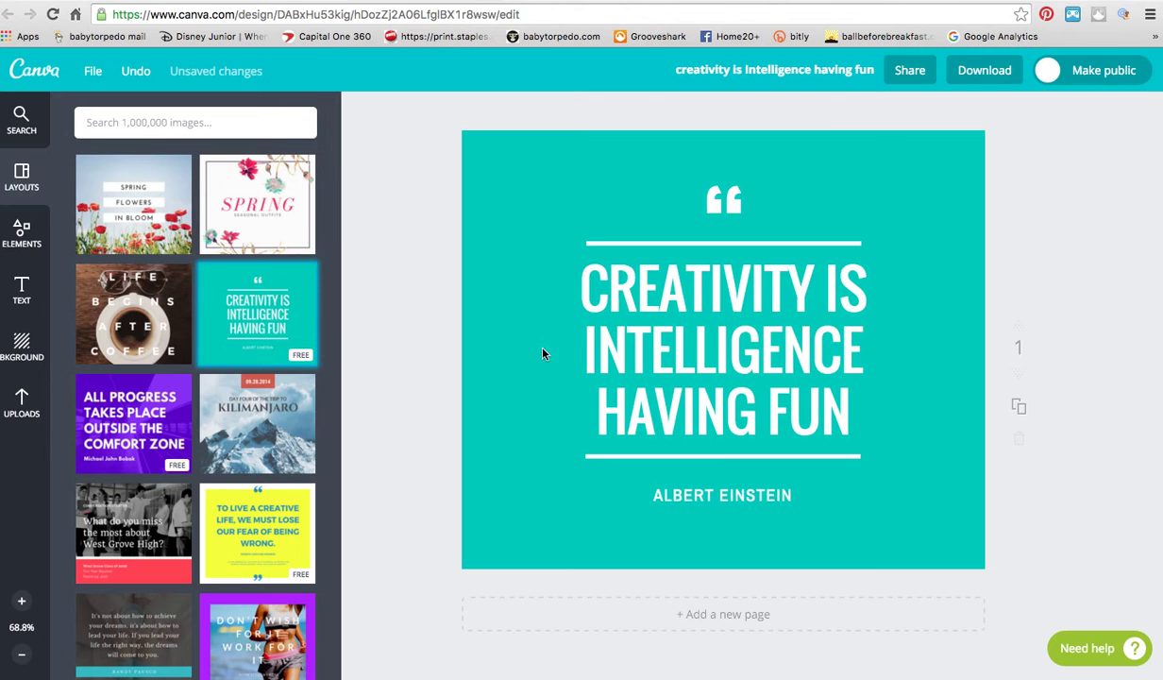
{"action": "left_click", "coordinate": [656, 357]}
{"action": "left_click", "coordinate": [853, 411]}
{"action": "left_click_drag", "start_coordinate": [852, 411], "coordinate": [584, 288]}
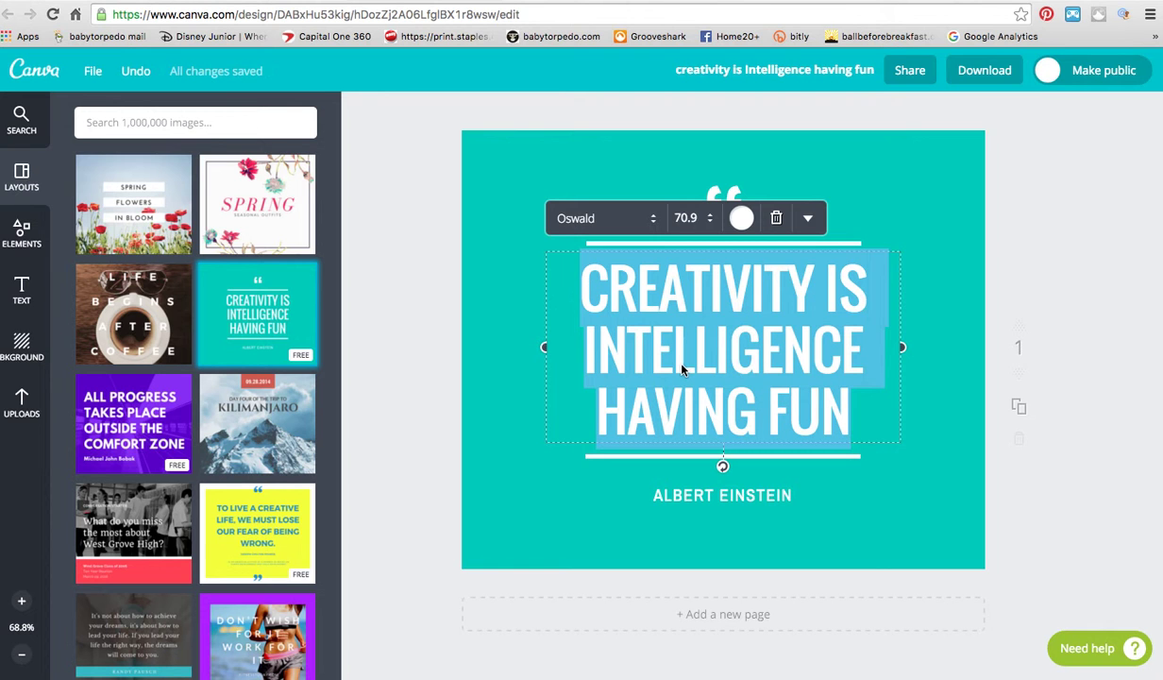
{"action": "left_click", "coordinate": [656, 223]}
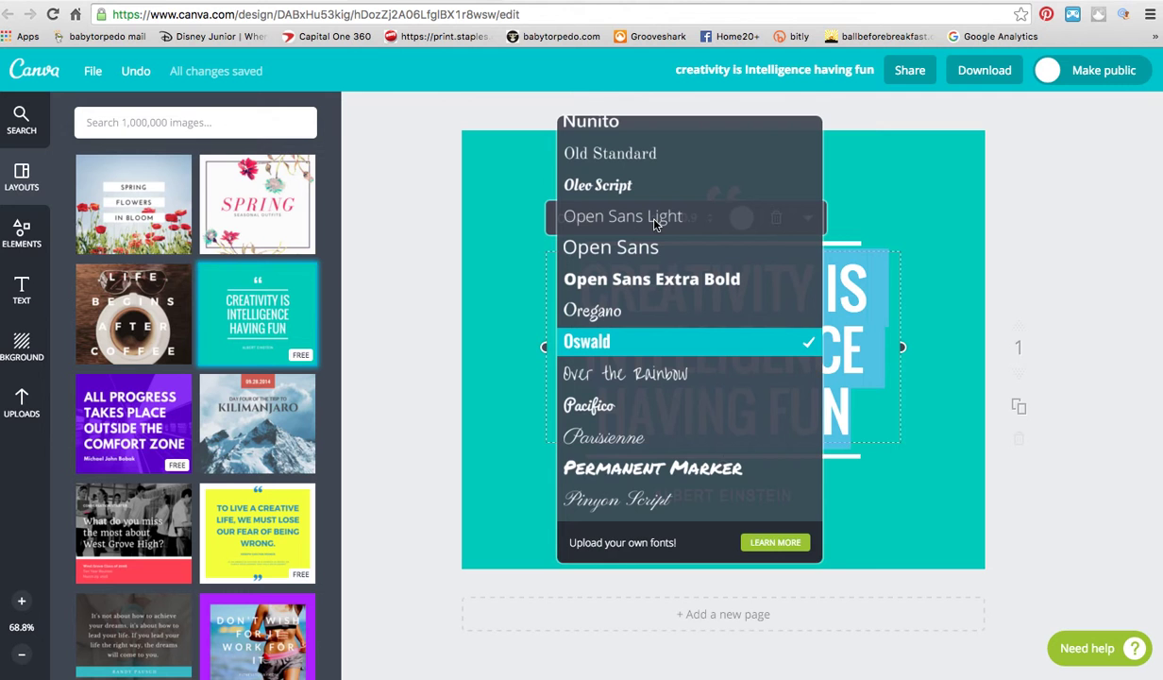
{"action": "left_click", "coordinate": [654, 223]}
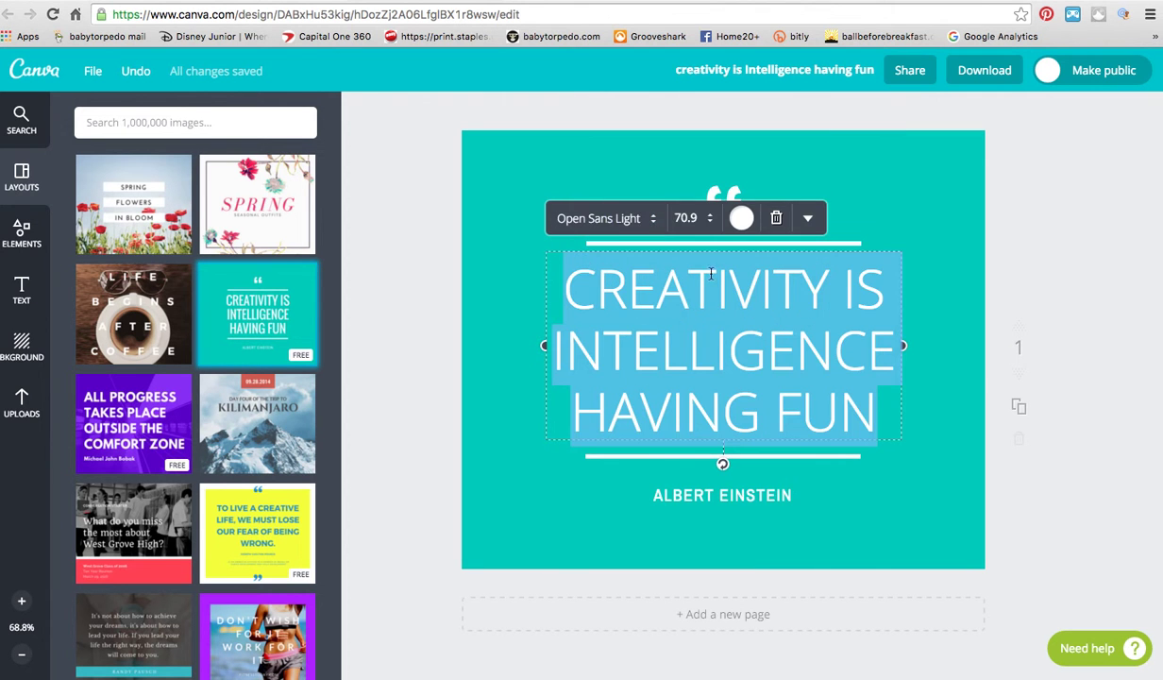
{"action": "left_click", "coordinate": [963, 283]}
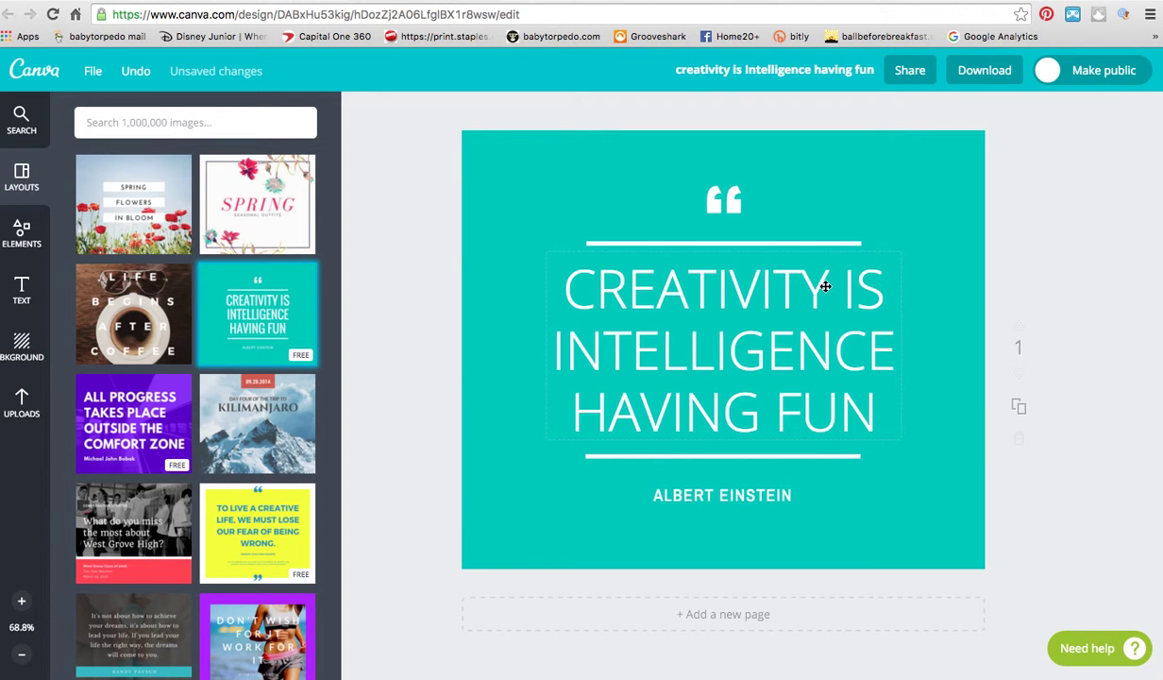
Examine the range of fonts available for the quote text, including the option for uploading custom fonts
{"action": "left_click", "coordinate": [732, 255]}
{"action": "left_click", "coordinate": [654, 218]}
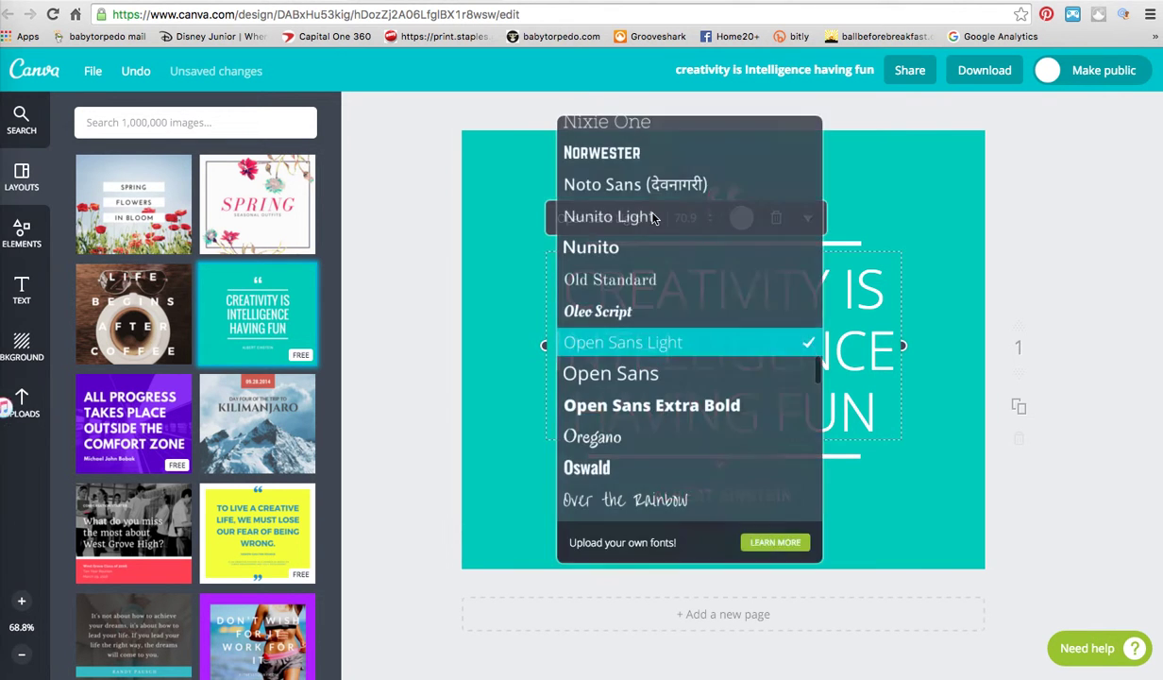
{"action": "scroll", "coordinate": [654, 218], "scroll_direction": "up", "scroll_amount": 20}
{"action": "scroll", "coordinate": [635, 206], "scroll_direction": "up", "scroll_amount": 5}
{"action": "scroll", "coordinate": [635, 206], "scroll_direction": "down", "scroll_amount": 6}
{"action": "scroll", "coordinate": [635, 206], "scroll_direction": "down", "scroll_amount": 20}
{"action": "scroll", "coordinate": [636, 311], "scroll_direction": "down", "scroll_amount": 4}
{"action": "left_click", "coordinate": [919, 187]}
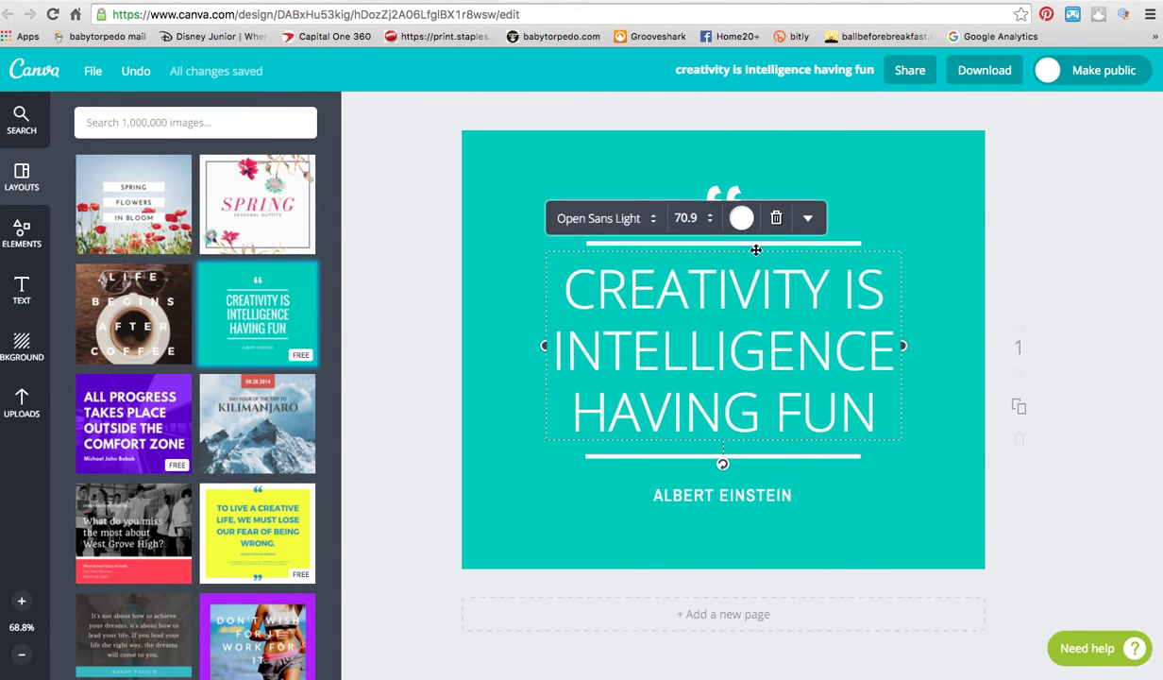
{"action": "left_click", "coordinate": [604, 217]}
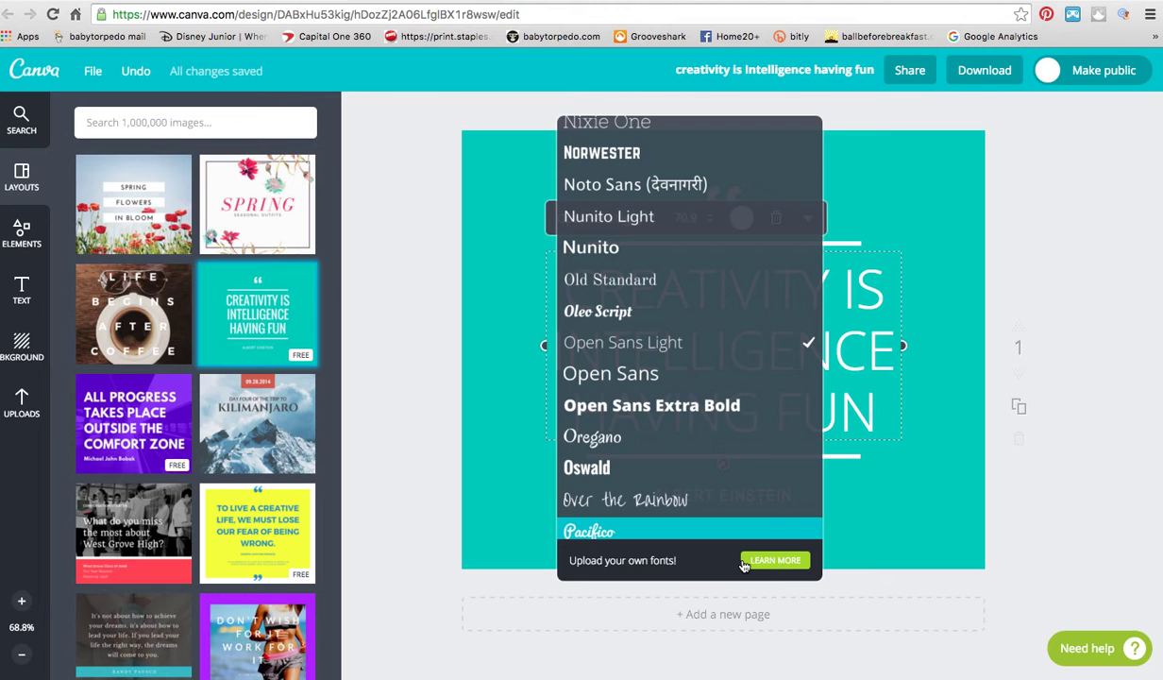
{"action": "left_click", "coordinate": [939, 358]}
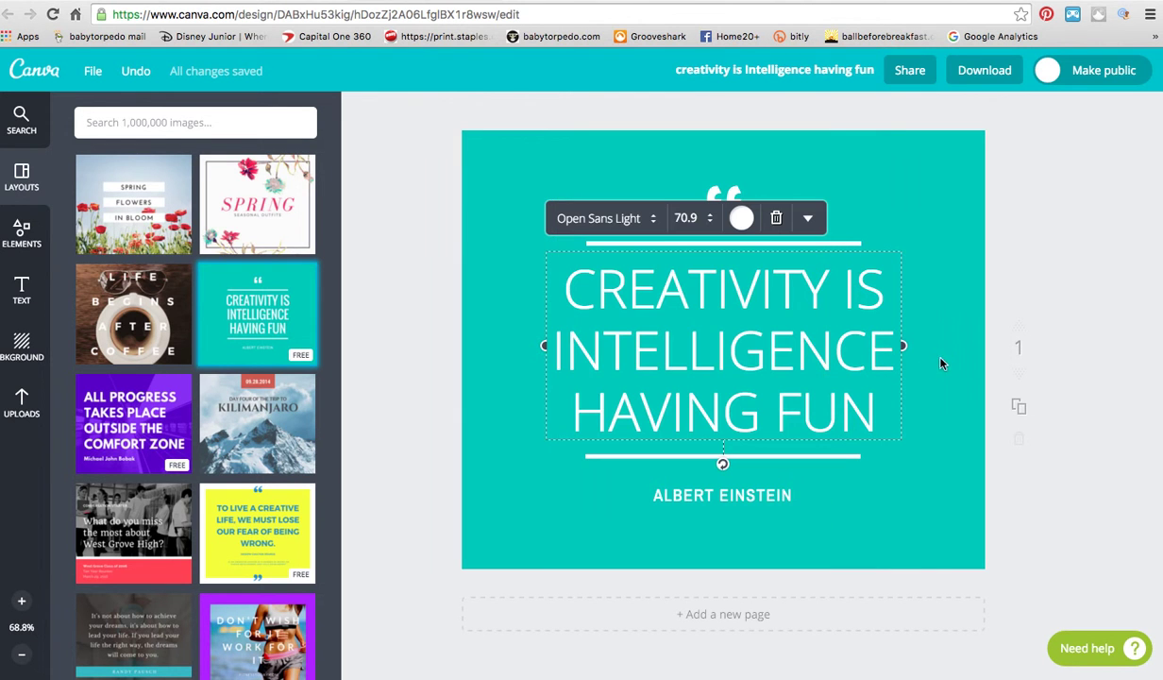
{"action": "left_click", "coordinate": [653, 227]}
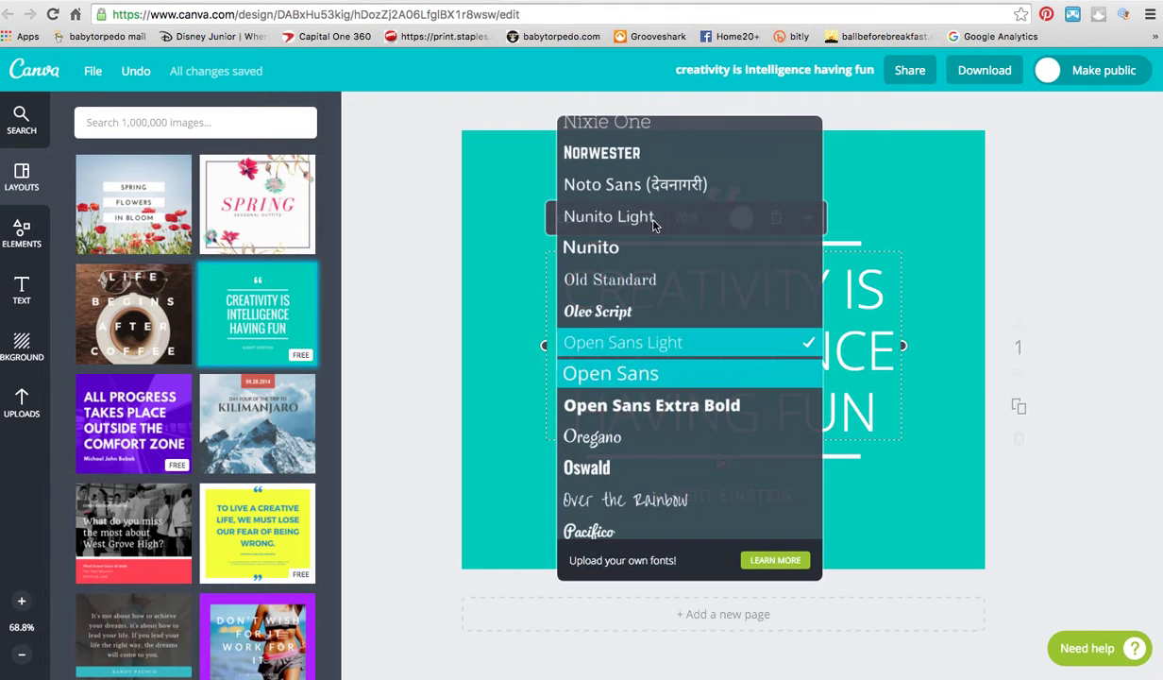
{"action": "left_click", "coordinate": [909, 254]}
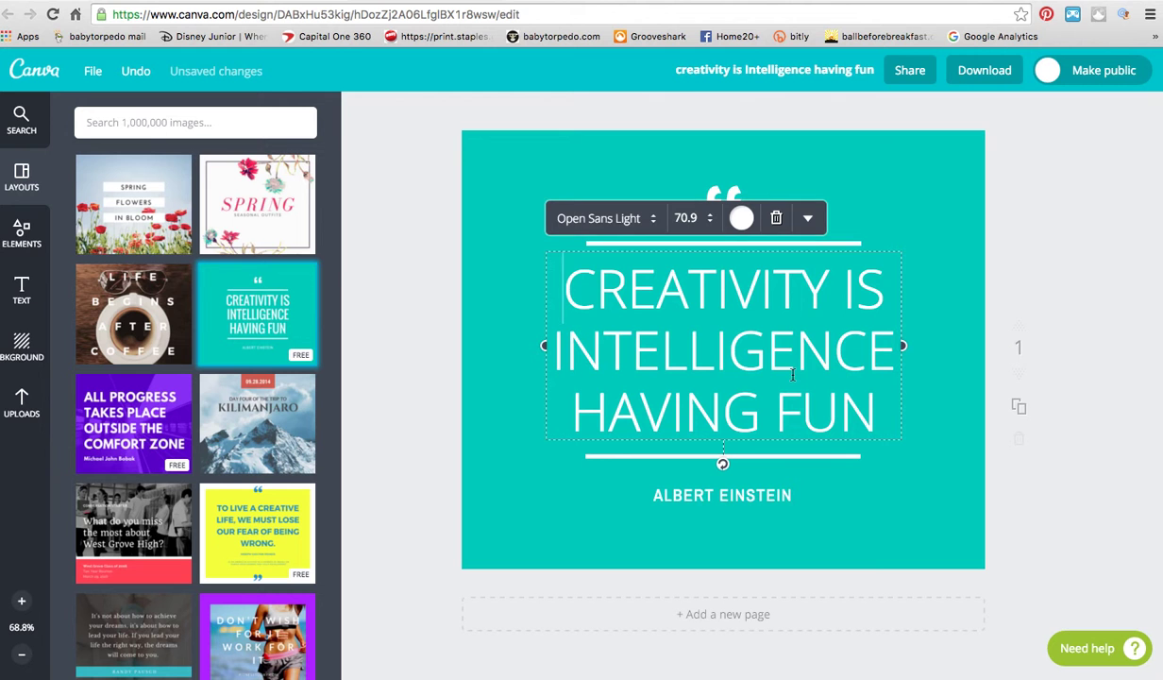
Change the quote text's font to Amatic Small Caps
{"action": "left_click", "coordinate": [651, 223]}
{"action": "scroll", "coordinate": [651, 224], "scroll_direction": "up", "scroll_amount": 20}
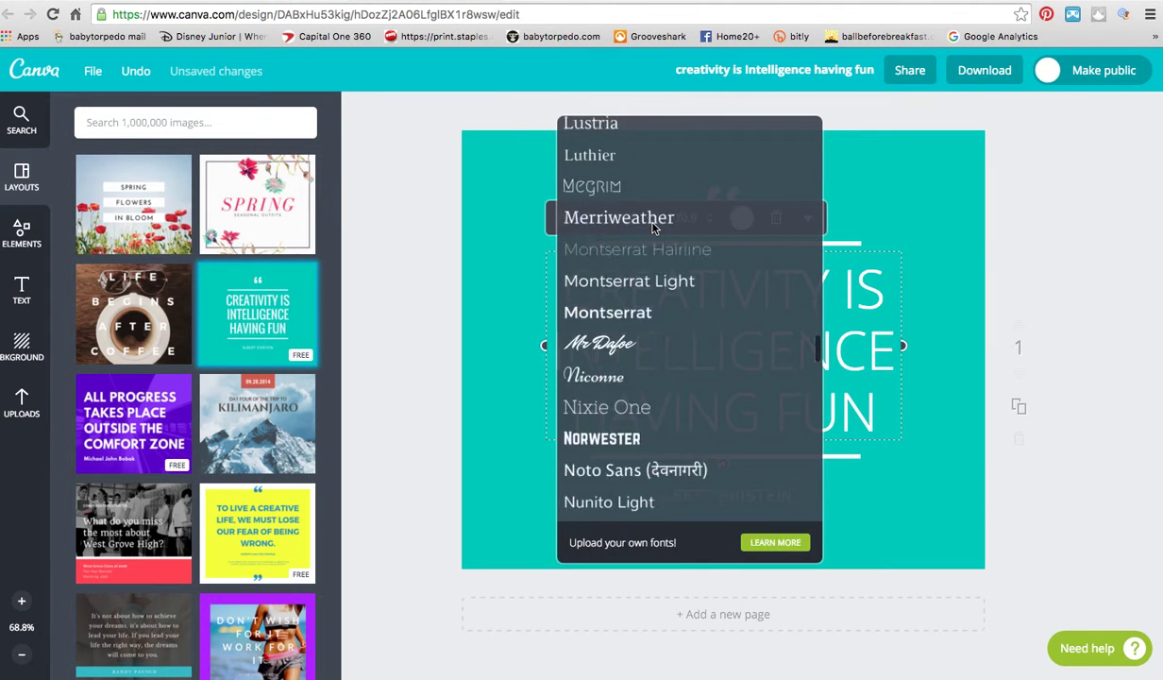
{"action": "scroll", "coordinate": [652, 227], "scroll_direction": "up", "scroll_amount": 20}
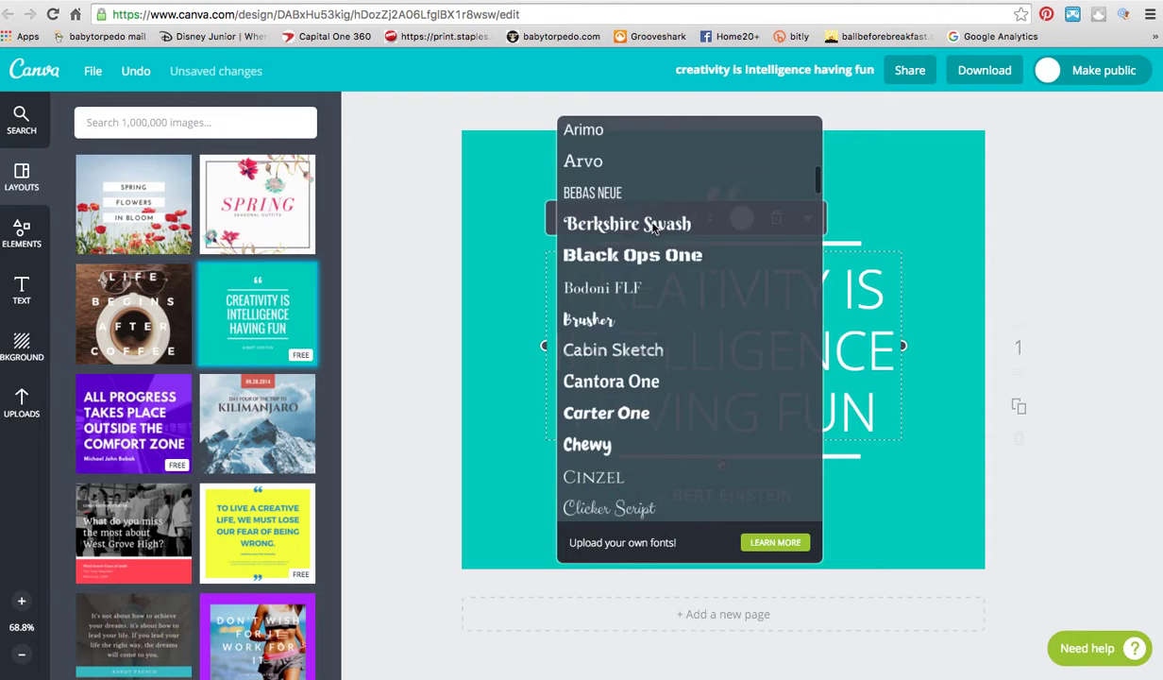
{"action": "scroll", "coordinate": [653, 227], "scroll_direction": "up", "scroll_amount": 1}
{"action": "scroll", "coordinate": [637, 241], "scroll_direction": "down", "scroll_amount": 8}
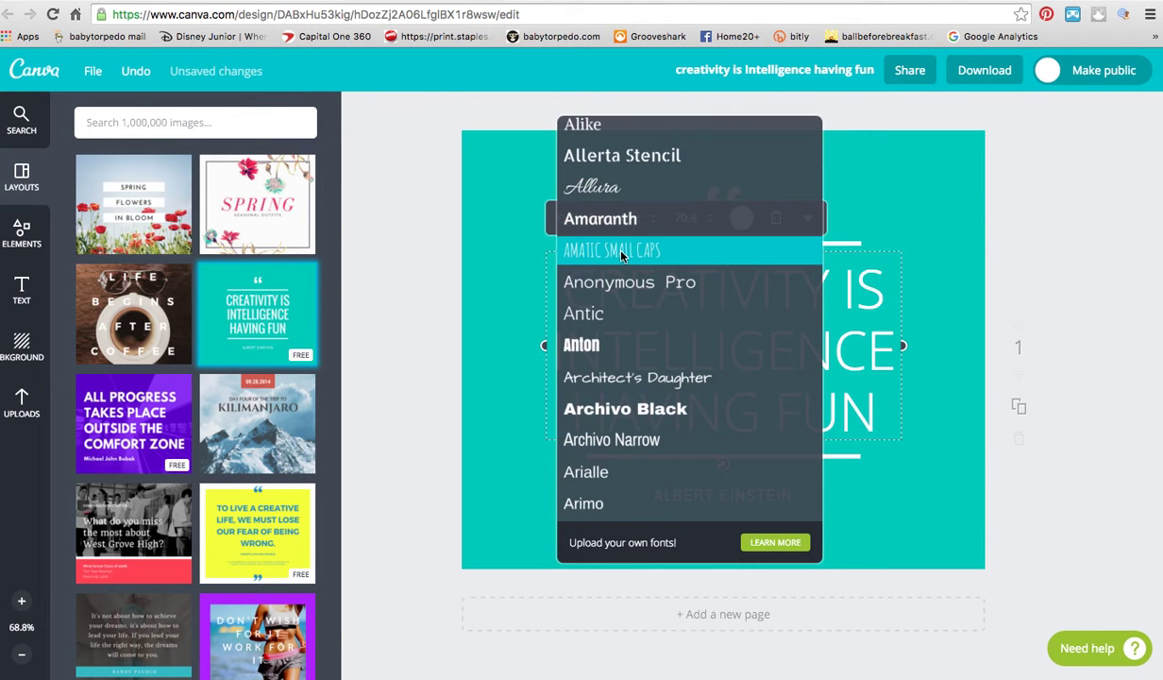
{"action": "left_click", "coordinate": [622, 251]}
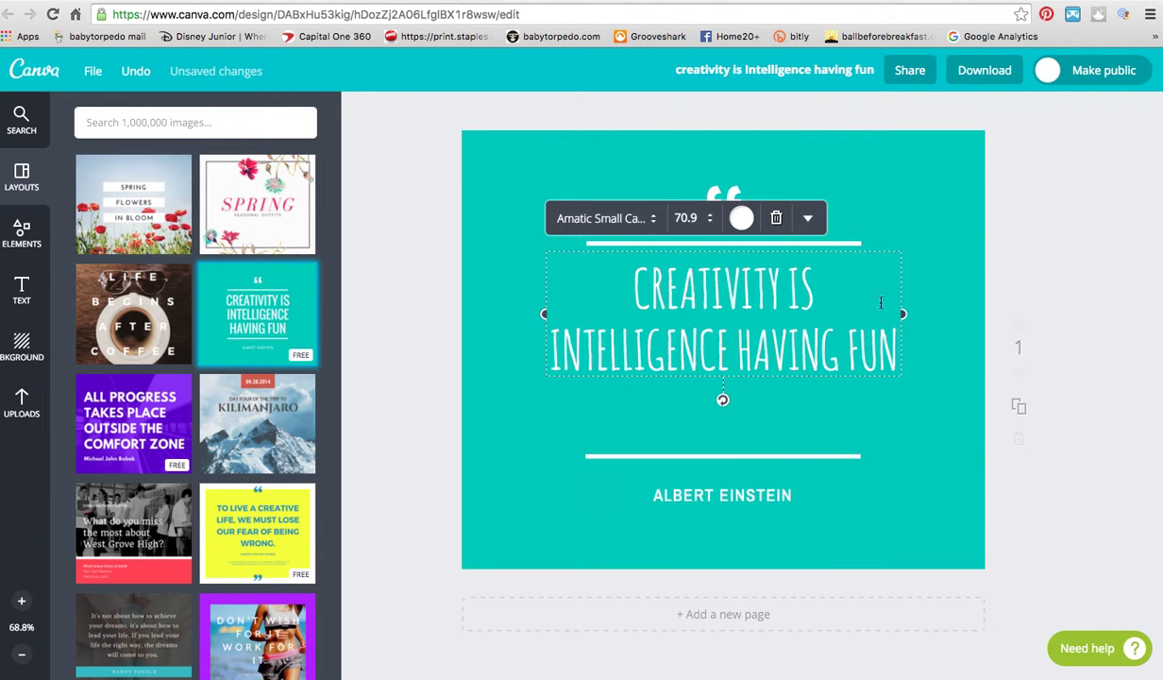
Narrow the quote's text box so the text wraps onto three lines, and position it between the two horizontal lines
{"action": "left_click_drag", "start_coordinate": [904, 315], "coordinate": [824, 329]}
{"action": "left_click_drag", "start_coordinate": [643, 366], "coordinate": [708, 367]}
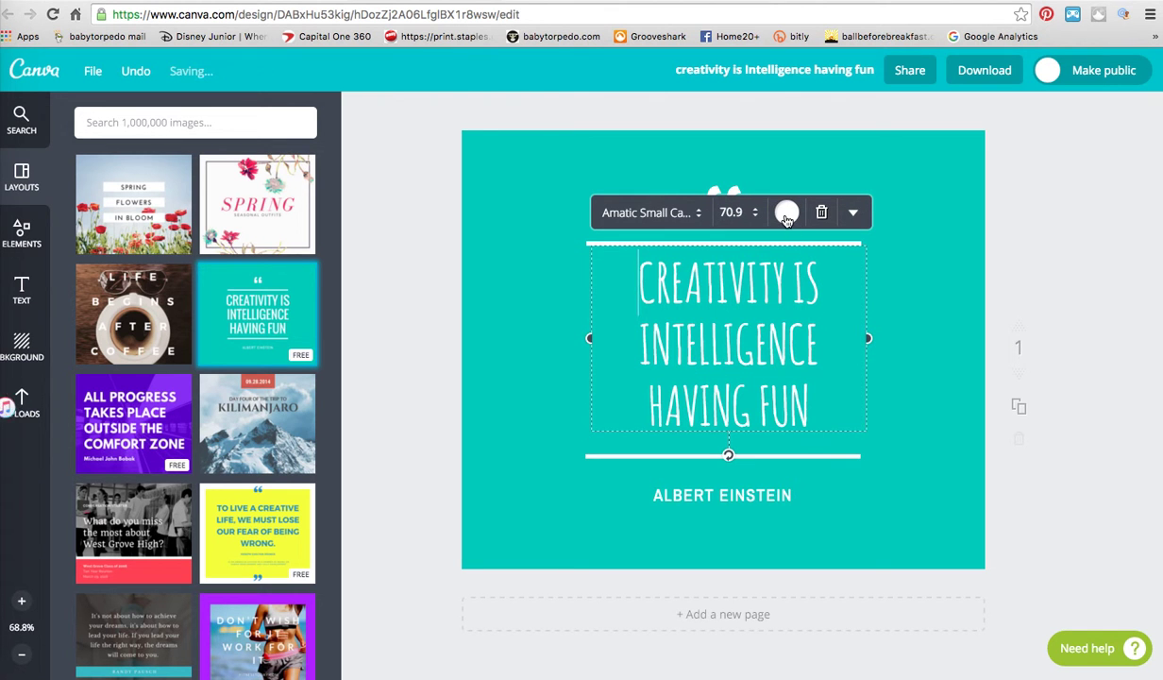
{"action": "left_click", "coordinate": [840, 153]}
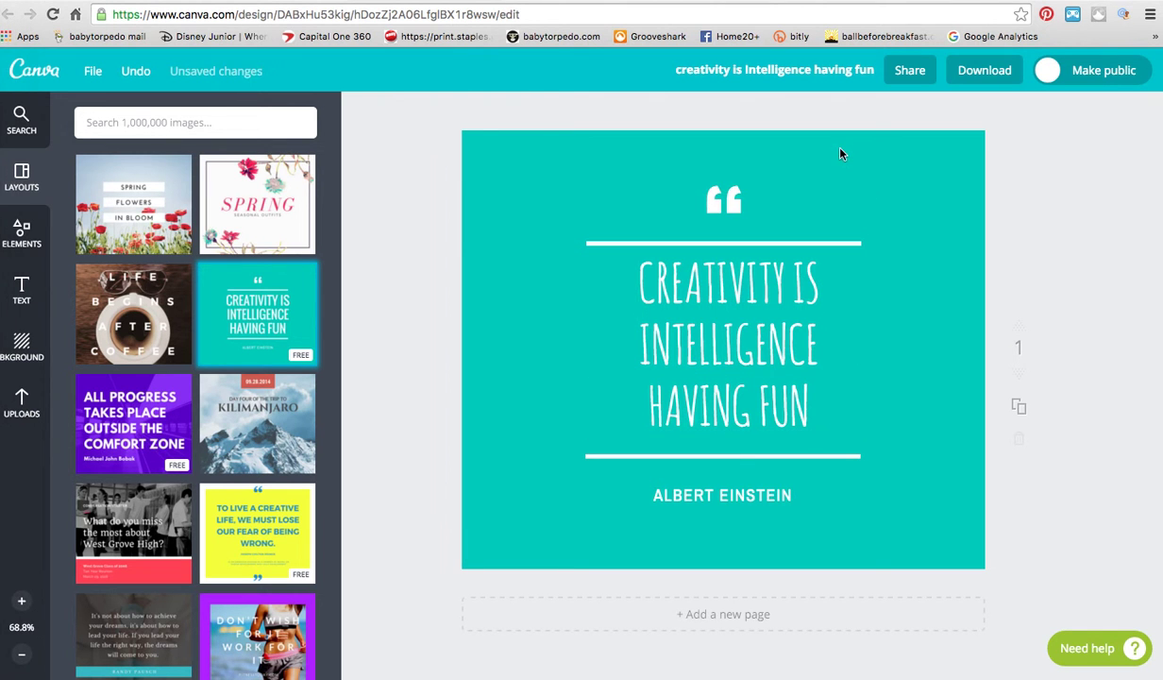
Change the design's teal background color to black
{"action": "left_click", "coordinate": [545, 151]}
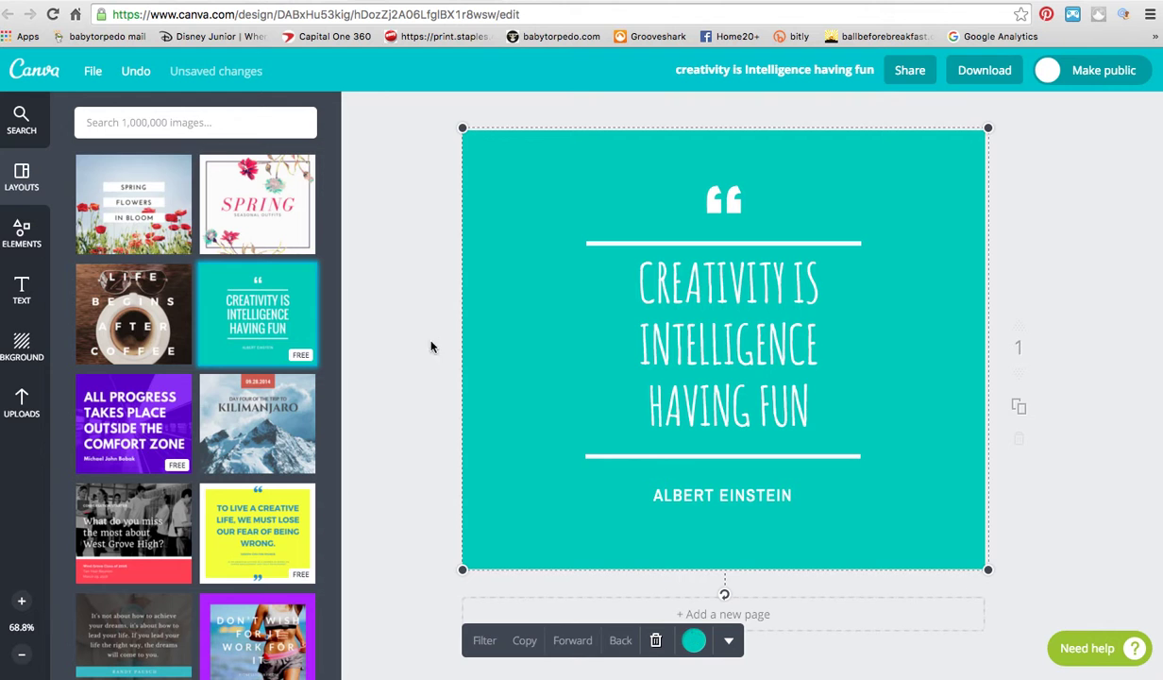
{"action": "left_click", "coordinate": [692, 642]}
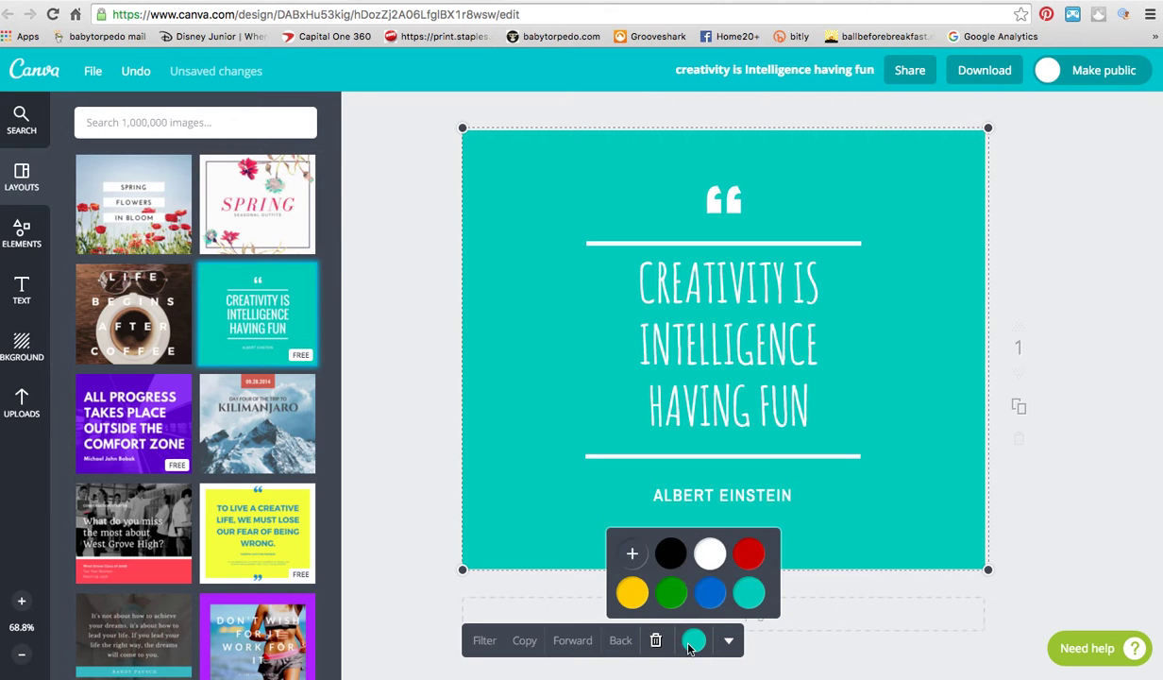
{"action": "left_click", "coordinate": [671, 557]}
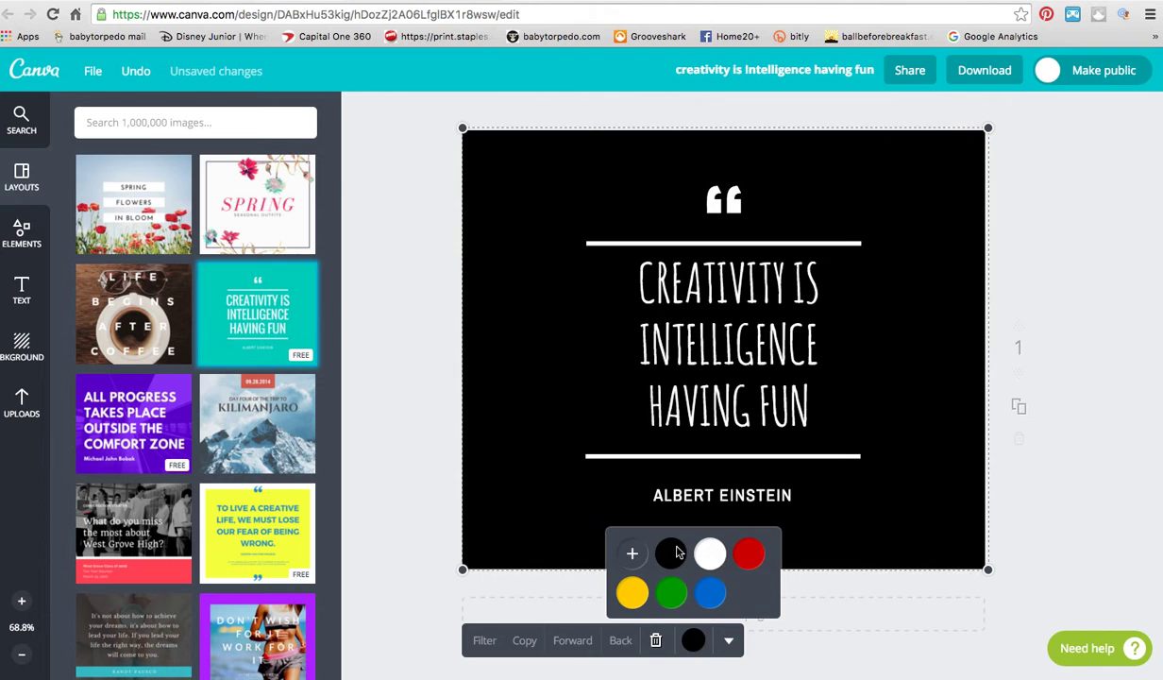
{"action": "left_click", "coordinate": [1107, 196]}
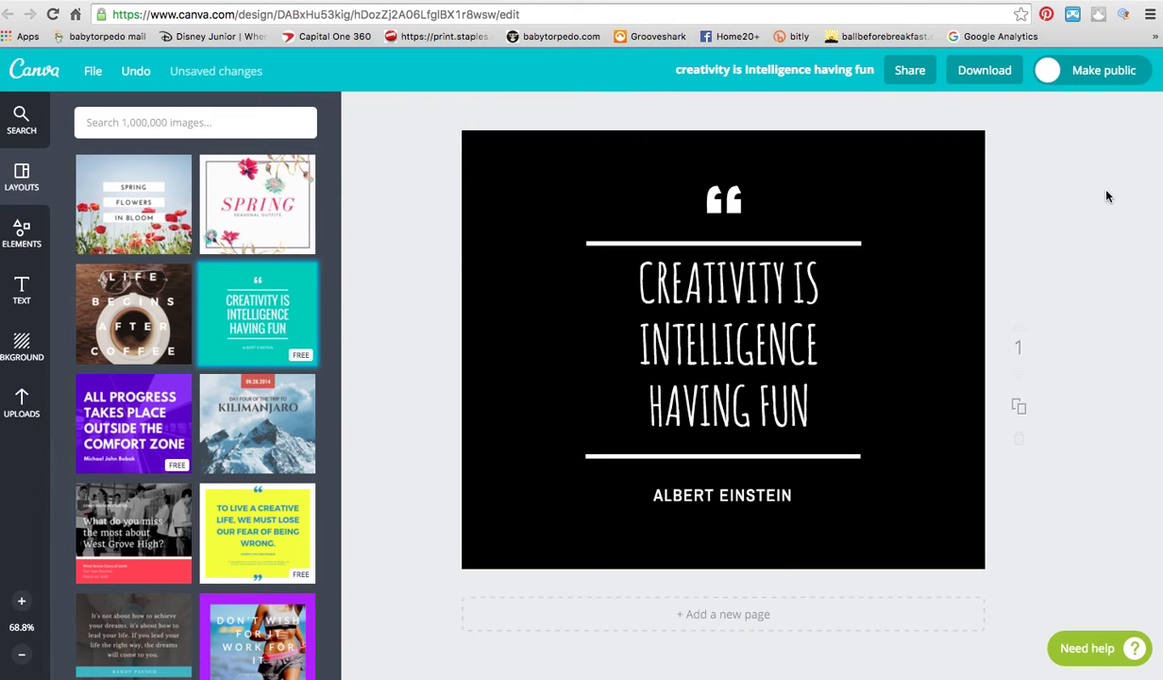
{"action": "left_click", "coordinate": [727, 205]}
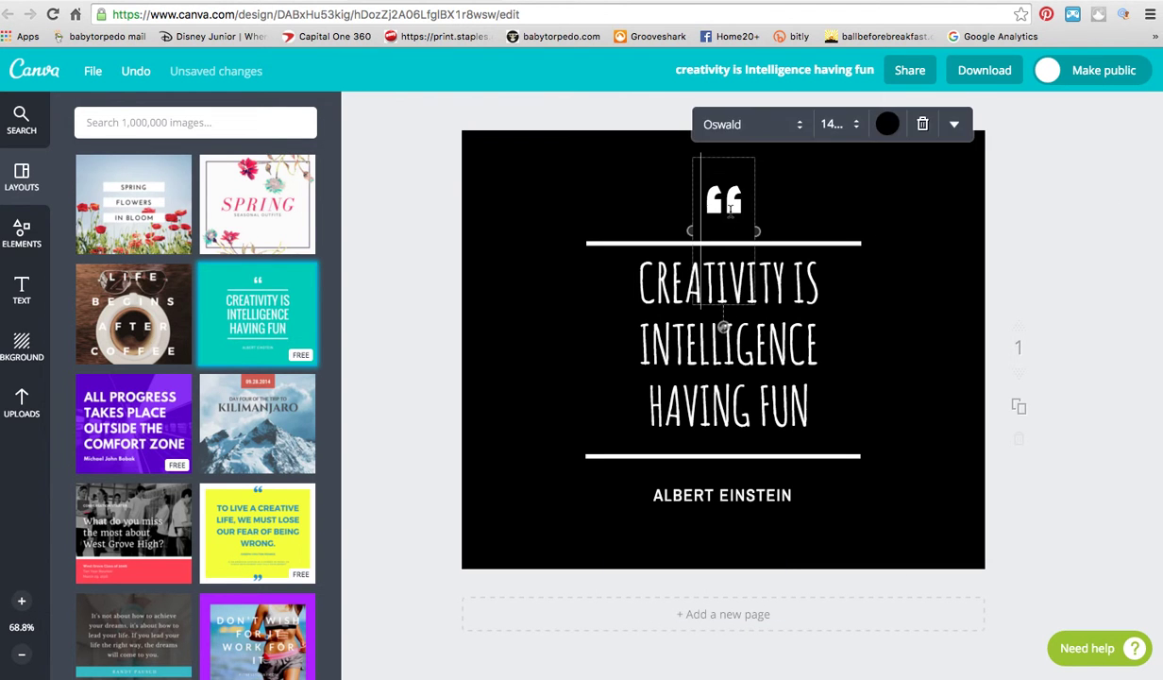
{"action": "left_click", "coordinate": [888, 323]}
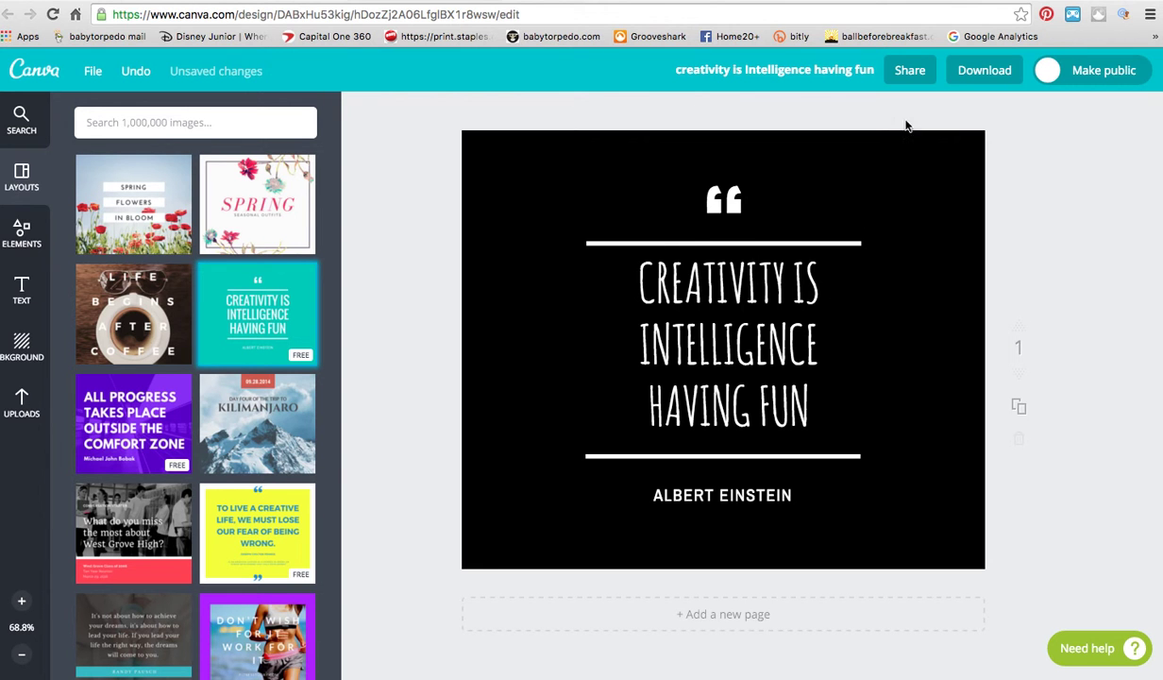
Change the quotation marks above the quote to a custom bright pink, color code ff24bf
{"action": "left_click", "coordinate": [724, 200]}
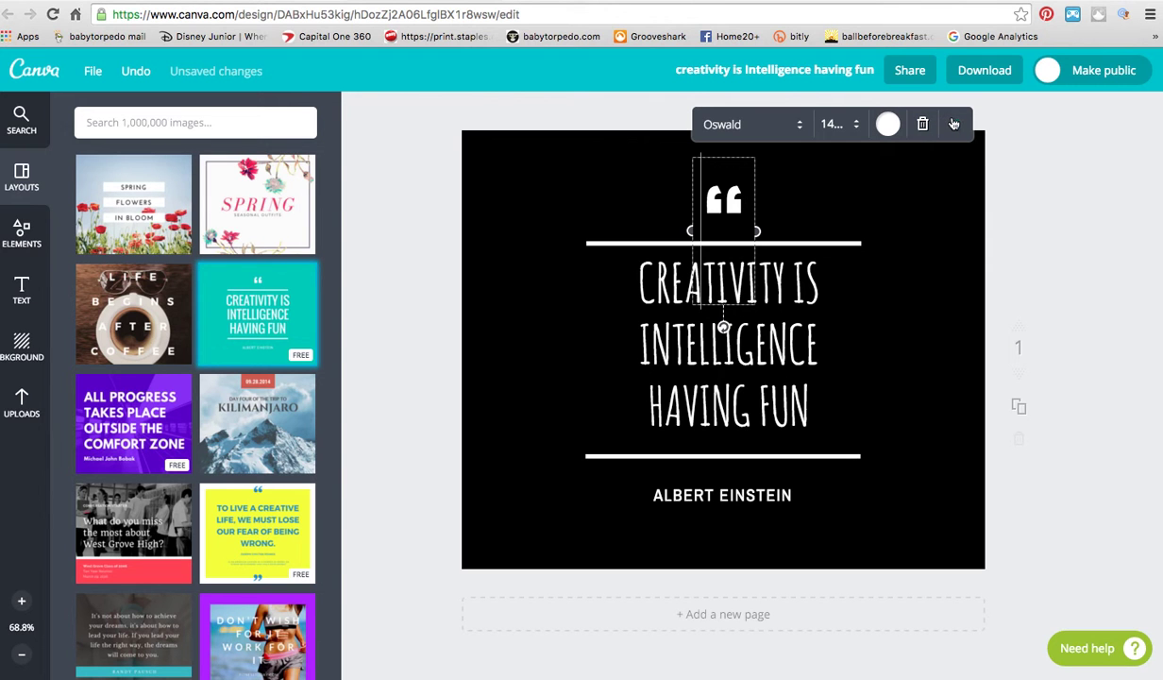
{"action": "left_click", "coordinate": [889, 123]}
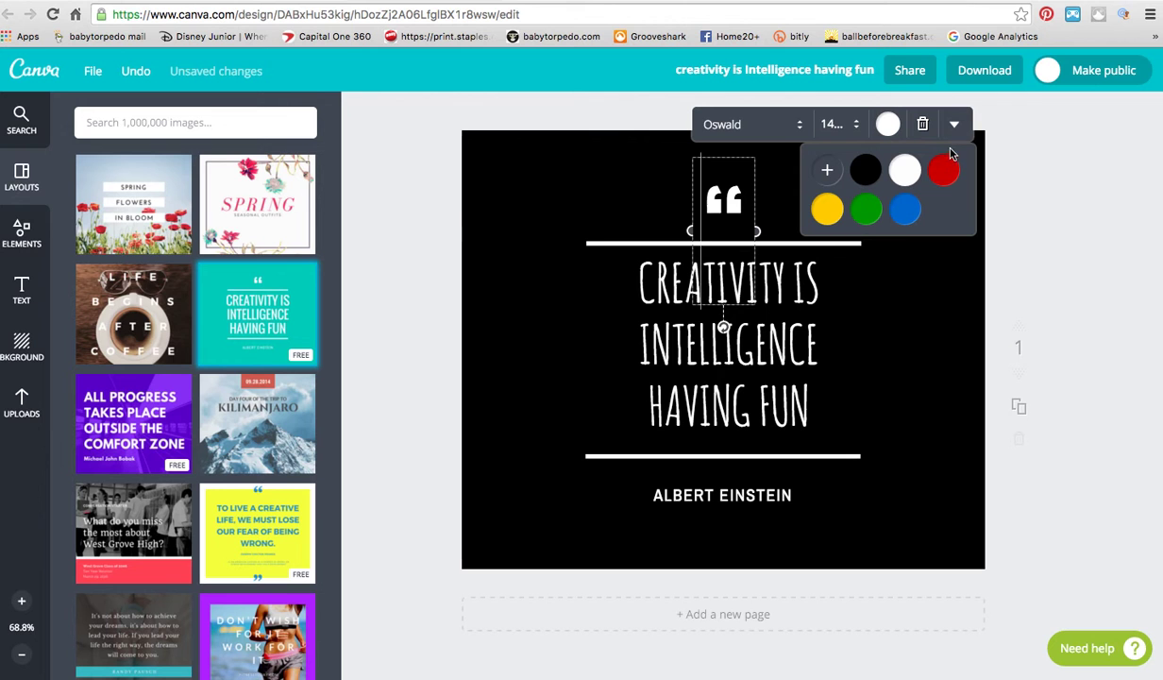
{"action": "left_click", "coordinate": [828, 170]}
{"action": "left_click_drag", "start_coordinate": [920, 259], "coordinate": [965, 215]}
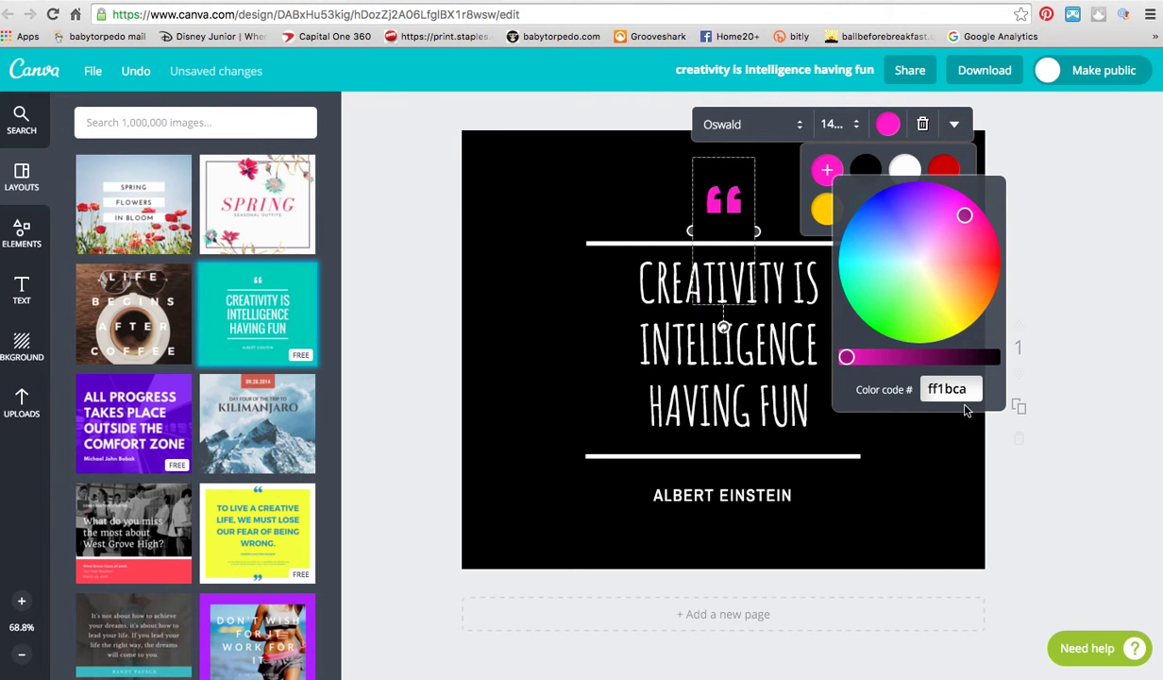
{"action": "left_click_drag", "start_coordinate": [962, 393], "coordinate": [910, 389]}
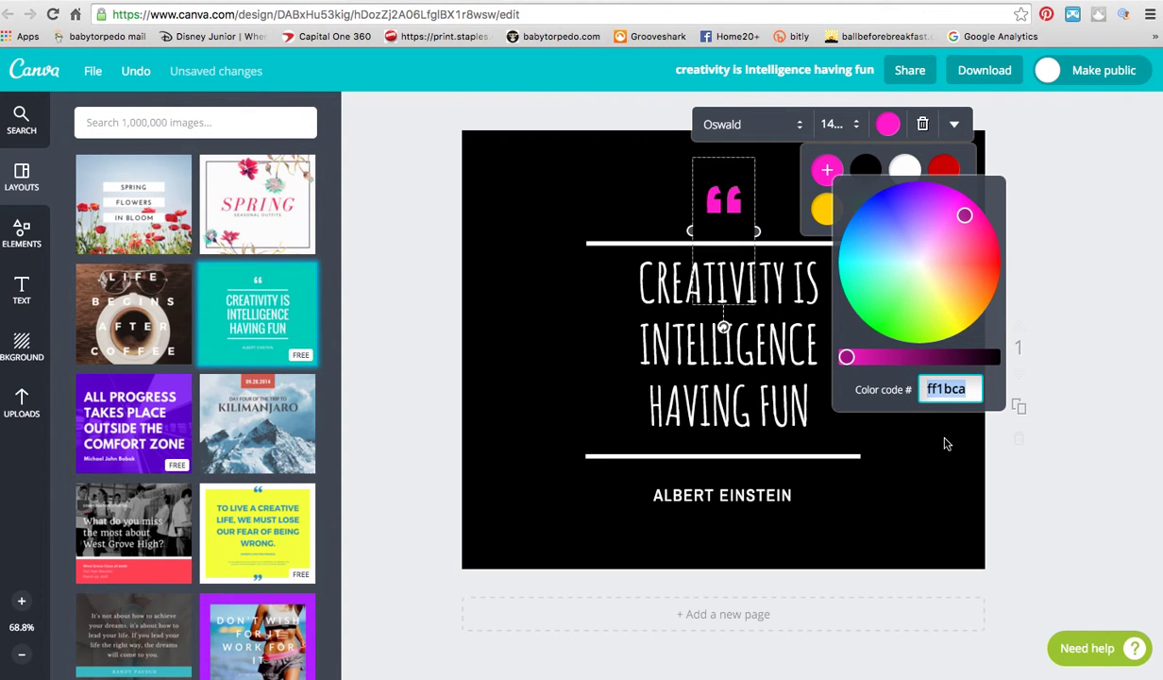
{"action": "left_click", "coordinate": [960, 217]}
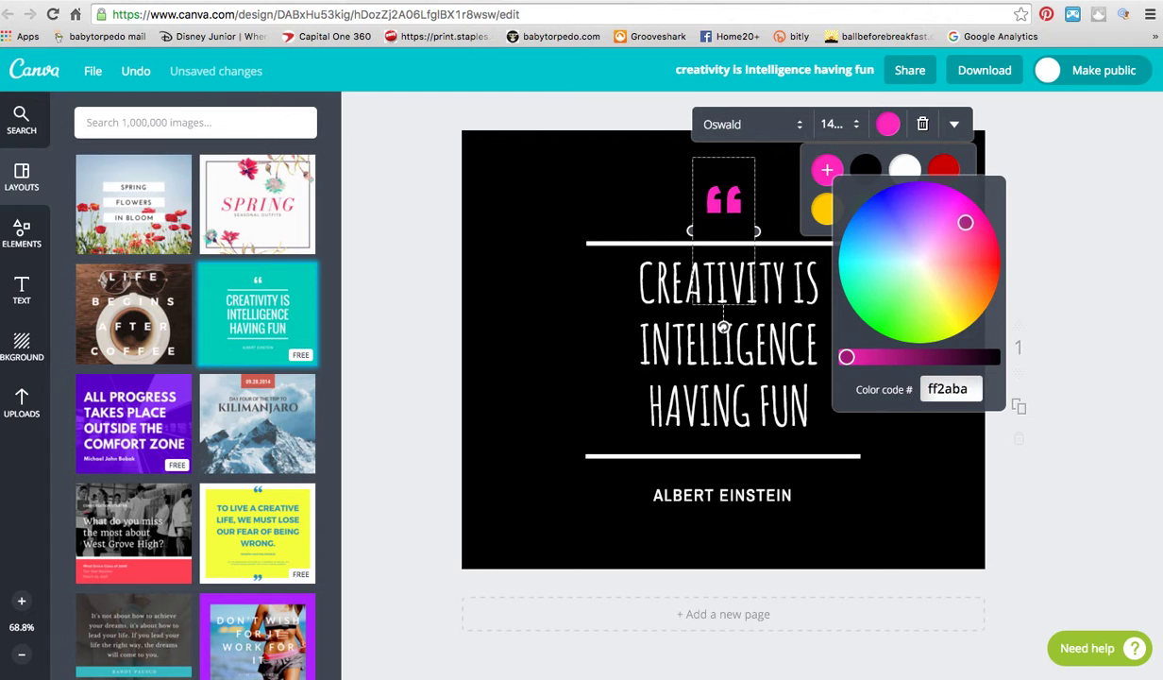
{"action": "left_click_drag", "start_coordinate": [966, 228], "coordinate": [961, 232]}
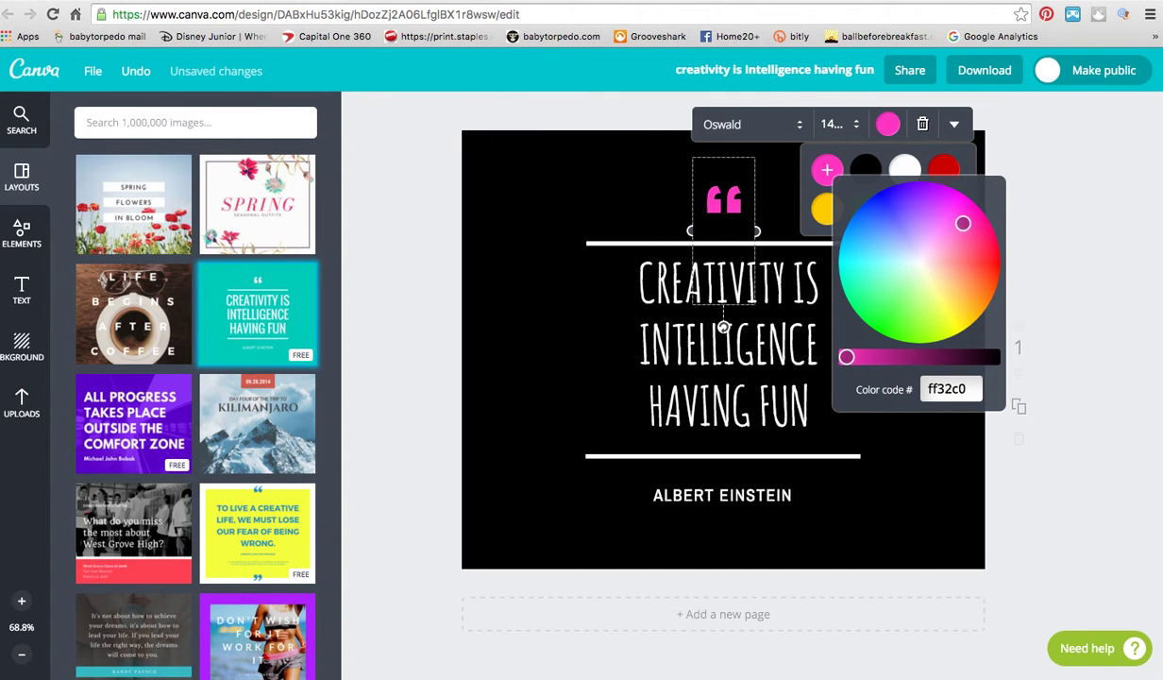
{"action": "left_click_drag", "start_coordinate": [964, 222], "coordinate": [964, 220]}
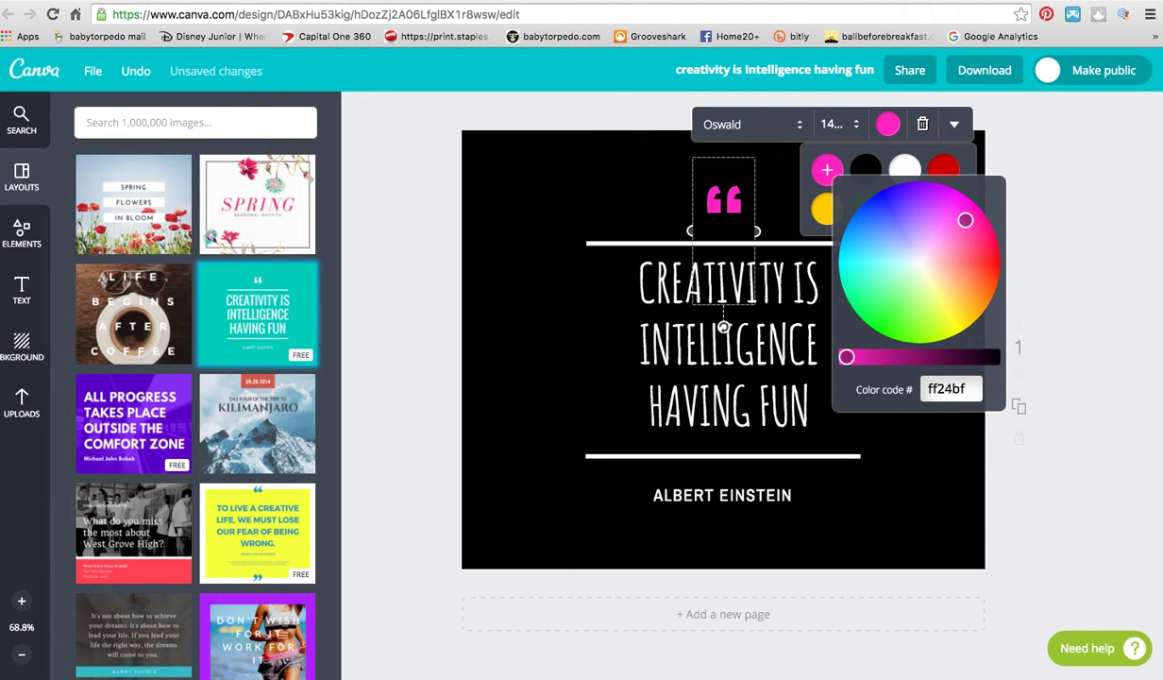
{"action": "left_click", "coordinate": [986, 460]}
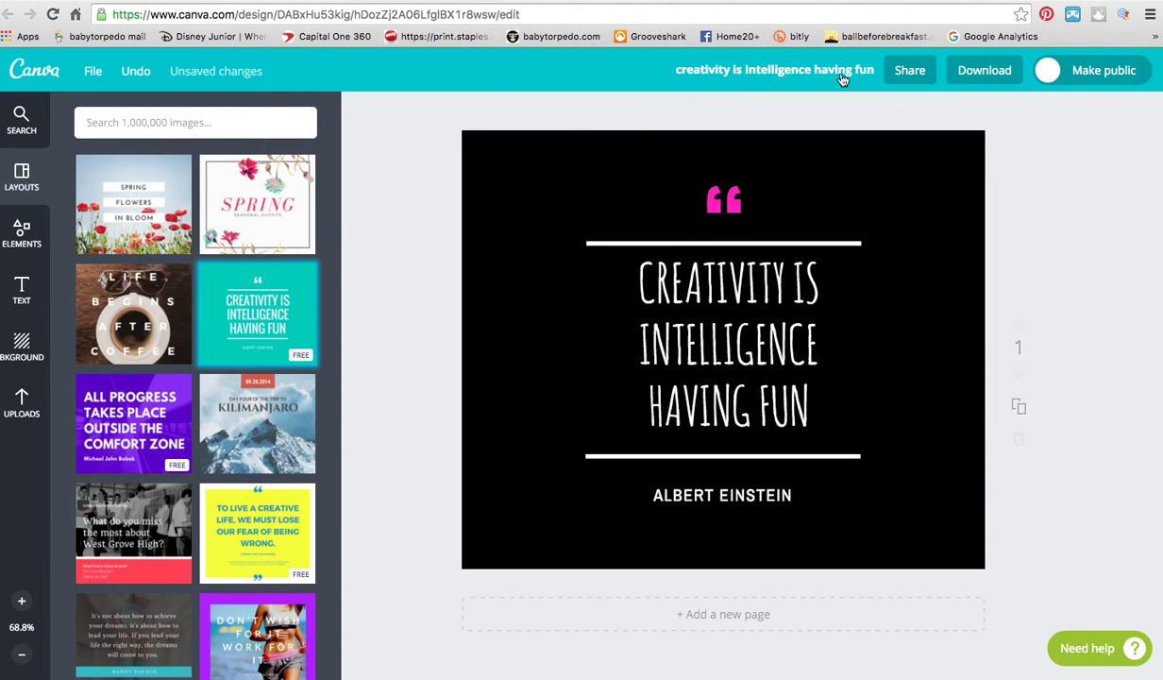
{"action": "left_click", "coordinate": [724, 196]}
{"action": "left_click", "coordinate": [911, 188]}
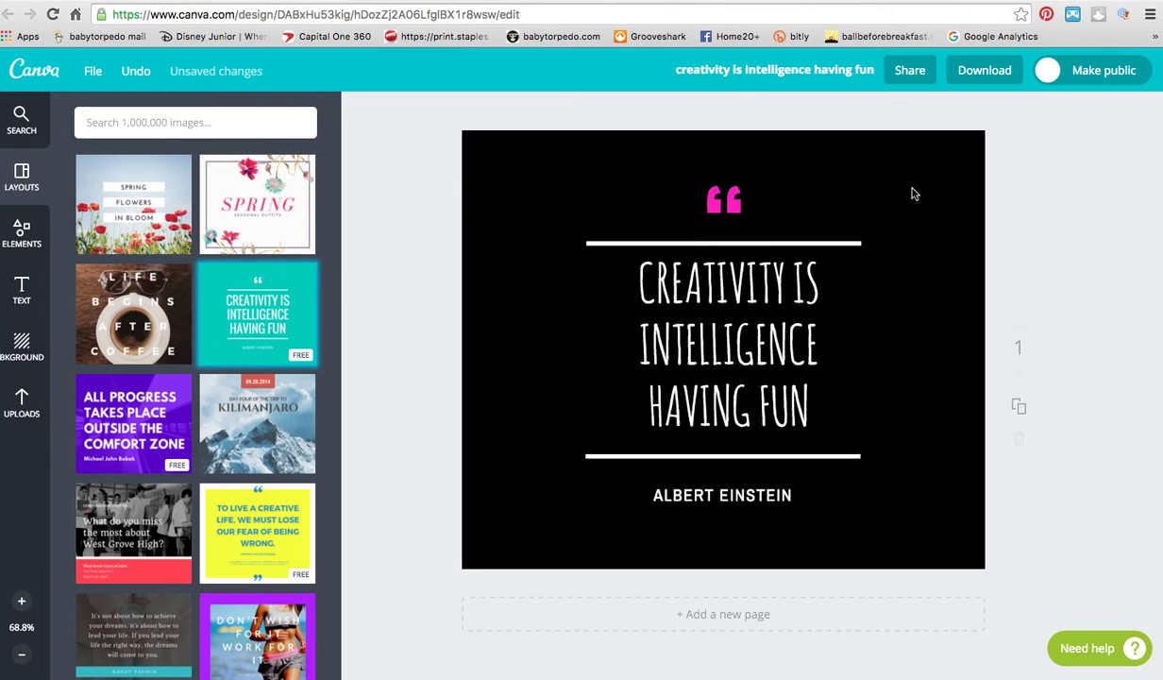
Recolor the author's name beneath the quote in the same bright pink, and move the quotation marks slightly up
{"action": "left_click", "coordinate": [723, 488]}
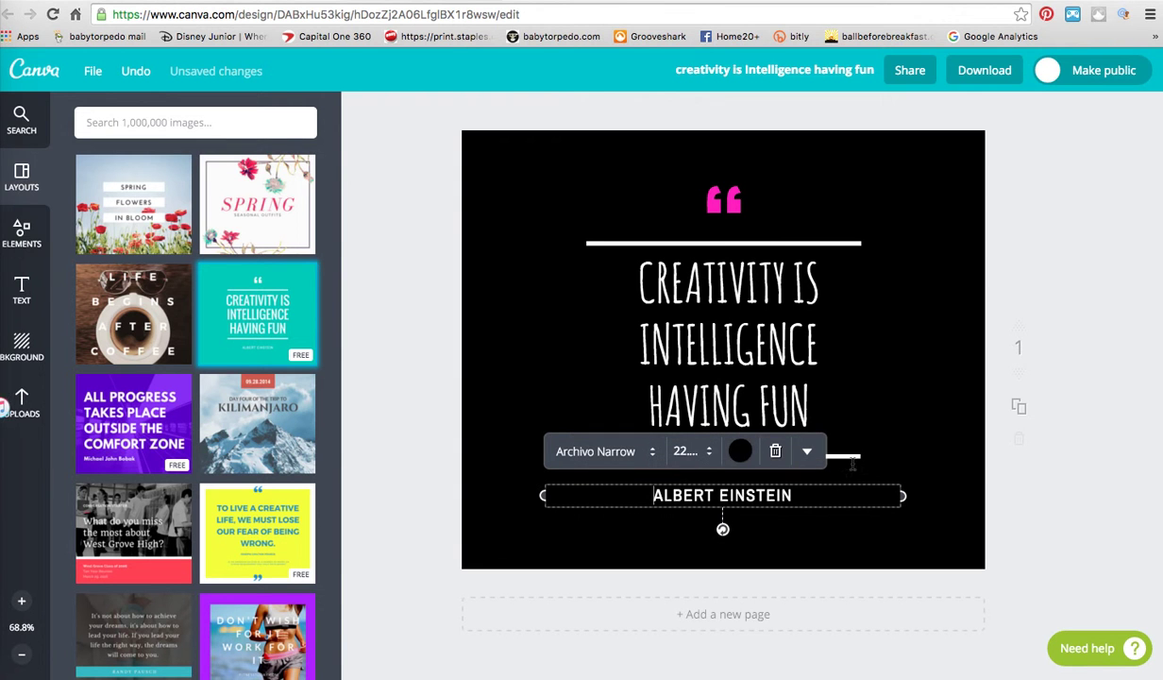
{"action": "left_click", "coordinate": [739, 454]}
{"action": "left_click", "coordinate": [716, 493]}
{"action": "left_click", "coordinate": [1080, 296]}
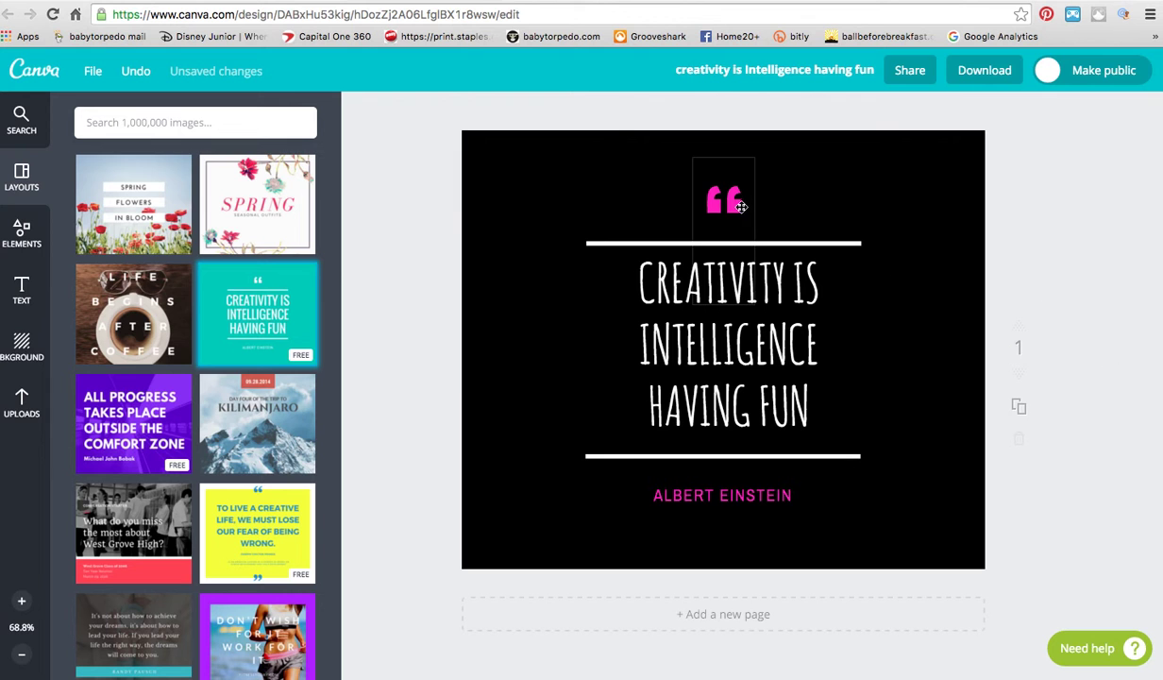
{"action": "left_click_drag", "start_coordinate": [734, 211], "coordinate": [735, 192]}
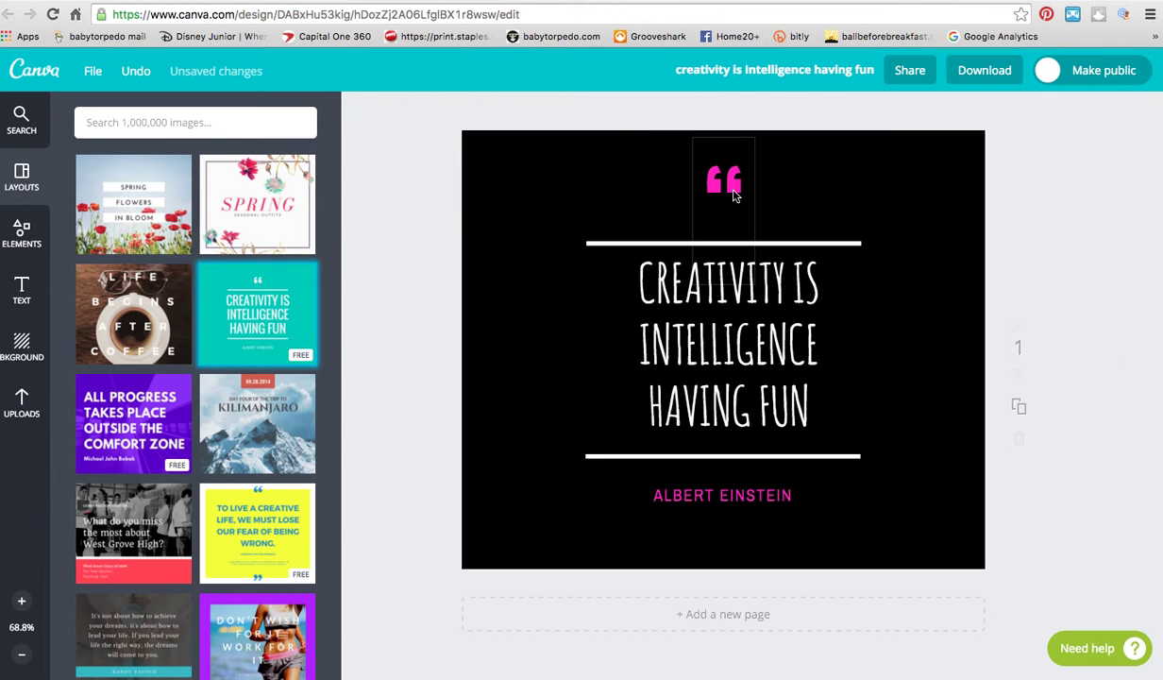
Change the font of the author's name beneath the quote to Open Sans
{"action": "left_click", "coordinate": [624, 420]}
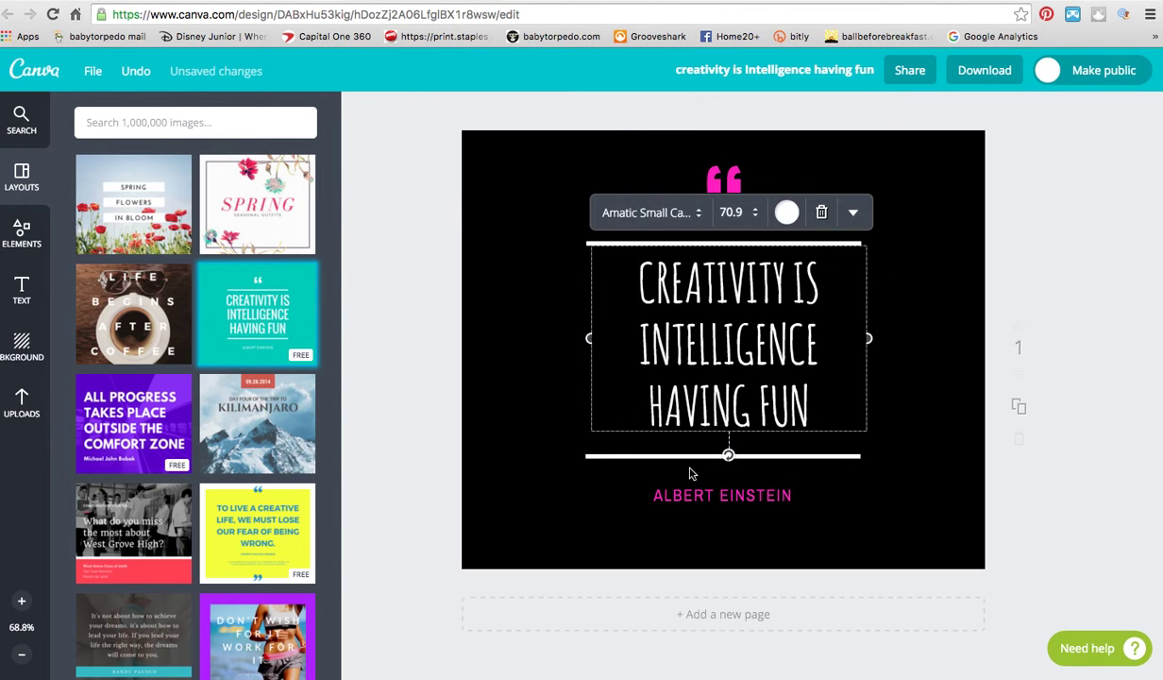
{"action": "left_click", "coordinate": [752, 495]}
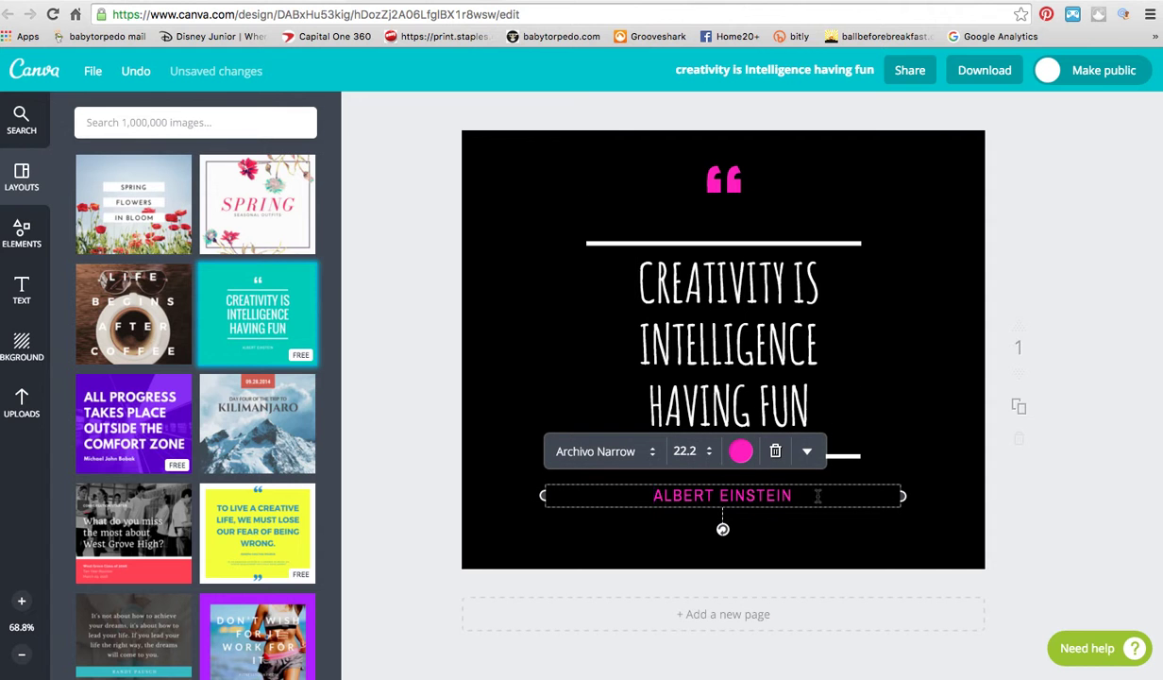
{"action": "left_click_drag", "start_coordinate": [778, 477], "coordinate": [604, 479]}
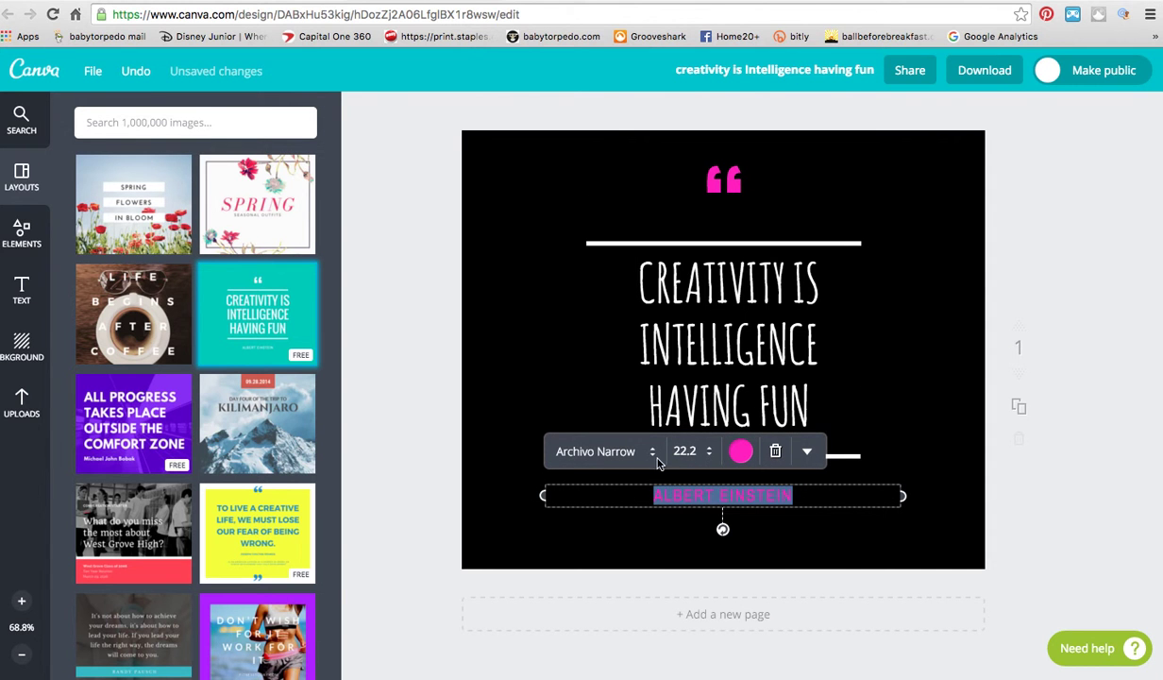
{"action": "left_click", "coordinate": [776, 325]}
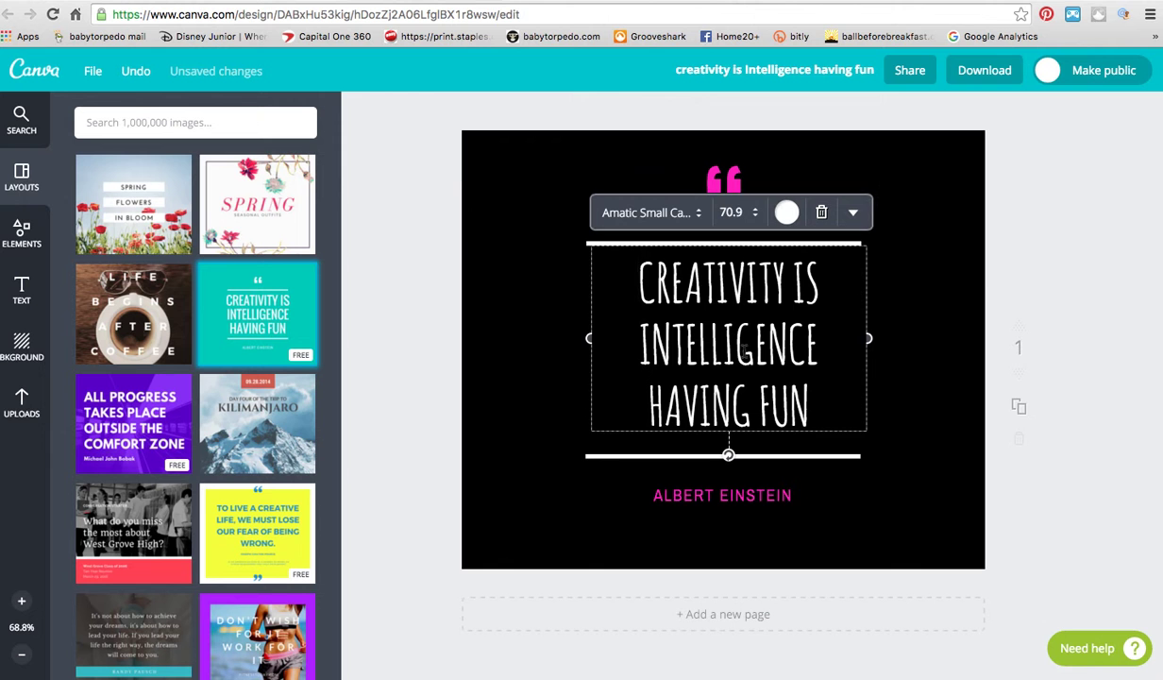
{"action": "left_click", "coordinate": [742, 496]}
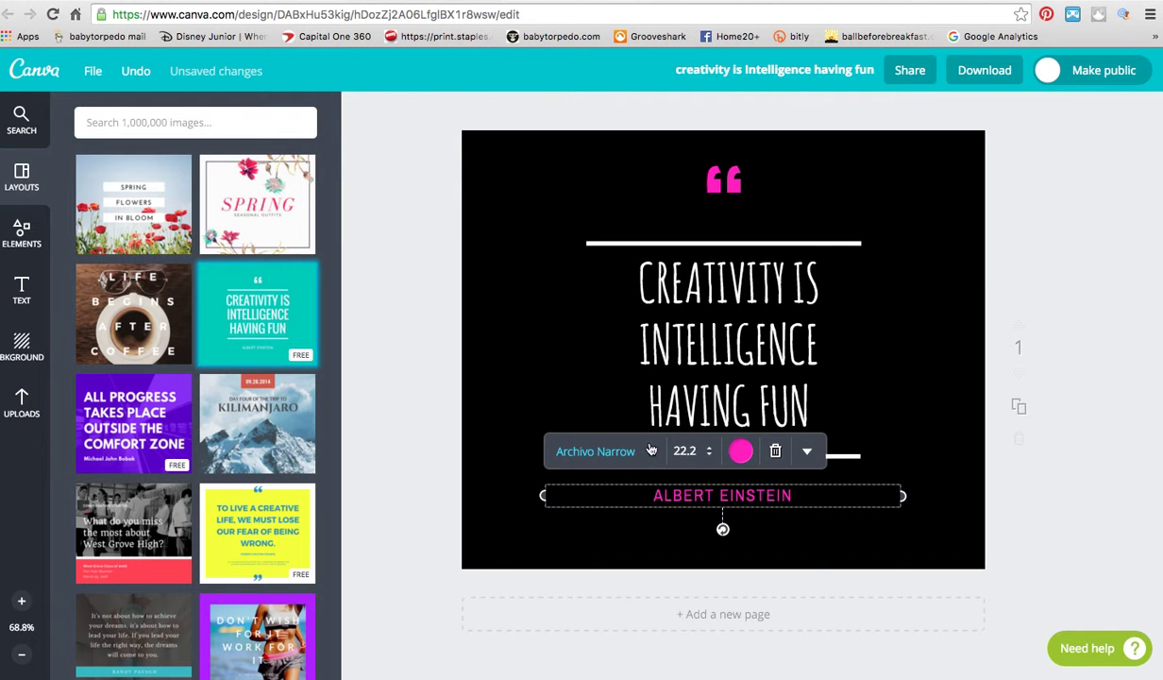
{"action": "left_click", "coordinate": [613, 450]}
{"action": "scroll", "coordinate": [634, 363], "scroll_direction": "down", "scroll_amount": 1}
{"action": "scroll", "coordinate": [635, 362], "scroll_direction": "down", "scroll_amount": 10}
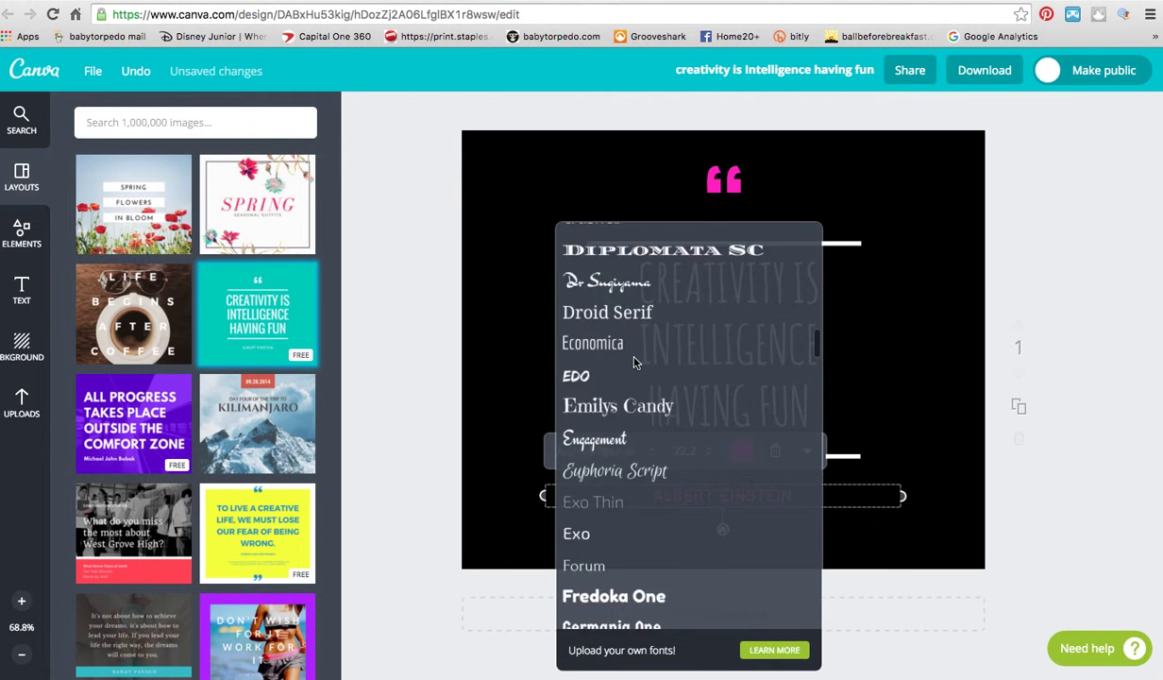
{"action": "scroll", "coordinate": [636, 359], "scroll_direction": "down", "scroll_amount": 10}
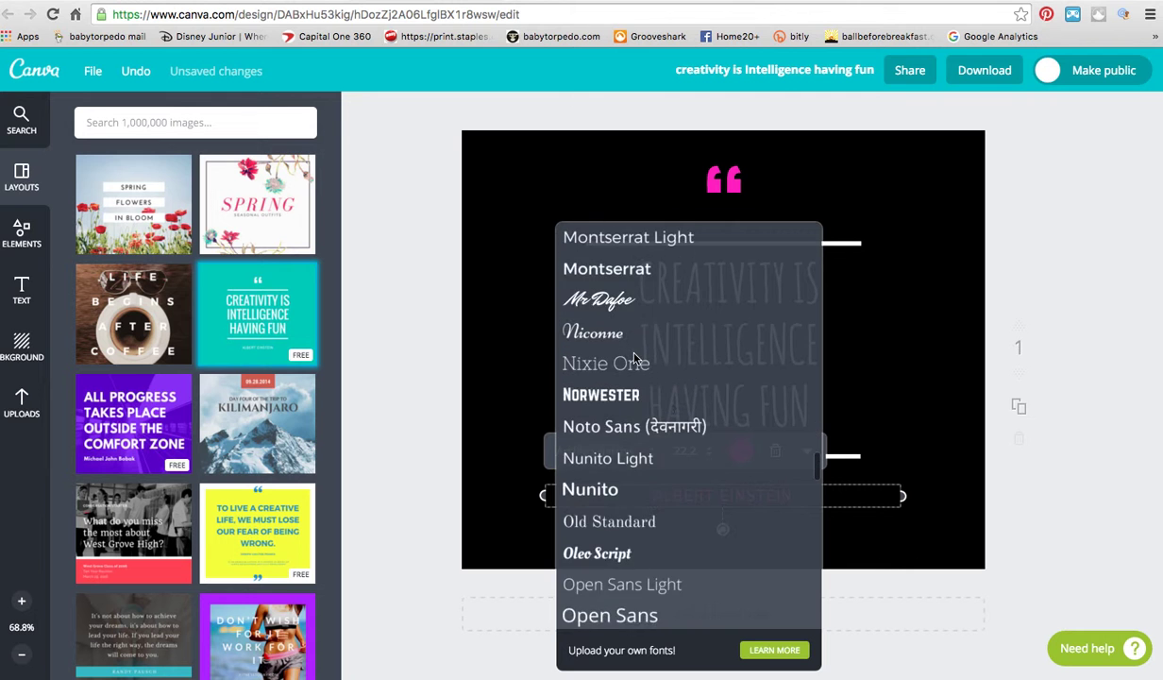
{"action": "scroll", "coordinate": [636, 360], "scroll_direction": "up", "scroll_amount": 1}
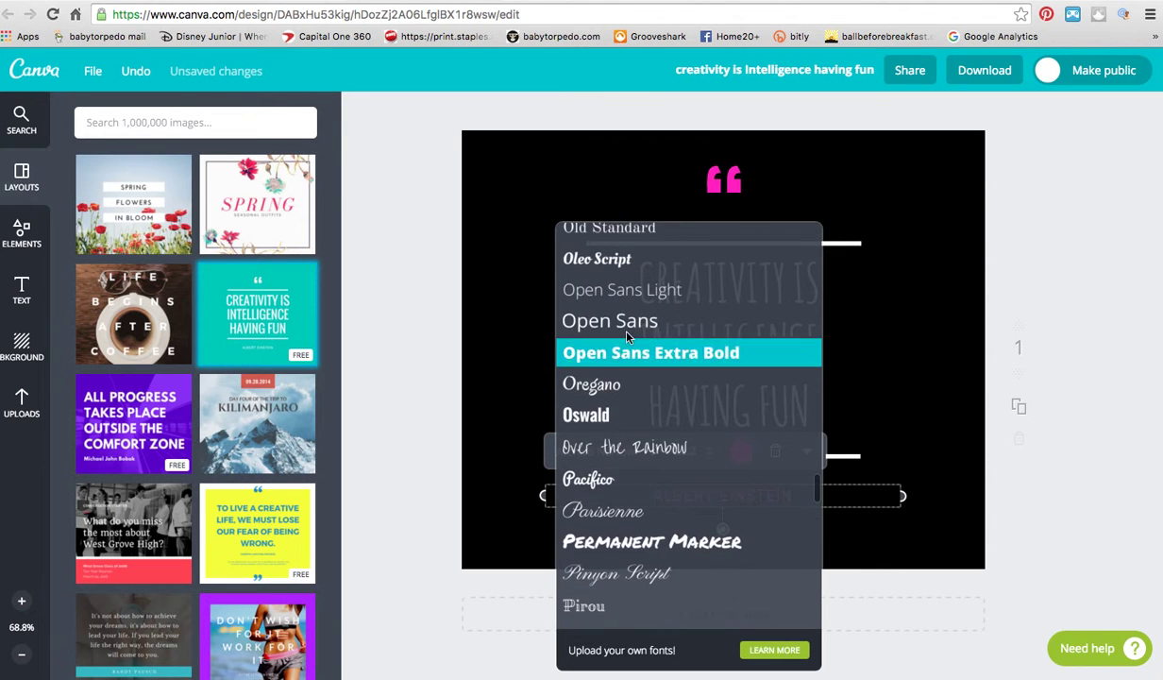
{"action": "left_click", "coordinate": [623, 322]}
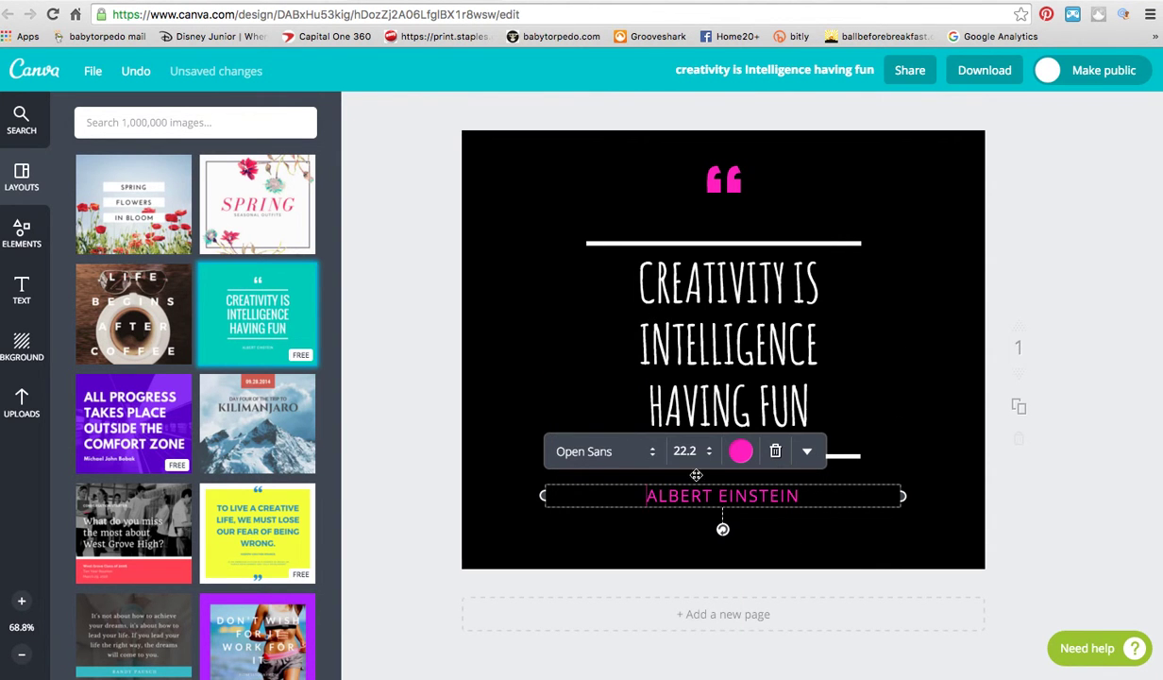
{"action": "left_click", "coordinate": [1046, 313]}
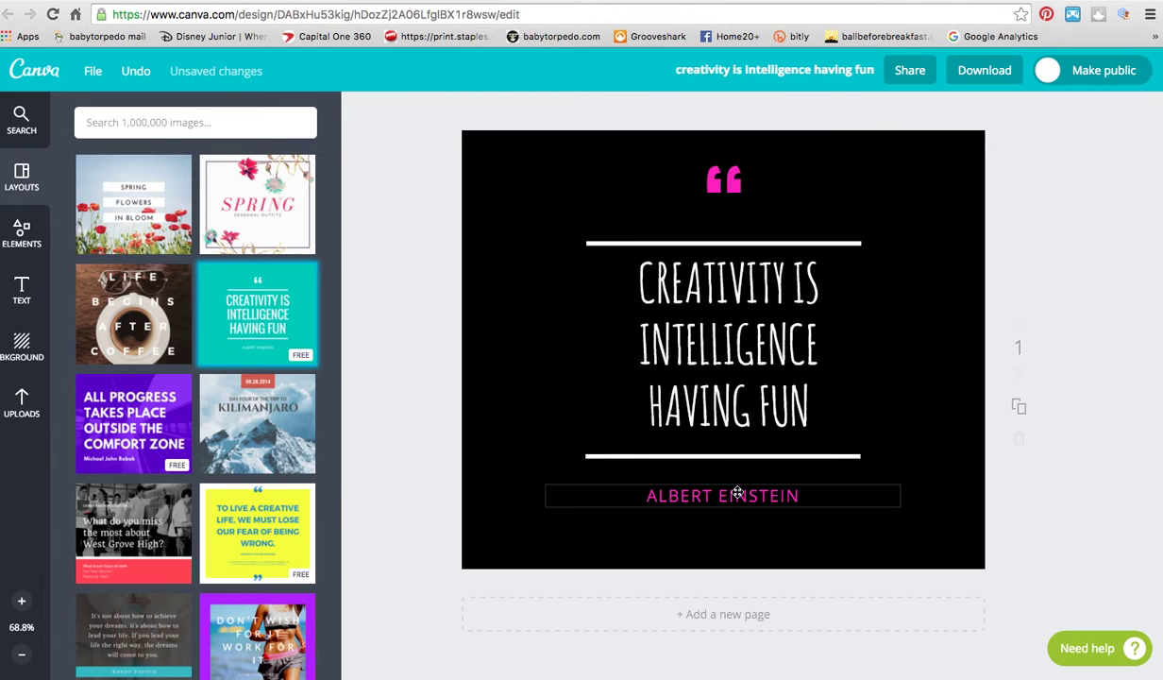
Move the author's name up toward the lower line, center the quote text between the lines, and lower the quotation marks toward the upper line
{"action": "left_click_drag", "start_coordinate": [735, 497], "coordinate": [736, 483]}
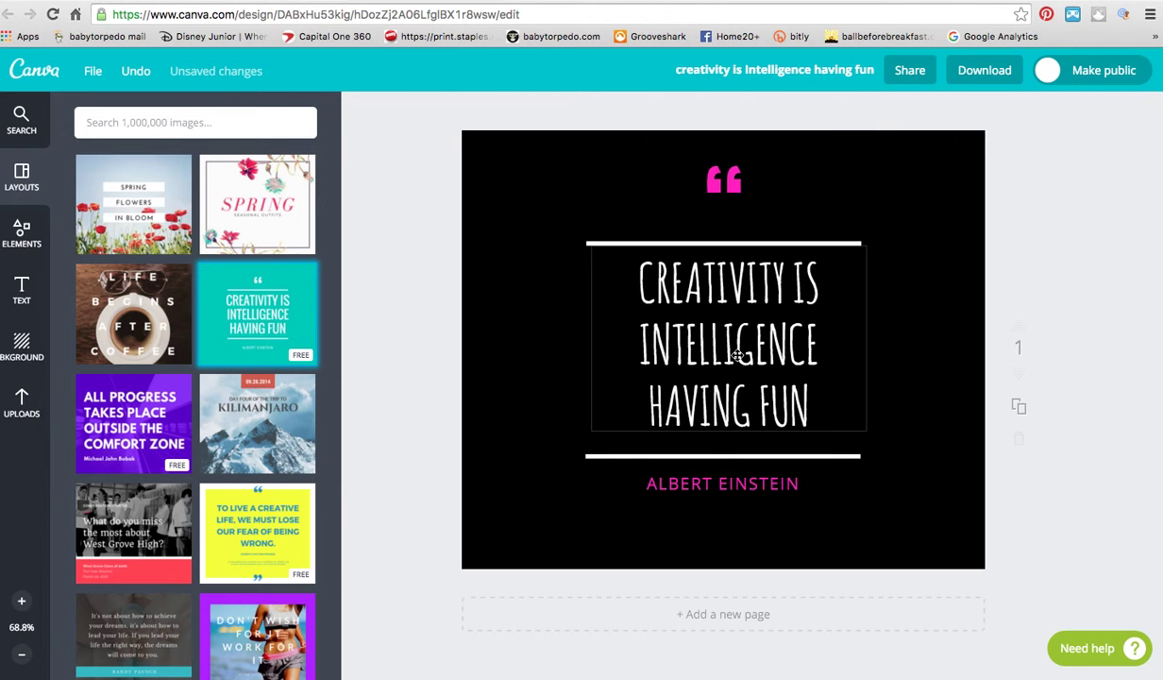
{"action": "left_click_drag", "start_coordinate": [736, 359], "coordinate": [731, 365]}
{"action": "left_click_drag", "start_coordinate": [720, 178], "coordinate": [720, 195]}
{"action": "left_click", "coordinate": [785, 307]}
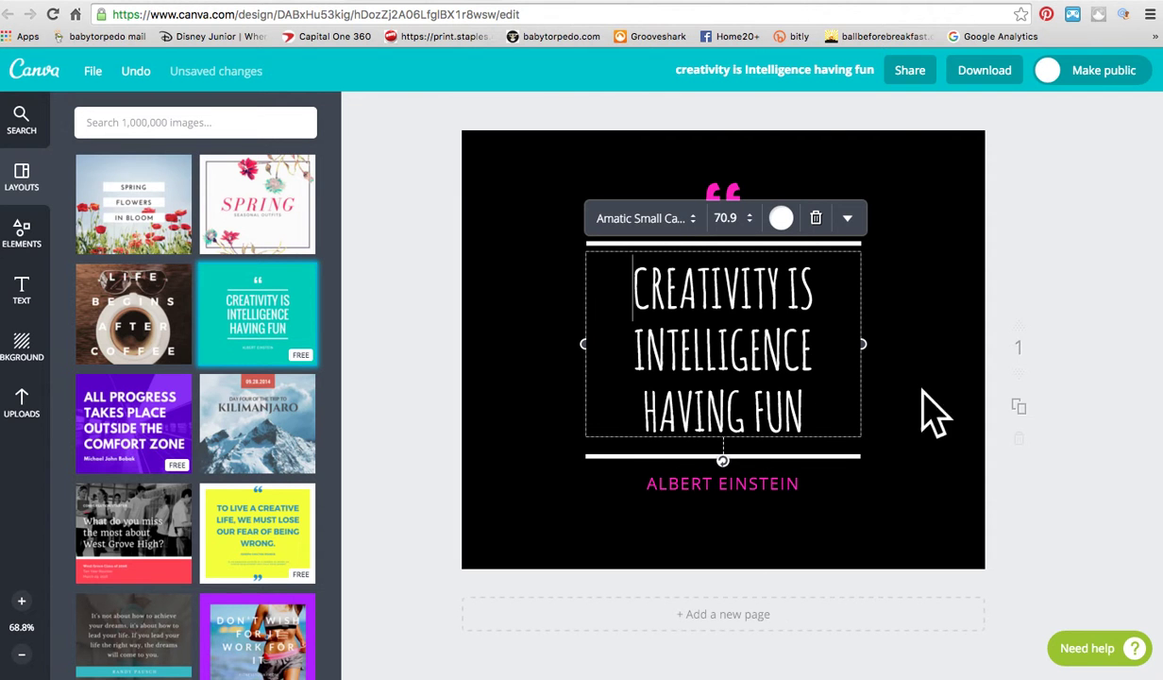
Try Open Sans as the font for the pink quotation marks
{"action": "left_click", "coordinate": [698, 189]}
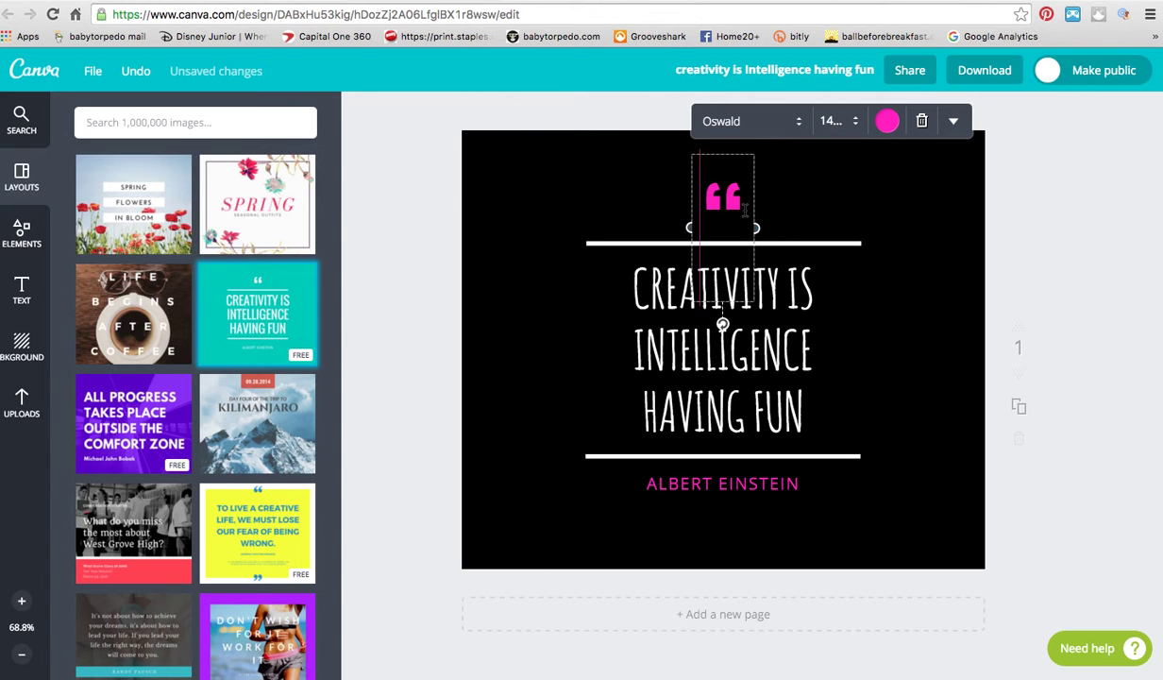
{"action": "left_click", "coordinate": [801, 125]}
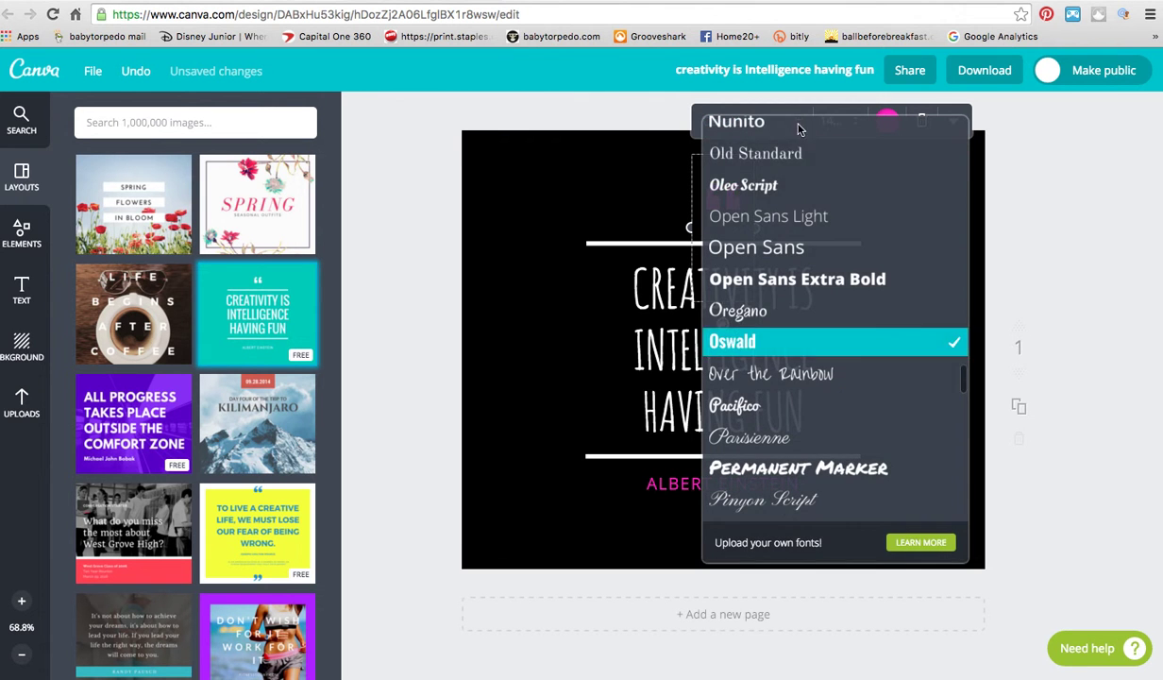
{"action": "left_click", "coordinate": [771, 247]}
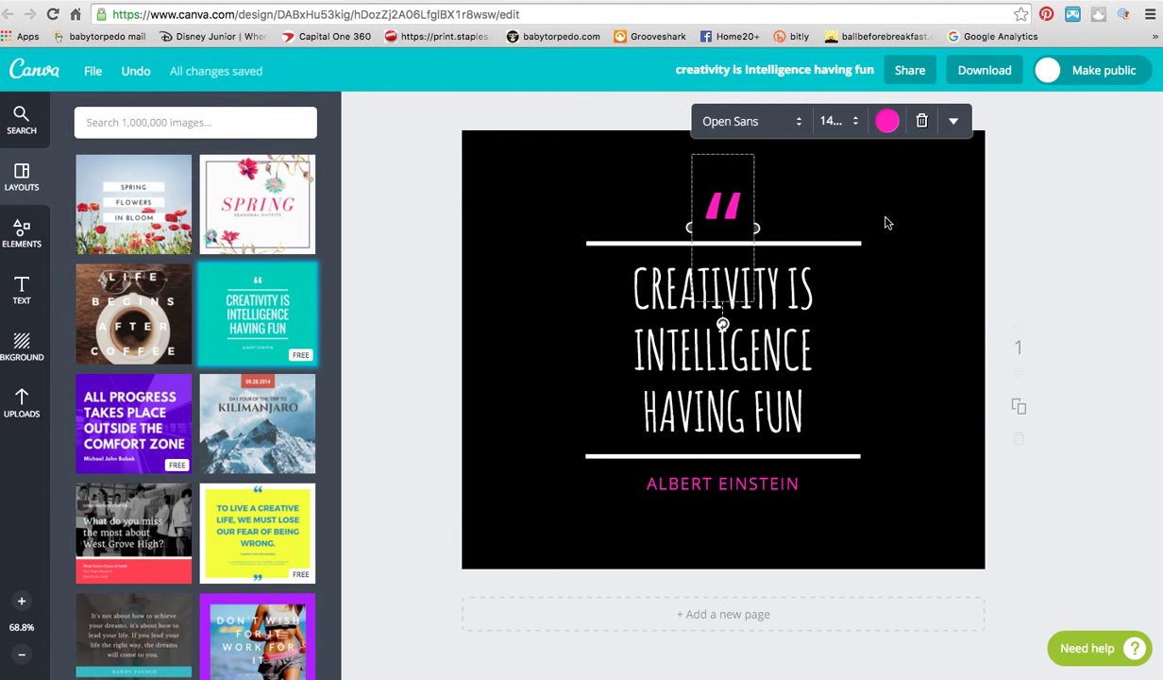
{"action": "left_click", "coordinate": [886, 222]}
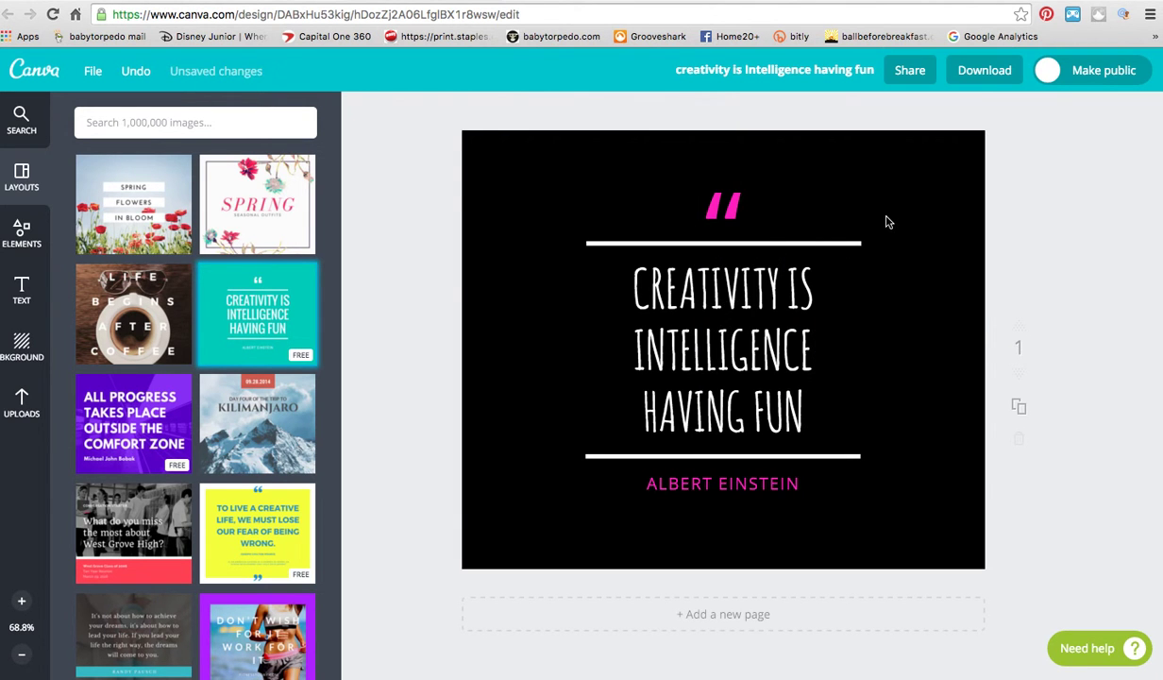
Change the quotation marks' font to Lustria and move them down to sit just above the upper line
{"action": "left_click", "coordinate": [698, 206]}
{"action": "left_click", "coordinate": [795, 126]}
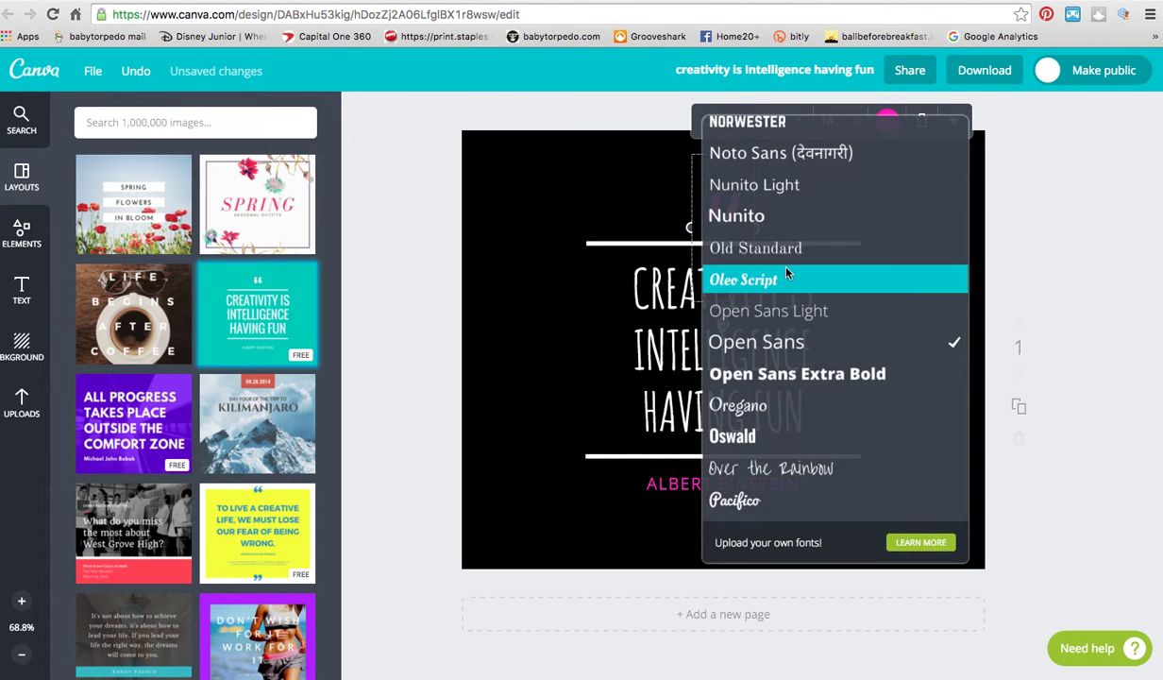
{"action": "scroll", "coordinate": [788, 272], "scroll_direction": "up", "scroll_amount": 5}
{"action": "left_click", "coordinate": [753, 258]}
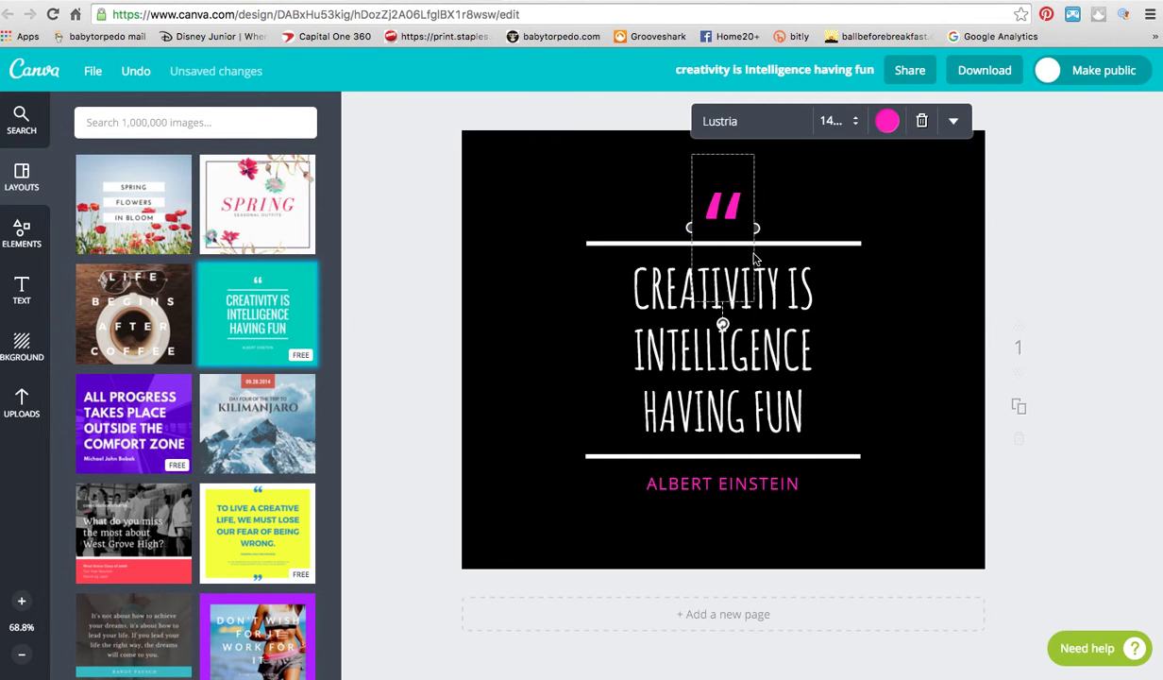
{"action": "left_click", "coordinate": [1012, 209]}
{"action": "left_click_drag", "start_coordinate": [720, 211], "coordinate": [717, 227]}
{"action": "left_click", "coordinate": [1027, 212]}
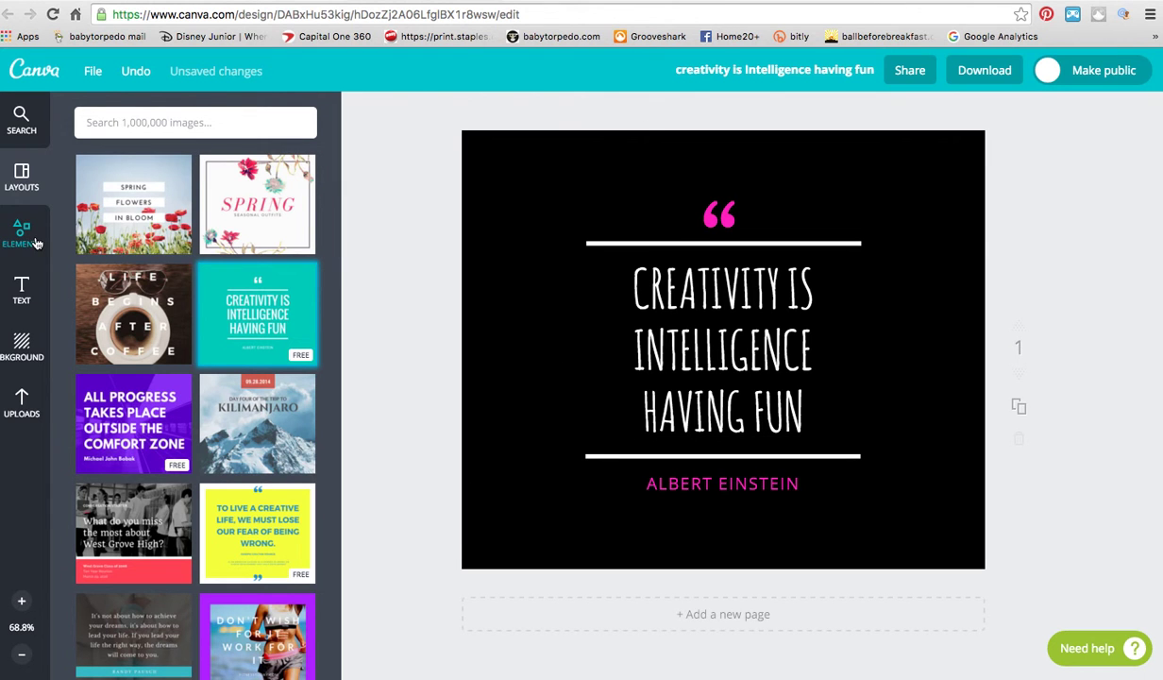
Apply the free gray diamond-lattice background pattern to the design and select it on the page
{"action": "left_click", "coordinate": [33, 363]}
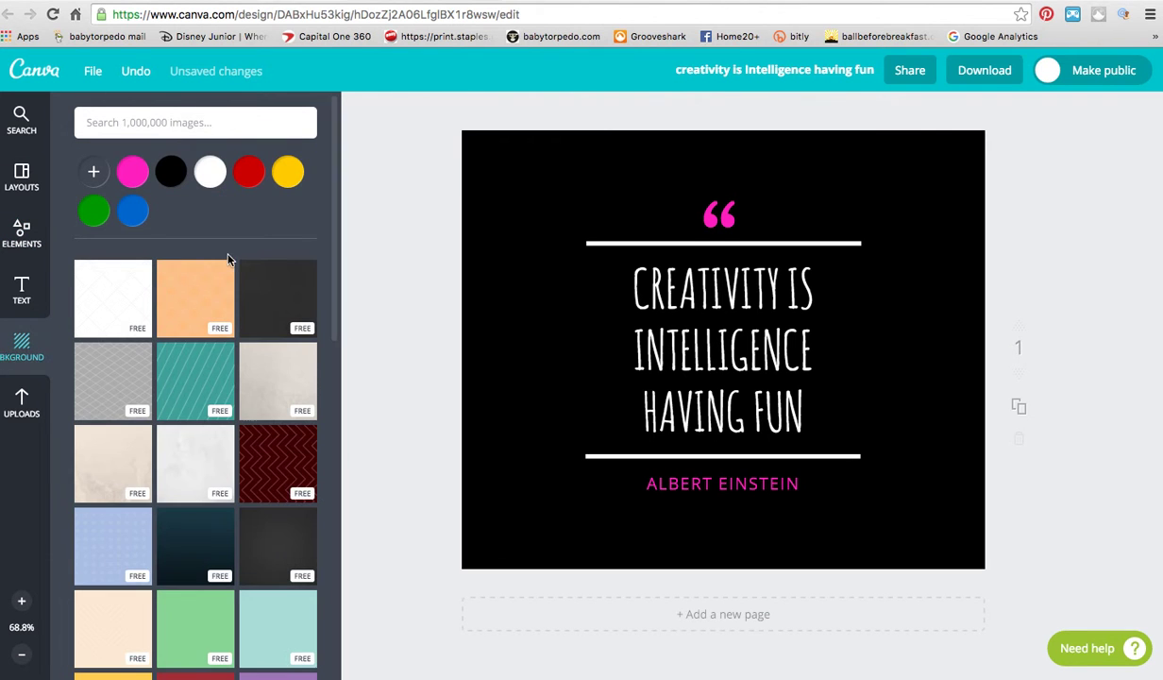
{"action": "scroll", "coordinate": [203, 253], "scroll_direction": "down", "scroll_amount": 1}
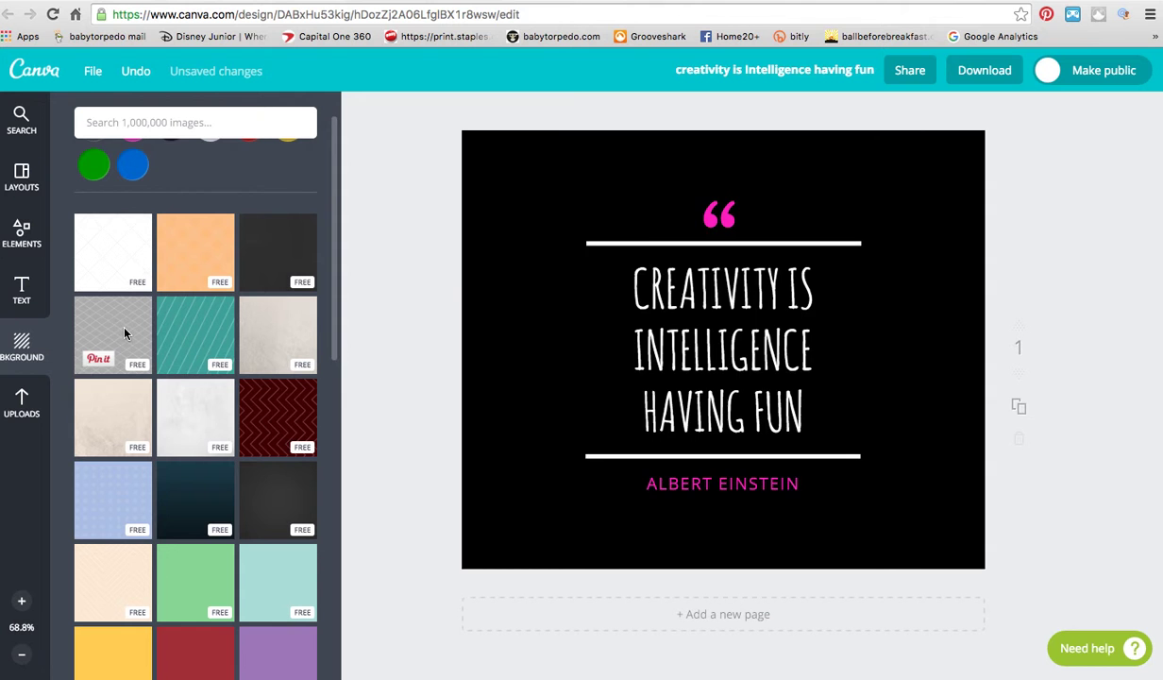
{"action": "left_click", "coordinate": [124, 333]}
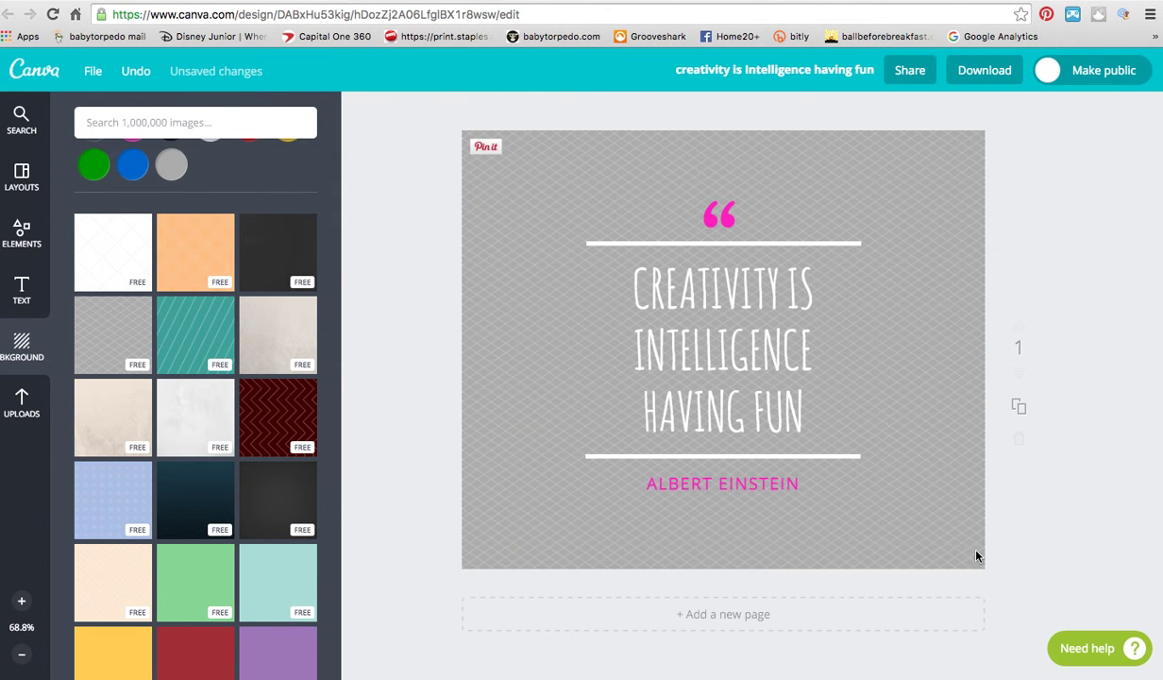
{"action": "left_click", "coordinate": [525, 164]}
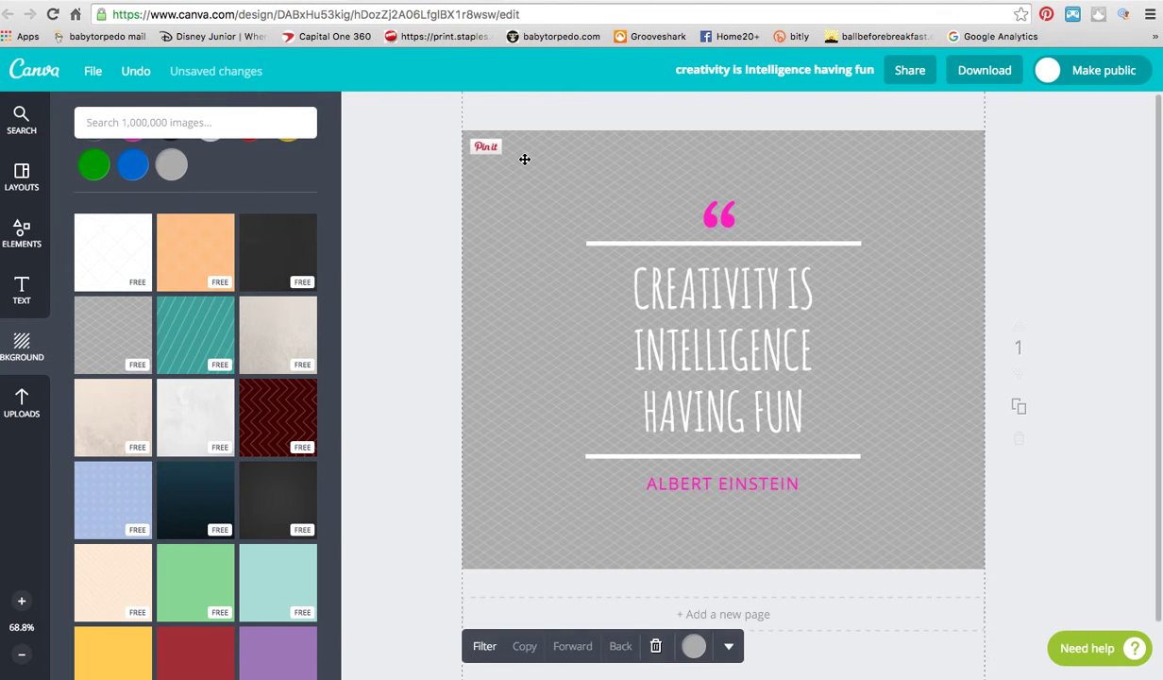
Recolor the diamond-lattice background black
{"action": "left_click", "coordinate": [696, 647]}
{"action": "left_click", "coordinate": [709, 521]}
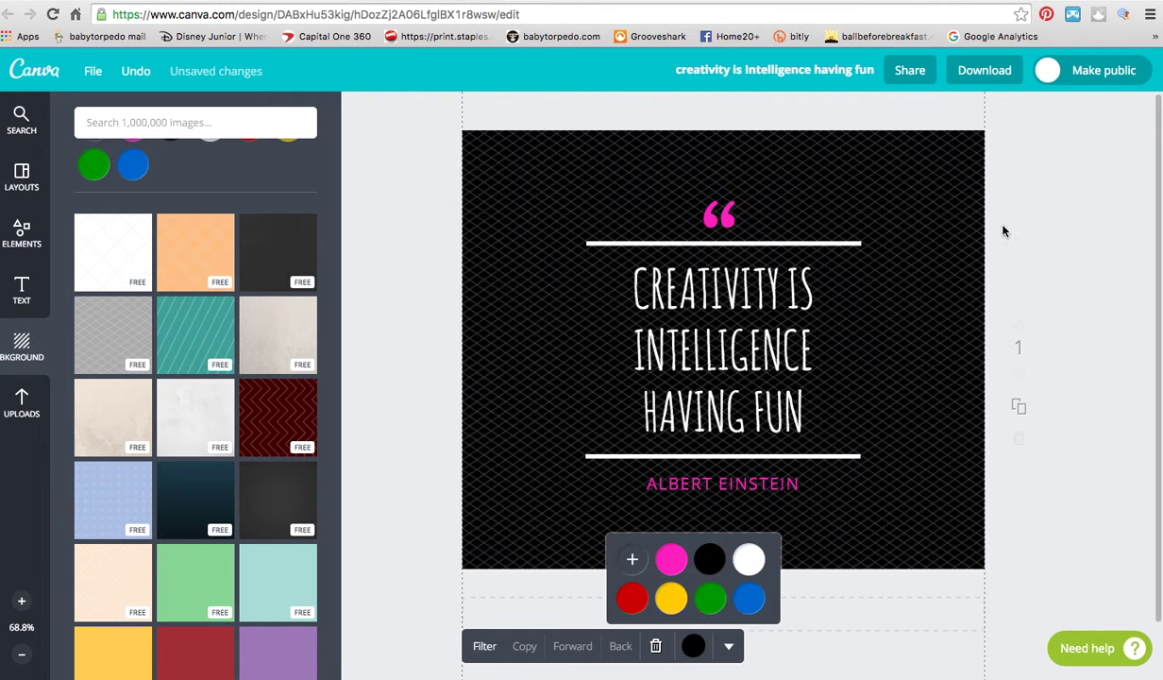
{"action": "left_click", "coordinate": [1037, 226]}
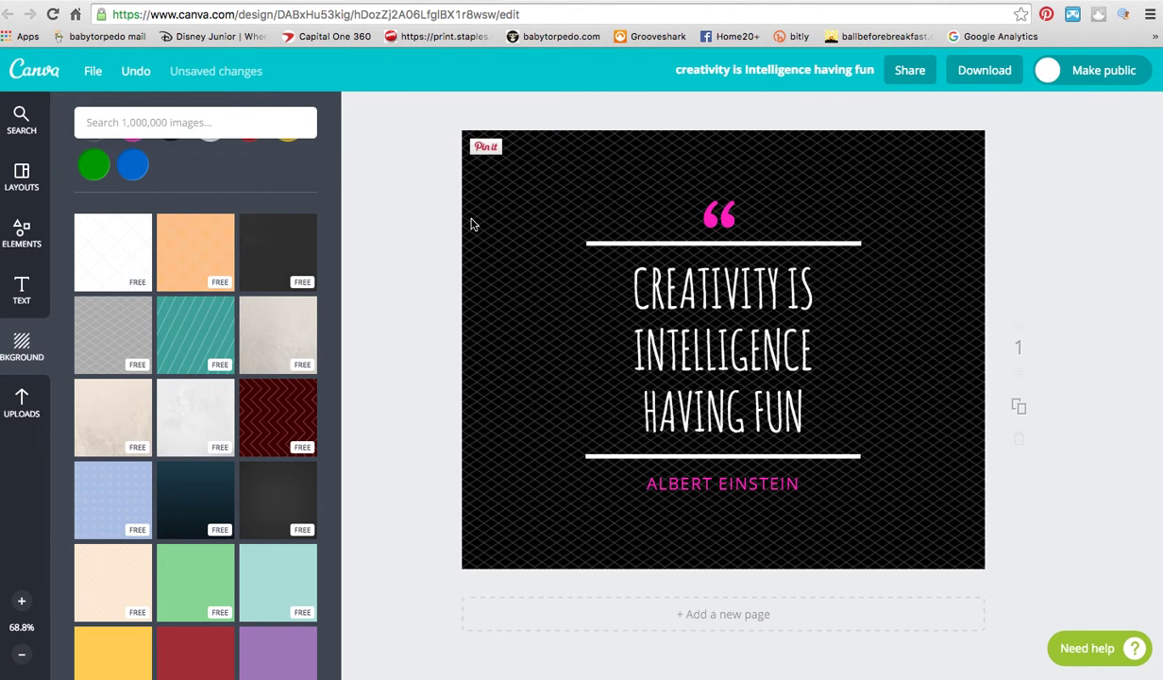
Apply the free teal diagonal-stripe background and recolor it black
{"action": "left_click", "coordinate": [199, 332]}
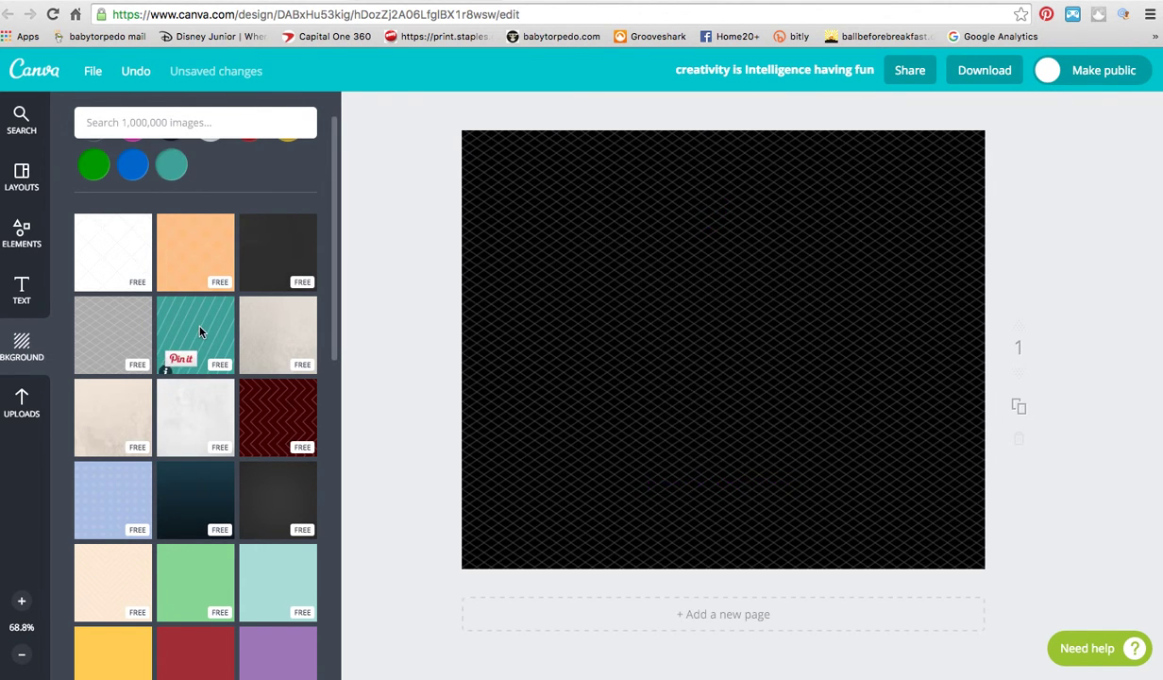
{"action": "left_click", "coordinate": [500, 557]}
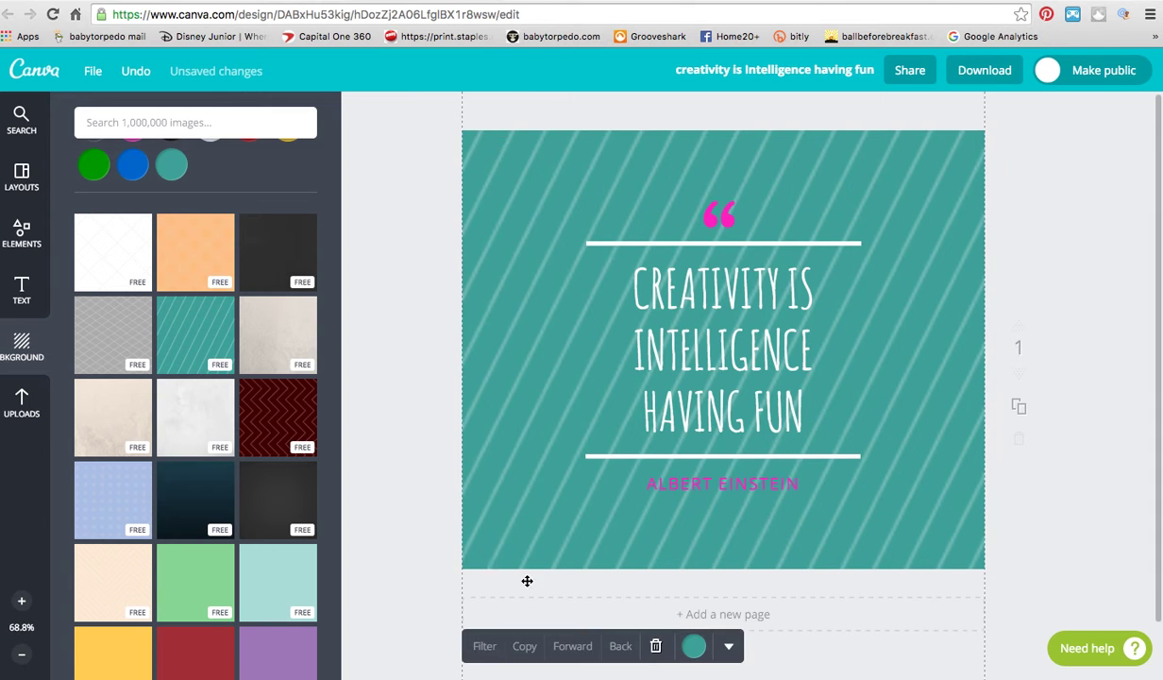
{"action": "left_click", "coordinate": [694, 648]}
{"action": "left_click", "coordinate": [710, 521]}
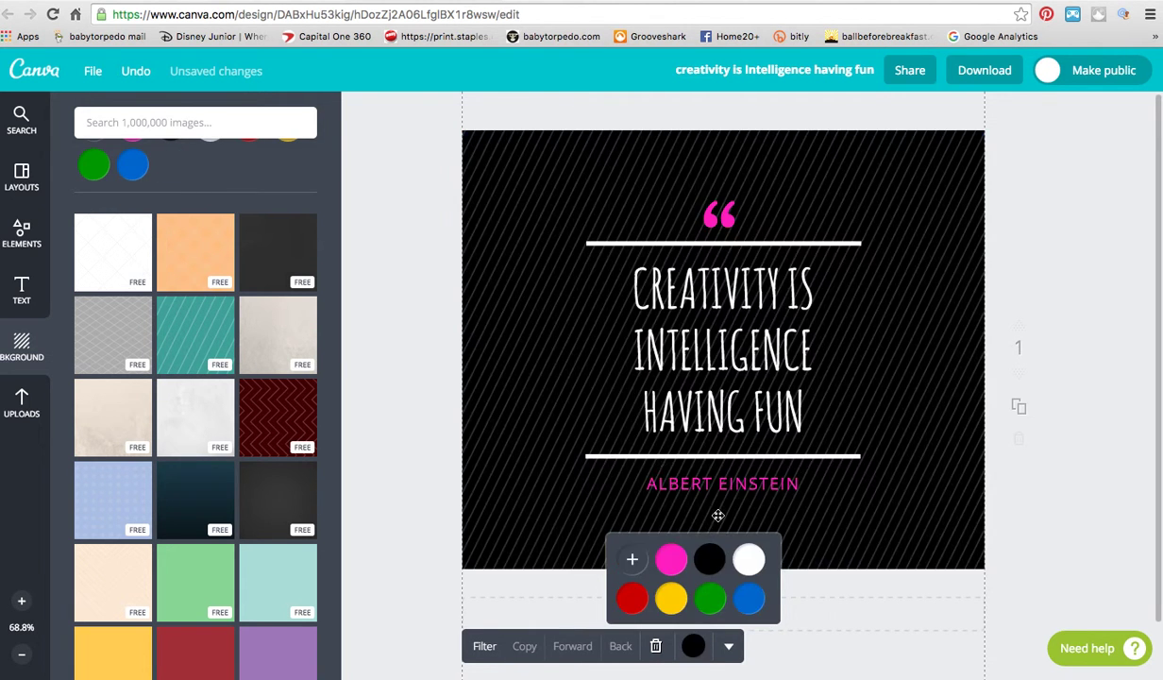
{"action": "left_click", "coordinate": [424, 425]}
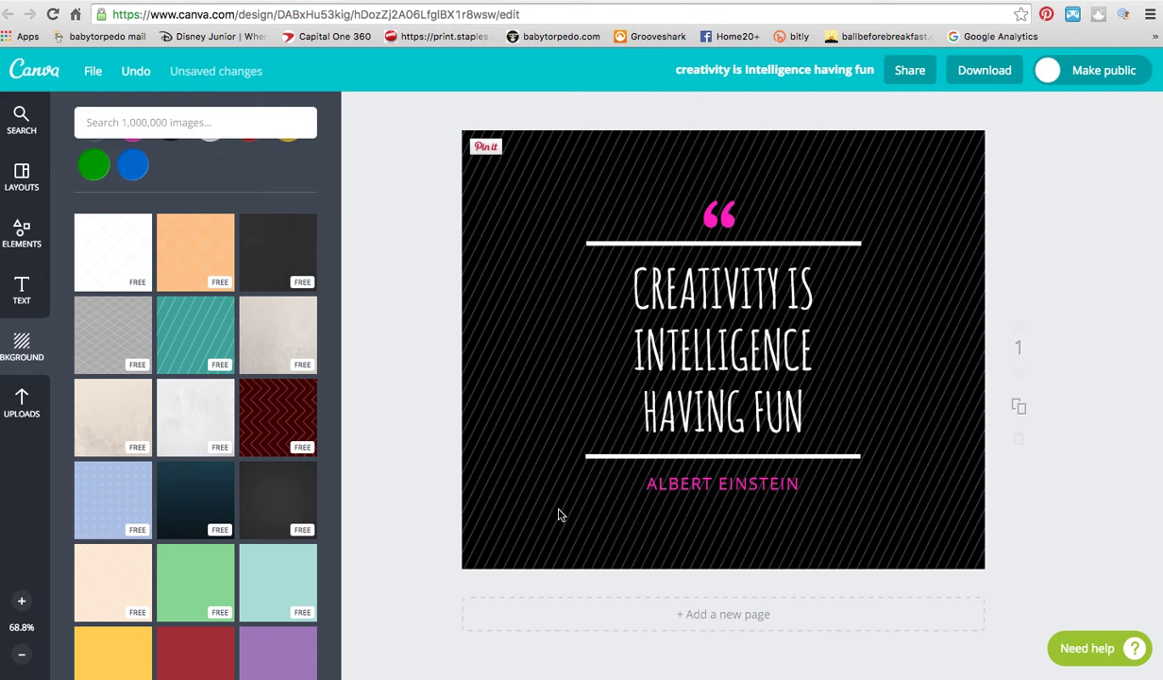
Browse the Free Photos collection for an image to place behind the quote
{"action": "left_click", "coordinate": [35, 247]}
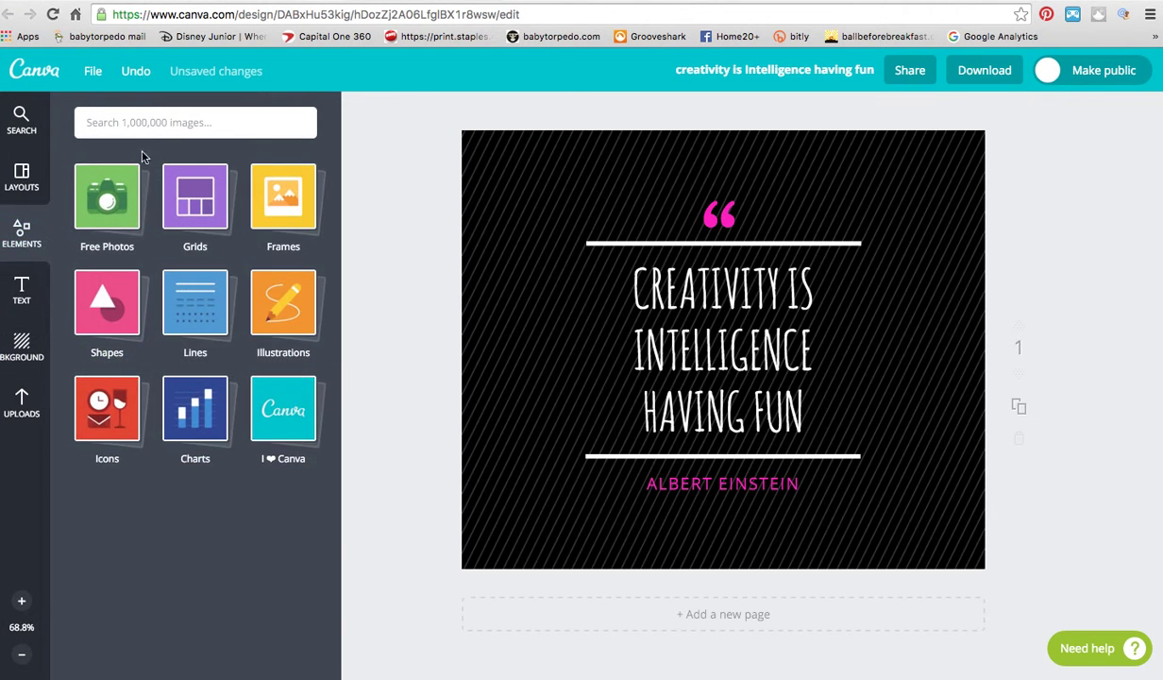
{"action": "left_click", "coordinate": [100, 204]}
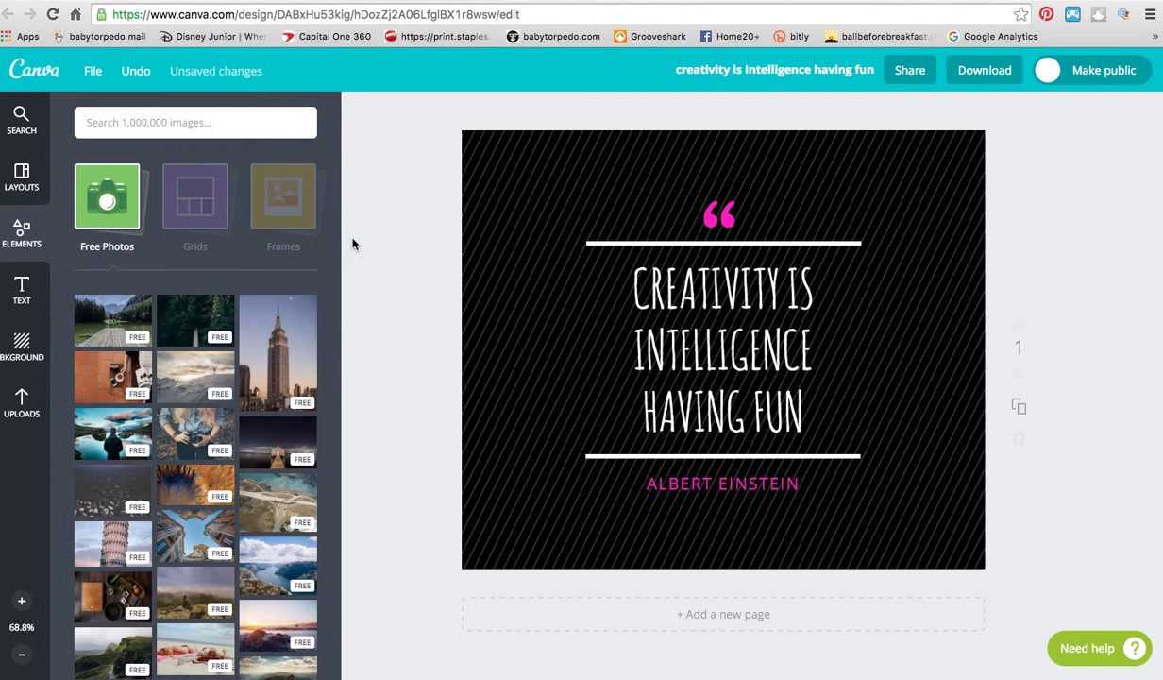
{"action": "scroll", "coordinate": [314, 330], "scroll_direction": "down", "scroll_amount": 2}
{"action": "scroll", "coordinate": [314, 335], "scroll_direction": "down", "scroll_amount": 5}
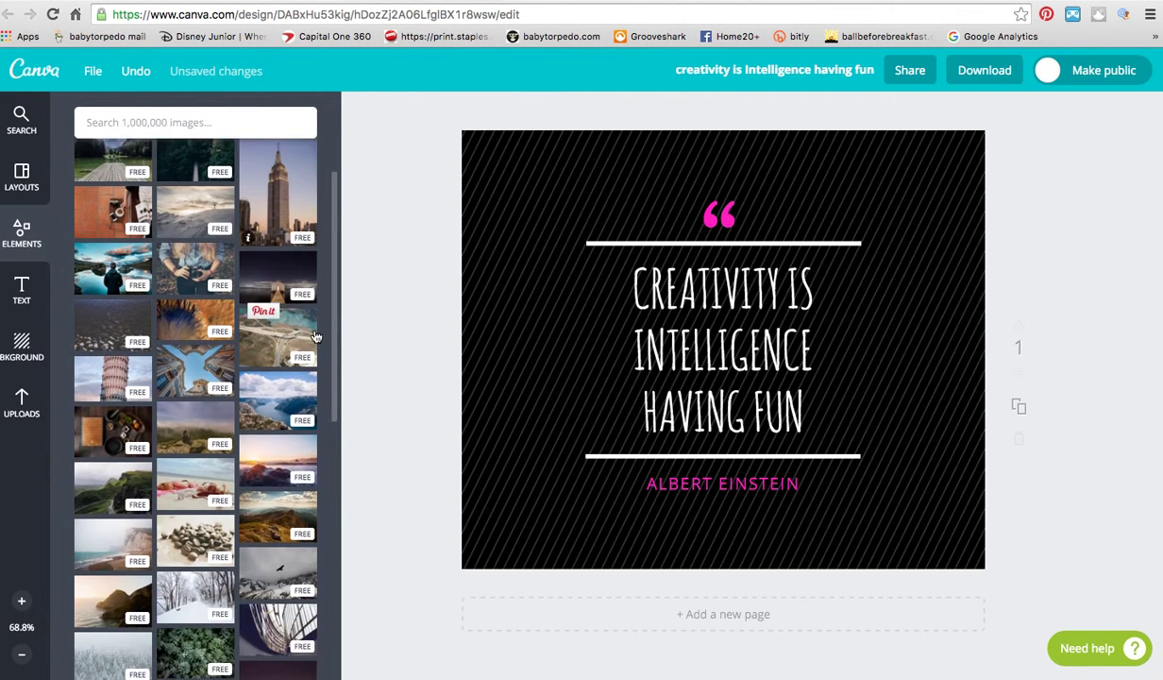
{"action": "scroll", "coordinate": [317, 337], "scroll_direction": "down", "scroll_amount": 4}
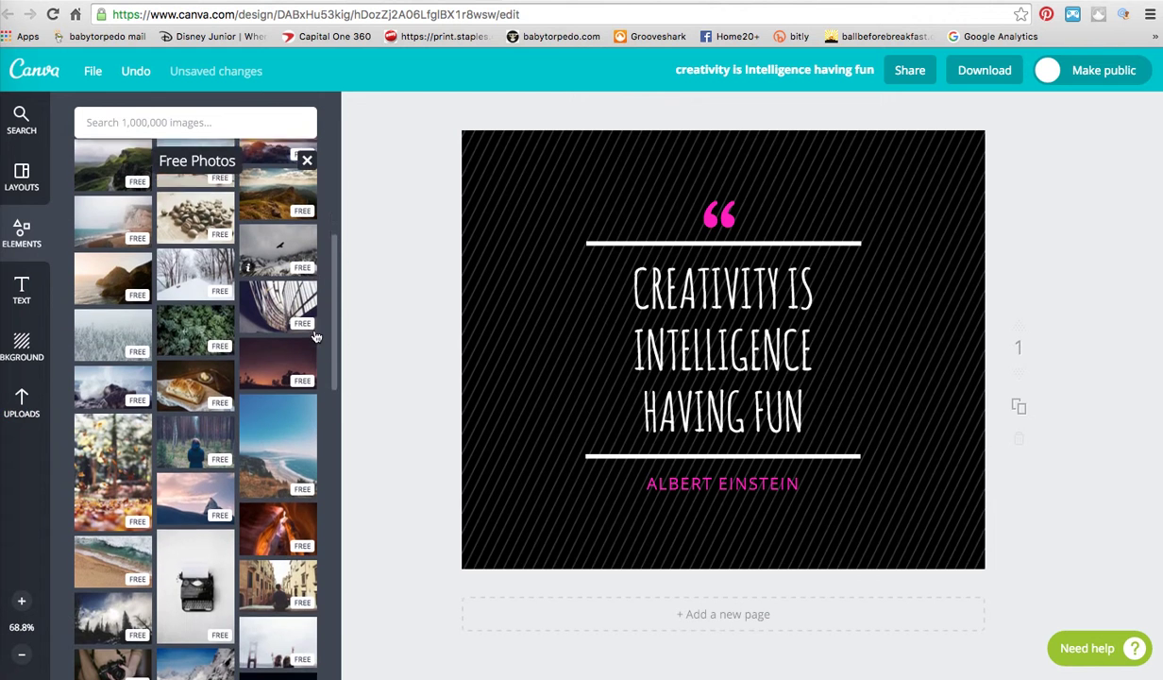
{"action": "scroll", "coordinate": [316, 337], "scroll_direction": "down", "scroll_amount": 6}
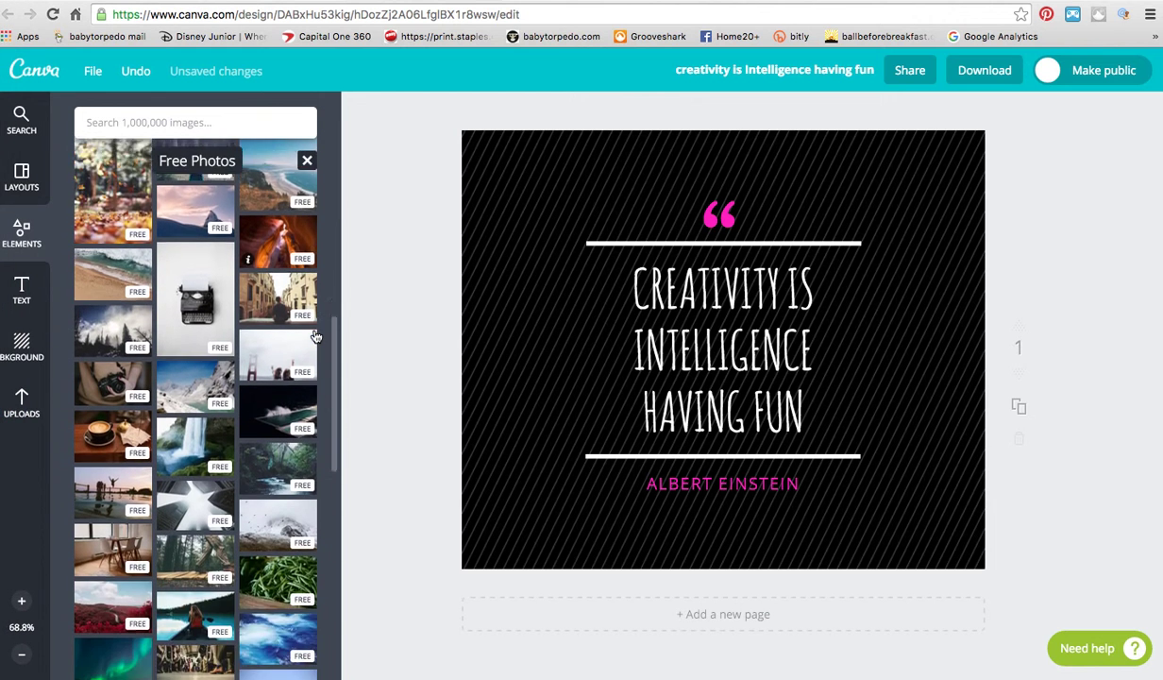
{"action": "scroll", "coordinate": [316, 337], "scroll_direction": "down", "scroll_amount": 5}
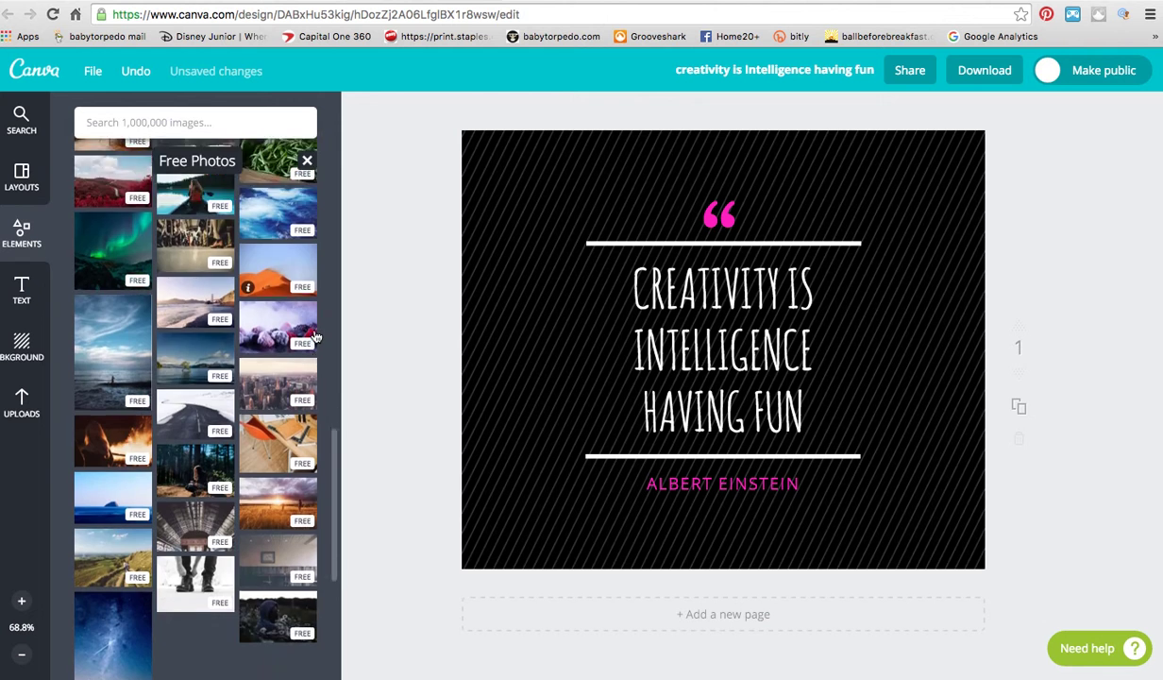
{"action": "scroll", "coordinate": [317, 335], "scroll_direction": "down", "scroll_amount": 6}
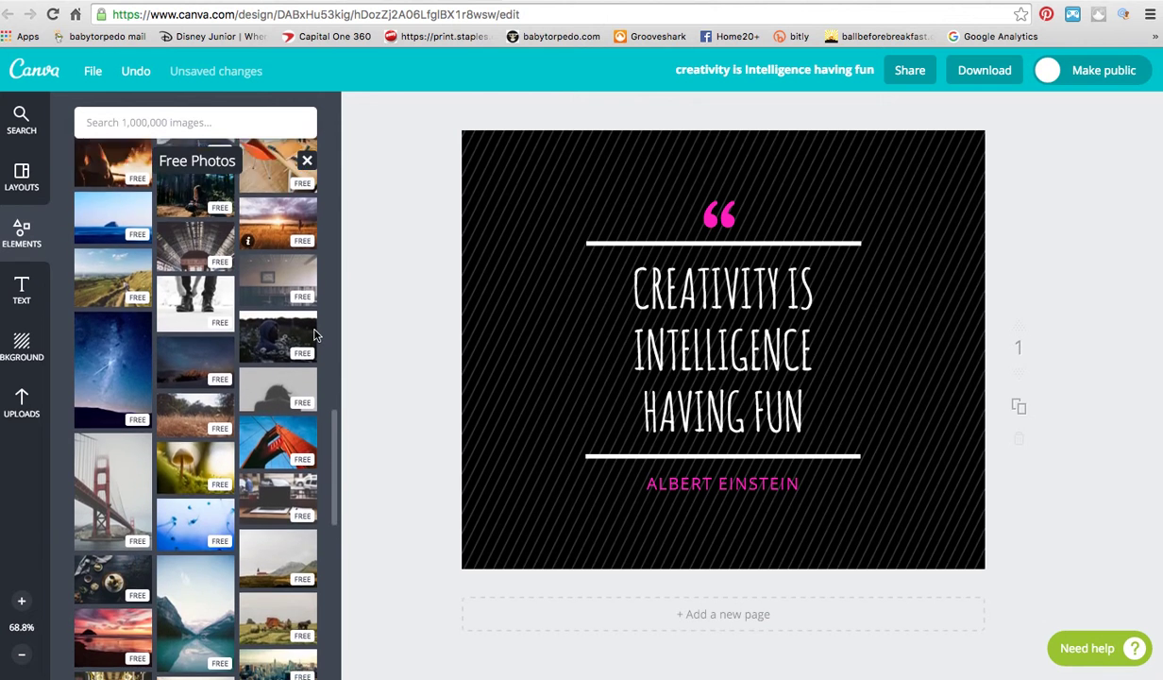
{"action": "scroll", "coordinate": [316, 337], "scroll_direction": "down", "scroll_amount": 4}
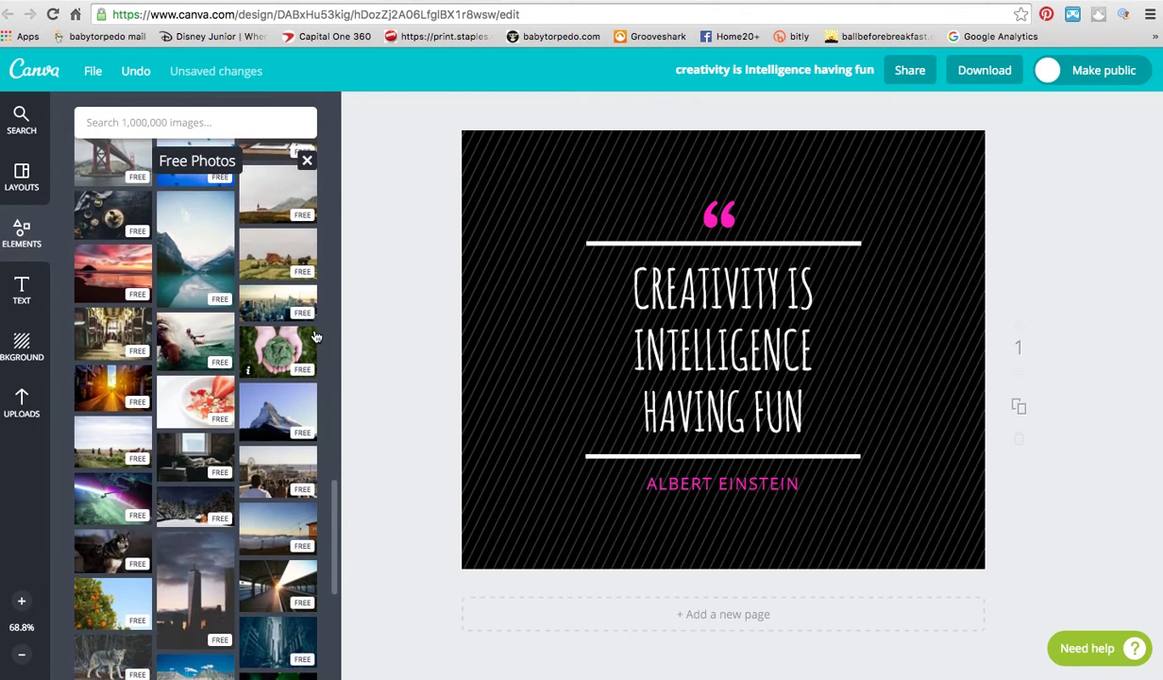
{"action": "scroll", "coordinate": [316, 337], "scroll_direction": "down", "scroll_amount": 3}
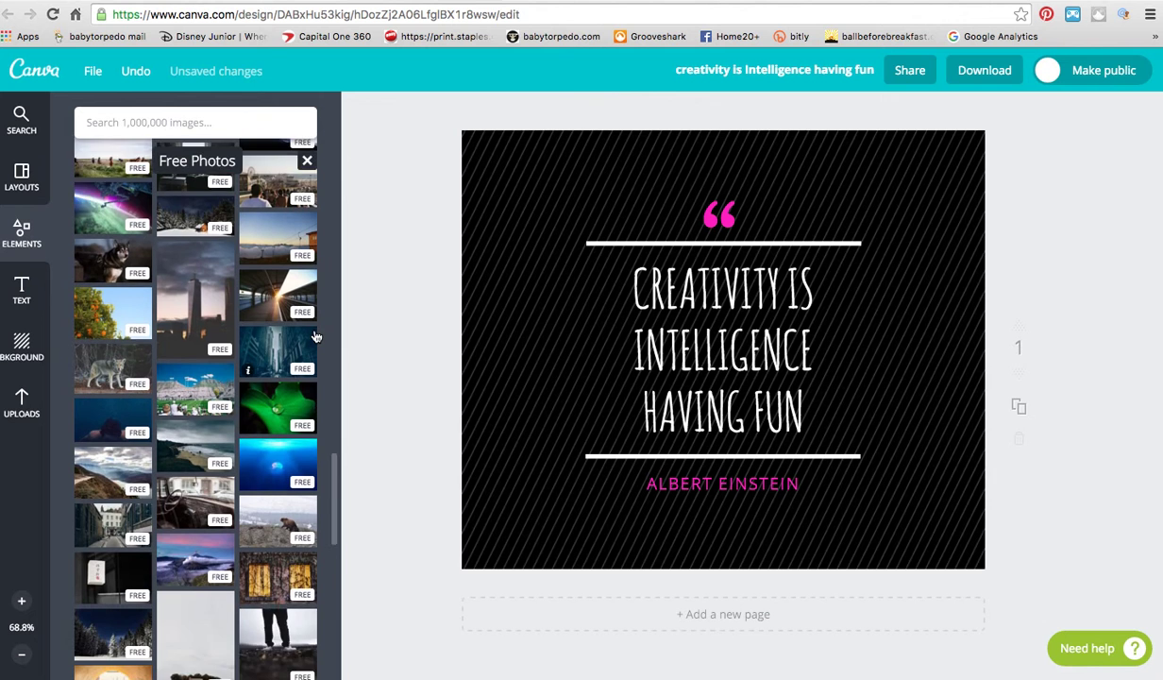
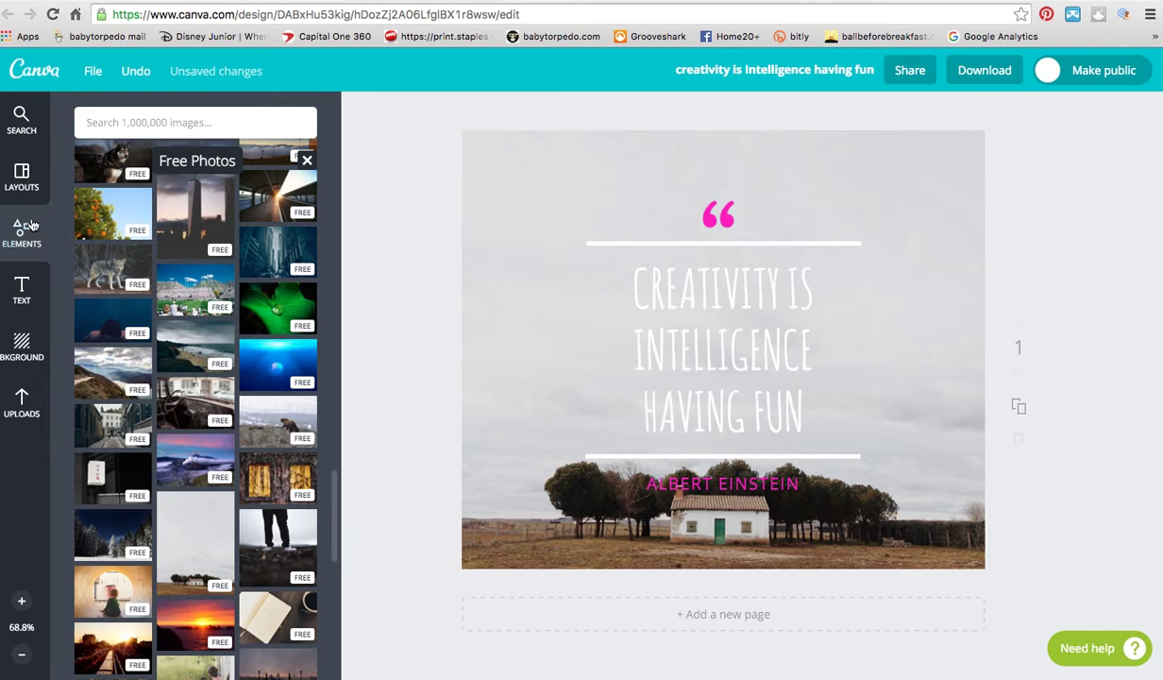
Add the free square-cornered square shape over the quote and shorten it slightly at its upper and lower edges
{"action": "left_click", "coordinate": [307, 160]}
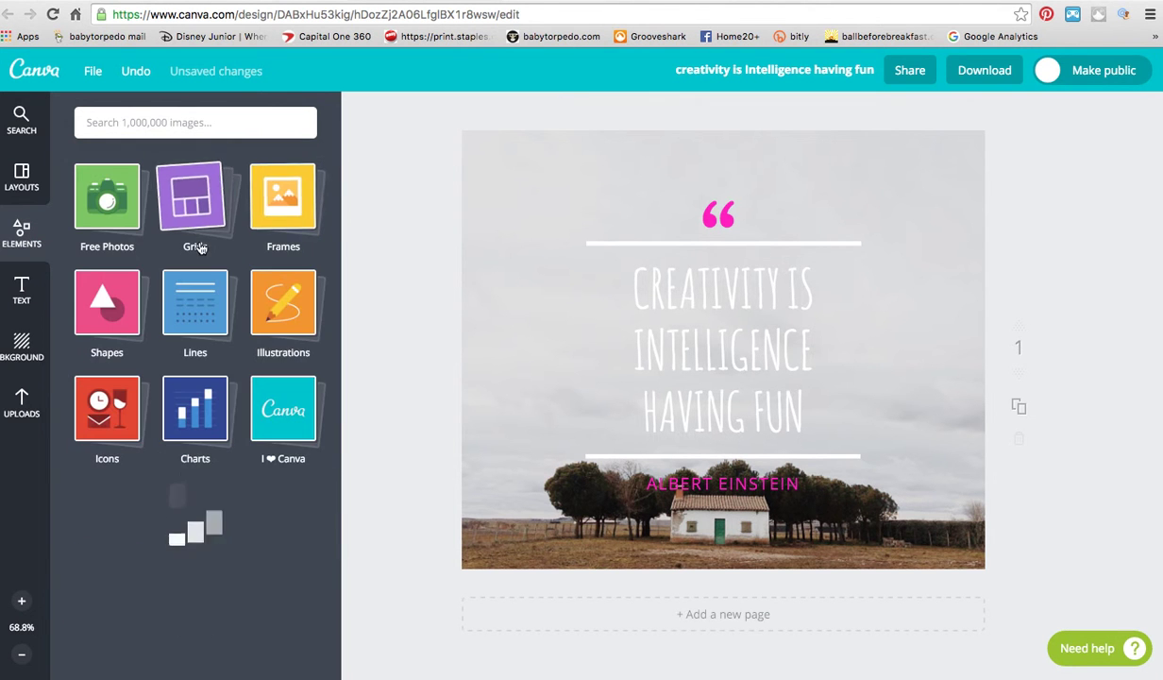
{"action": "left_click", "coordinate": [137, 329]}
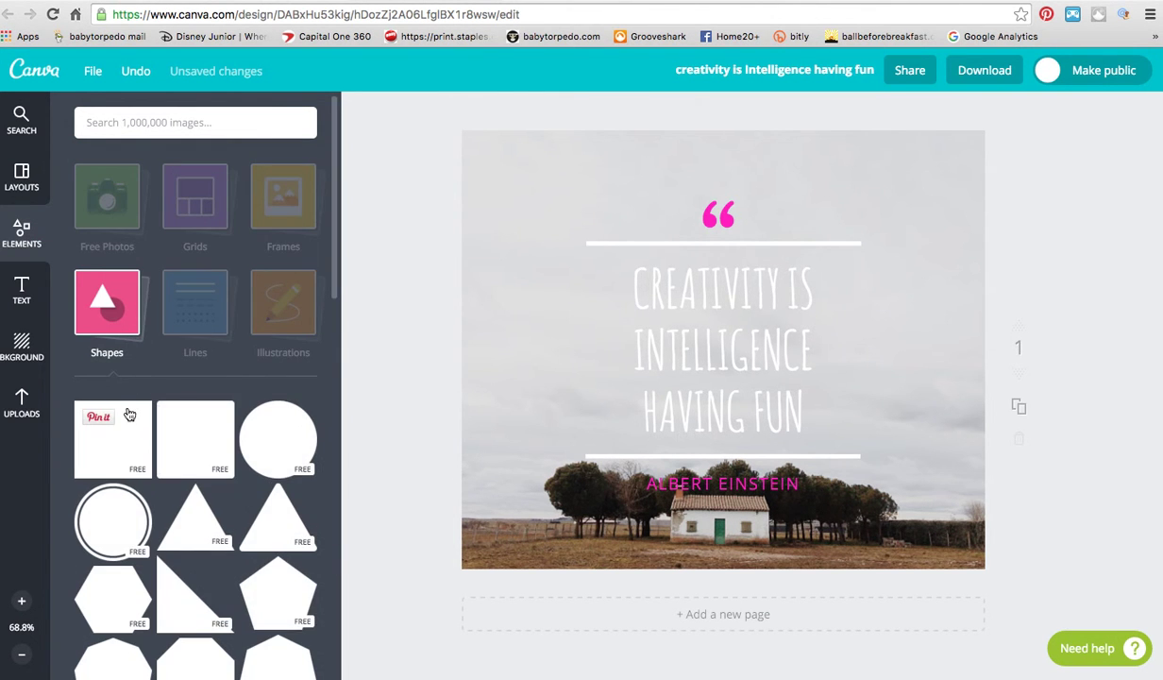
{"action": "left_click", "coordinate": [126, 418]}
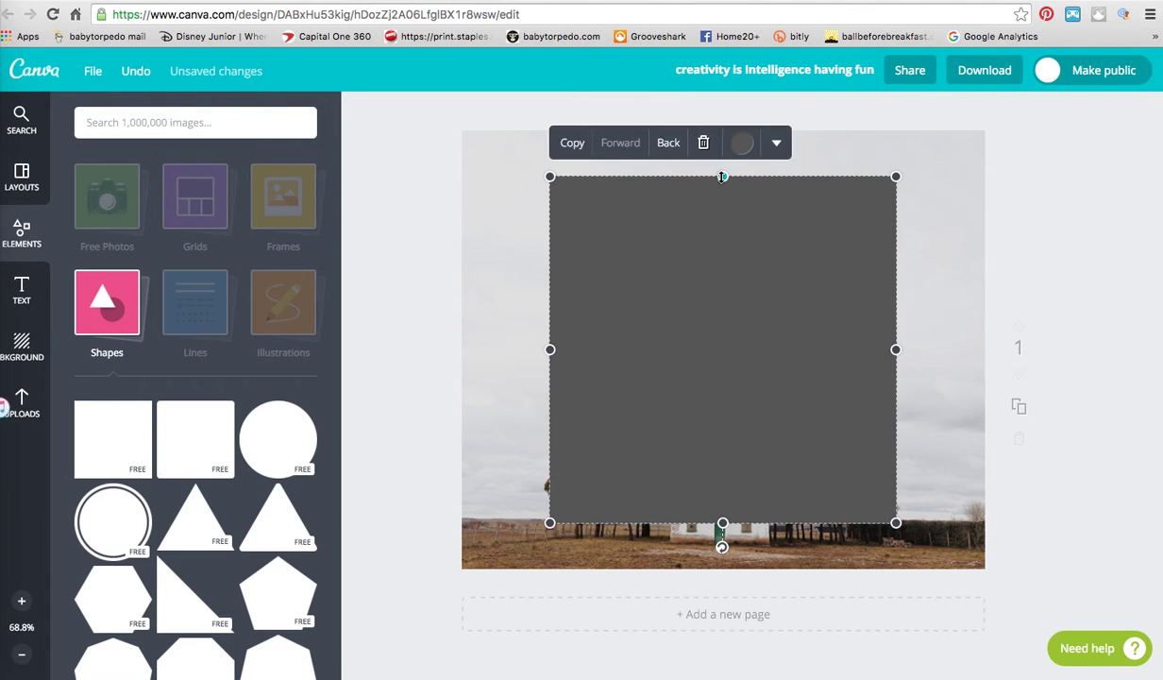
{"action": "left_click_drag", "start_coordinate": [722, 176], "coordinate": [722, 192]}
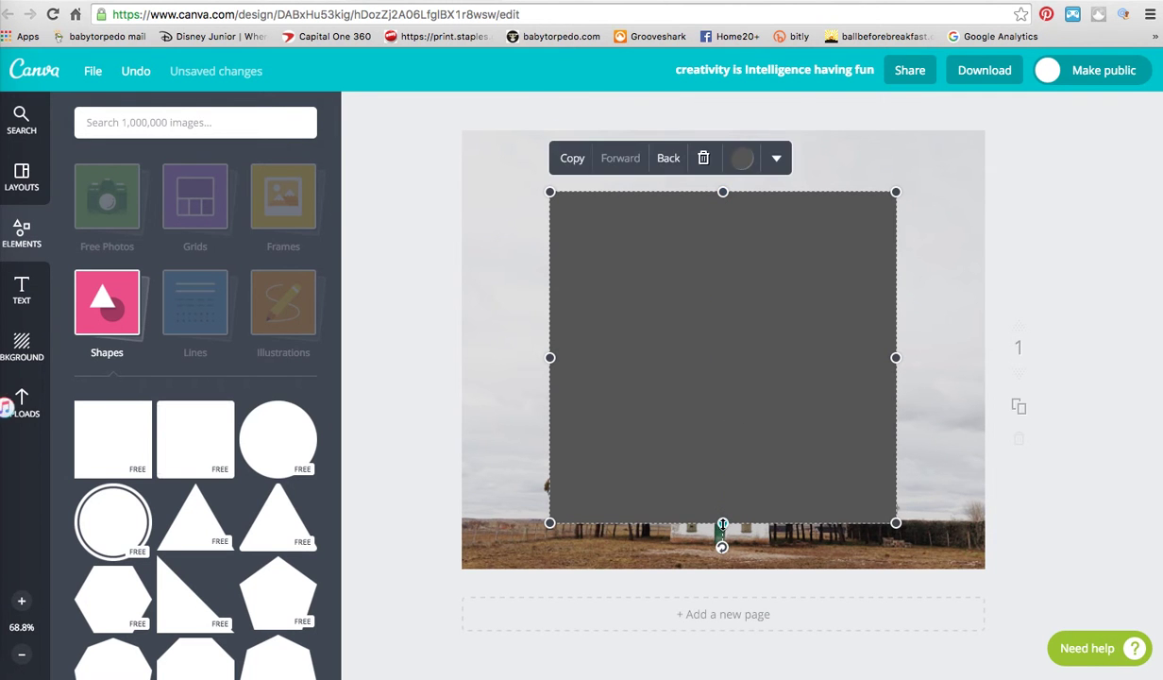
{"action": "left_click_drag", "start_coordinate": [722, 522], "coordinate": [722, 510]}
Send the gray square behind the quote text, lines, quotation marks and author name, keeping it in front of the photo
{"action": "left_click", "coordinate": [669, 158]}
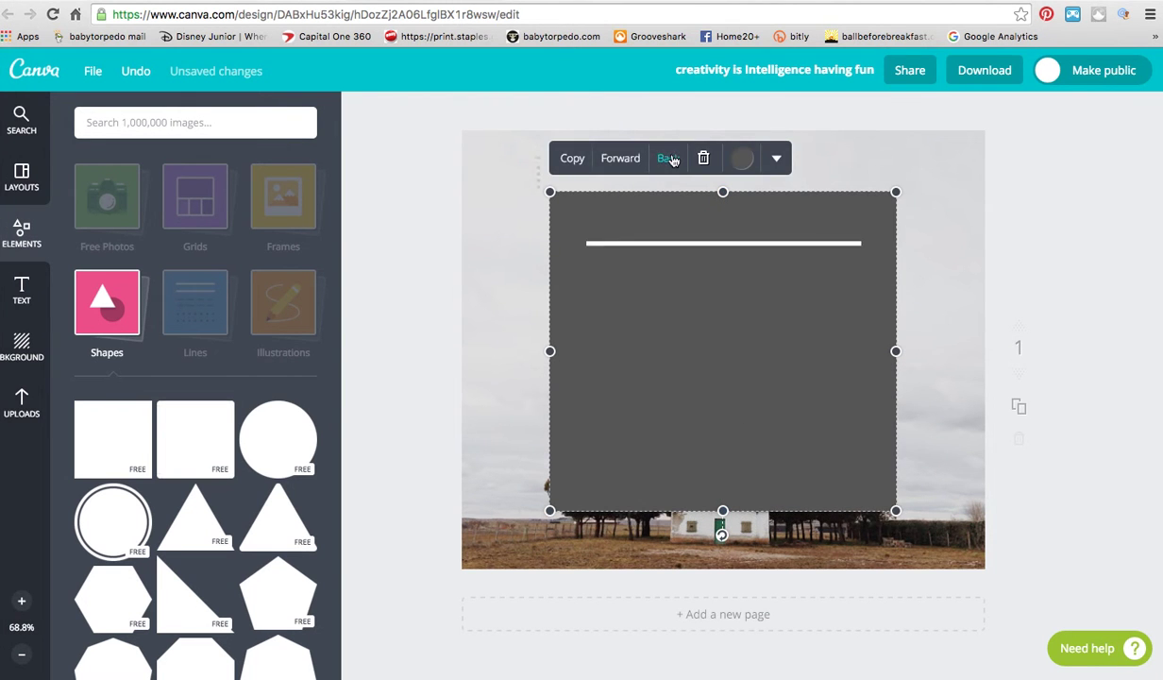
{"action": "left_click", "coordinate": [668, 159]}
{"action": "left_click", "coordinate": [668, 159]}
{"action": "left_click", "coordinate": [669, 159]}
{"action": "left_click", "coordinate": [668, 159]}
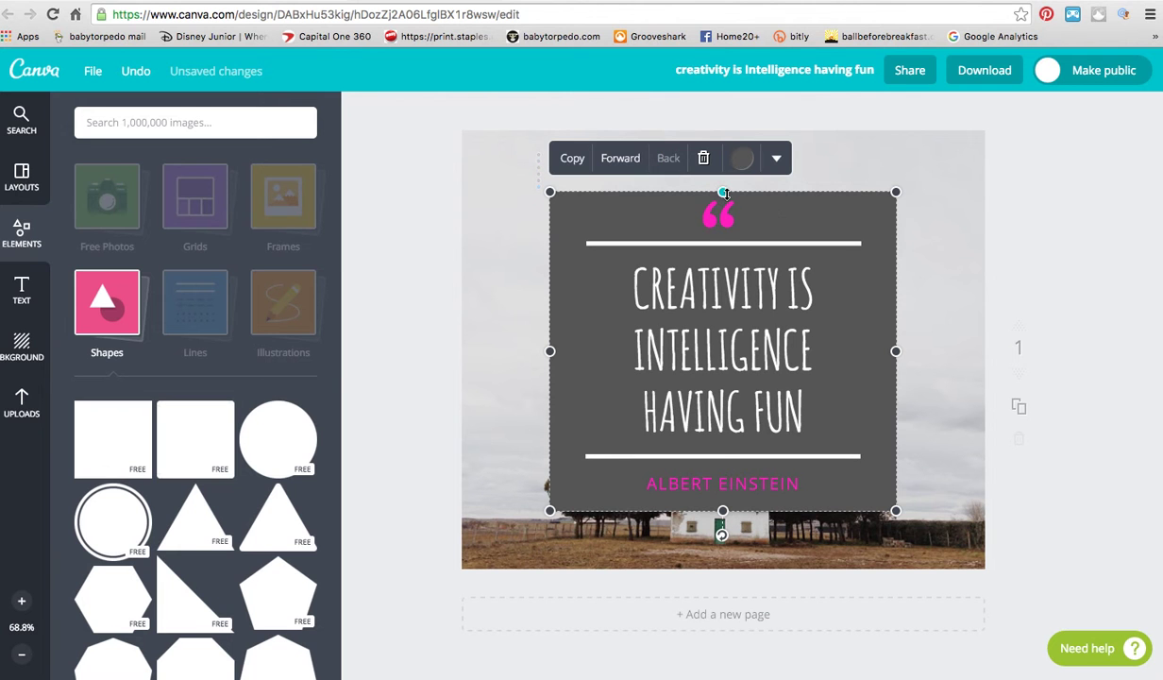
Raise the gray square's upper edge slightly and narrow it on both sides to frame the quote
{"action": "left_click_drag", "start_coordinate": [724, 193], "coordinate": [724, 188]}
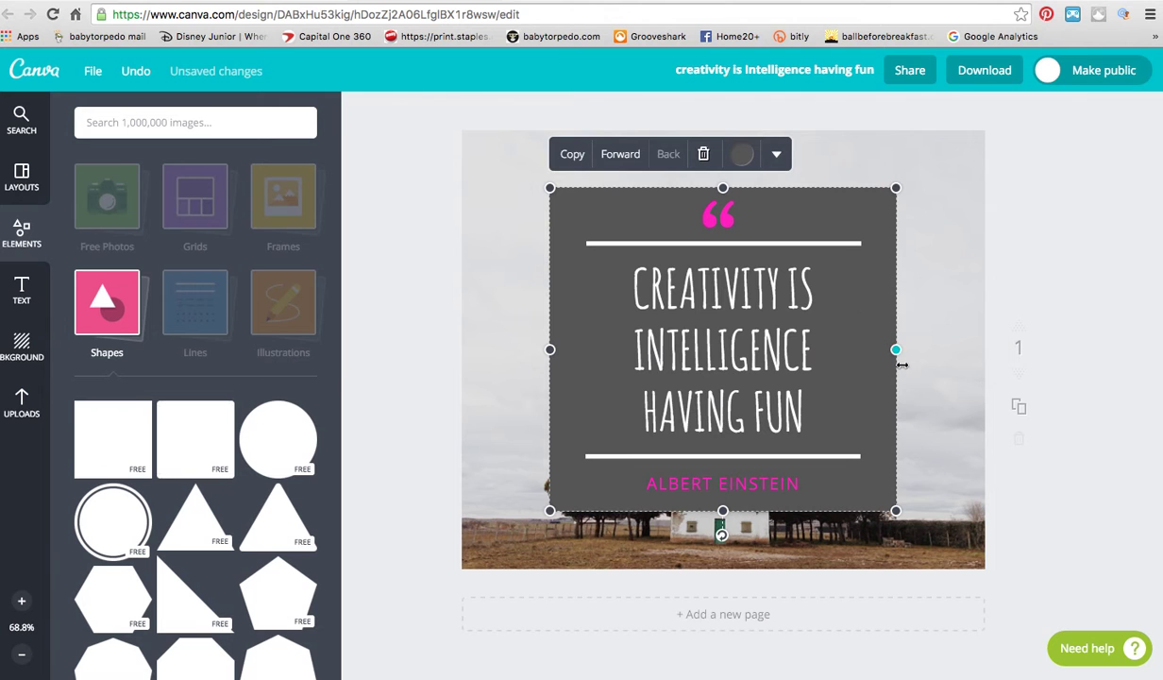
{"action": "left_click_drag", "start_coordinate": [902, 365], "coordinate": [881, 352]}
{"action": "left_click_drag", "start_coordinate": [550, 350], "coordinate": [567, 350]}
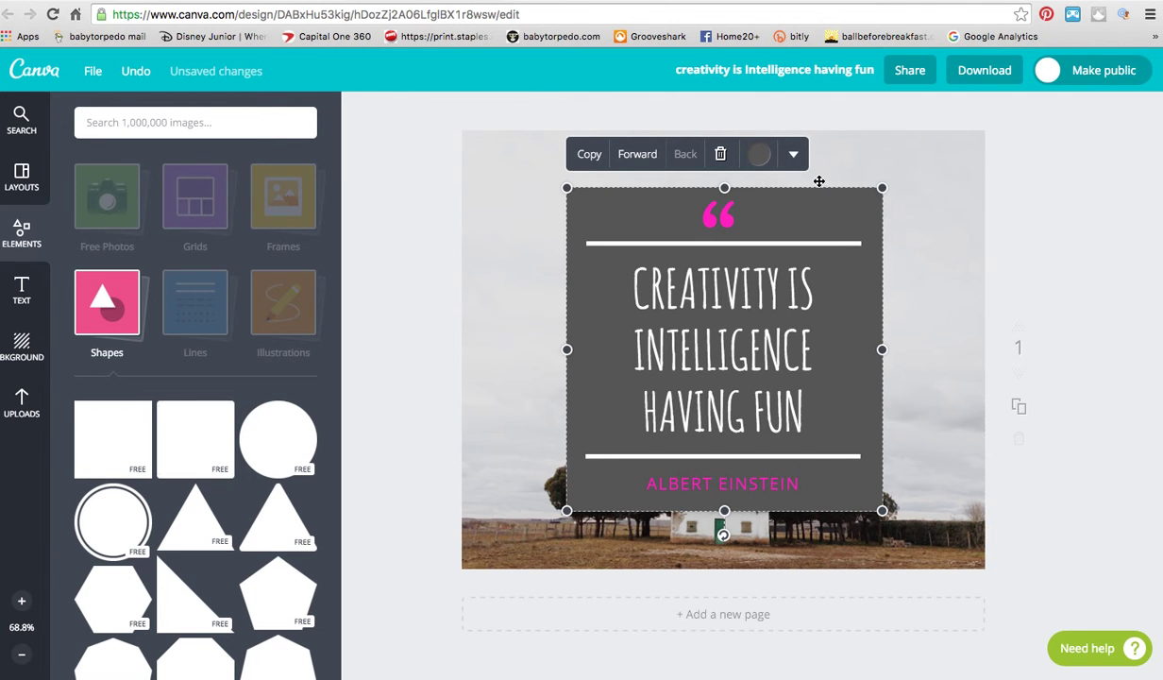
Make the gray square semi-transparent, with its transparency slightly above the middle of the 0–100 scale
{"action": "left_click", "coordinate": [796, 153]}
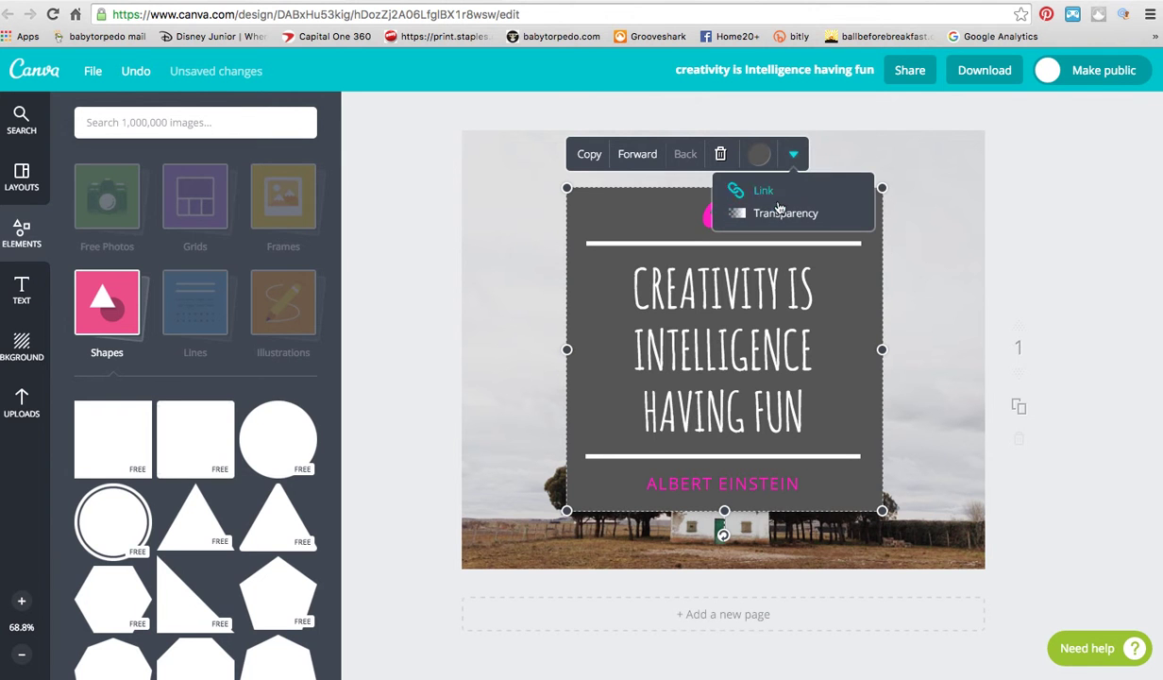
{"action": "left_click", "coordinate": [778, 213]}
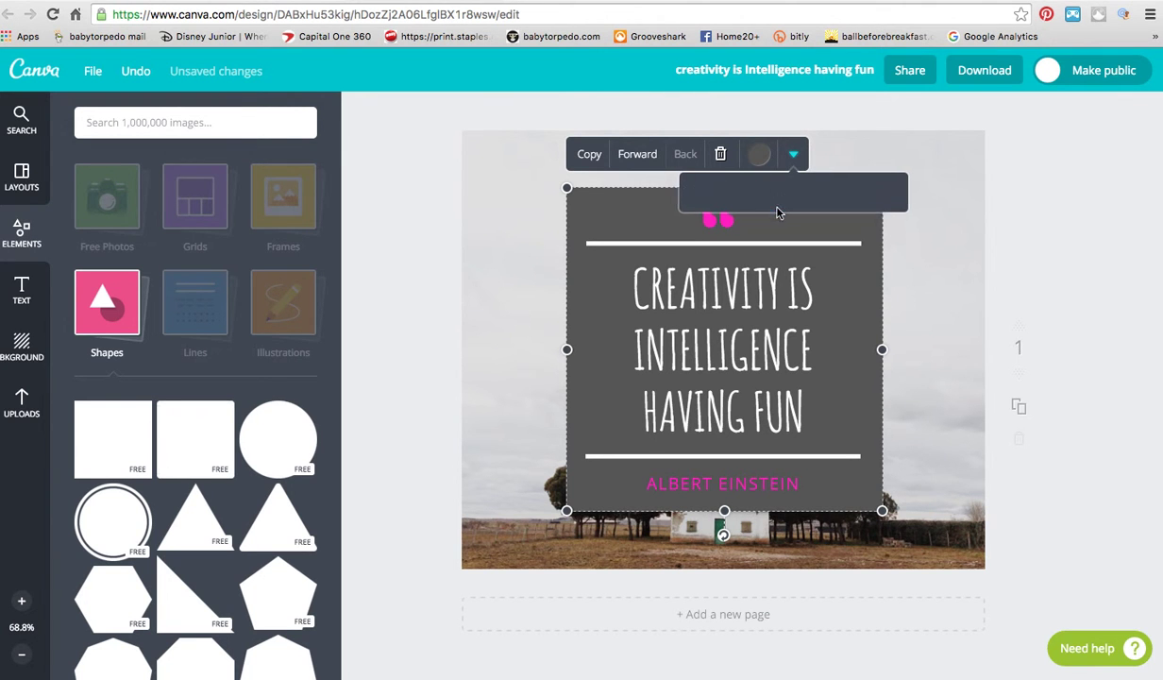
{"action": "left_click_drag", "start_coordinate": [871, 192], "coordinate": [850, 198]}
{"action": "left_click", "coordinate": [1073, 208]}
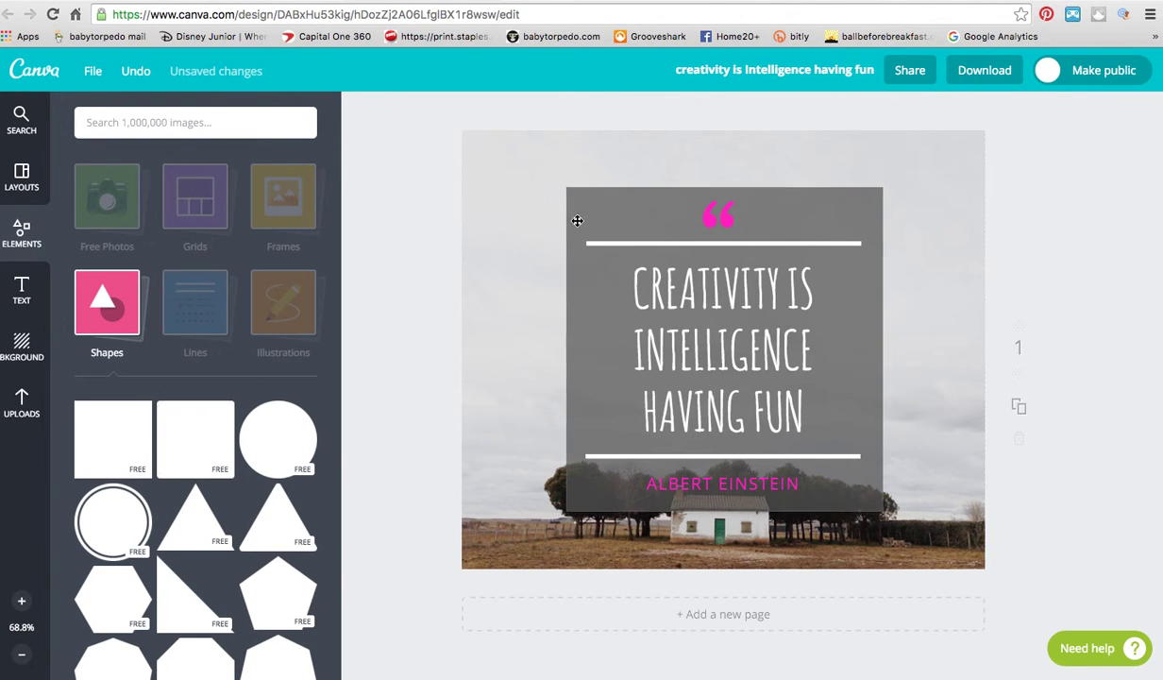
{"action": "left_click", "coordinate": [578, 262]}
{"action": "left_click", "coordinate": [793, 153]}
{"action": "left_click", "coordinate": [767, 216]}
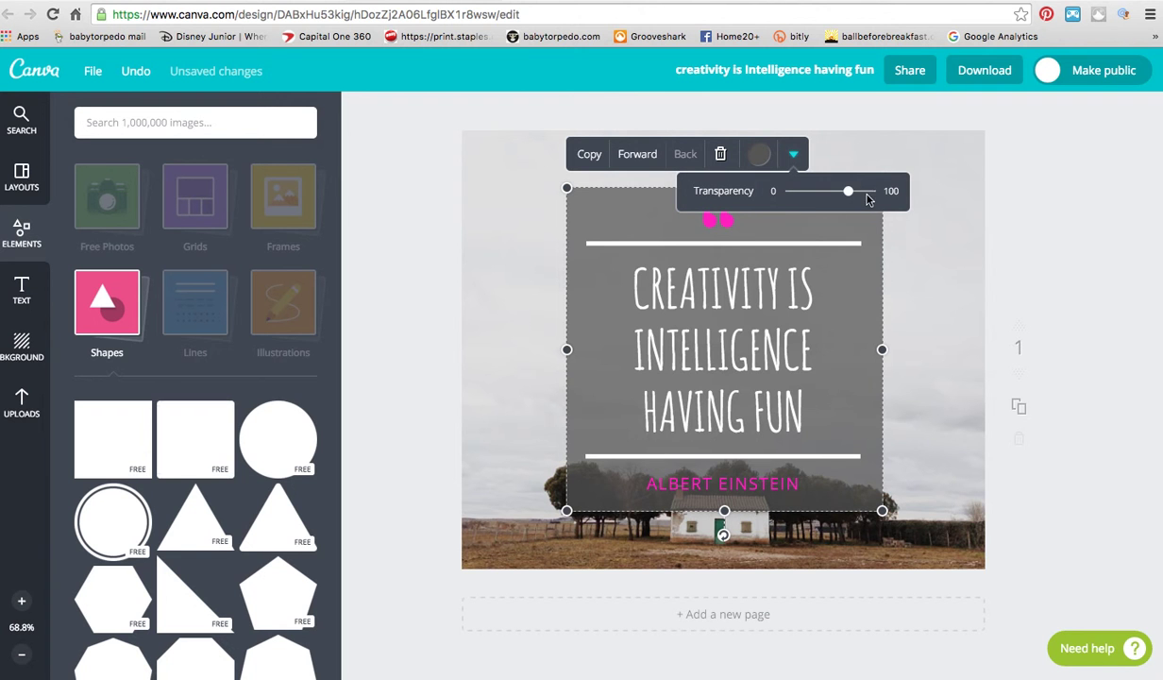
{"action": "left_click_drag", "start_coordinate": [846, 192], "coordinate": [841, 194]}
{"action": "left_click", "coordinate": [1096, 205]}
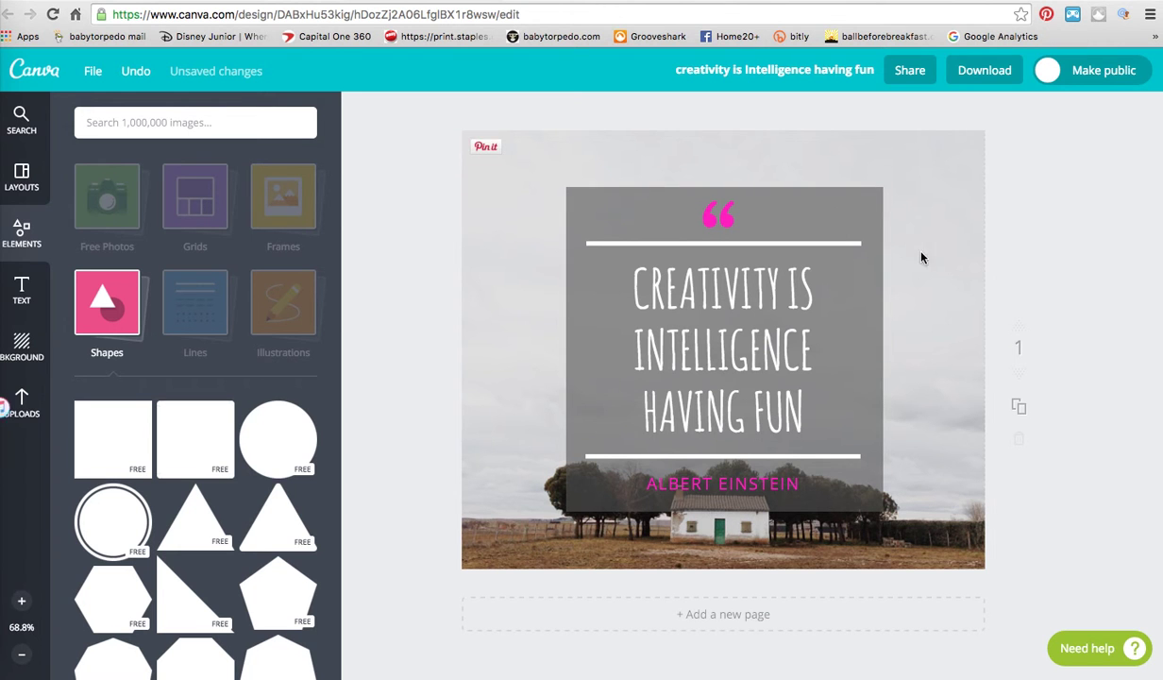
Duplicate the quote page and delete the gray square from the copy
{"action": "left_click", "coordinate": [1020, 408]}
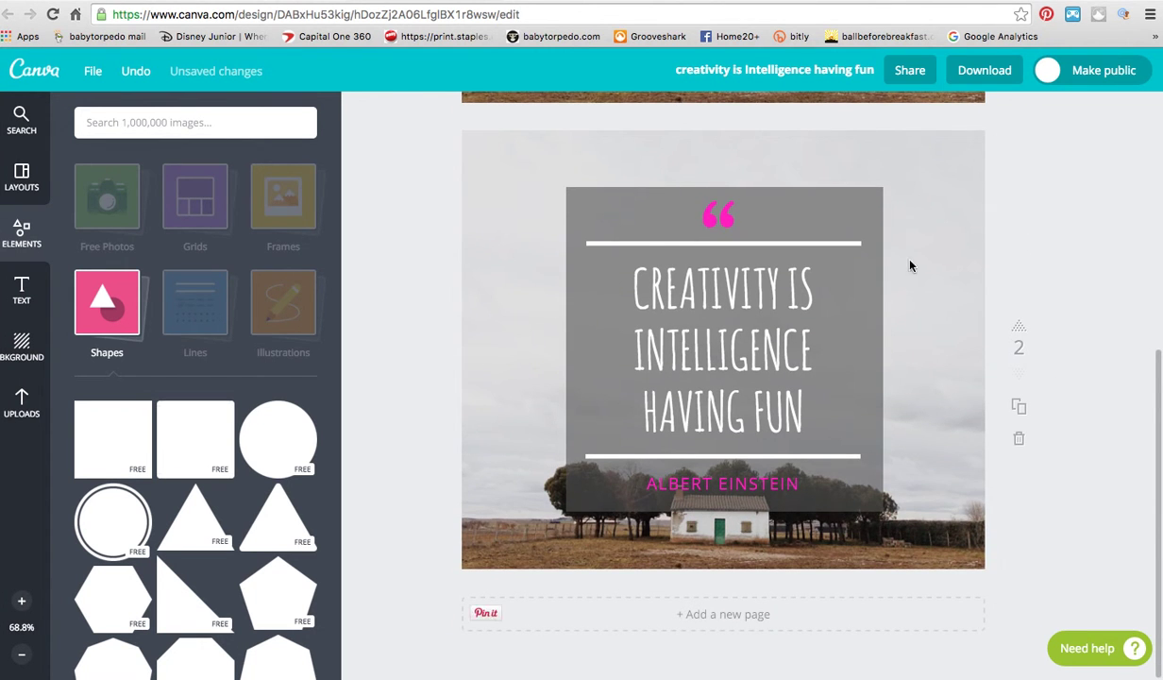
{"action": "left_click", "coordinate": [865, 193]}
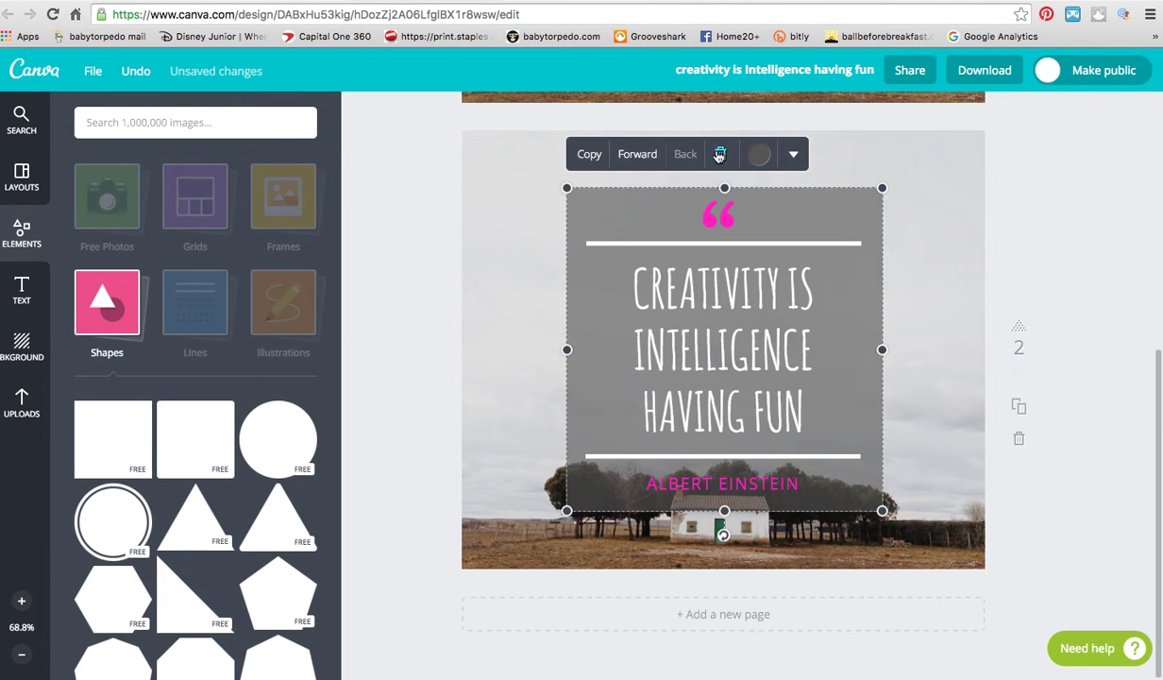
{"action": "left_click", "coordinate": [720, 154]}
Move the quotation mark, upper line and quote text higher on page 2, keeping the text aligned with the line
{"action": "left_click_drag", "start_coordinate": [711, 220], "coordinate": [706, 180]}
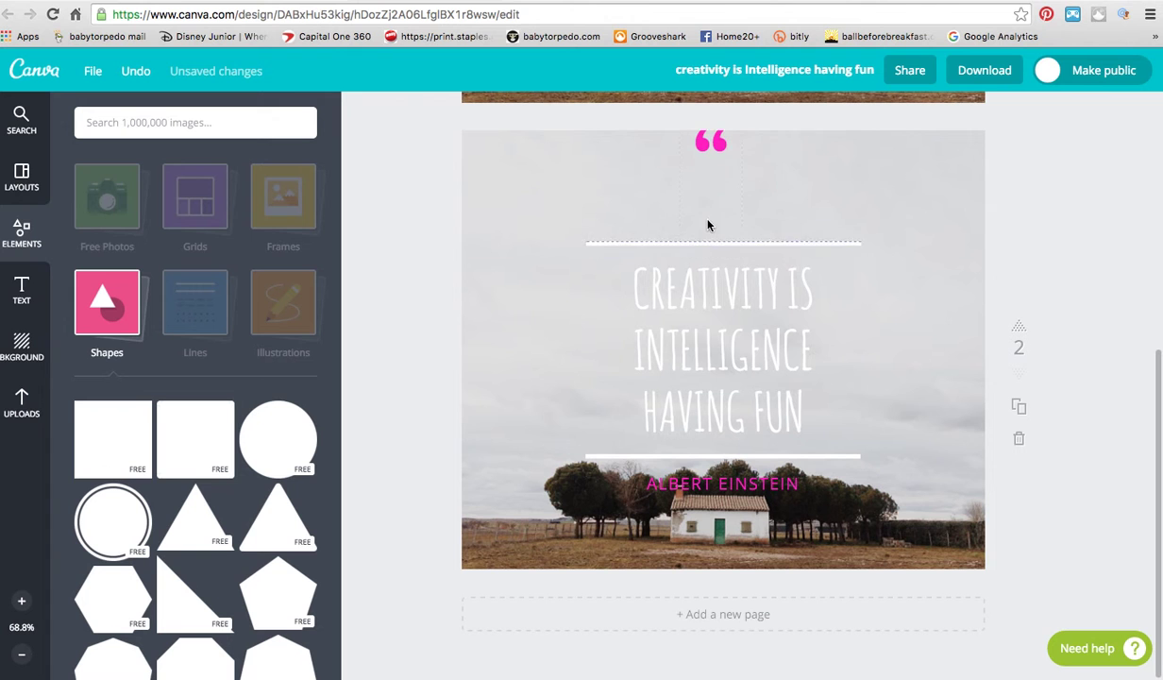
{"action": "left_click", "coordinate": [633, 244]}
{"action": "left_click_drag", "start_coordinate": [633, 247], "coordinate": [630, 203]}
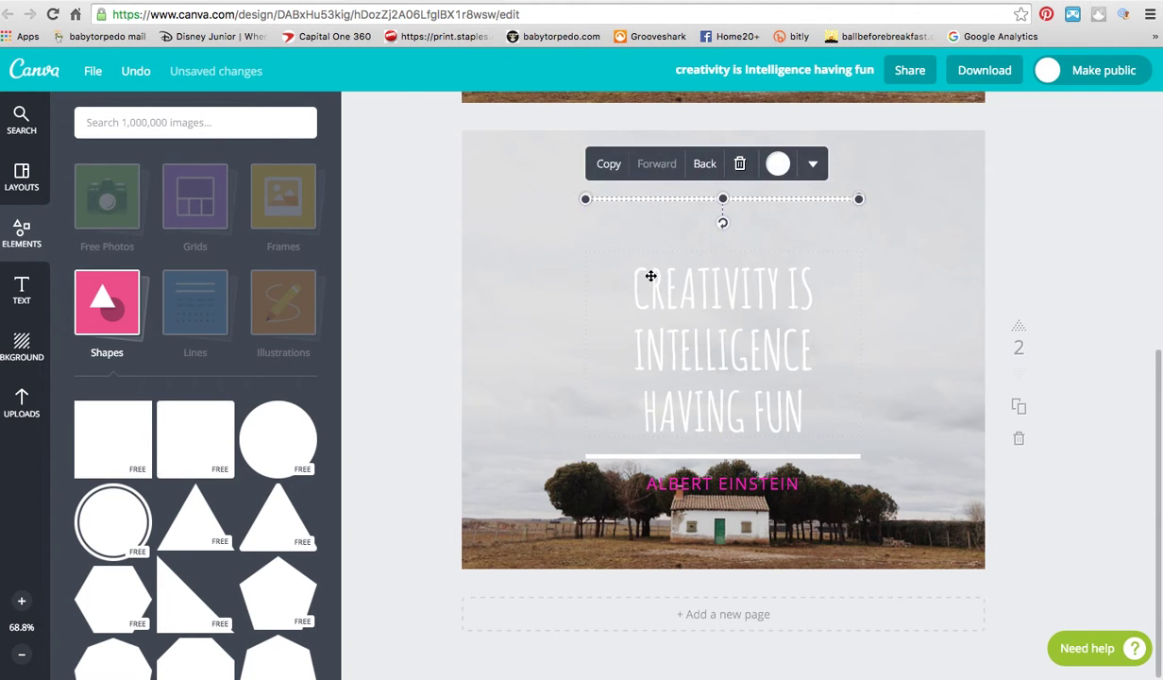
{"action": "left_click_drag", "start_coordinate": [651, 272], "coordinate": [651, 238]}
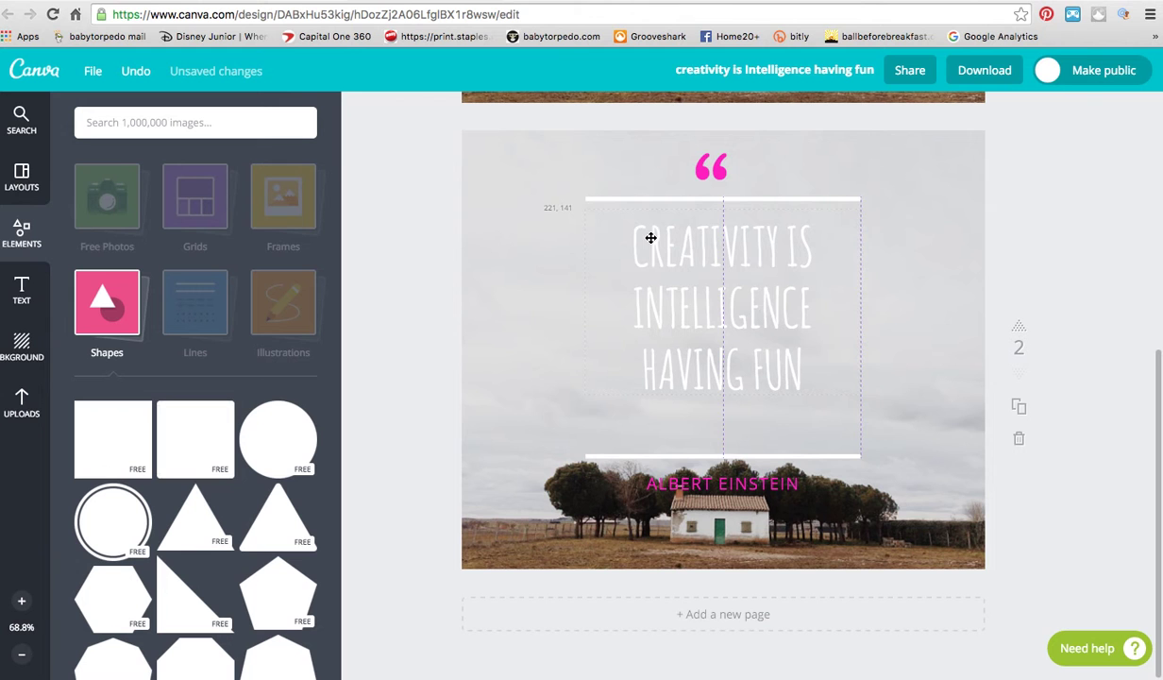
Move the lower line up to just beneath the quote text and the author name up below it, clear of the trees
{"action": "left_click", "coordinate": [634, 459]}
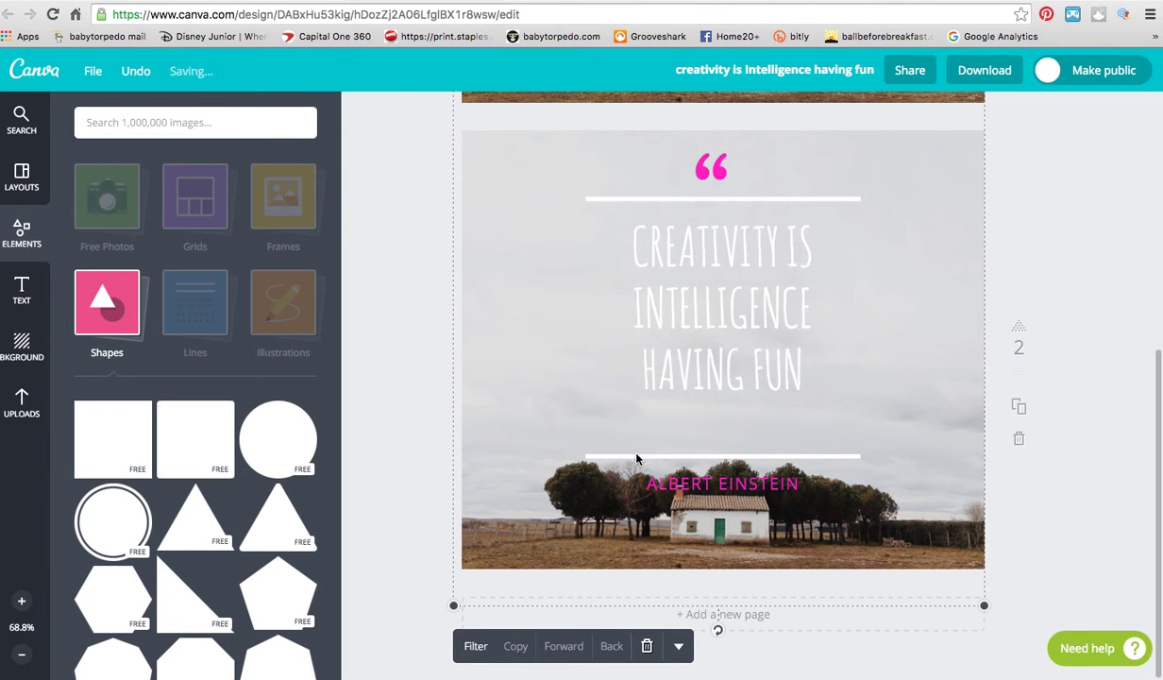
{"action": "left_click", "coordinate": [643, 458]}
{"action": "left_click_drag", "start_coordinate": [646, 454], "coordinate": [646, 400]}
{"action": "left_click_drag", "start_coordinate": [700, 493], "coordinate": [697, 436]}
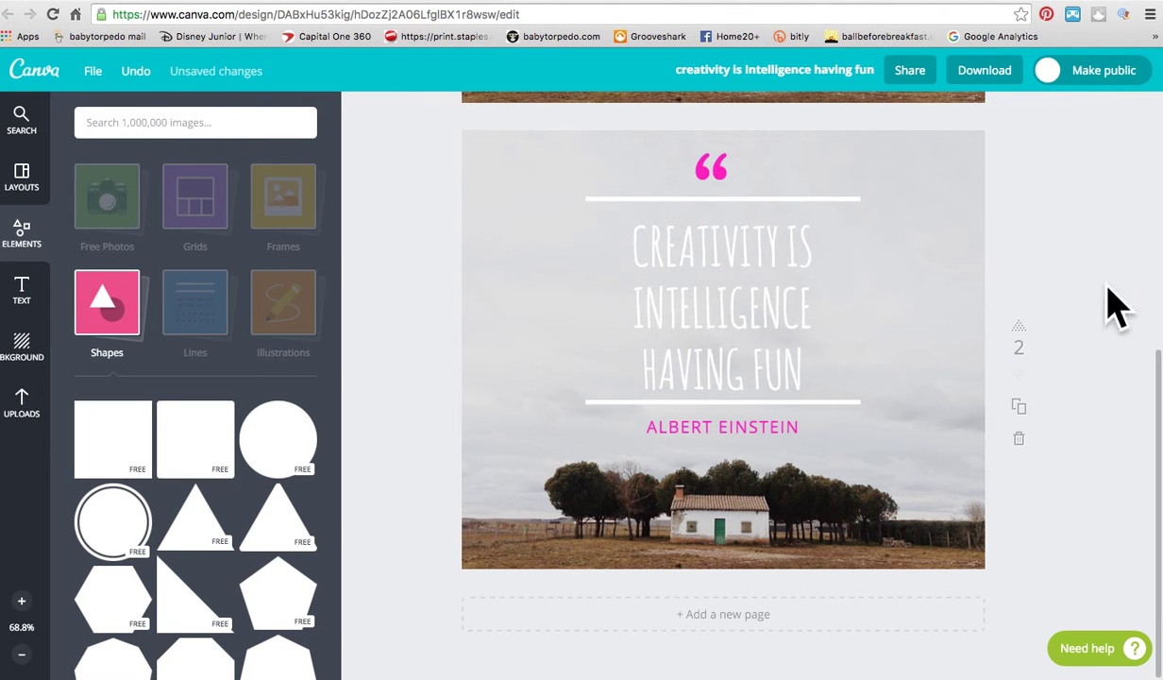
Recolor the upper line and the quote text on page 2 black
{"action": "left_click", "coordinate": [660, 198]}
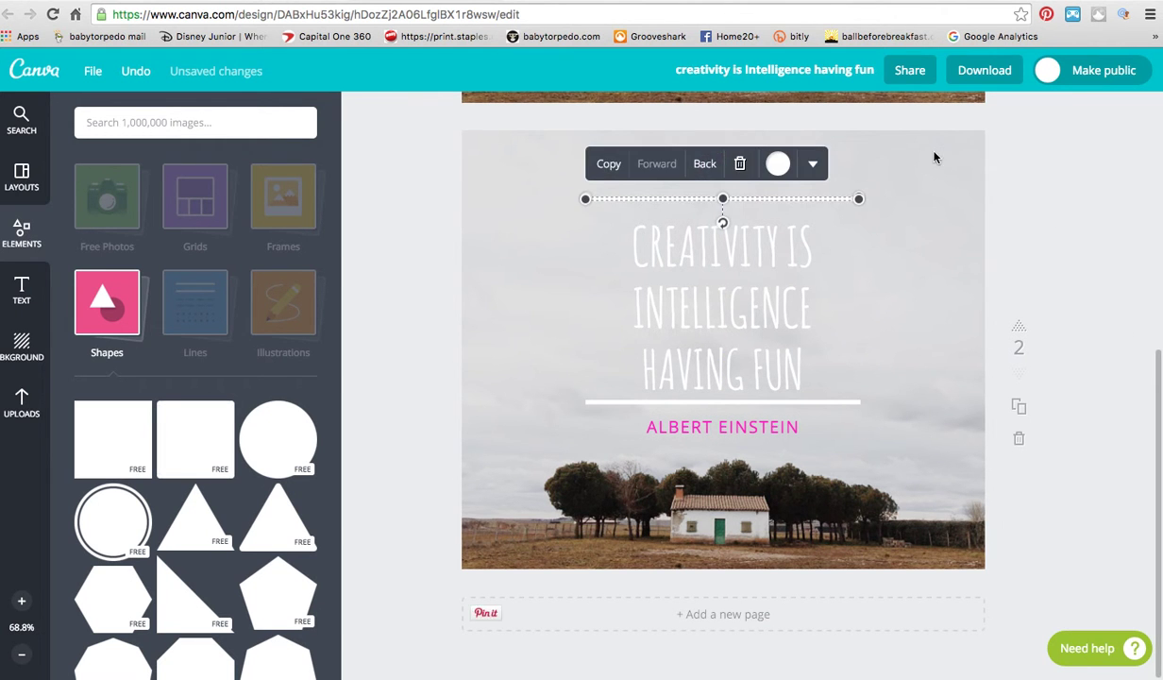
{"action": "left_click", "coordinate": [778, 163]}
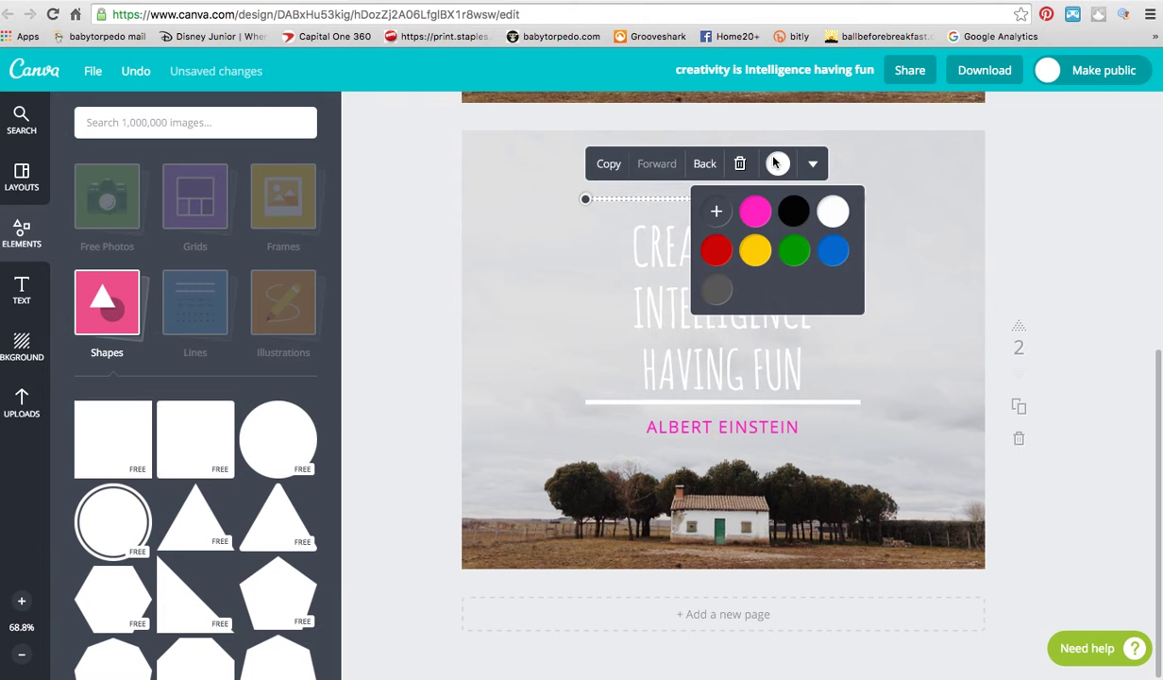
{"action": "left_click", "coordinate": [795, 216]}
{"action": "left_click", "coordinate": [694, 322]}
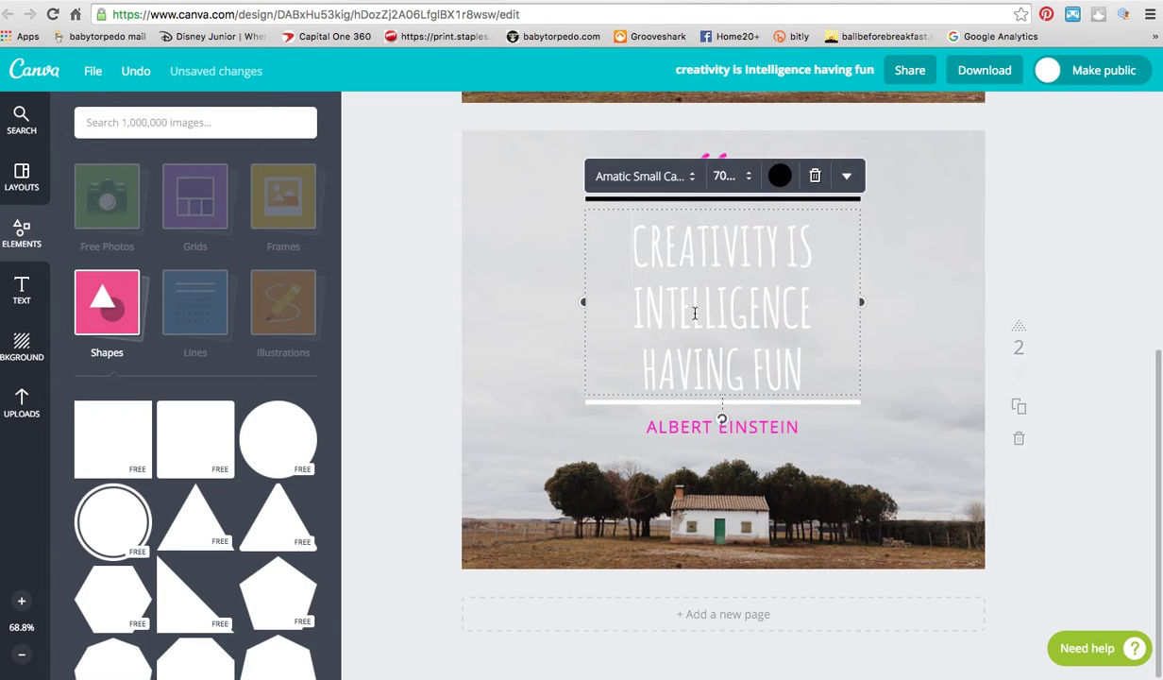
{"action": "left_click", "coordinate": [779, 177]}
{"action": "left_click", "coordinate": [796, 221]}
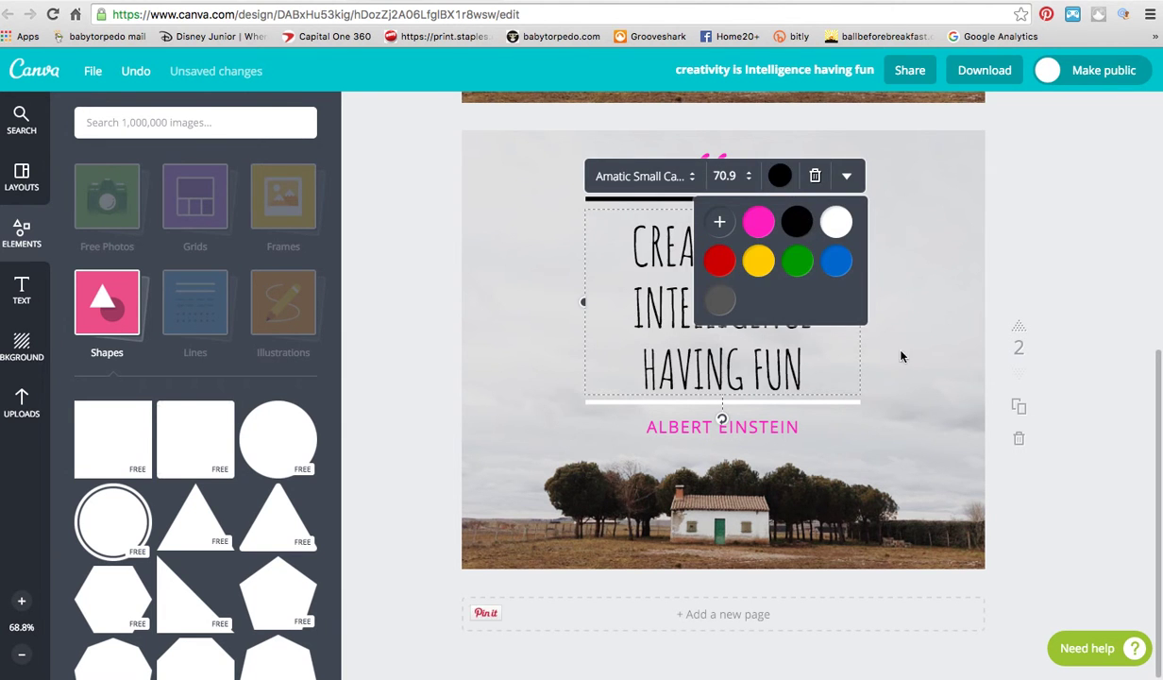
{"action": "left_click", "coordinate": [878, 330]}
Recolor the lower line beneath the quote text on page 2 black to match the upper one
{"action": "left_click", "coordinate": [826, 406]}
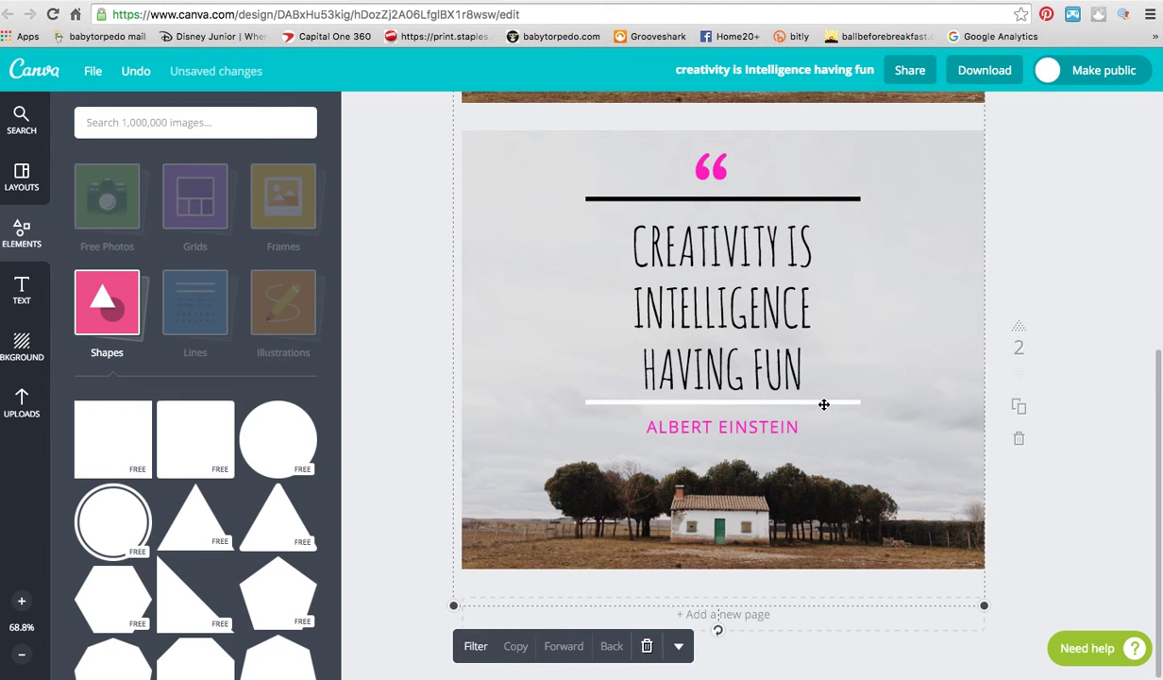
{"action": "left_click", "coordinate": [823, 404]}
{"action": "left_click", "coordinate": [780, 373]}
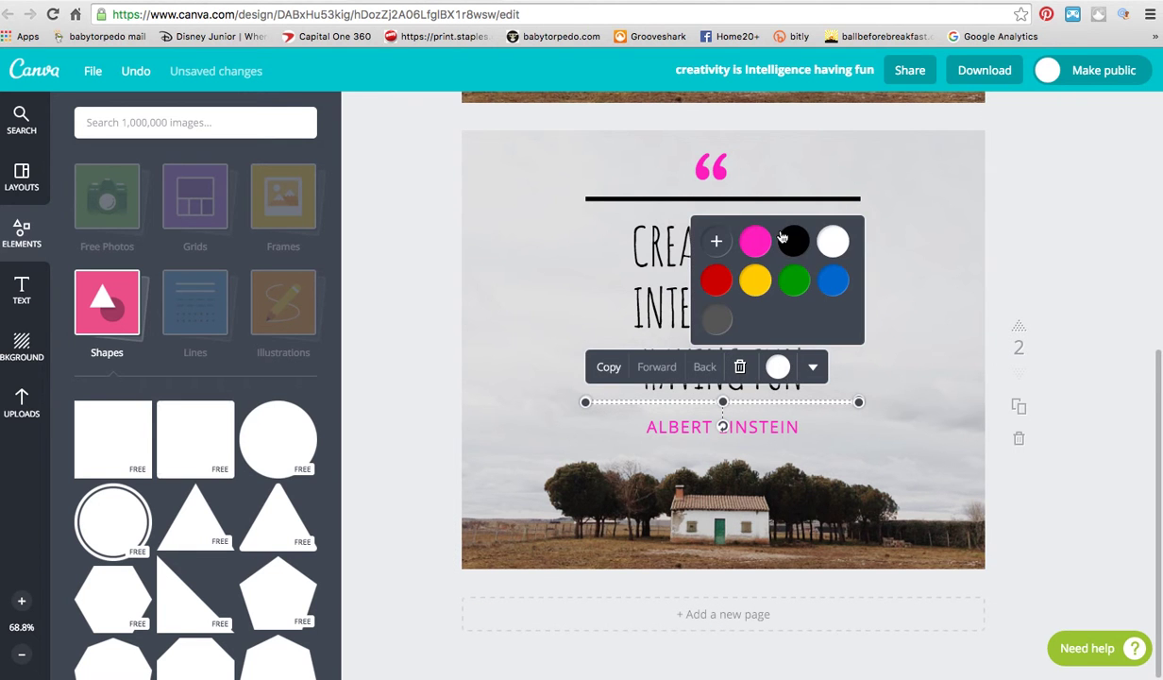
{"action": "left_click", "coordinate": [791, 241]}
{"action": "left_click", "coordinate": [1096, 199]}
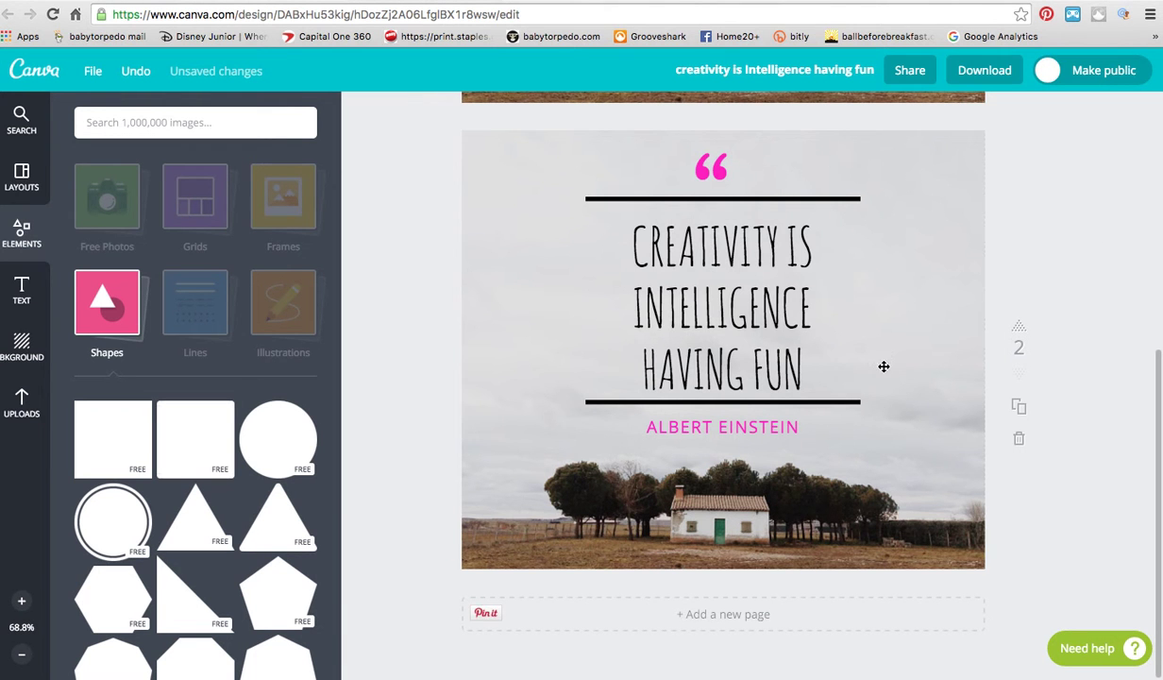
Shift the semi-transparent gray square on page 1 slightly upward behind the quote
{"action": "scroll", "coordinate": [1034, 178], "scroll_direction": "up", "scroll_amount": 5}
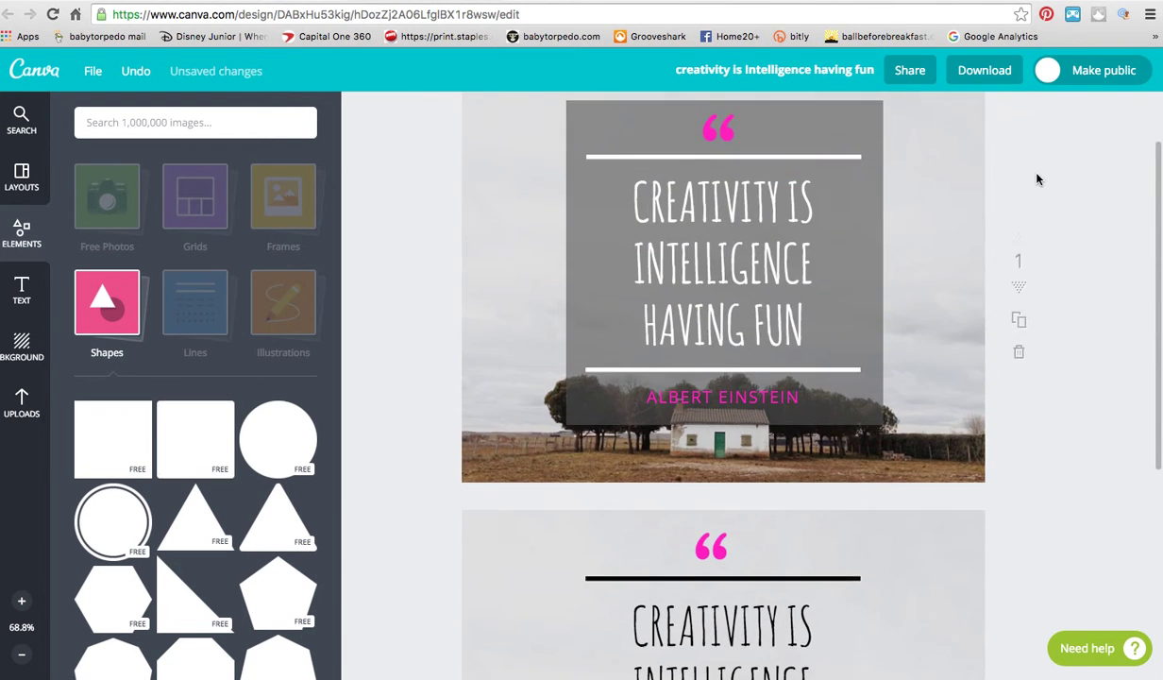
{"action": "scroll", "coordinate": [1036, 178], "scroll_direction": "down", "scroll_amount": 2}
{"action": "scroll", "coordinate": [1037, 179], "scroll_direction": "up", "scroll_amount": 2}
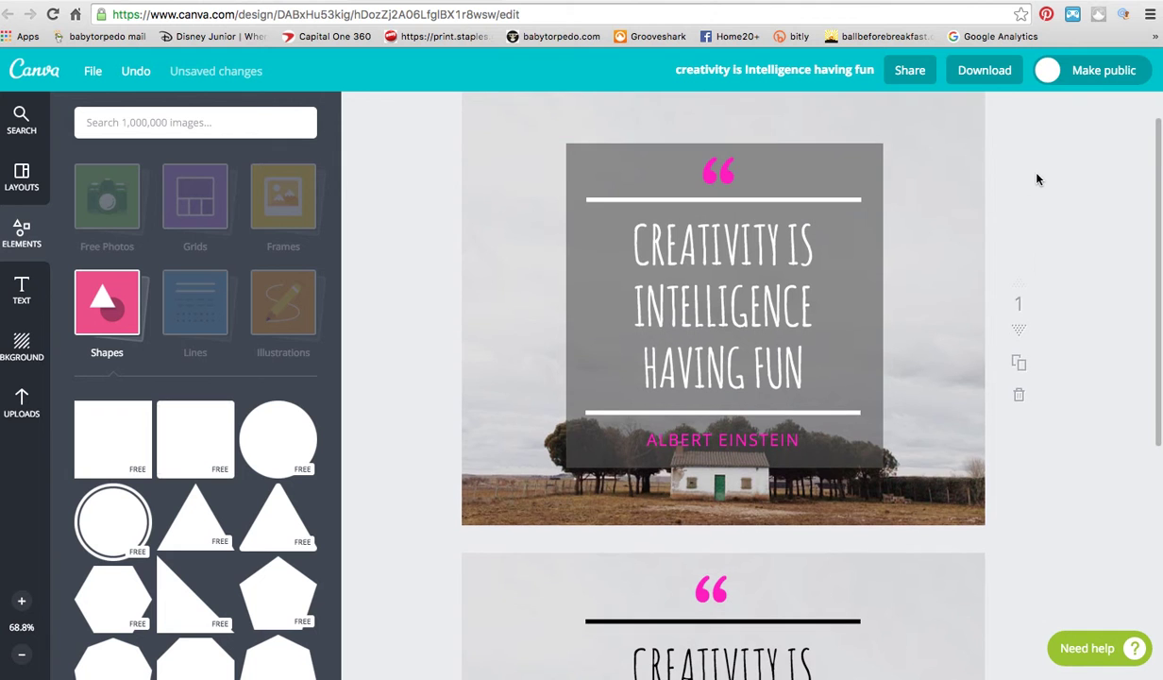
{"action": "left_click", "coordinate": [874, 175]}
{"action": "left_click_drag", "start_coordinate": [874, 170], "coordinate": [873, 162]}
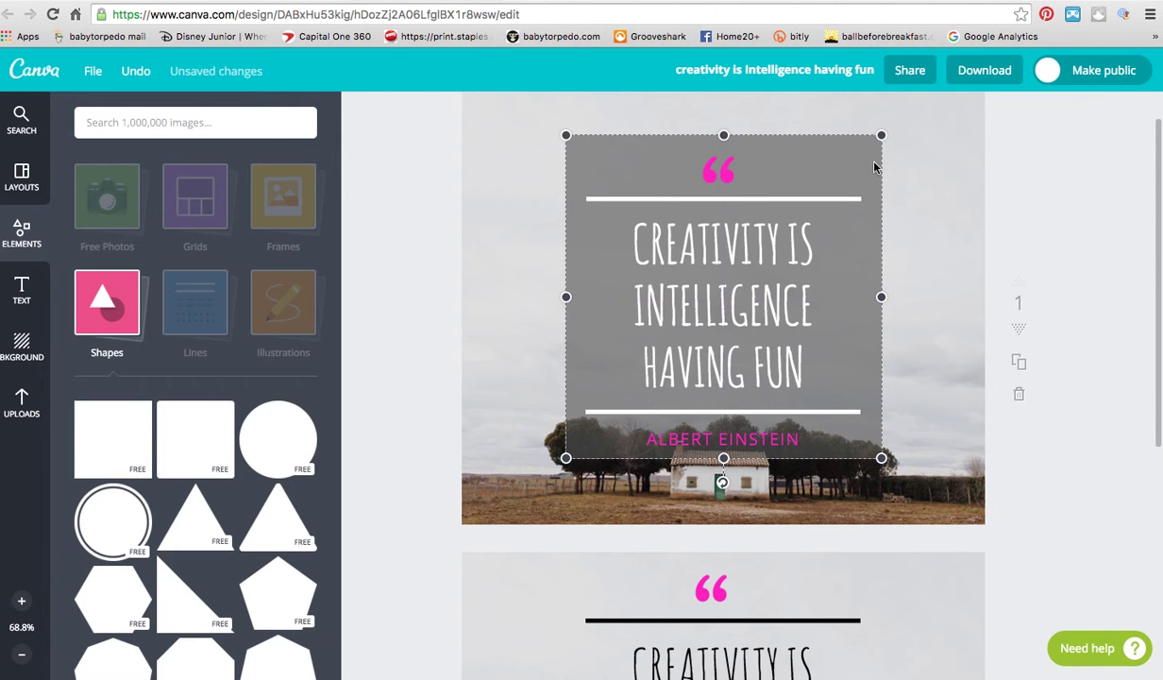
Change the color of the semi-transparent square on page 1 to black
{"action": "left_click", "coordinate": [758, 116]}
{"action": "left_click", "coordinate": [772, 162]}
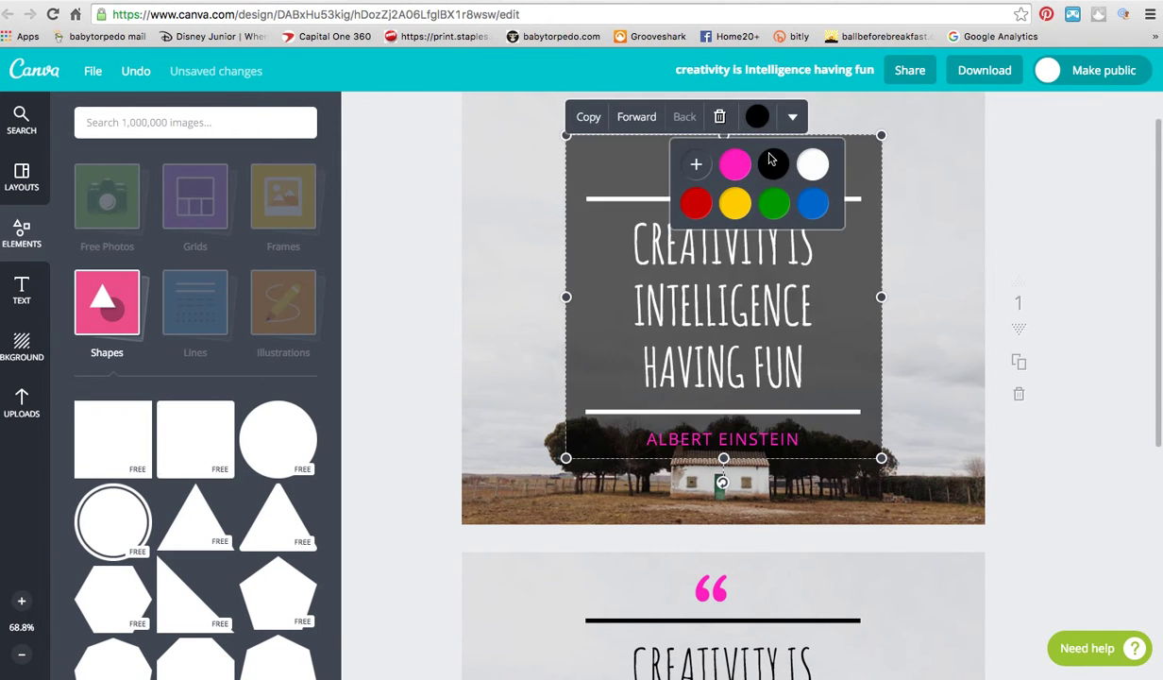
{"action": "left_click", "coordinate": [1013, 179]}
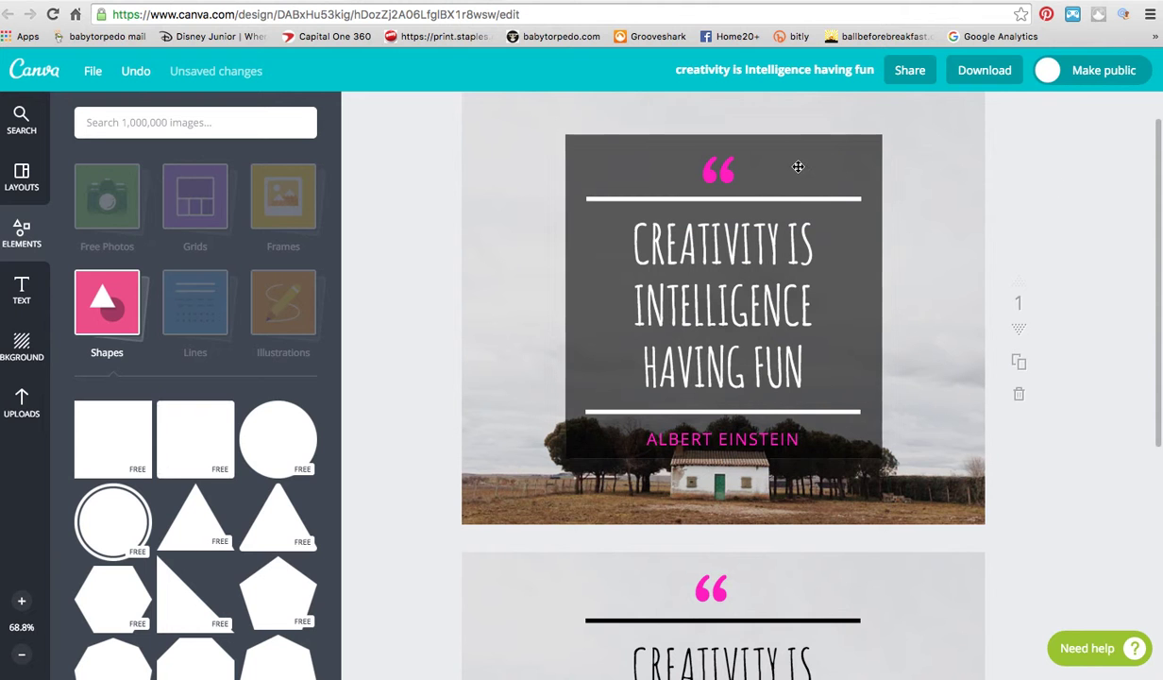
{"action": "left_click", "coordinate": [798, 170]}
{"action": "left_click", "coordinate": [1043, 192]}
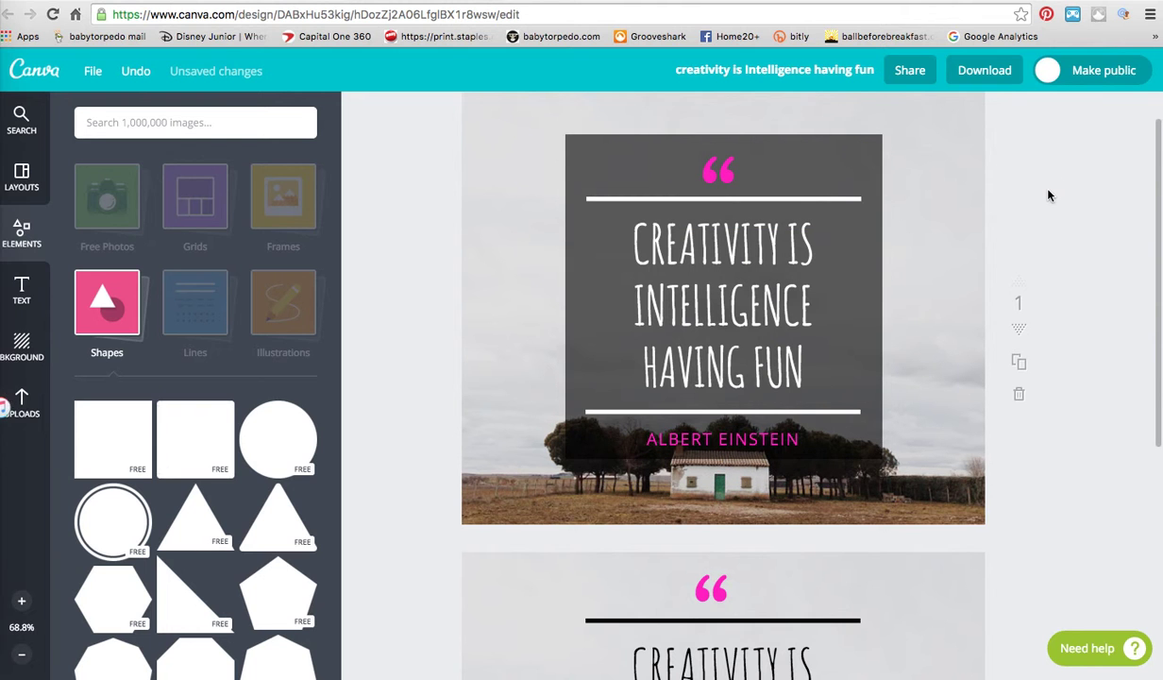
Apply the Cali filter to the background photo on page 2
{"action": "scroll", "coordinate": [1048, 195], "scroll_direction": "up", "scroll_amount": 1}
{"action": "scroll", "coordinate": [1048, 196], "scroll_direction": "down", "scroll_amount": 5}
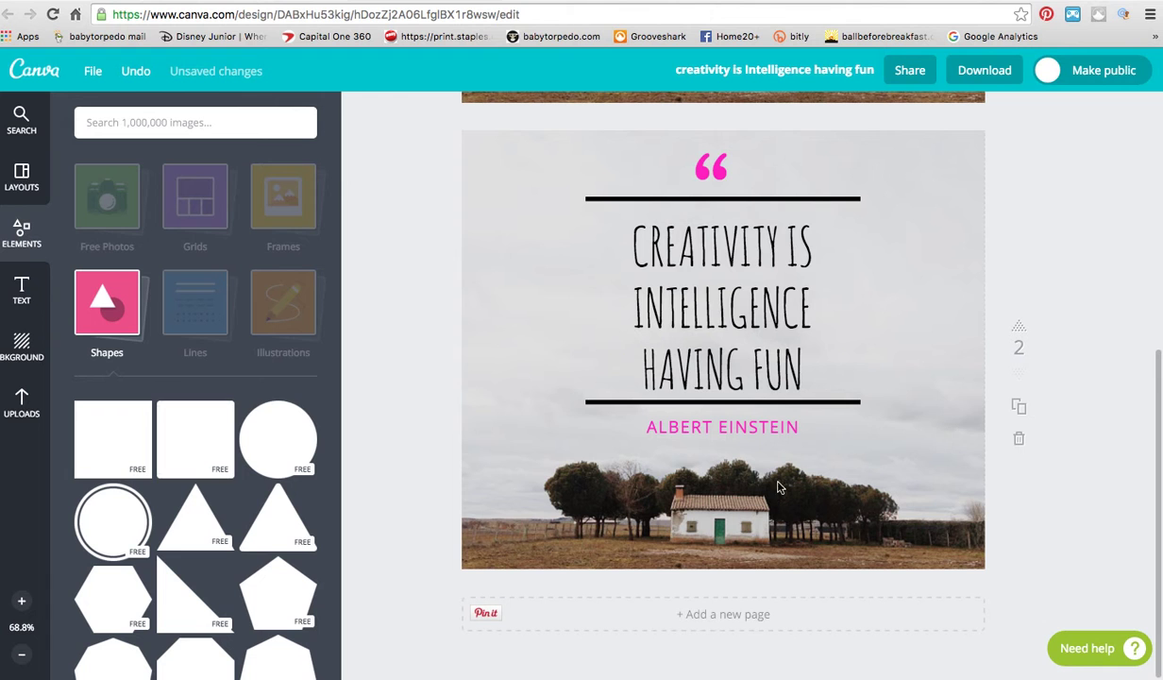
{"action": "left_click", "coordinate": [529, 507]}
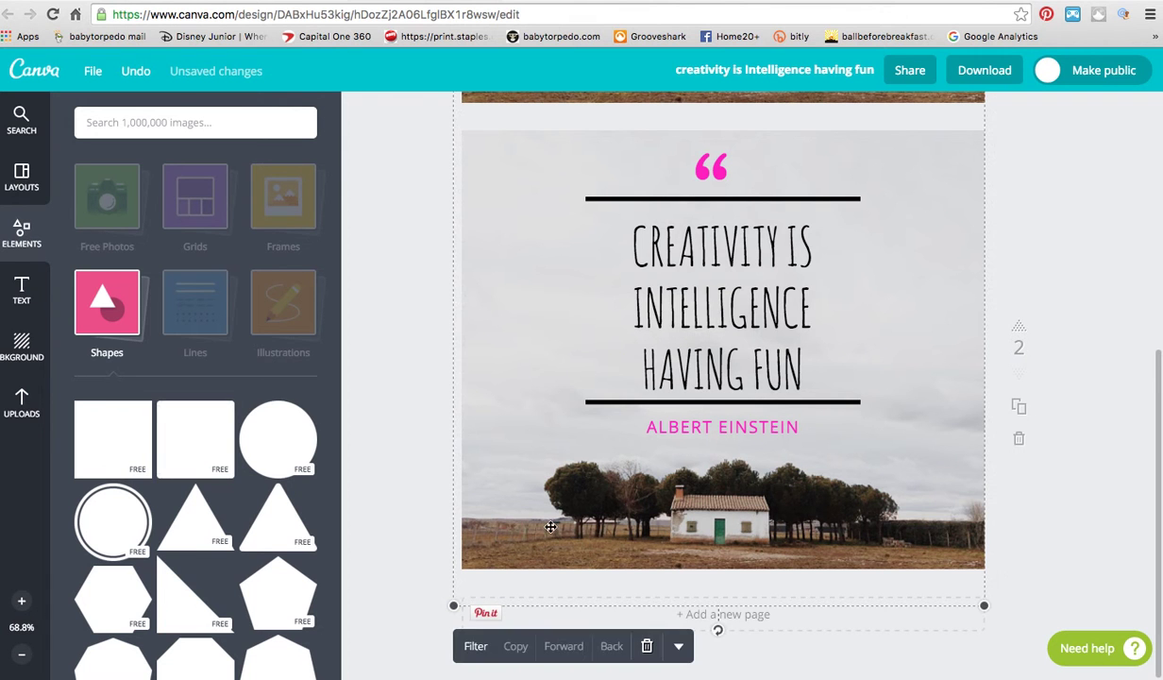
{"action": "left_click", "coordinate": [474, 648]}
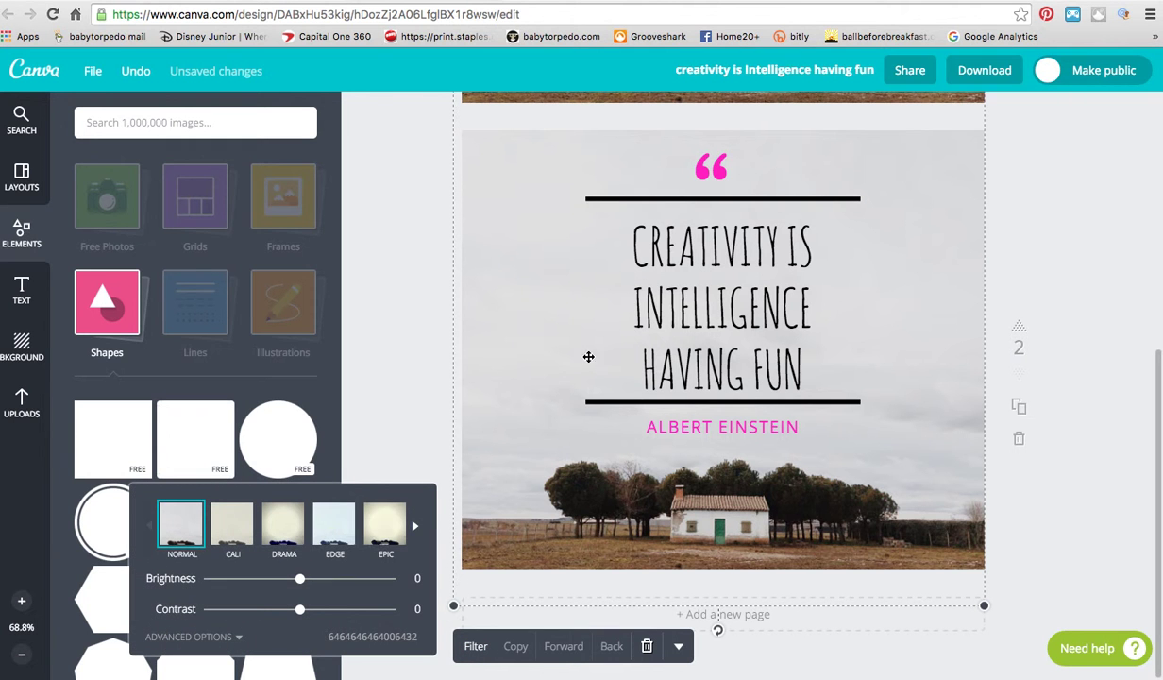
{"action": "left_click", "coordinate": [227, 529]}
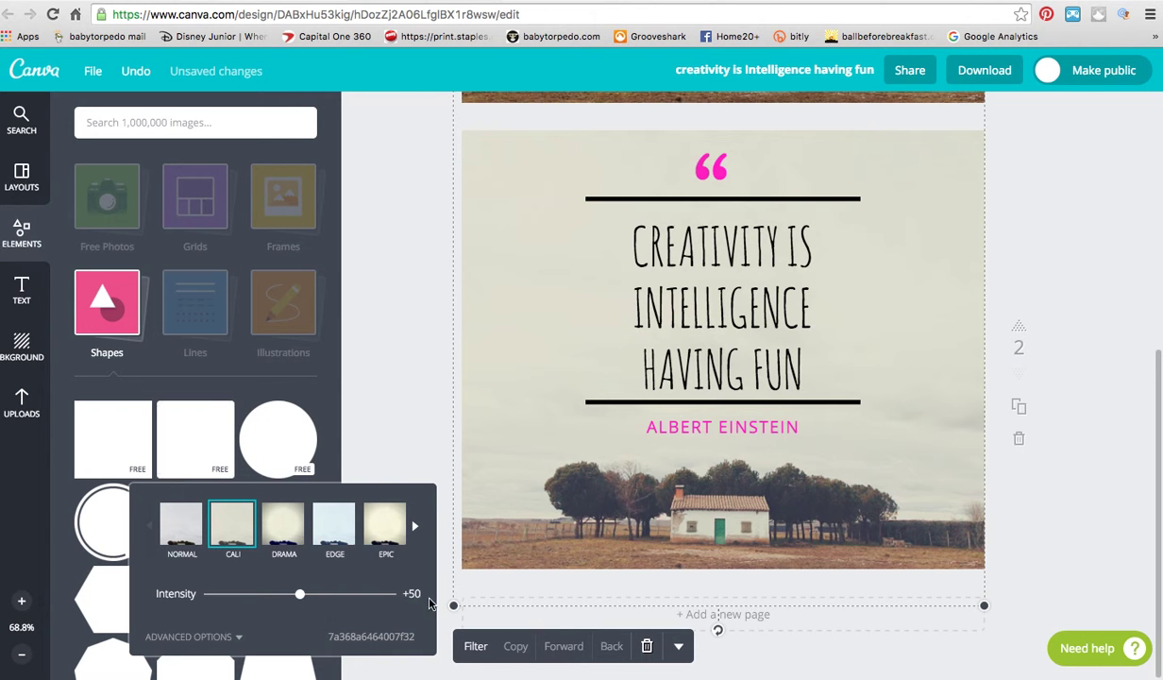
Try the Drama, Epic, Retro and Selfie filters on the page 2 photo and return to Cali
{"action": "left_click", "coordinate": [285, 521]}
{"action": "left_click", "coordinate": [370, 525]}
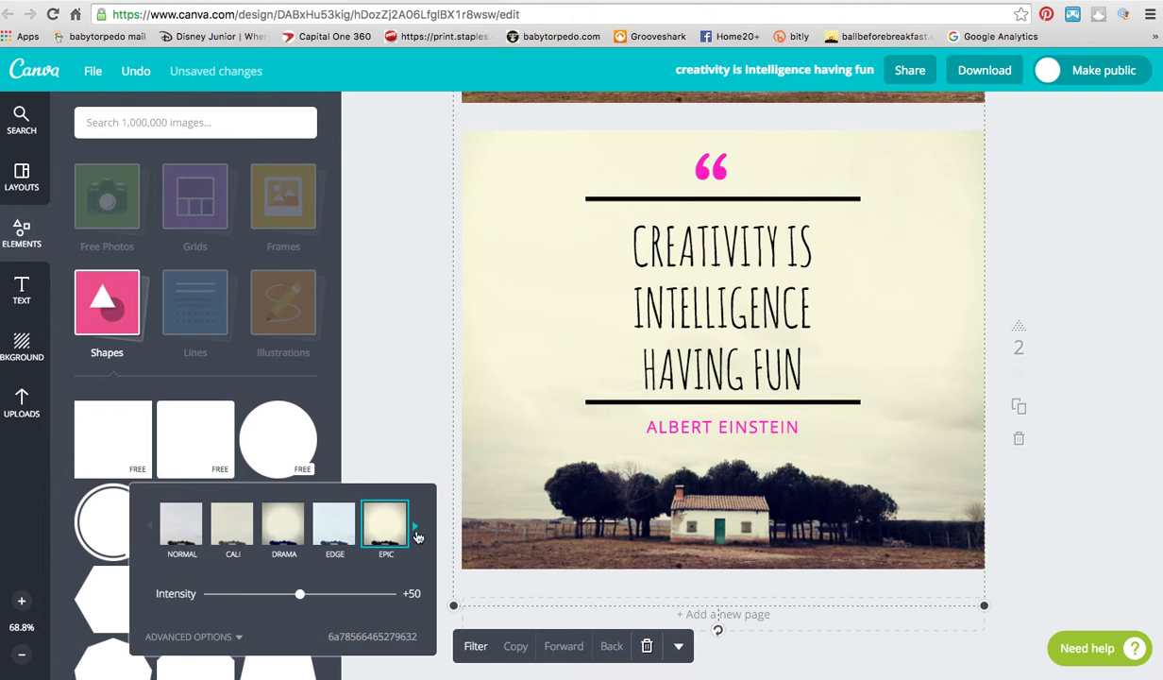
{"action": "left_click", "coordinate": [416, 529]}
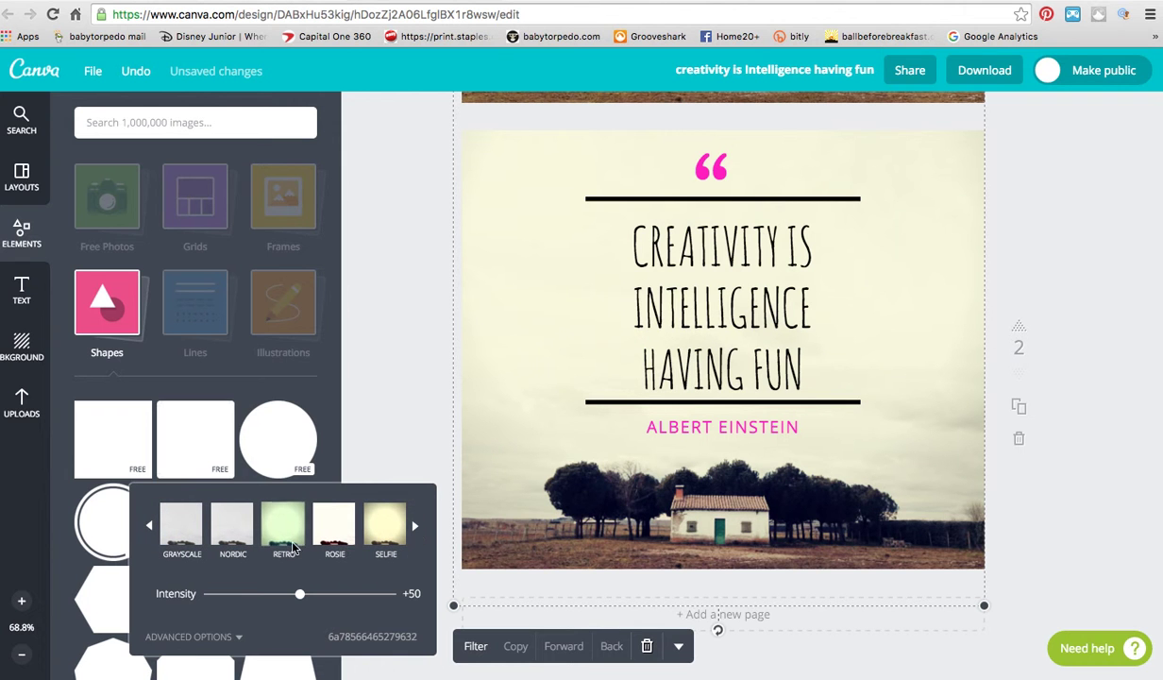
{"action": "left_click", "coordinate": [293, 546]}
{"action": "left_click", "coordinate": [385, 533]}
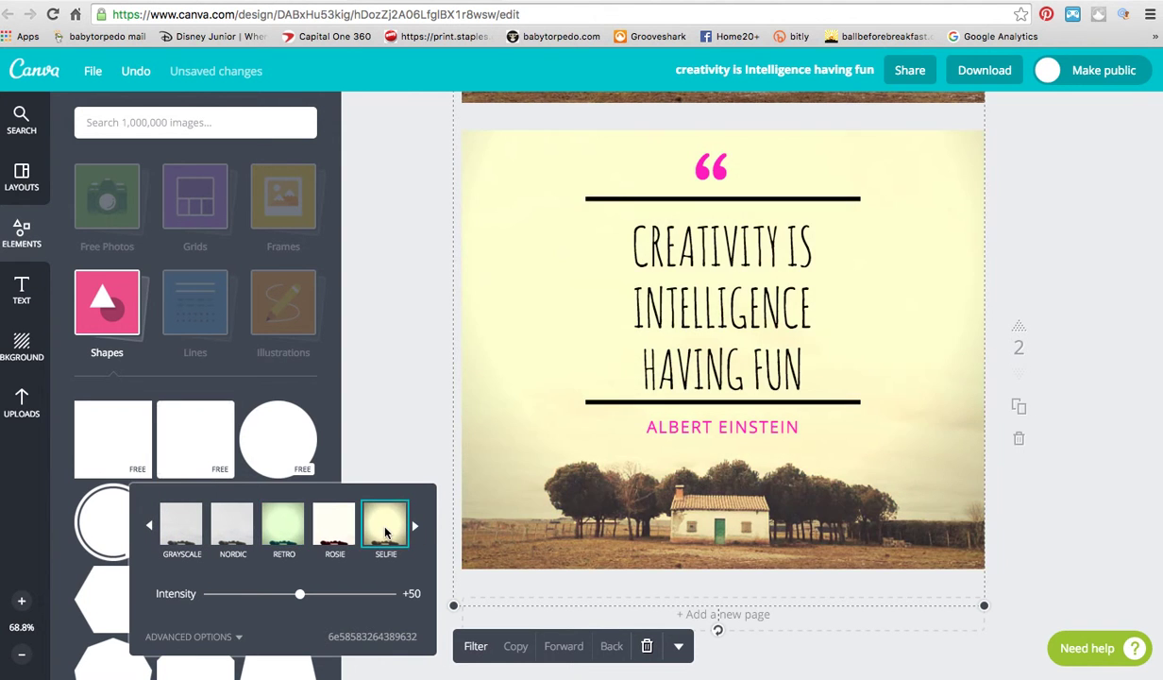
{"action": "left_click", "coordinate": [152, 527]}
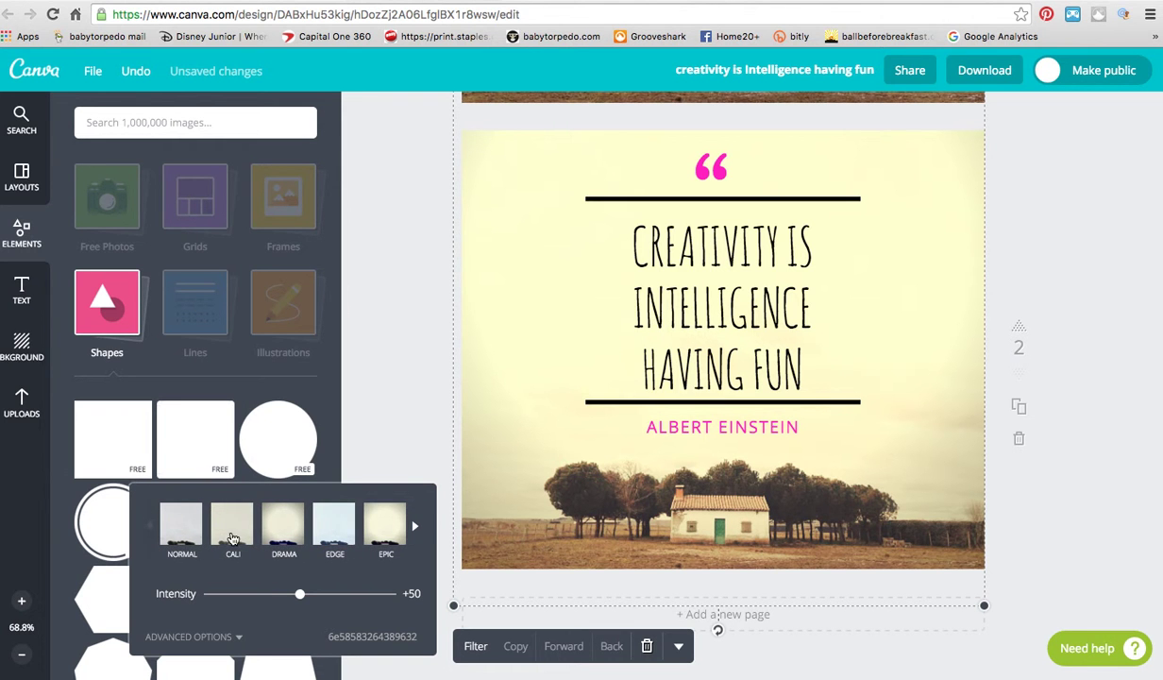
{"action": "left_click", "coordinate": [233, 538]}
{"action": "left_click", "coordinate": [1038, 261]}
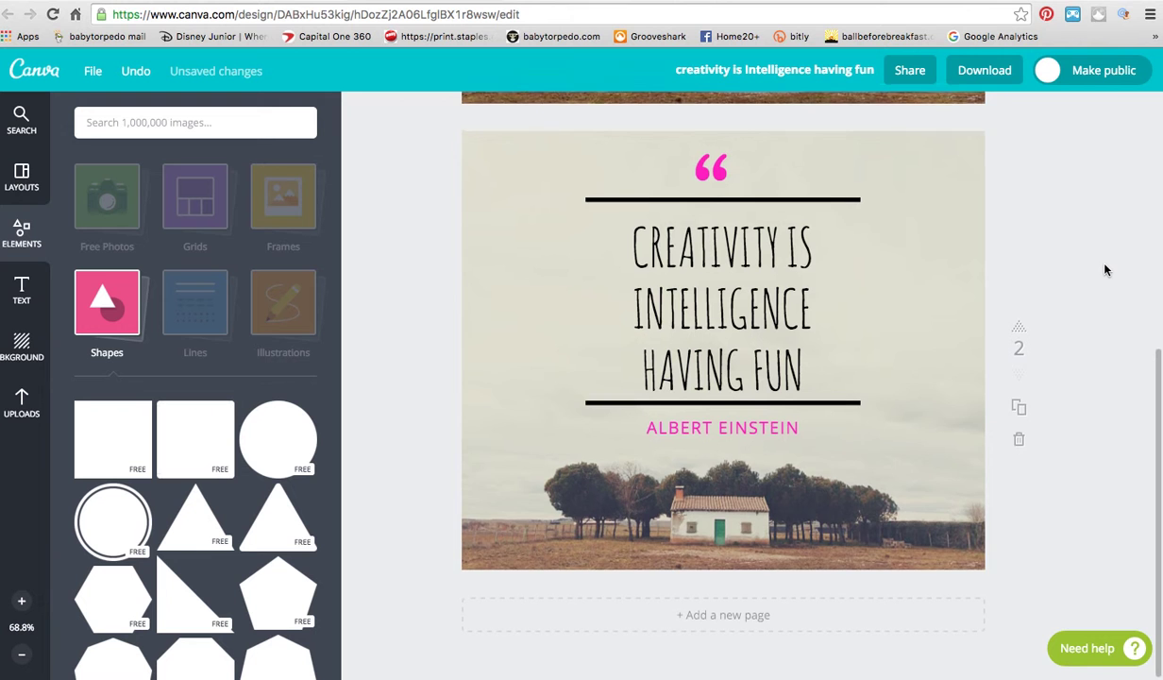
Compare the two finished quote pages, the one with the dark square and the one with the filtered photo
{"action": "scroll", "coordinate": [1105, 270], "scroll_direction": "up", "scroll_amount": 3}
{"action": "scroll", "coordinate": [1105, 270], "scroll_direction": "down", "scroll_amount": 3}
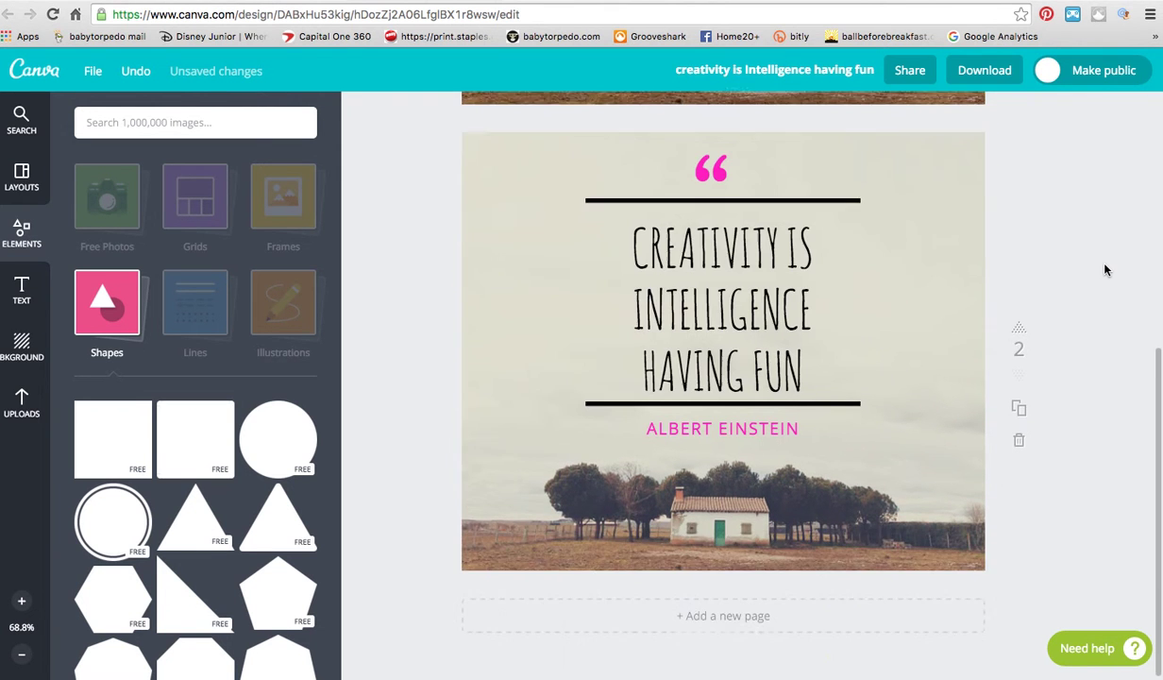
{"action": "scroll", "coordinate": [1105, 270], "scroll_direction": "up", "scroll_amount": 8}
{"action": "scroll", "coordinate": [1105, 270], "scroll_direction": "up", "scroll_amount": 3}
{"action": "scroll", "coordinate": [1106, 270], "scroll_direction": "down", "scroll_amount": 10}
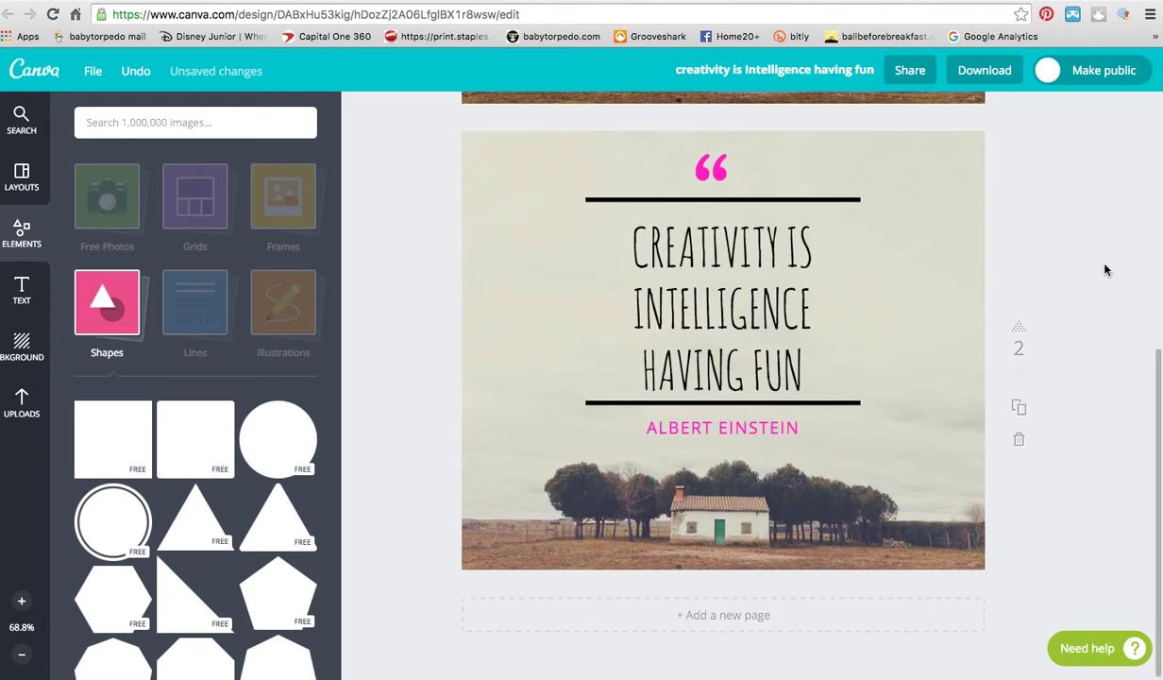
{"action": "scroll", "coordinate": [1105, 270], "scroll_direction": "up", "scroll_amount": 4}
{"action": "scroll", "coordinate": [1020, 275], "scroll_direction": "up", "scroll_amount": 7}
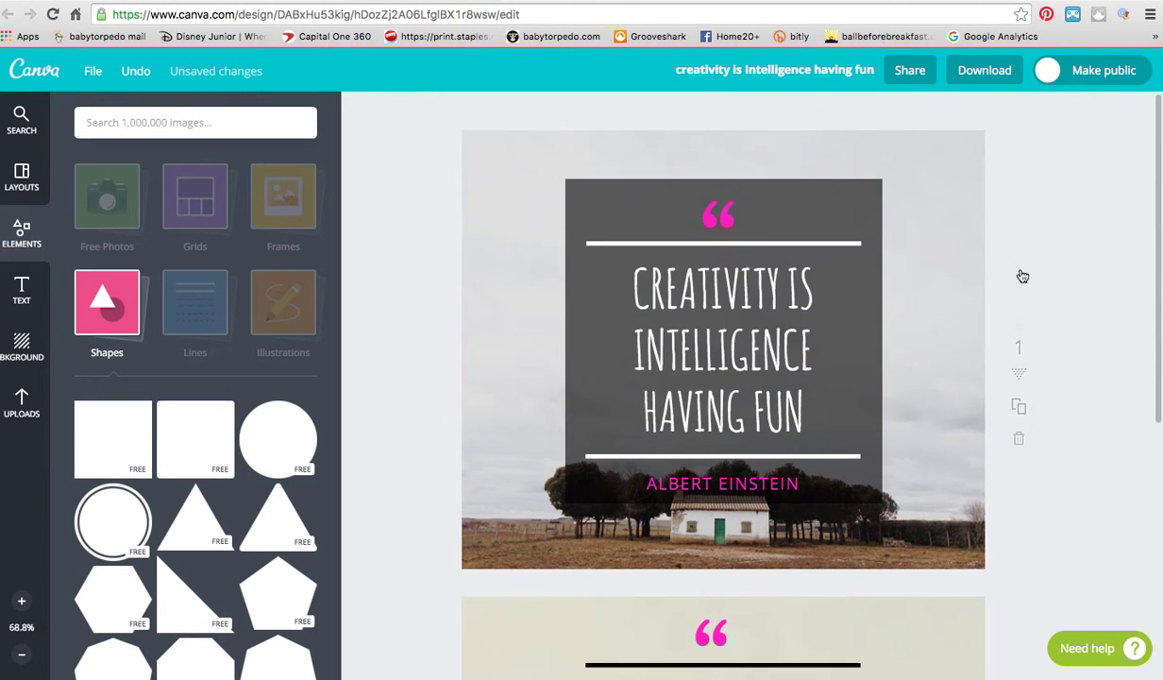
{"action": "scroll", "coordinate": [1020, 275], "scroll_direction": "down", "scroll_amount": 2}
{"action": "scroll", "coordinate": [1021, 275], "scroll_direction": "up", "scroll_amount": 2}
{"action": "scroll", "coordinate": [1020, 274], "scroll_direction": "down", "scroll_amount": 3}
{"action": "scroll", "coordinate": [1021, 275], "scroll_direction": "down", "scroll_amount": 1}
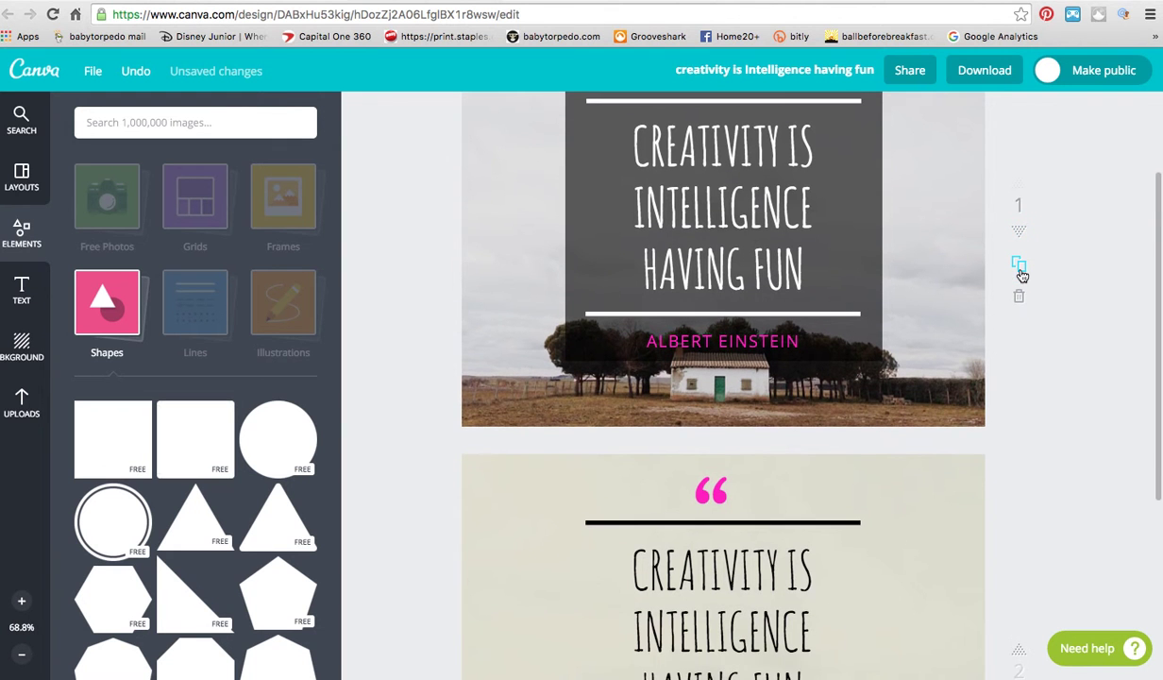
{"action": "scroll", "coordinate": [1021, 274], "scroll_direction": "down", "scroll_amount": 4}
{"action": "scroll", "coordinate": [1049, 346], "scroll_direction": "up", "scroll_amount": 7}
{"action": "scroll", "coordinate": [1047, 348], "scroll_direction": "down", "scroll_amount": 8}
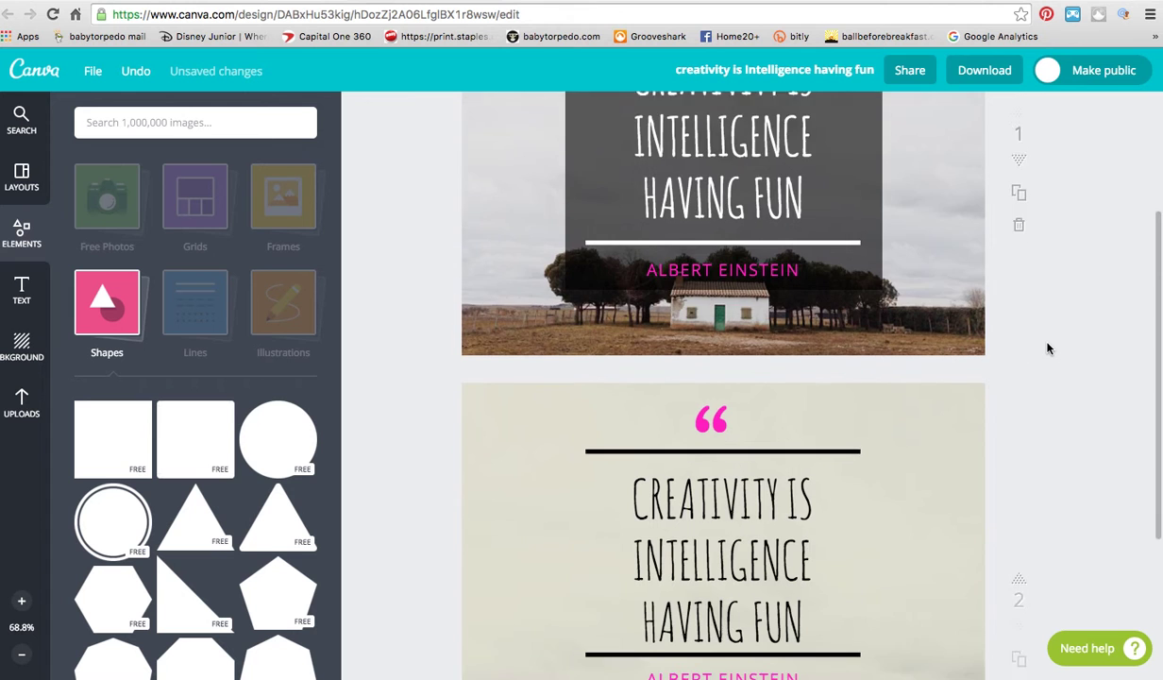
{"action": "scroll", "coordinate": [1046, 346], "scroll_direction": "down", "scroll_amount": 2}
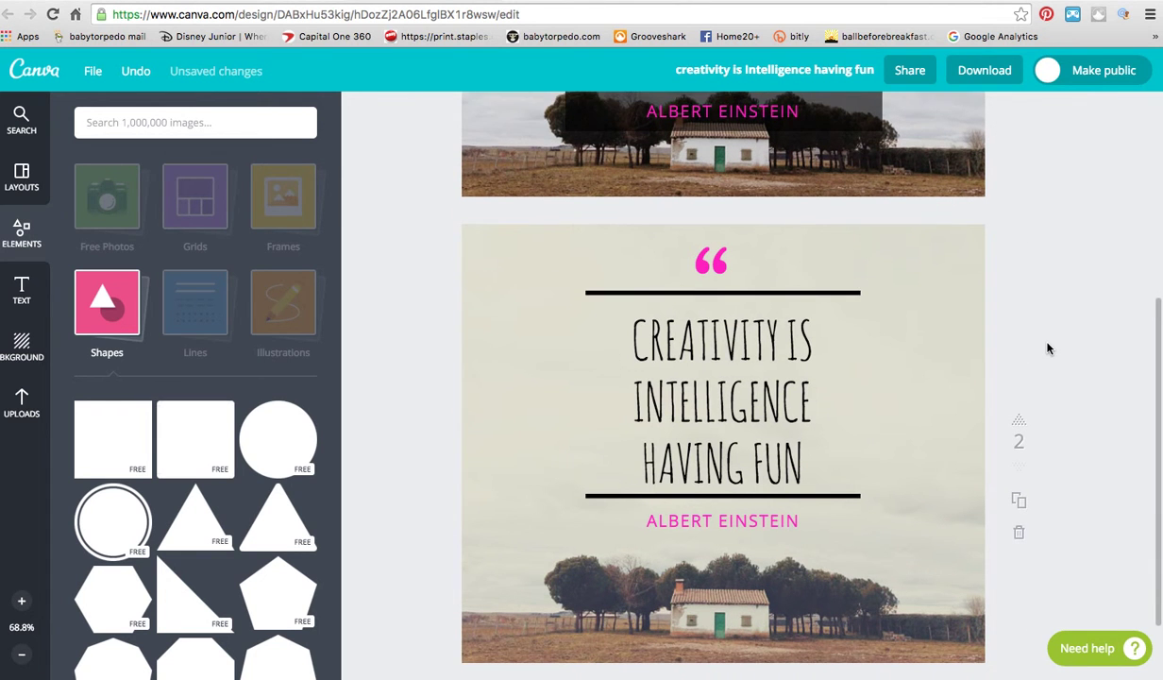
Look through the previously uploaded images in the account's uploads
{"action": "left_click", "coordinate": [21, 405]}
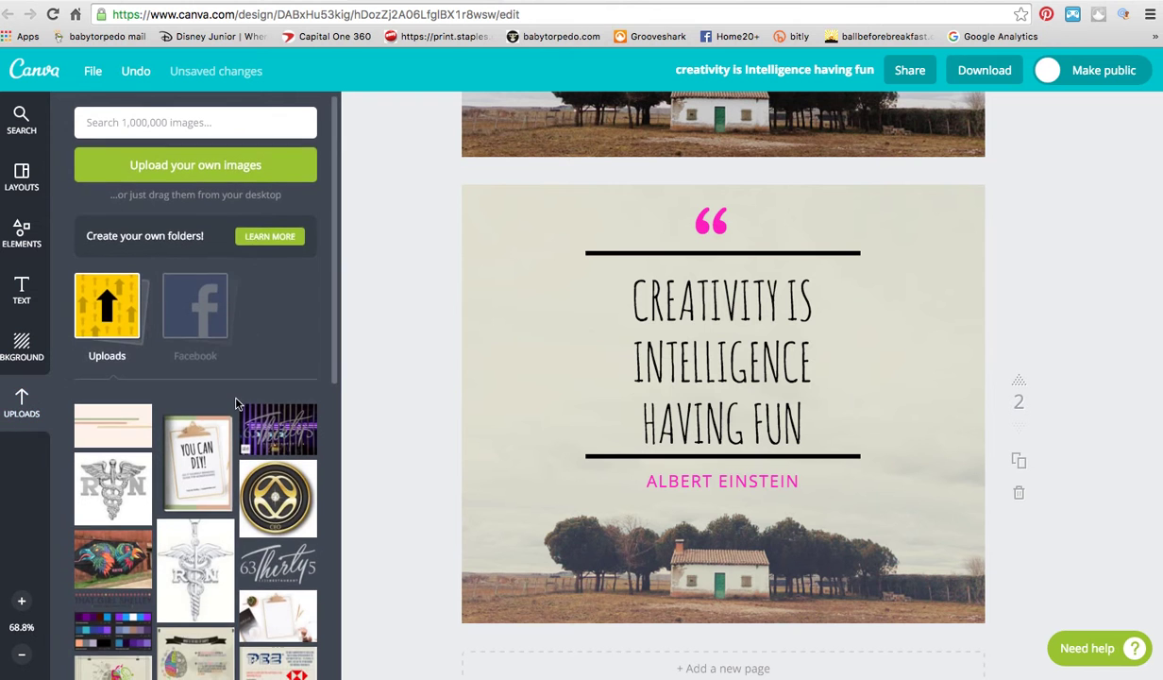
{"action": "scroll", "coordinate": [231, 392], "scroll_direction": "down", "scroll_amount": 3}
{"action": "scroll", "coordinate": [236, 403], "scroll_direction": "down", "scroll_amount": 3}
{"action": "scroll", "coordinate": [236, 404], "scroll_direction": "down", "scroll_amount": 5}
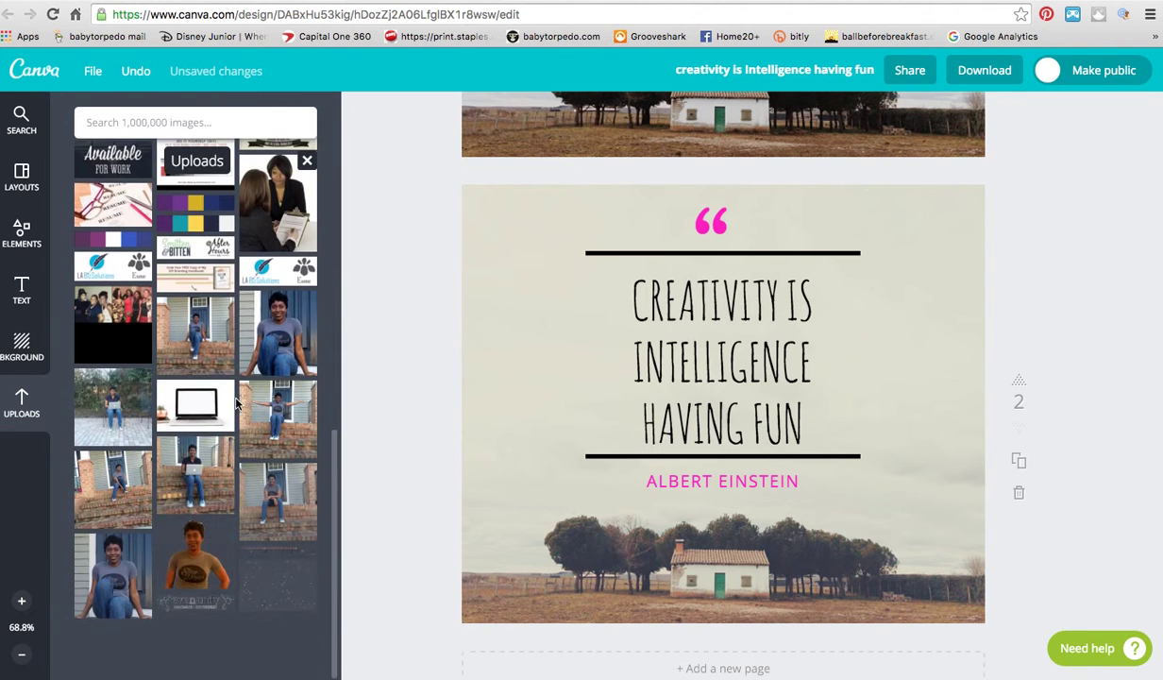
Add the uploaded dotted brand logo to page 2 and enlarge it above the upper black line
{"action": "scroll", "coordinate": [186, 587], "scroll_direction": "down", "scroll_amount": 4}
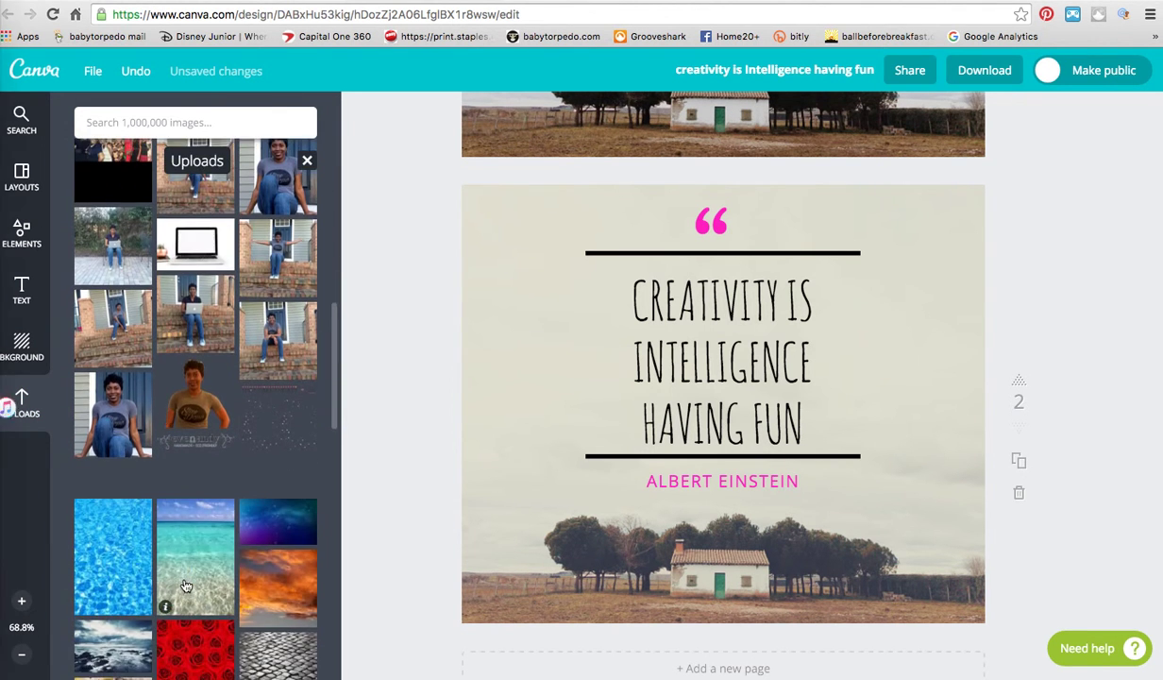
{"action": "scroll", "coordinate": [247, 377], "scroll_direction": "up", "scroll_amount": 2}
{"action": "scroll", "coordinate": [248, 377], "scroll_direction": "up", "scroll_amount": 10}
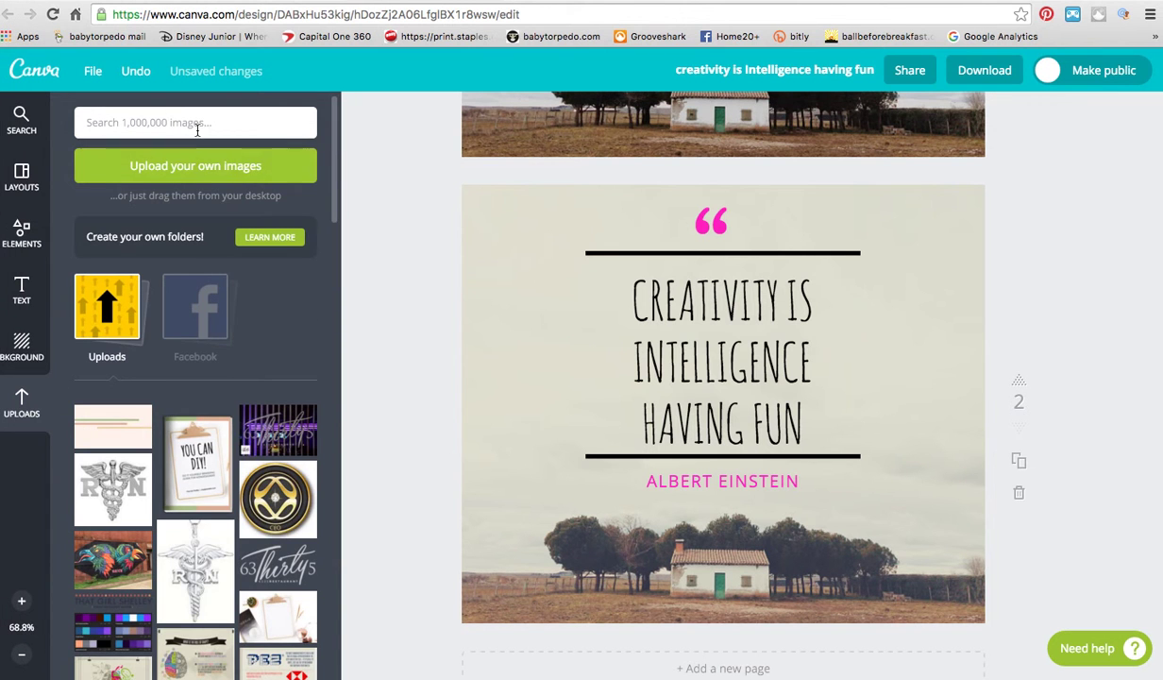
{"action": "scroll", "coordinate": [194, 170], "scroll_direction": "down", "scroll_amount": 3}
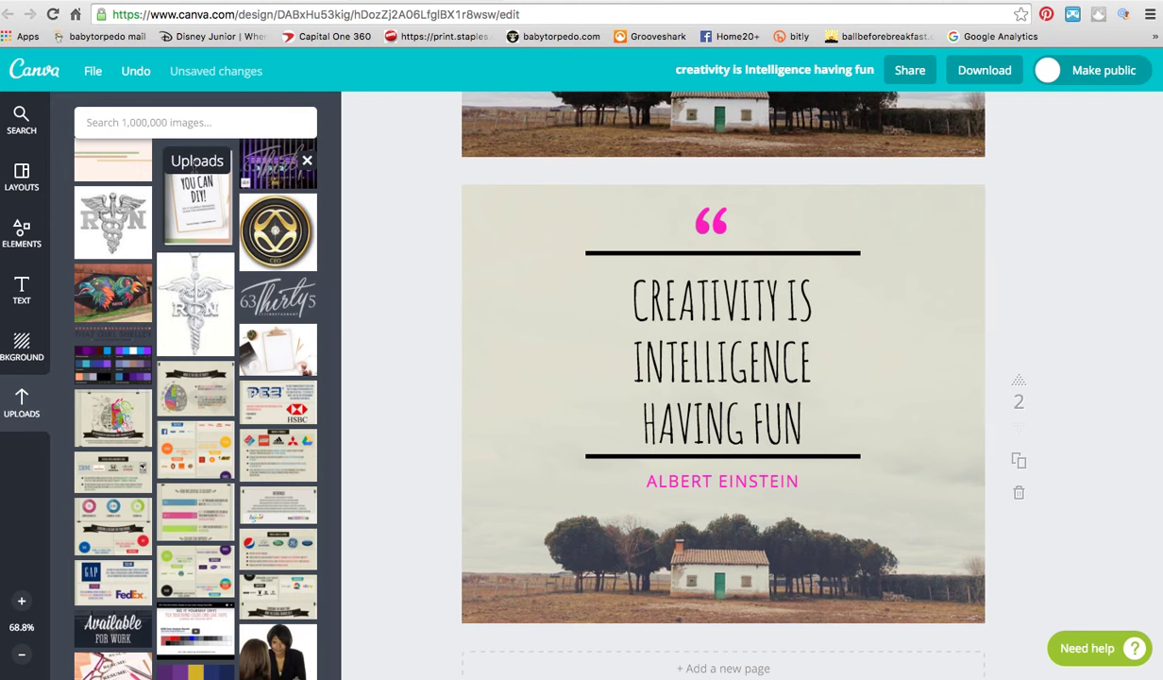
{"action": "scroll", "coordinate": [283, 377], "scroll_direction": "down", "scroll_amount": 10}
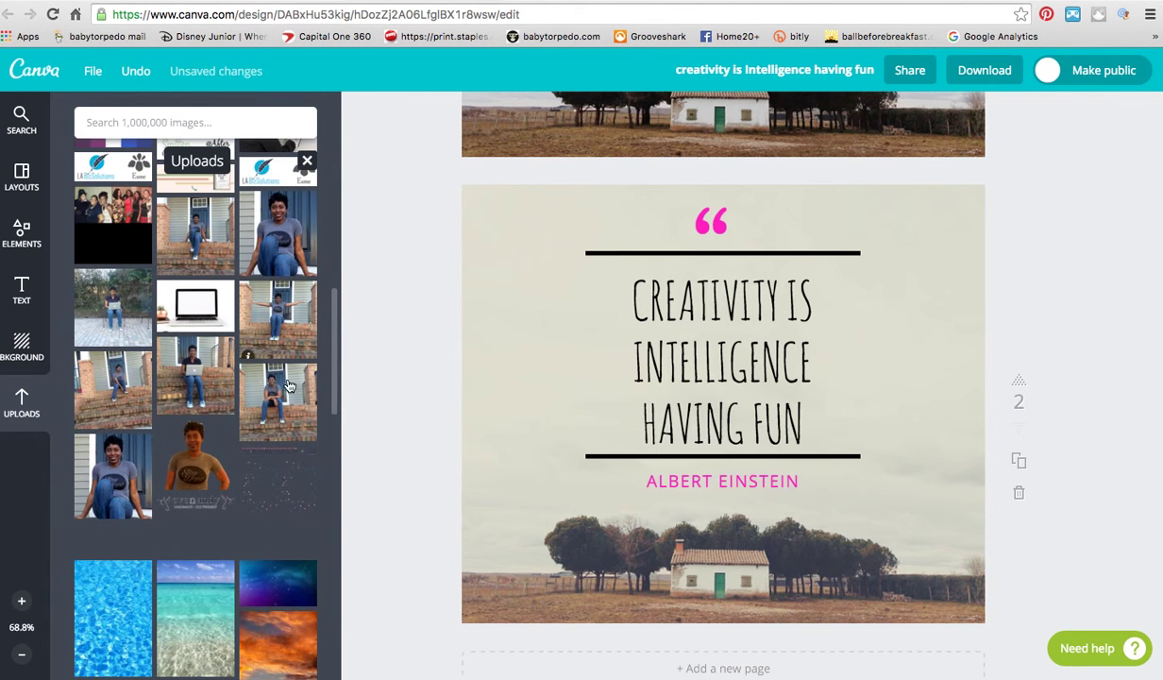
{"action": "left_click", "coordinate": [283, 459]}
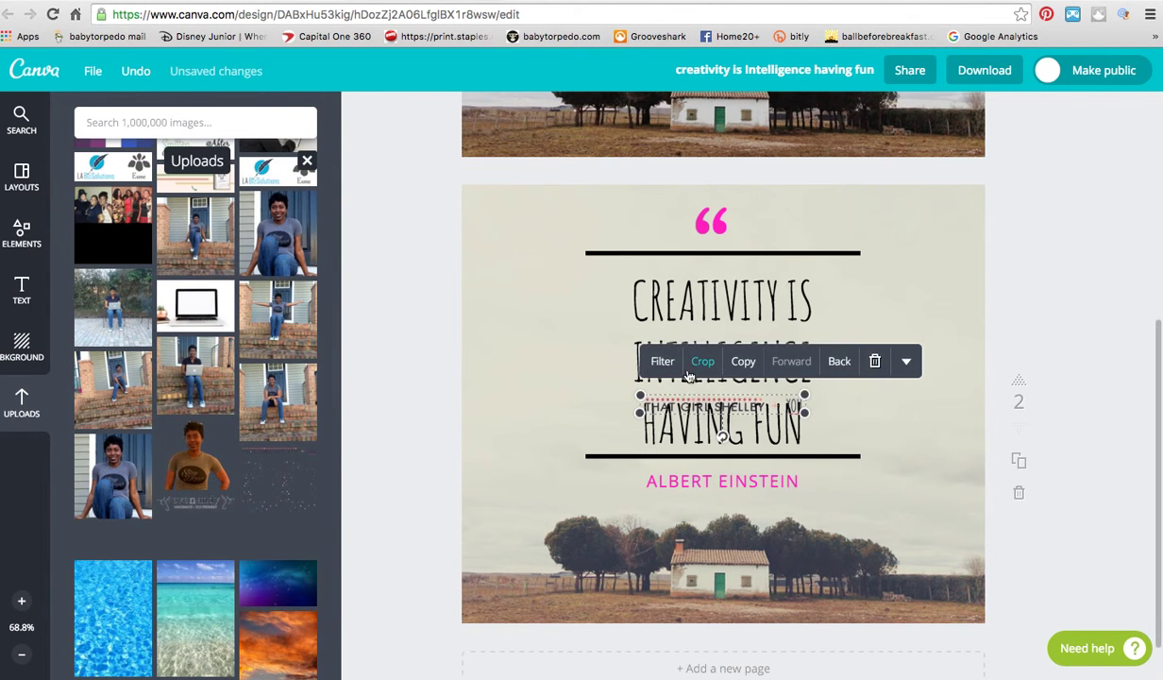
{"action": "left_click_drag", "start_coordinate": [800, 414], "coordinate": [748, 228]}
{"action": "left_click", "coordinate": [642, 220]}
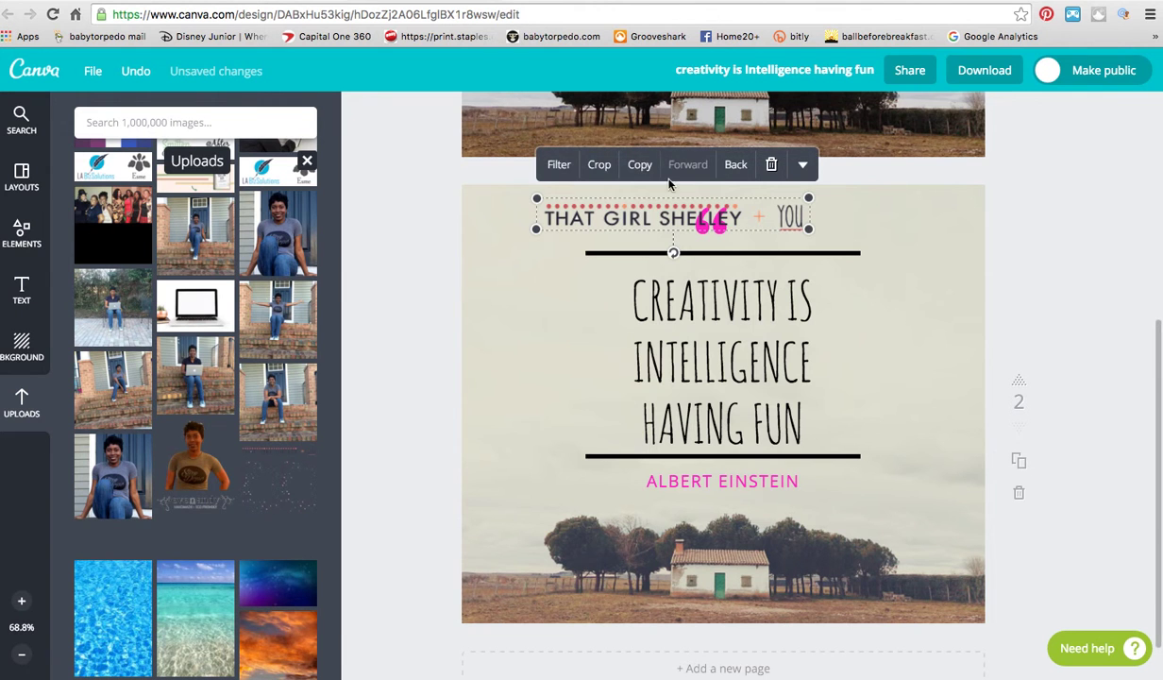
Crop the logo to leave out the "+ YOU" part
{"action": "left_click", "coordinate": [599, 166]}
{"action": "left_click_drag", "start_coordinate": [739, 207], "coordinate": [743, 231]}
{"action": "left_click_drag", "start_coordinate": [597, 199], "coordinate": [523, 198]}
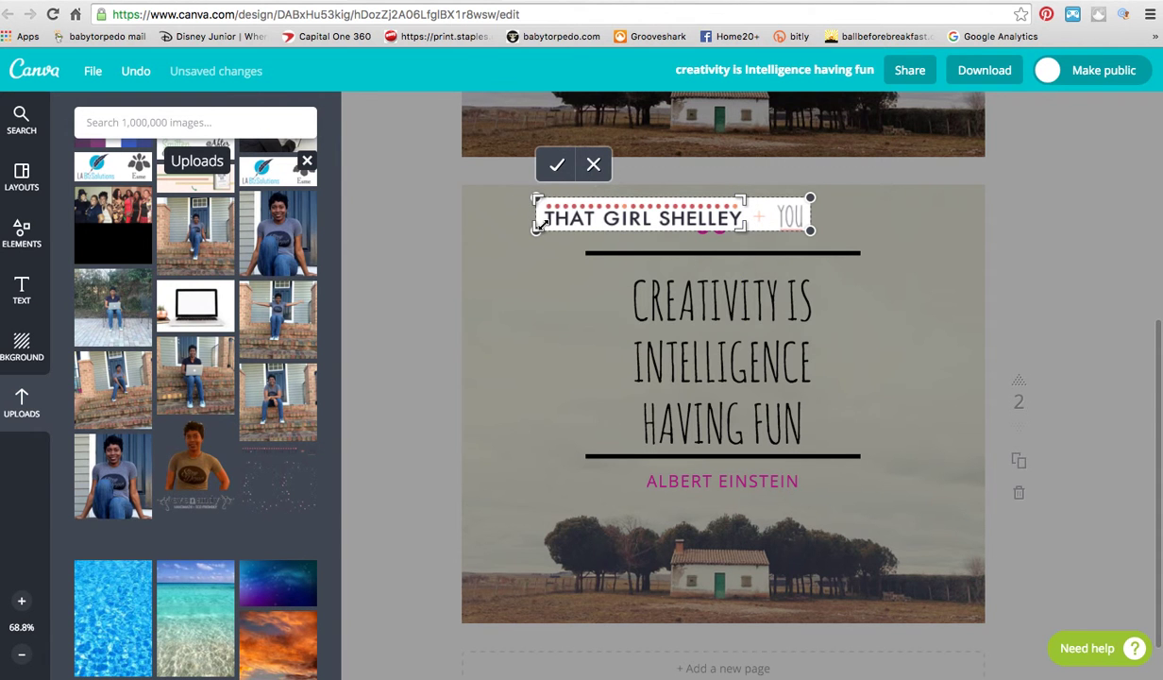
{"action": "left_click", "coordinate": [557, 165]}
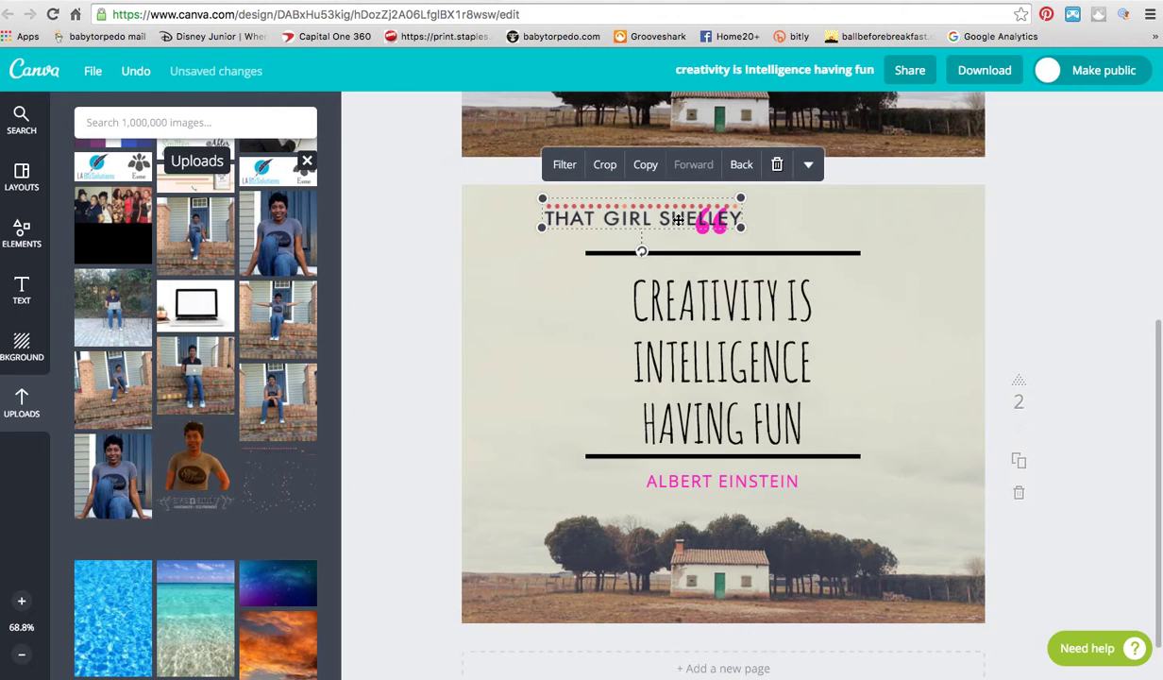
Place the pink quotation mark beside the quote's first line and centre the logo above the upper black line
{"action": "left_click", "coordinate": [1147, 201]}
{"action": "left_click_drag", "start_coordinate": [684, 228], "coordinate": [782, 210]}
{"action": "left_click_drag", "start_coordinate": [716, 226], "coordinate": [610, 300]}
{"action": "left_click_drag", "start_coordinate": [767, 205], "coordinate": [725, 234]}
{"action": "left_click", "coordinate": [796, 228]}
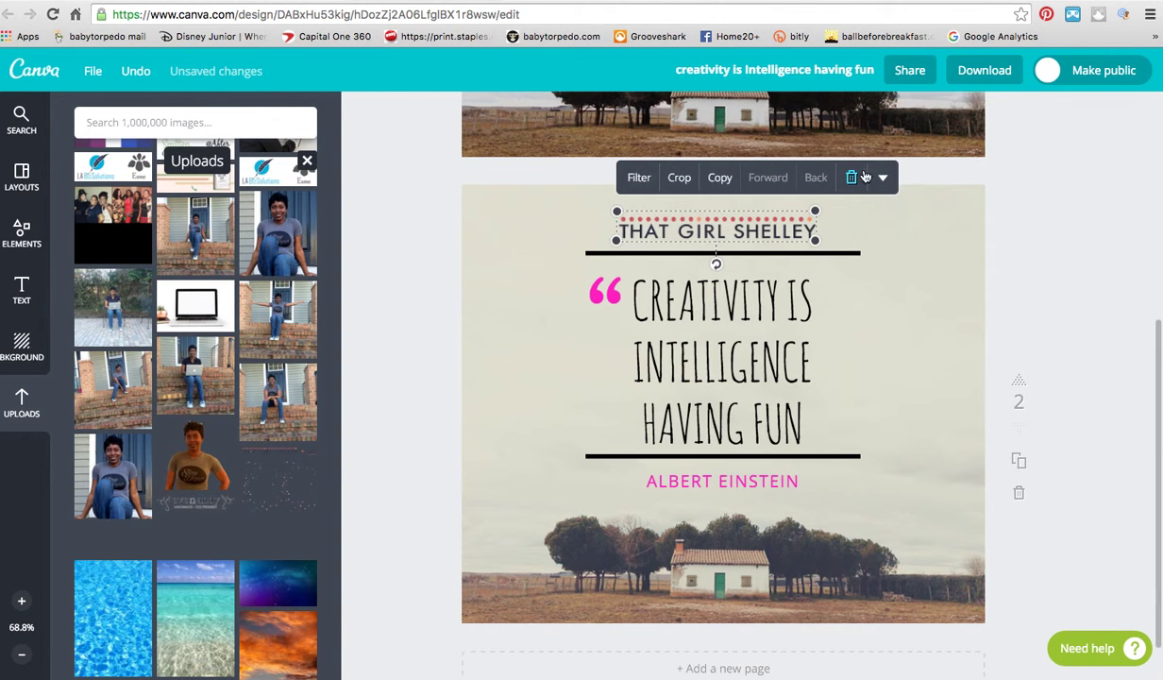
Apply the Grayscale filter to the logo and nudge it to the centre above the upper black line
{"action": "left_click", "coordinate": [636, 176]}
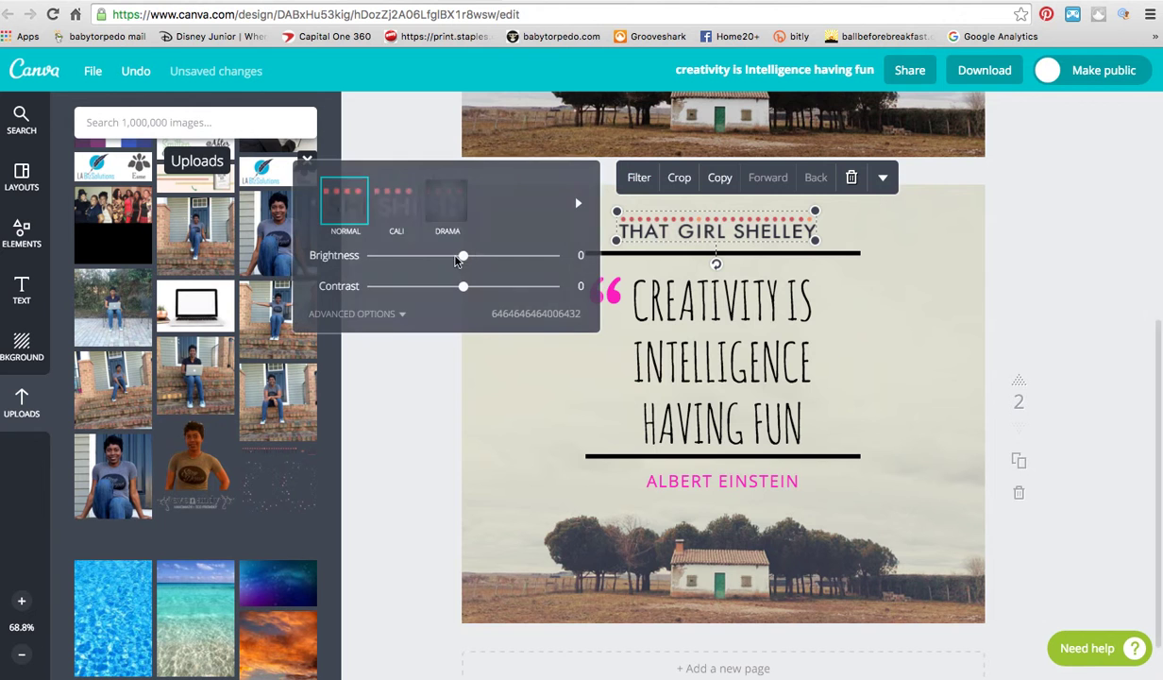
{"action": "left_click", "coordinate": [575, 205]}
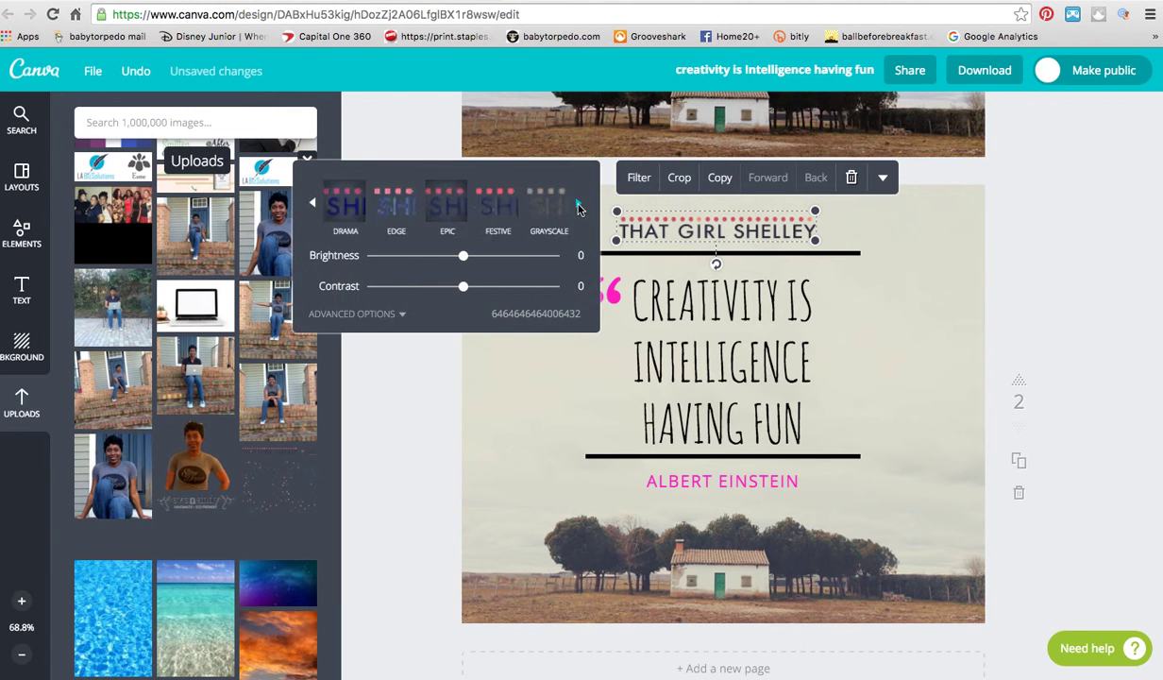
{"action": "left_click", "coordinate": [577, 205]}
{"action": "left_click", "coordinate": [312, 204]}
{"action": "left_click", "coordinate": [312, 204]}
{"action": "left_click", "coordinate": [312, 204]}
{"action": "left_click", "coordinate": [517, 218]}
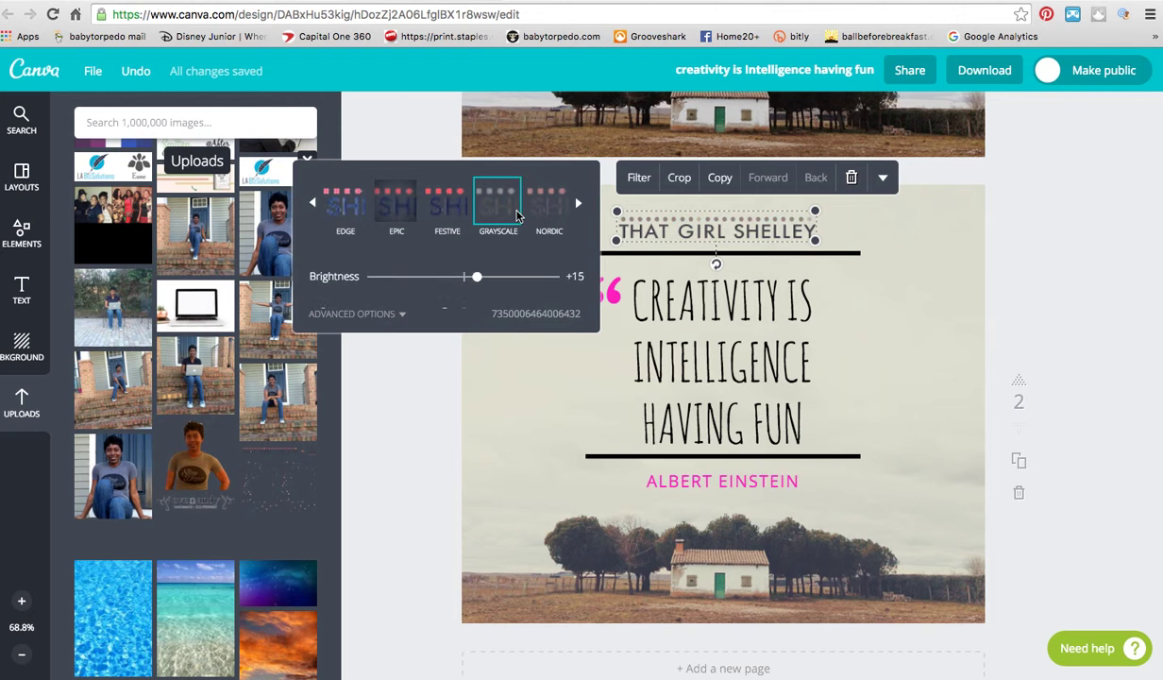
{"action": "left_click", "coordinate": [1092, 281]}
{"action": "left_click_drag", "start_coordinate": [776, 228], "coordinate": [782, 231]}
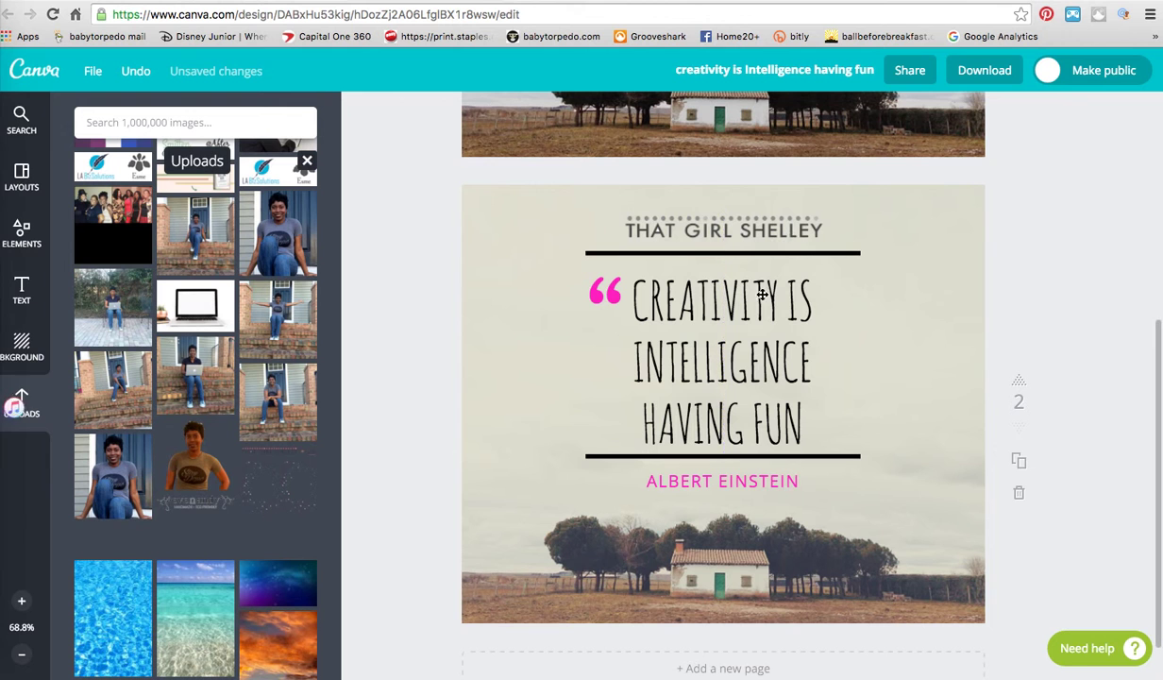
Narrow the quote's text box to clear the pink quotation mark and reposition the text between the black lines
{"action": "left_click", "coordinate": [605, 295]}
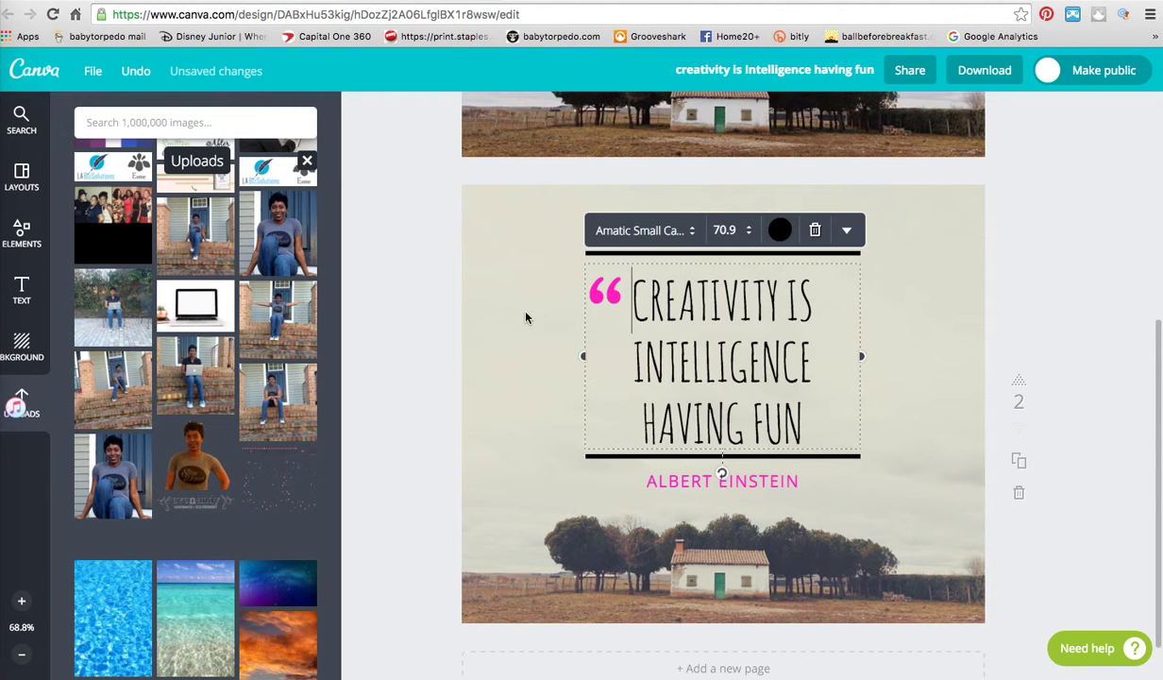
{"action": "left_click", "coordinate": [449, 300]}
{"action": "left_click", "coordinate": [596, 294]}
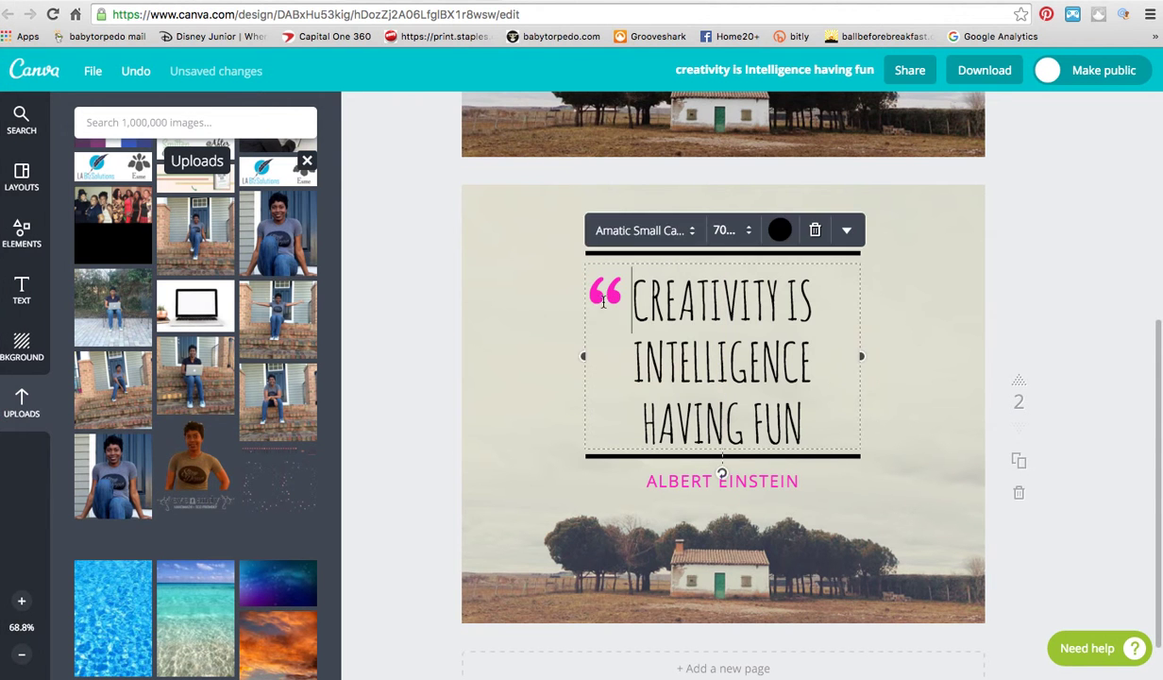
{"action": "left_click_drag", "start_coordinate": [579, 359], "coordinate": [651, 357]}
{"action": "left_click", "coordinate": [1036, 267]}
{"action": "left_click_drag", "start_coordinate": [775, 373], "coordinate": [744, 366]}
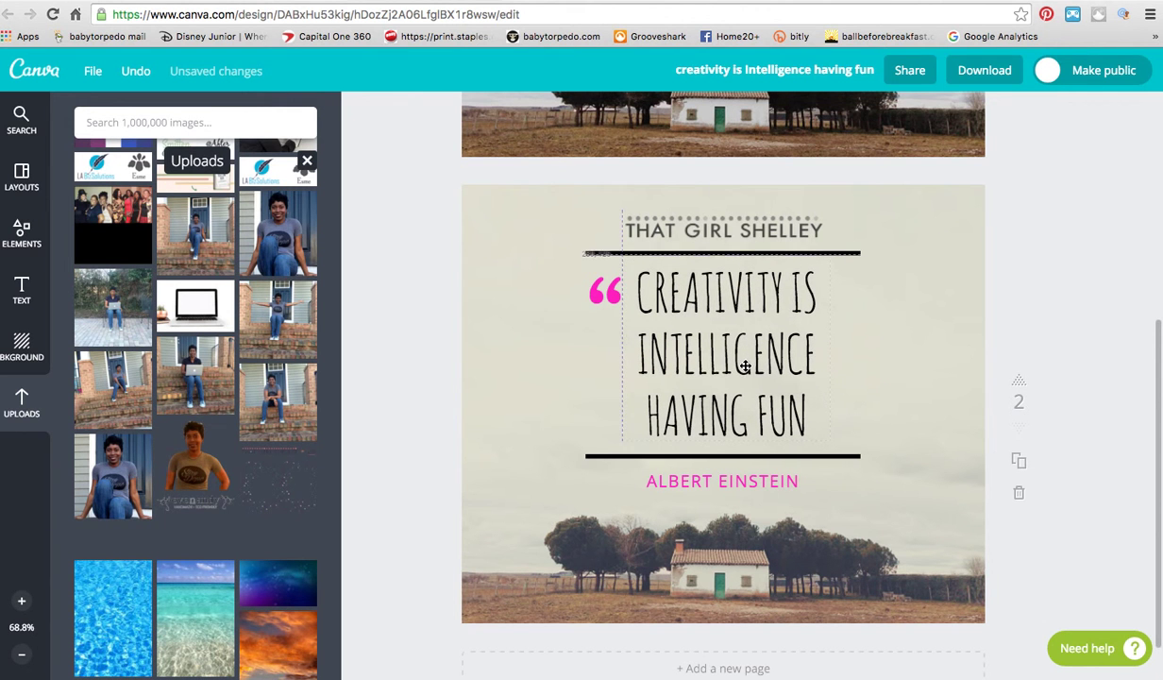
Duplicate the pink quotation mark and move the copy below the original, beside the quote's lower lines
{"action": "left_click", "coordinate": [612, 295]}
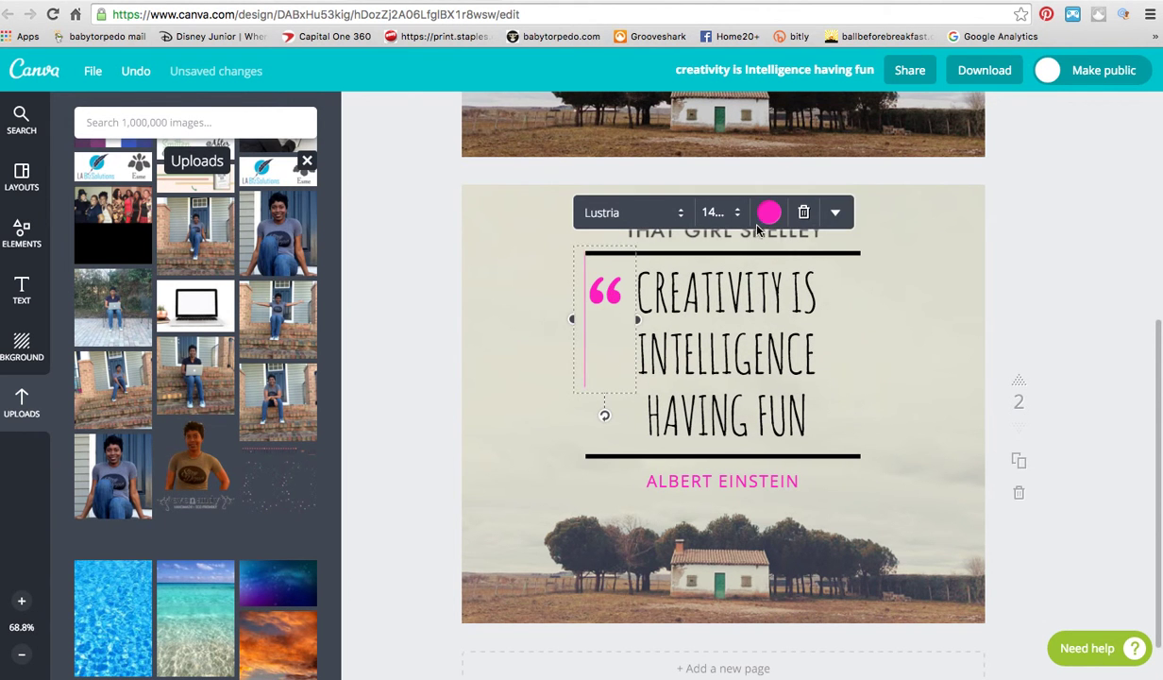
{"action": "left_click", "coordinate": [835, 212]}
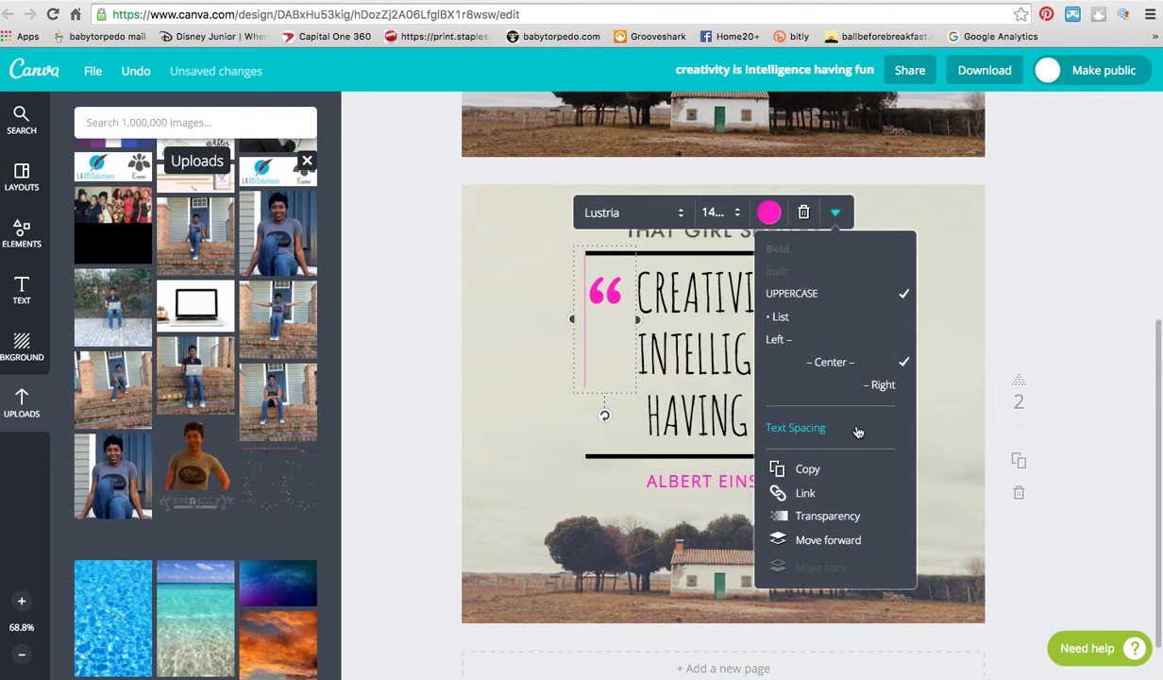
{"action": "left_click", "coordinate": [809, 470]}
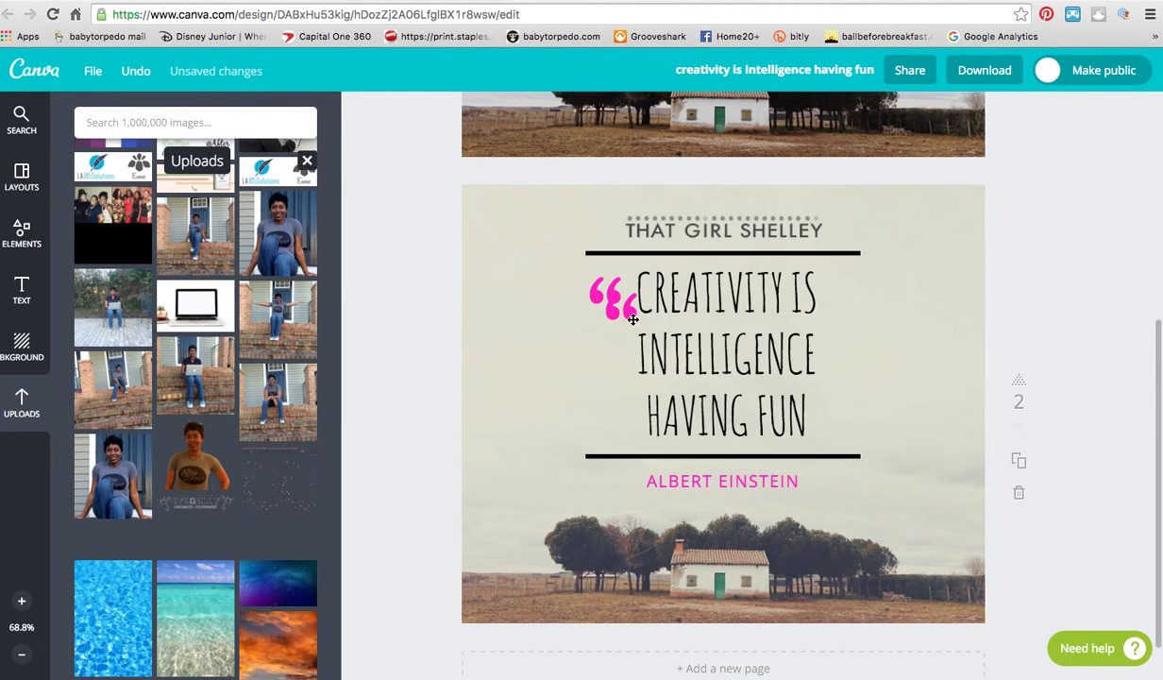
{"action": "left_click_drag", "start_coordinate": [609, 302], "coordinate": [609, 392]}
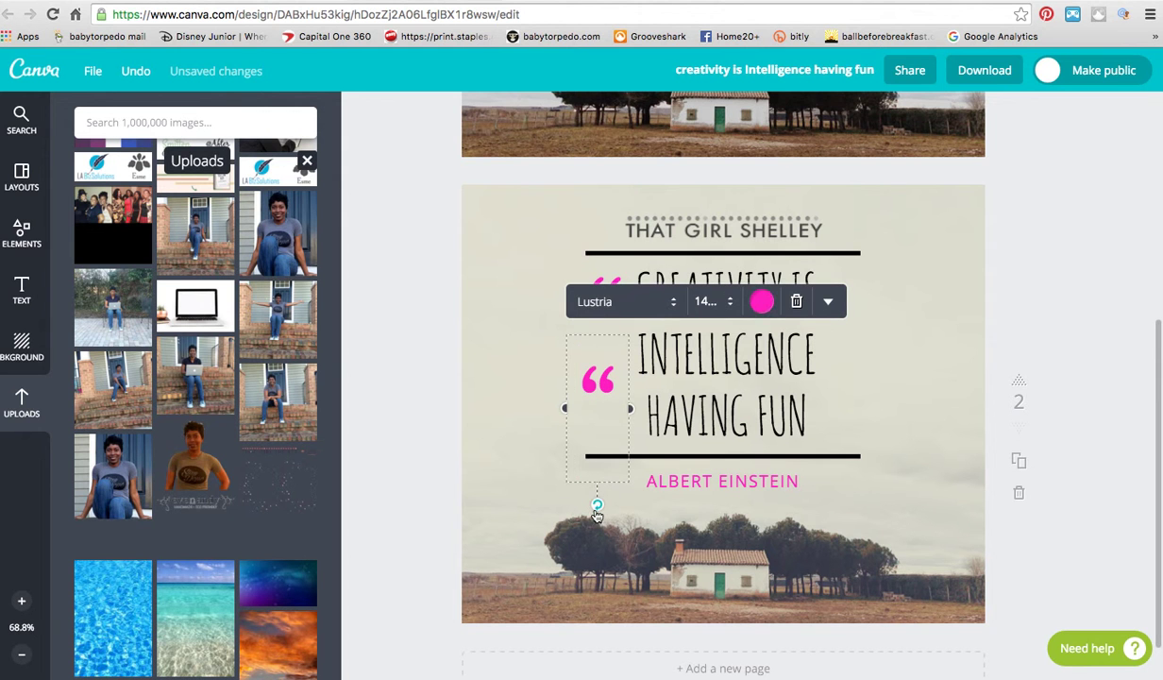
Rotate the copied quotation mark upside down and place it after "HAVING FUN" as the closing mark
{"action": "left_click_drag", "start_coordinate": [596, 507], "coordinate": [593, 273]}
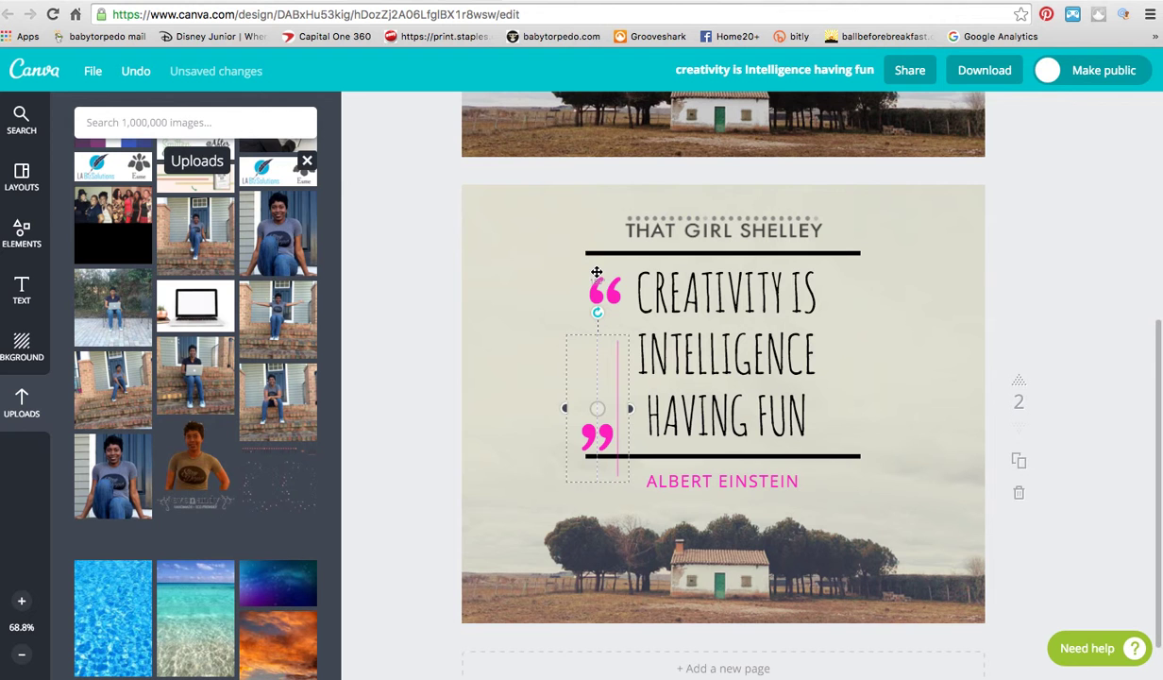
{"action": "left_click", "coordinate": [921, 293]}
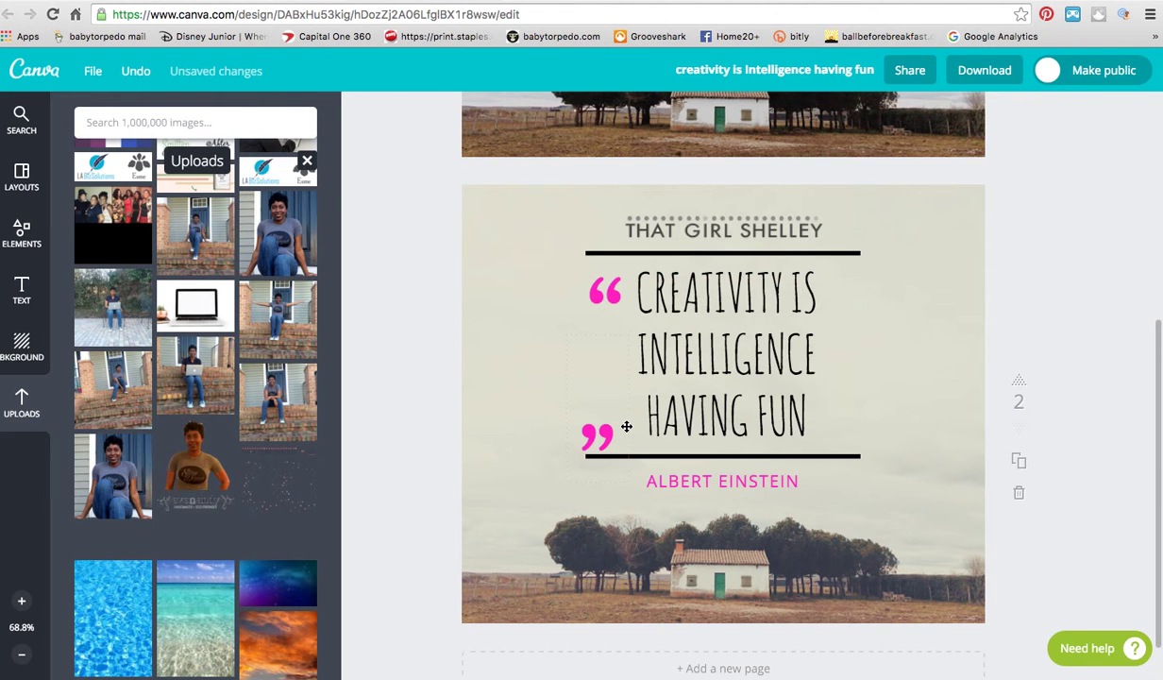
{"action": "left_click_drag", "start_coordinate": [613, 433], "coordinate": [858, 392]}
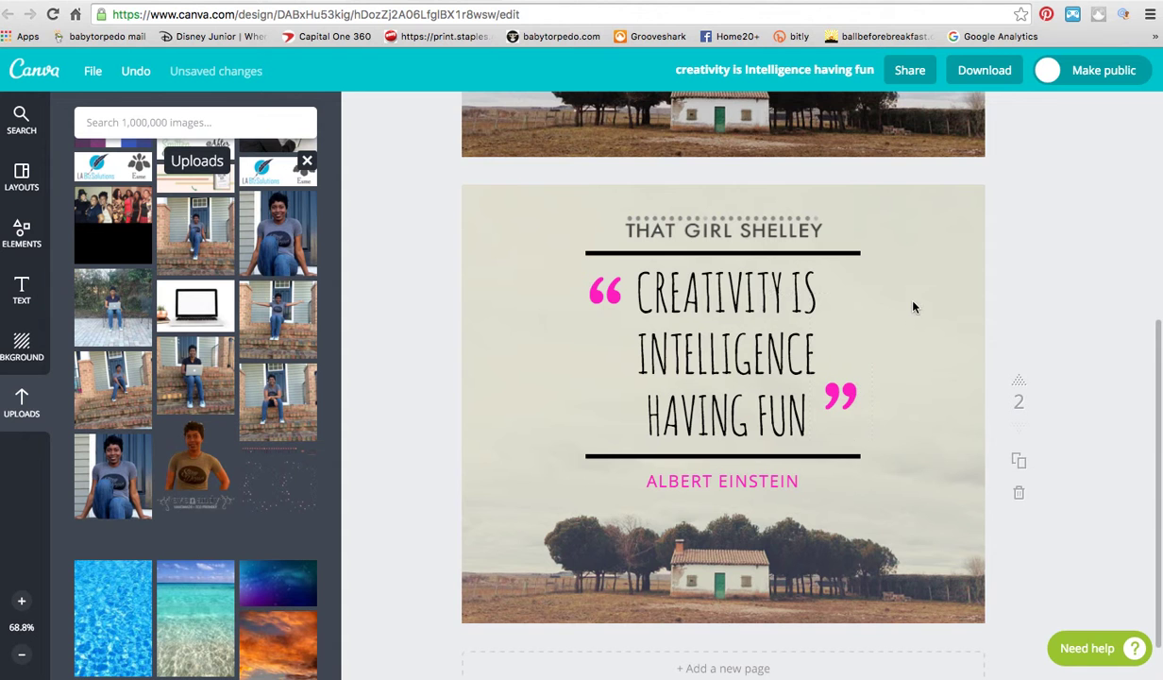
Fine-tune the positions of the opening and closing quotation marks beside the quote
{"action": "scroll", "coordinate": [913, 307], "scroll_direction": "down", "scroll_amount": 1}
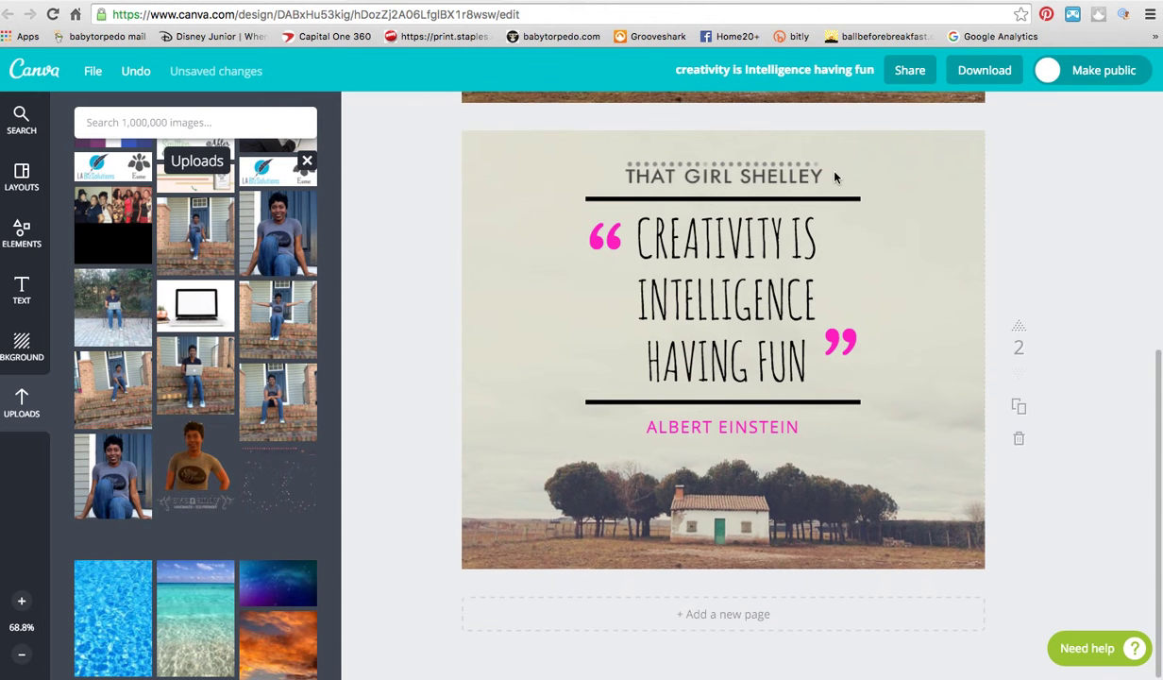
{"action": "scroll", "coordinate": [833, 179], "scroll_direction": "up", "scroll_amount": 1}
{"action": "left_click_drag", "start_coordinate": [847, 375], "coordinate": [843, 392]}
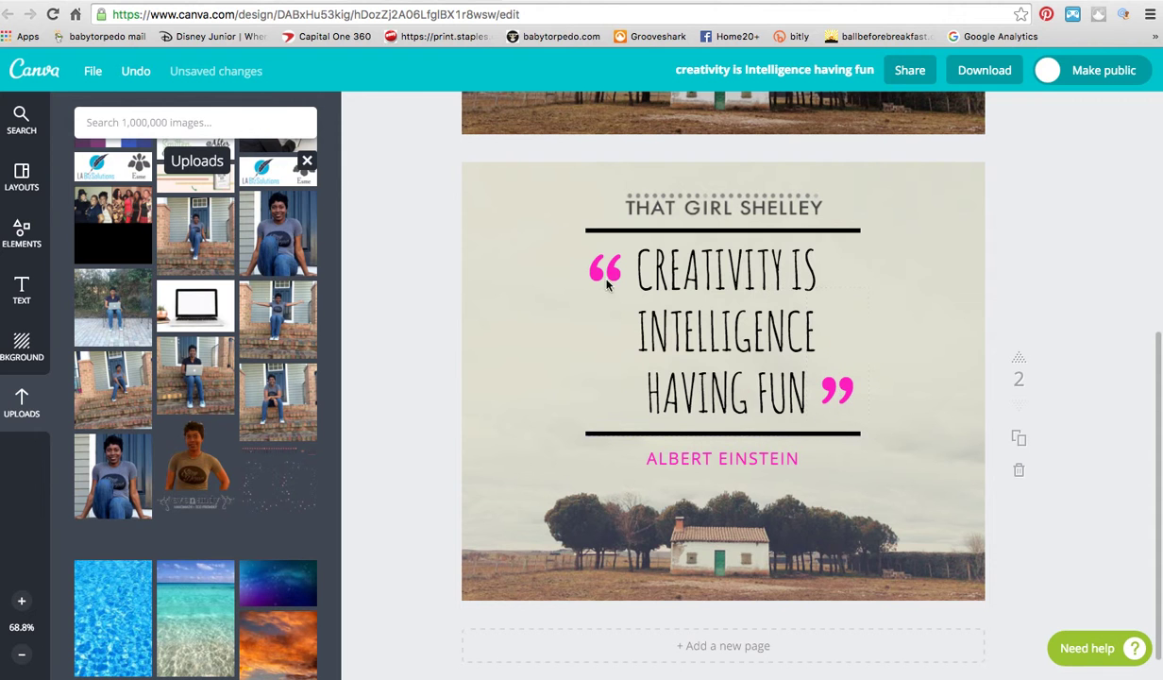
{"action": "left_click_drag", "start_coordinate": [602, 273], "coordinate": [602, 270]}
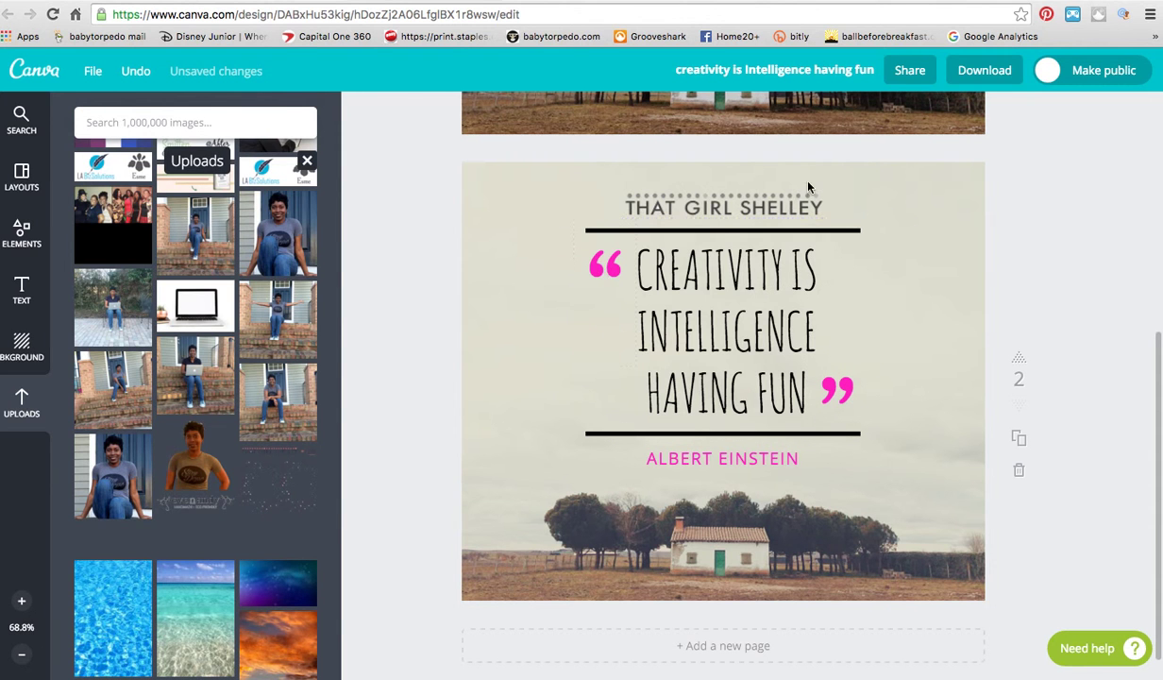
Remove the logo from page 2 and move the upper black line up into its place
{"action": "left_click", "coordinate": [783, 199]}
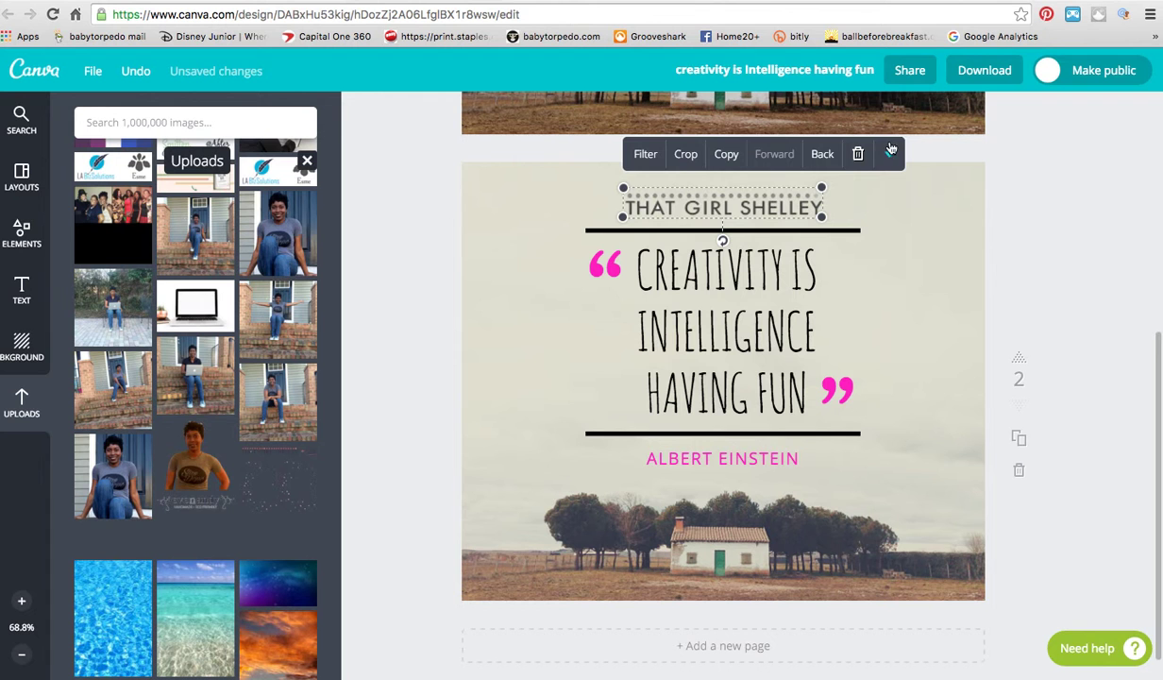
{"action": "left_click", "coordinate": [821, 154]}
{"action": "left_click_drag", "start_coordinate": [777, 238], "coordinate": [776, 208]}
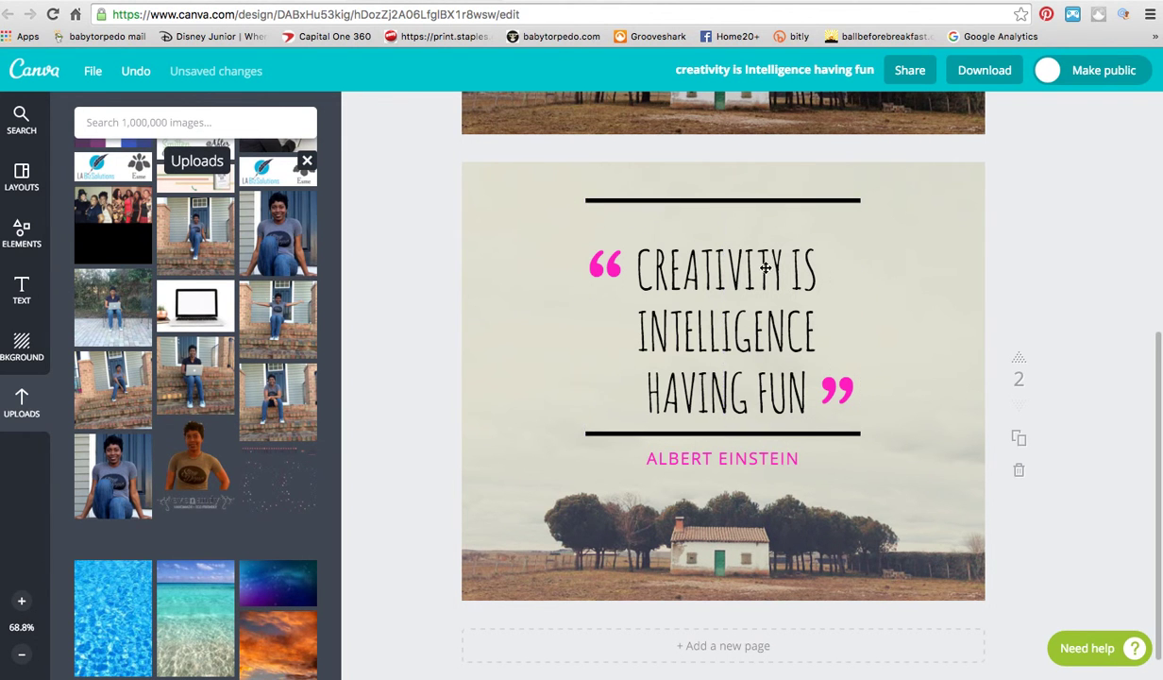
Move the quote text and both pink quotation marks up closer to the upper black line
{"action": "left_click_drag", "start_coordinate": [762, 278], "coordinate": [762, 253]}
{"action": "left_click", "coordinate": [614, 271]}
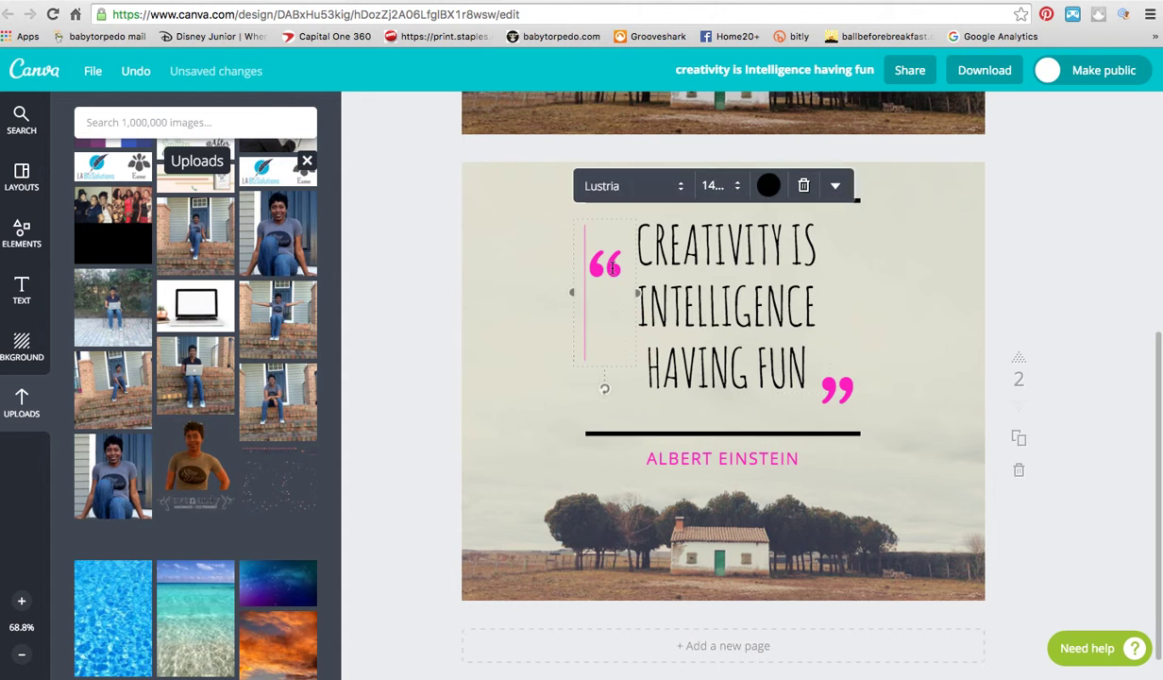
{"action": "left_click", "coordinate": [609, 357]}
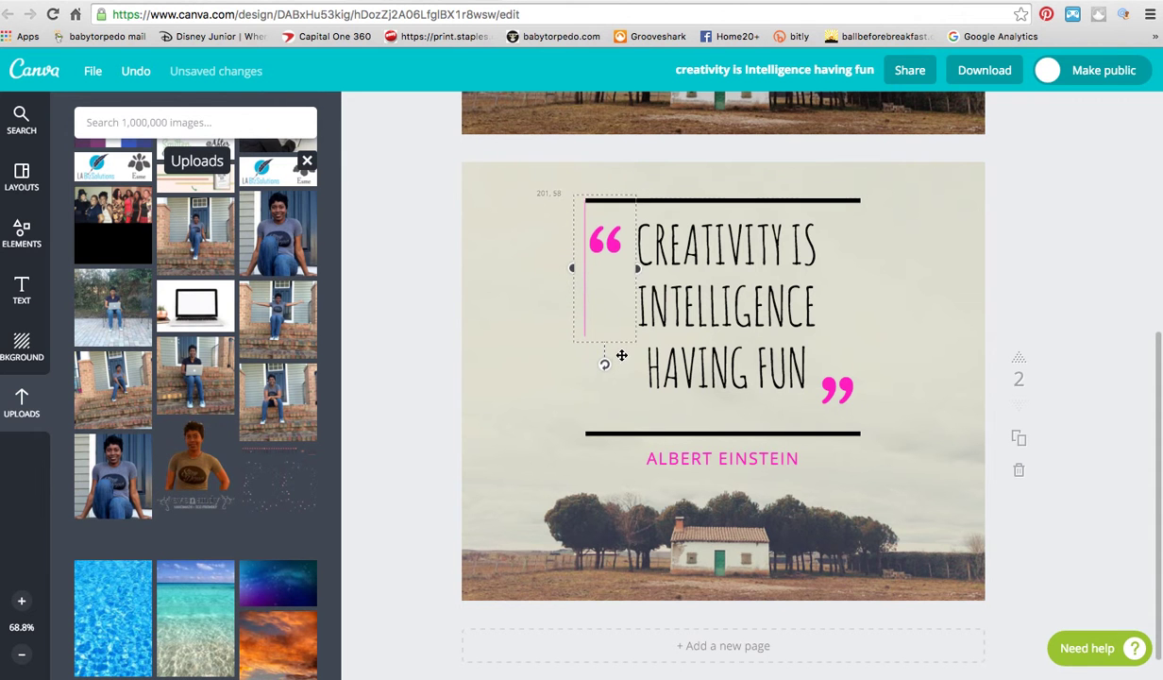
{"action": "left_click", "coordinate": [848, 404]}
{"action": "left_click_drag", "start_coordinate": [860, 471], "coordinate": [847, 405]}
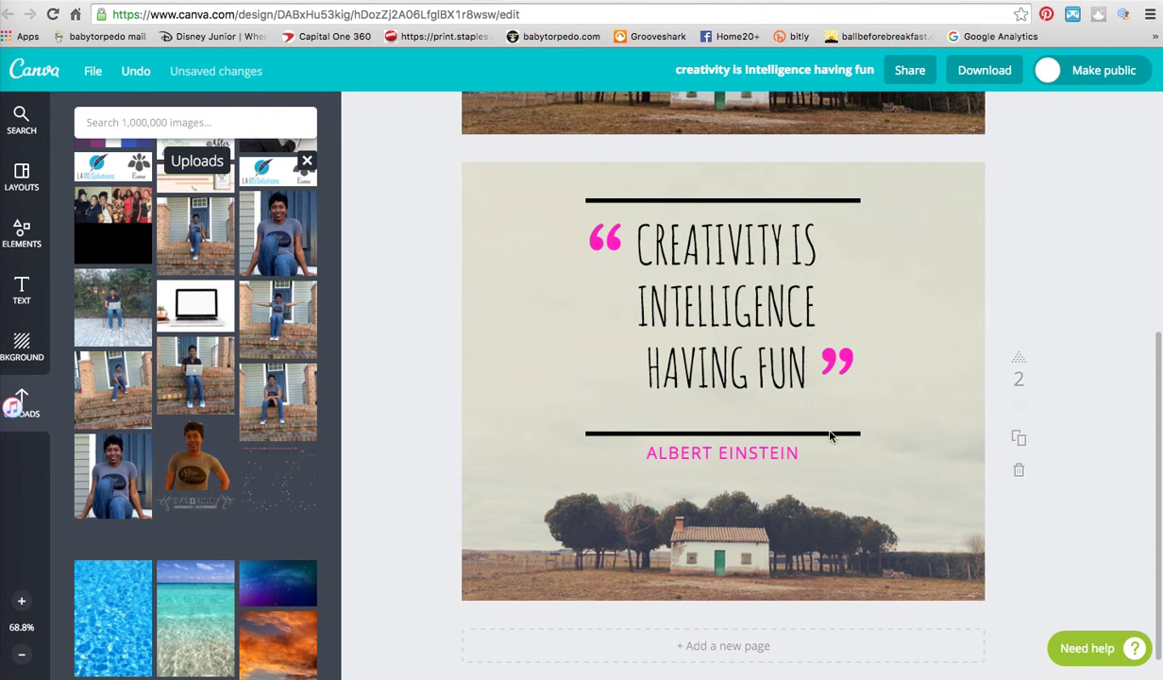
Shift the background photo up slightly and move the lower black line up to just beneath the quote
{"action": "left_click", "coordinate": [830, 433]}
{"action": "left_click_drag", "start_coordinate": [830, 420], "coordinate": [830, 410]}
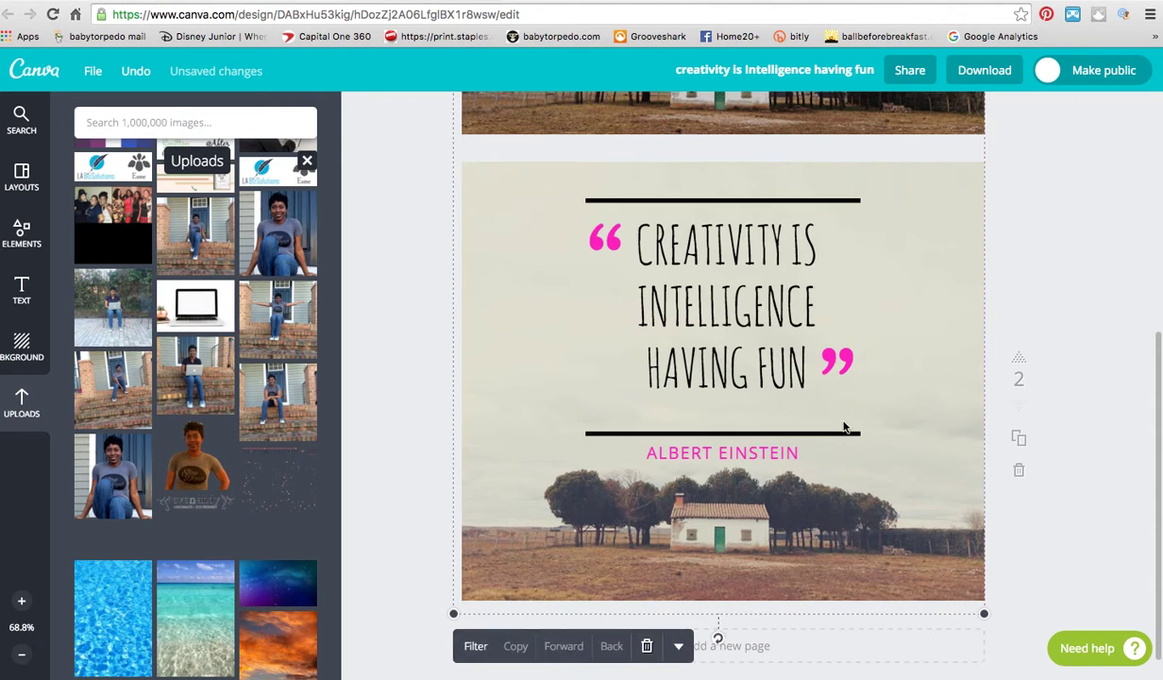
{"action": "left_click", "coordinate": [828, 434]}
{"action": "left_click_drag", "start_coordinate": [828, 434], "coordinate": [828, 404]}
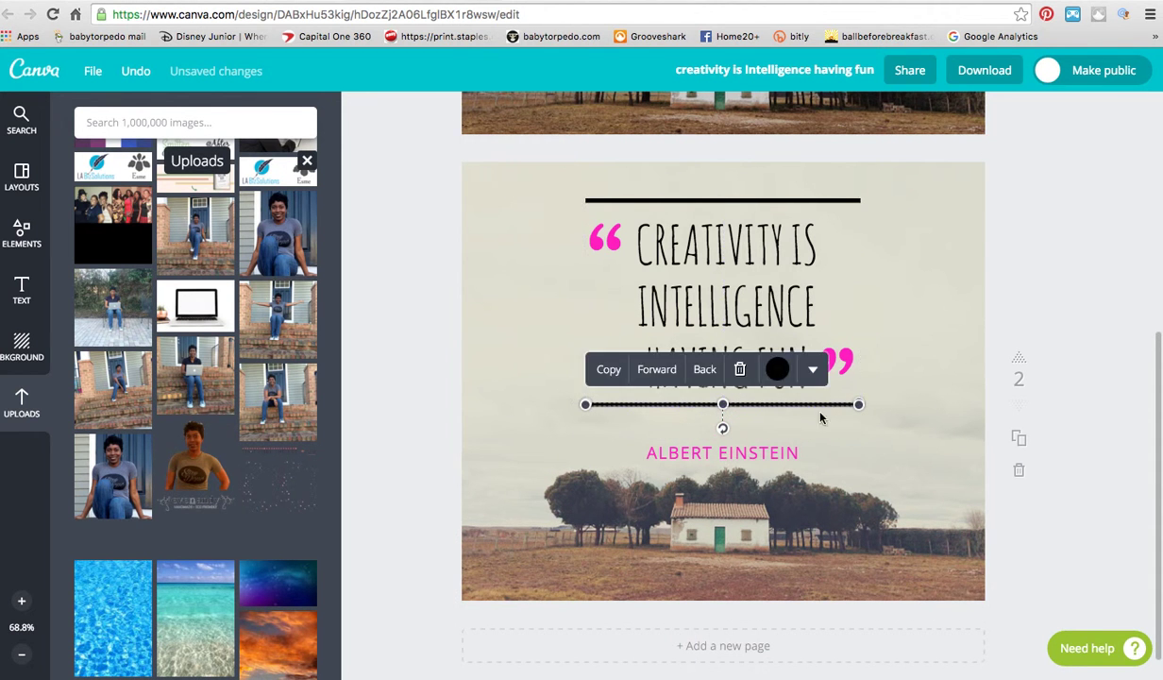
Set the ALBERT EINSTEIN credit to font size 18 and position it centred just under the lower black line
{"action": "left_click", "coordinate": [784, 453]}
{"action": "mouse_move", "coordinate": [825, 464]}
{"action": "left_mouse_down"}
{"action": "mouse_move", "coordinate": [825, 441]}
{"action": "mouse_move", "coordinate": [829, 452]}
{"action": "left_mouse_up"}
{"action": "left_click", "coordinate": [688, 382]}
{"action": "left_click", "coordinate": [705, 565]}
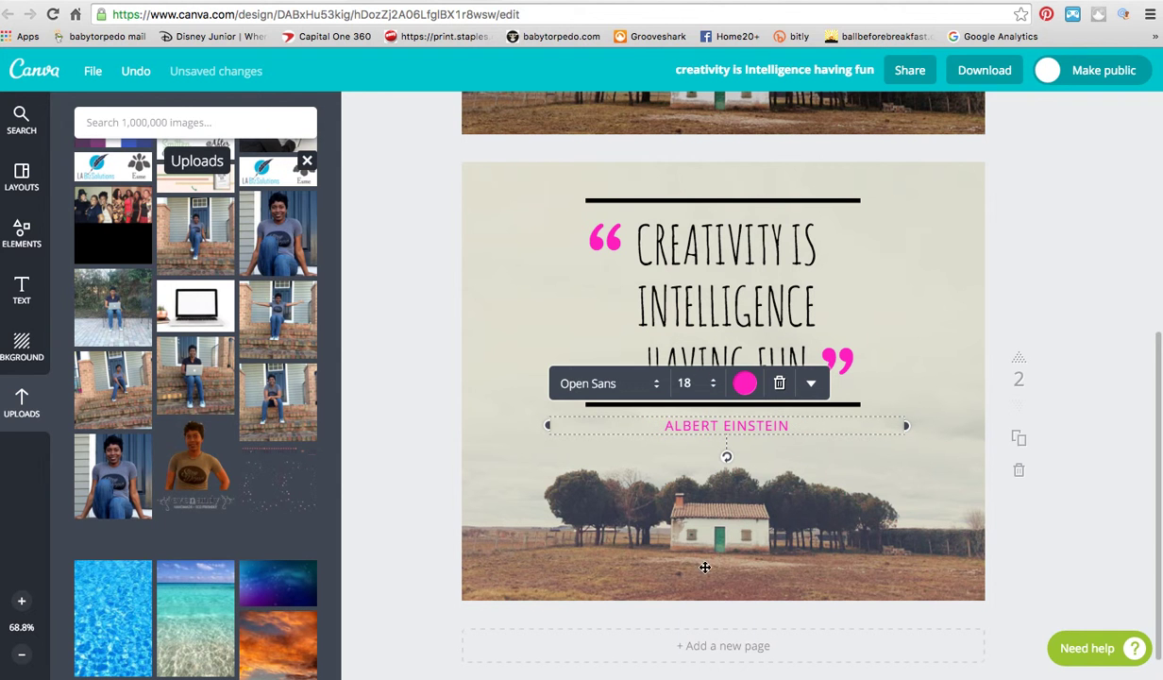
{"action": "left_click", "coordinate": [1096, 317]}
{"action": "left_click_drag", "start_coordinate": [776, 427], "coordinate": [769, 426]}
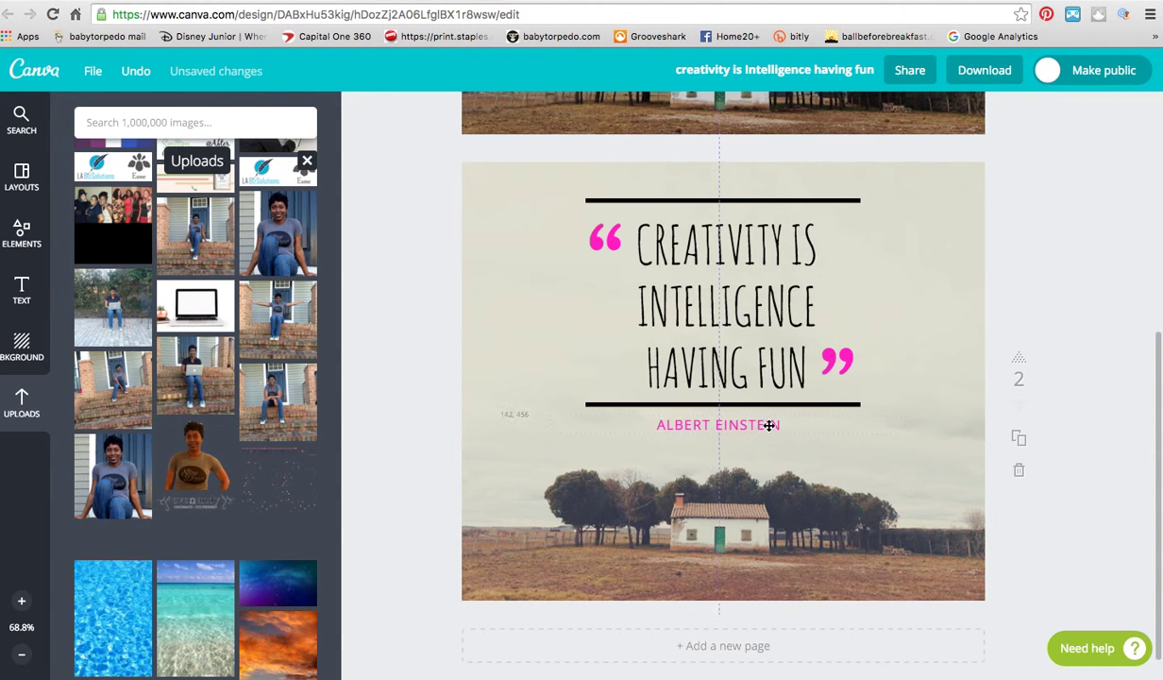
Nudge the background photo on page 2 slightly so its right edge lines up with the page edge
{"action": "left_click", "coordinate": [801, 535]}
{"action": "left_click_drag", "start_coordinate": [802, 535], "coordinate": [825, 540]}
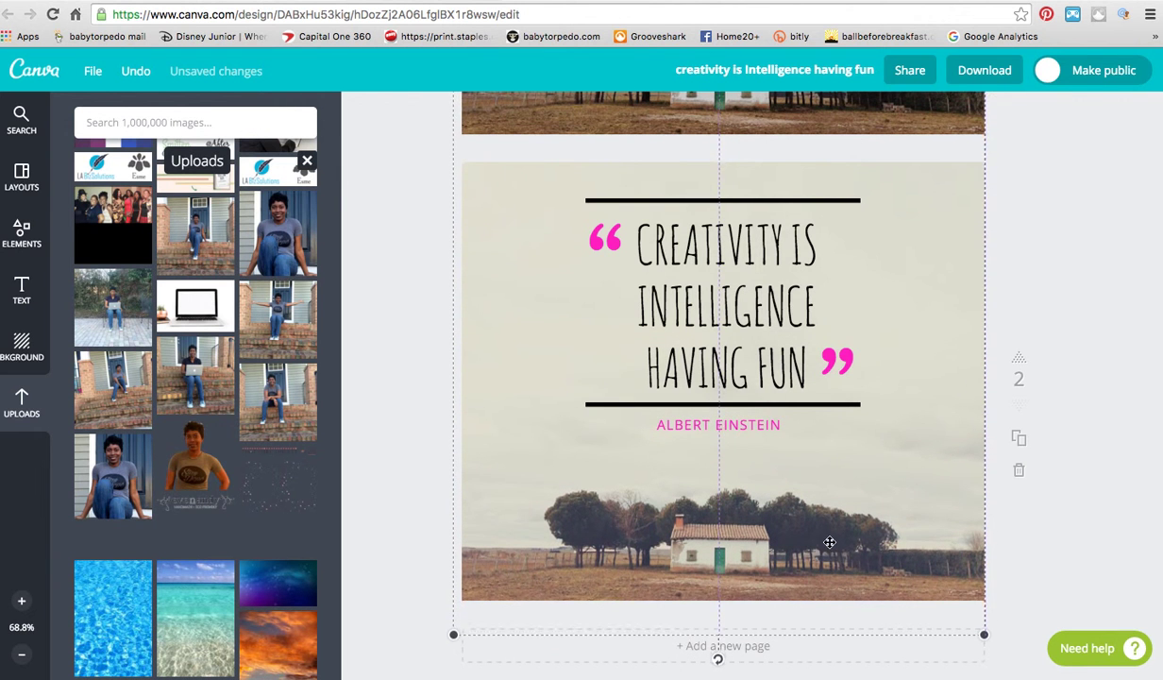
{"action": "left_click", "coordinate": [1046, 293]}
{"action": "left_click", "coordinate": [21, 288]}
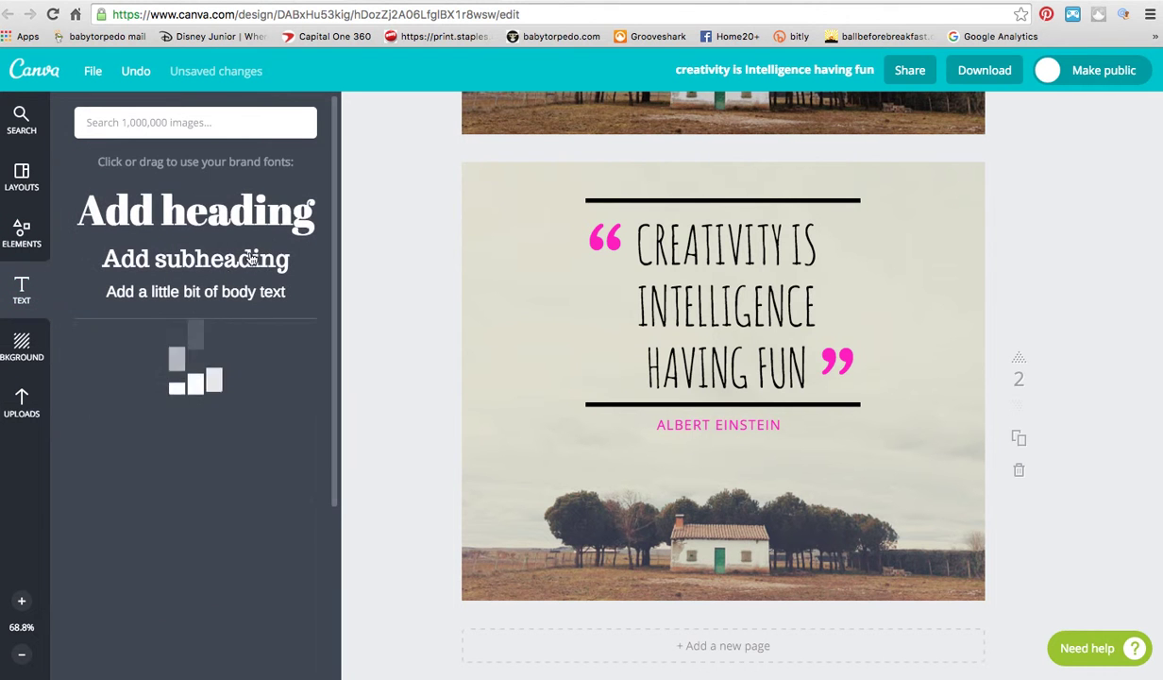
{"action": "left_click", "coordinate": [241, 299]}
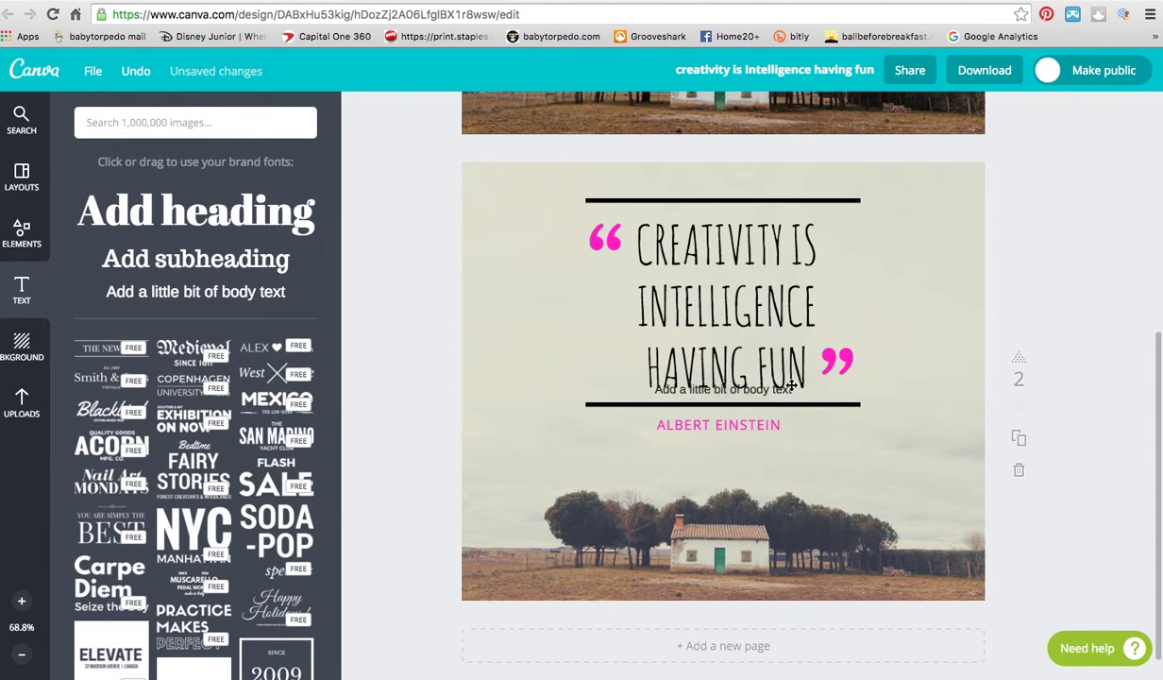
{"action": "left_click_drag", "start_coordinate": [745, 411], "coordinate": [746, 495]}
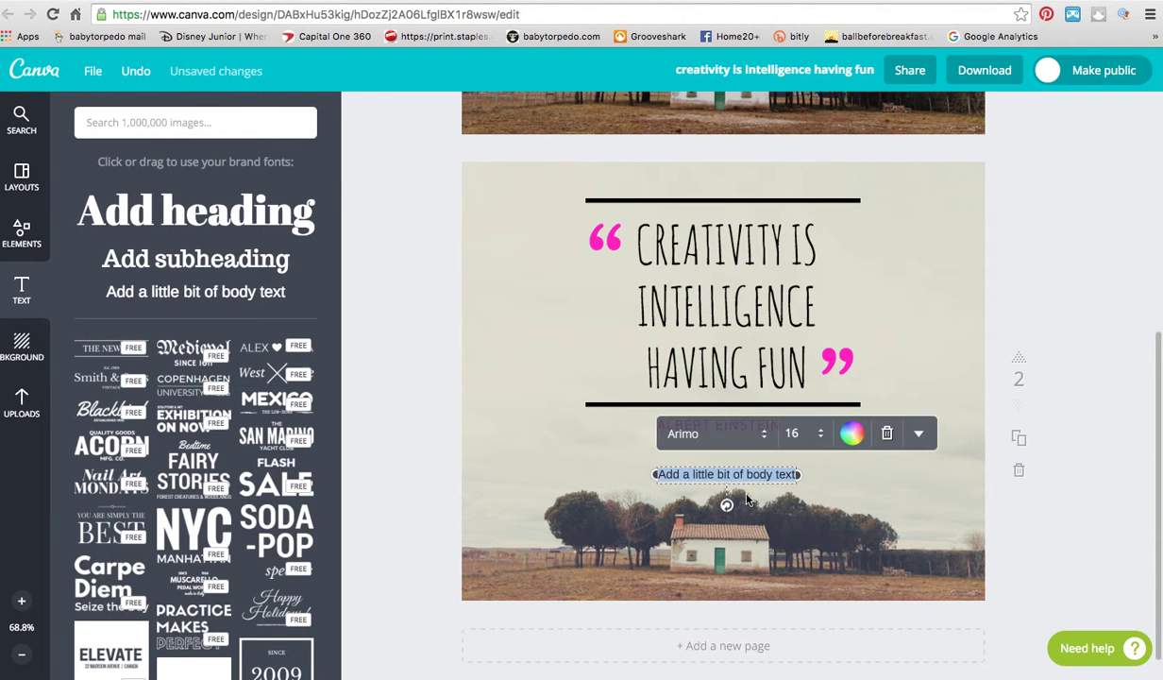
{"action": "type", "text": "www.thatgirlshelley.com"}
{"action": "left_click", "coordinate": [1045, 511]}
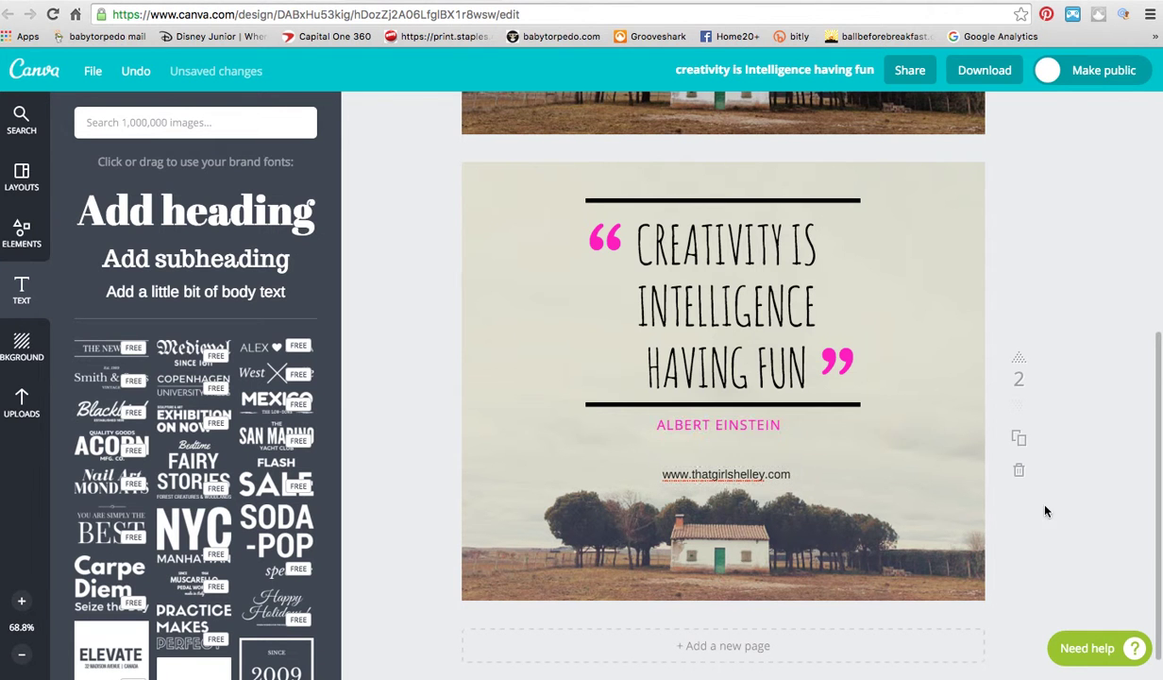
{"action": "mouse_move", "coordinate": [755, 480]}
{"action": "left_mouse_down"}
{"action": "mouse_move", "coordinate": [737, 472]}
{"action": "mouse_move", "coordinate": [755, 477]}
{"action": "left_mouse_up"}
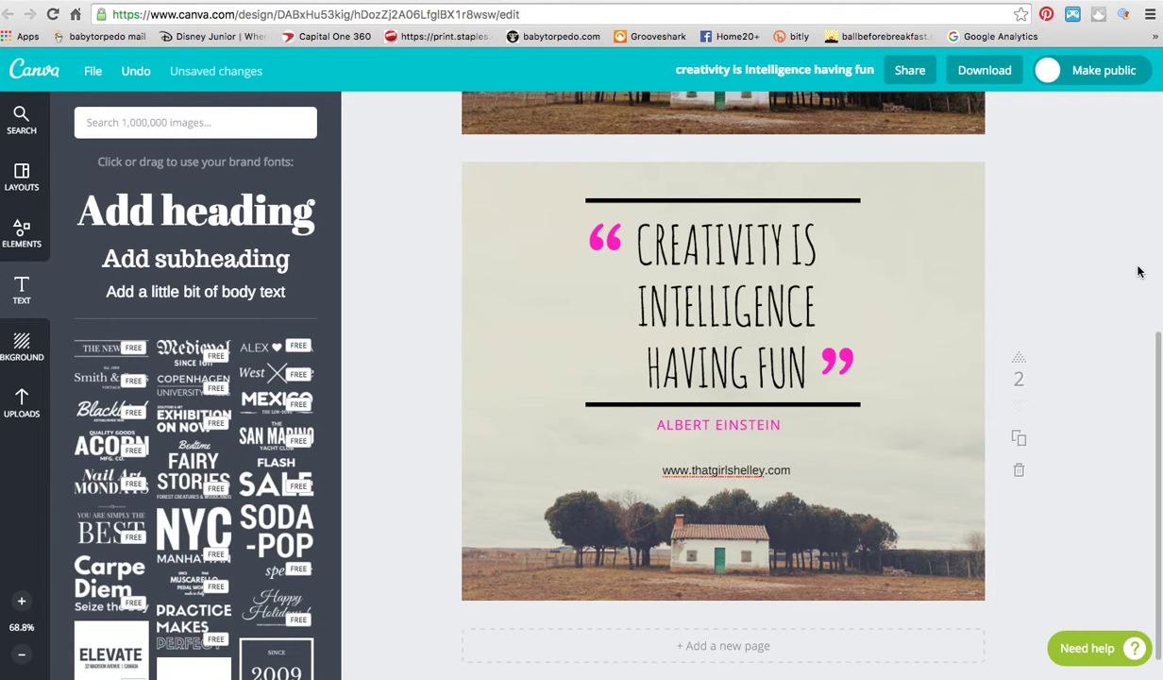
Centre the web address beneath the ALBERT EINSTEIN credit, slightly lower on page 2
{"action": "scroll", "coordinate": [1138, 272], "scroll_direction": "down", "scroll_amount": 1}
{"action": "scroll", "coordinate": [1137, 272], "scroll_direction": "up", "scroll_amount": 2}
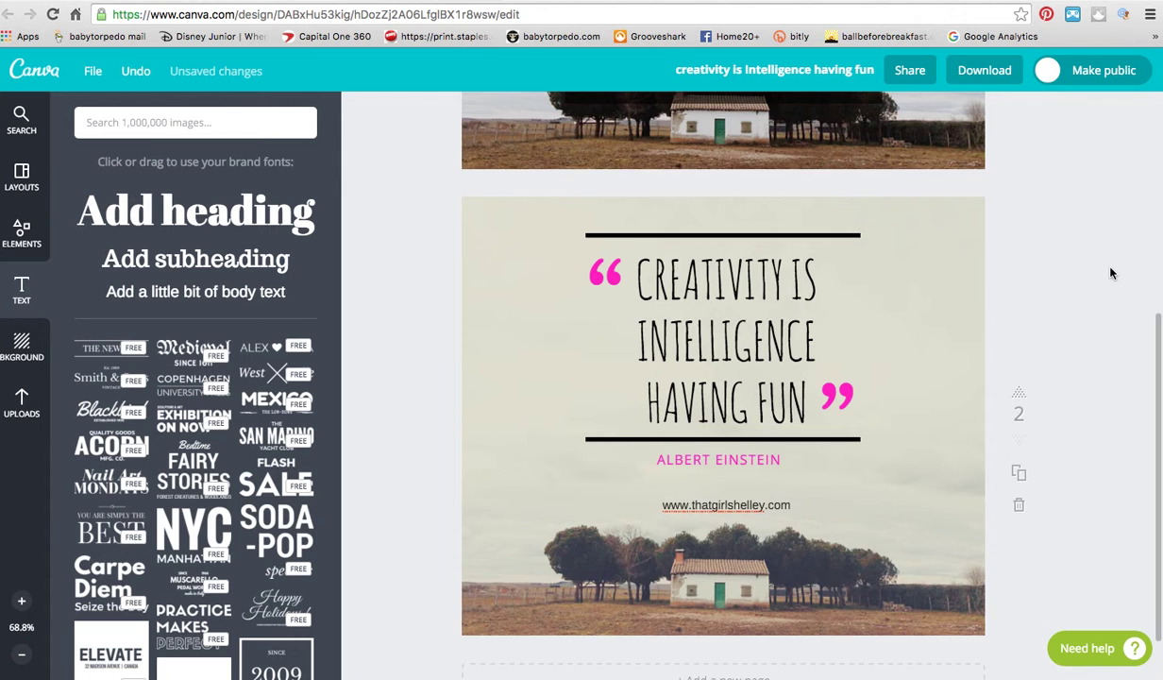
{"action": "scroll", "coordinate": [1111, 273], "scroll_direction": "up", "scroll_amount": 2}
{"action": "scroll", "coordinate": [1111, 272], "scroll_direction": "down", "scroll_amount": 1}
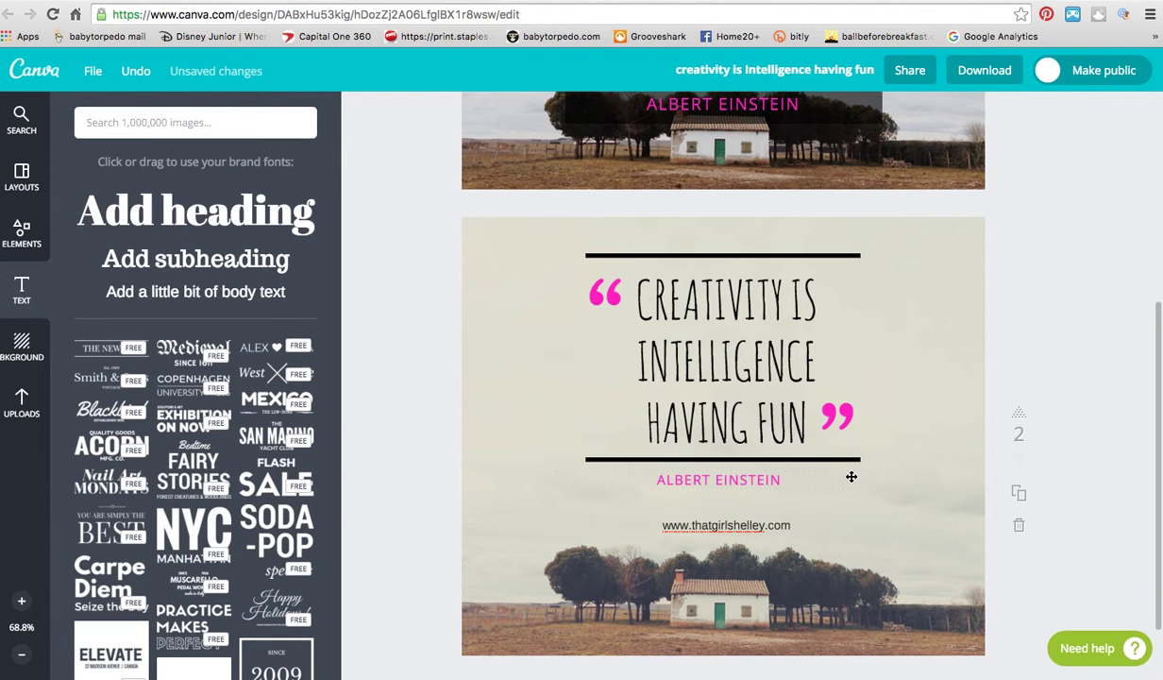
{"action": "mouse_move", "coordinate": [774, 525]}
{"action": "left_mouse_down"}
{"action": "mouse_move", "coordinate": [763, 519]}
{"action": "mouse_move", "coordinate": [769, 529]}
{"action": "left_mouse_up"}
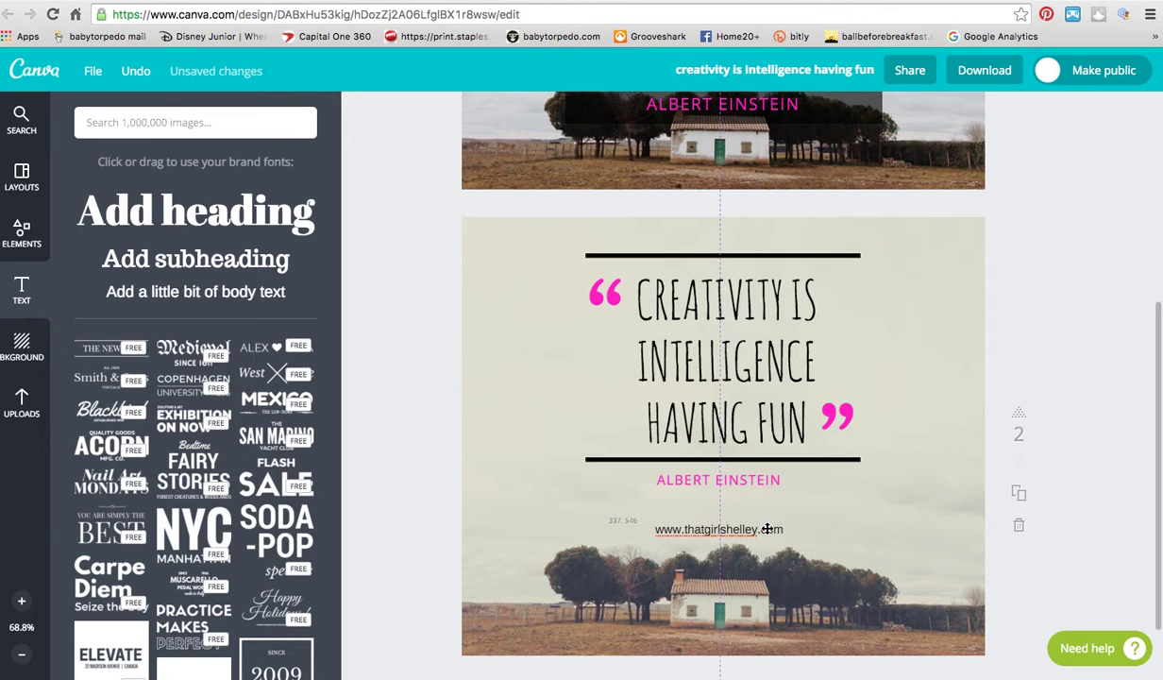
{"action": "left_click_drag", "start_coordinate": [751, 530], "coordinate": [748, 529]}
Move the web address down to the lower edge of the page 2 photo, colour it white and centre it there
{"action": "scroll", "coordinate": [1030, 333], "scroll_direction": "up", "scroll_amount": 5}
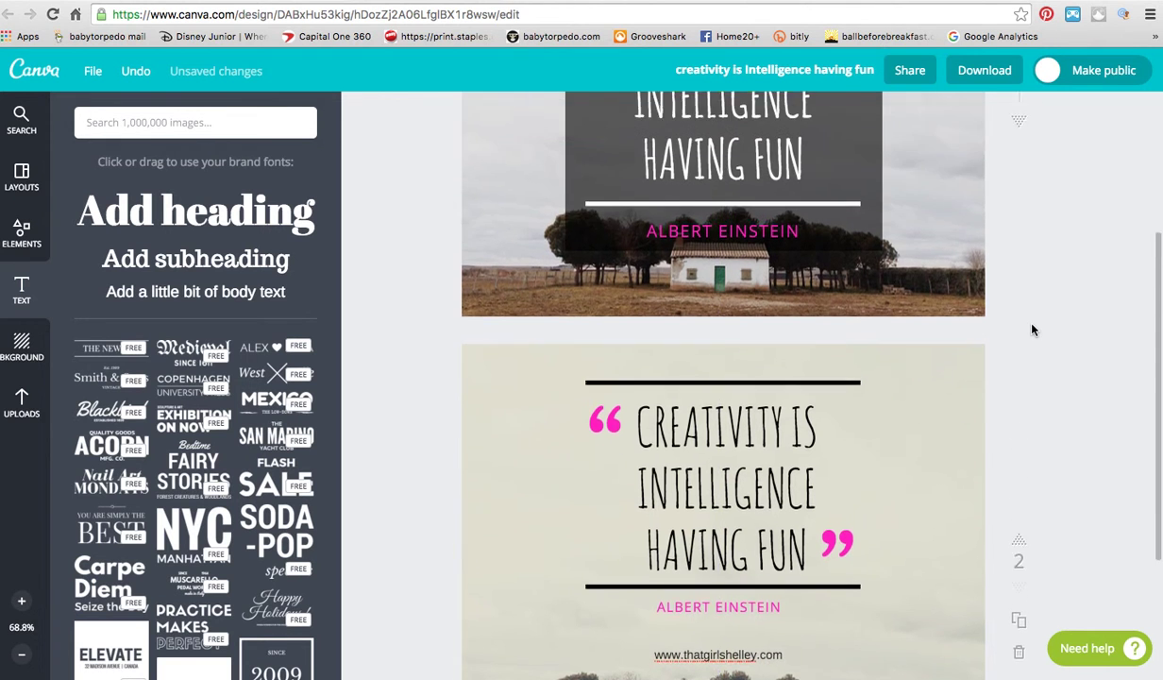
{"action": "scroll", "coordinate": [1032, 325], "scroll_direction": "down", "scroll_amount": 5}
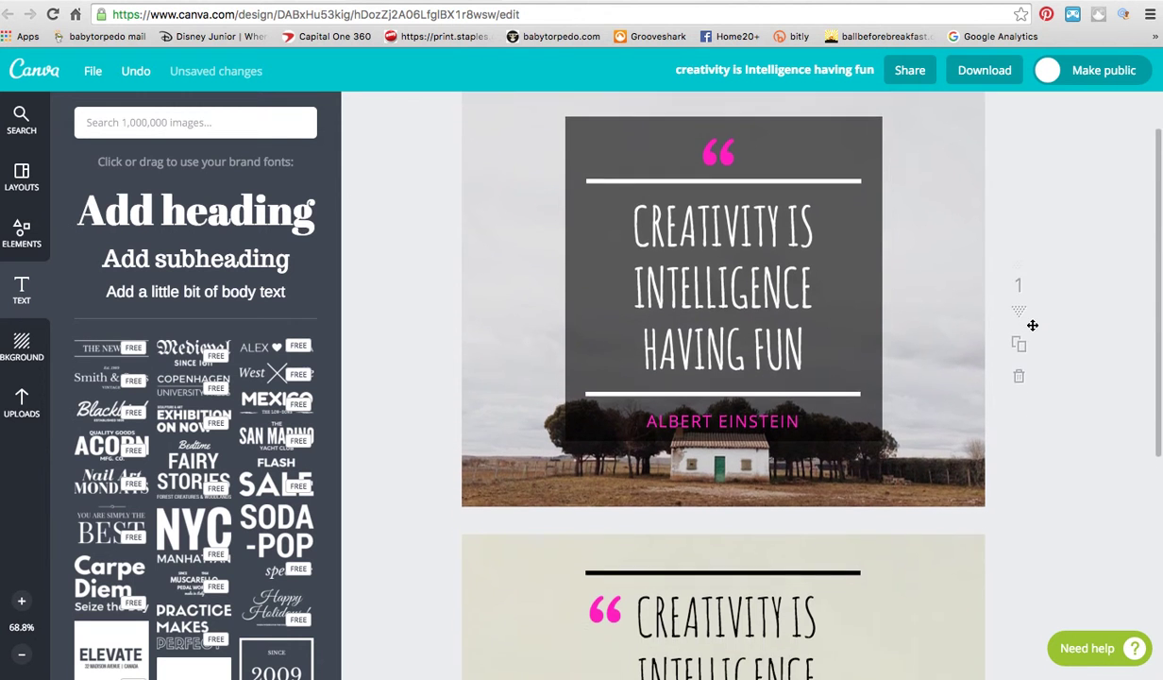
{"action": "scroll", "coordinate": [1032, 324], "scroll_direction": "down", "scroll_amount": 1}
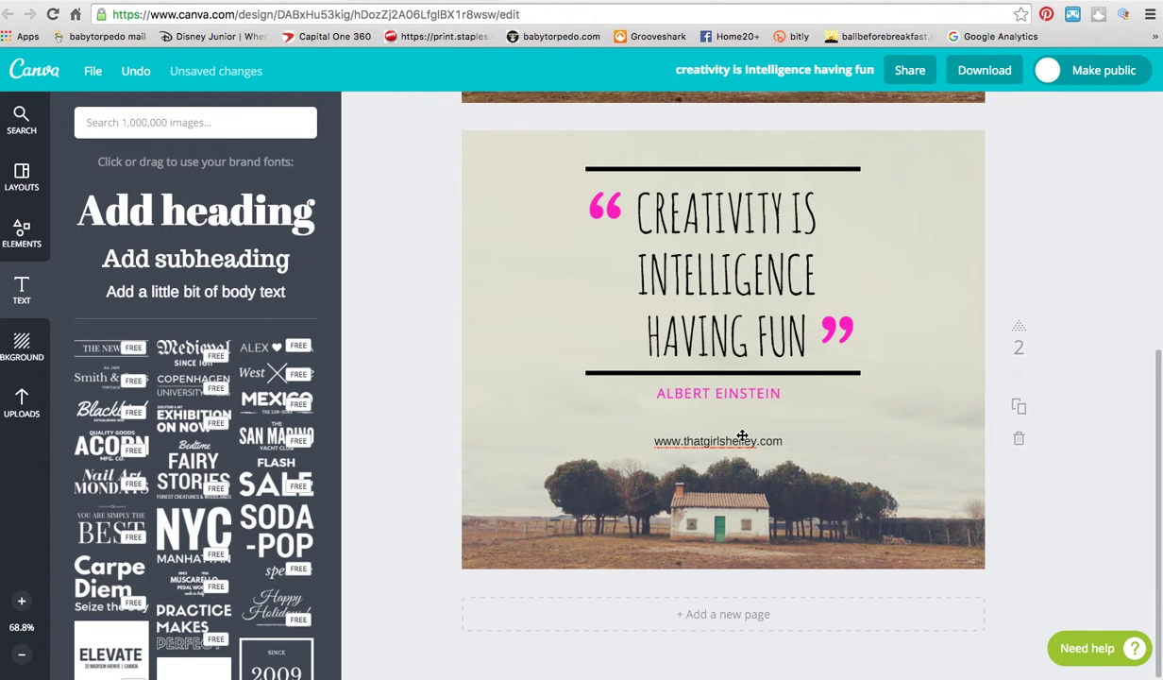
{"action": "left_click_drag", "start_coordinate": [742, 443], "coordinate": [739, 560]}
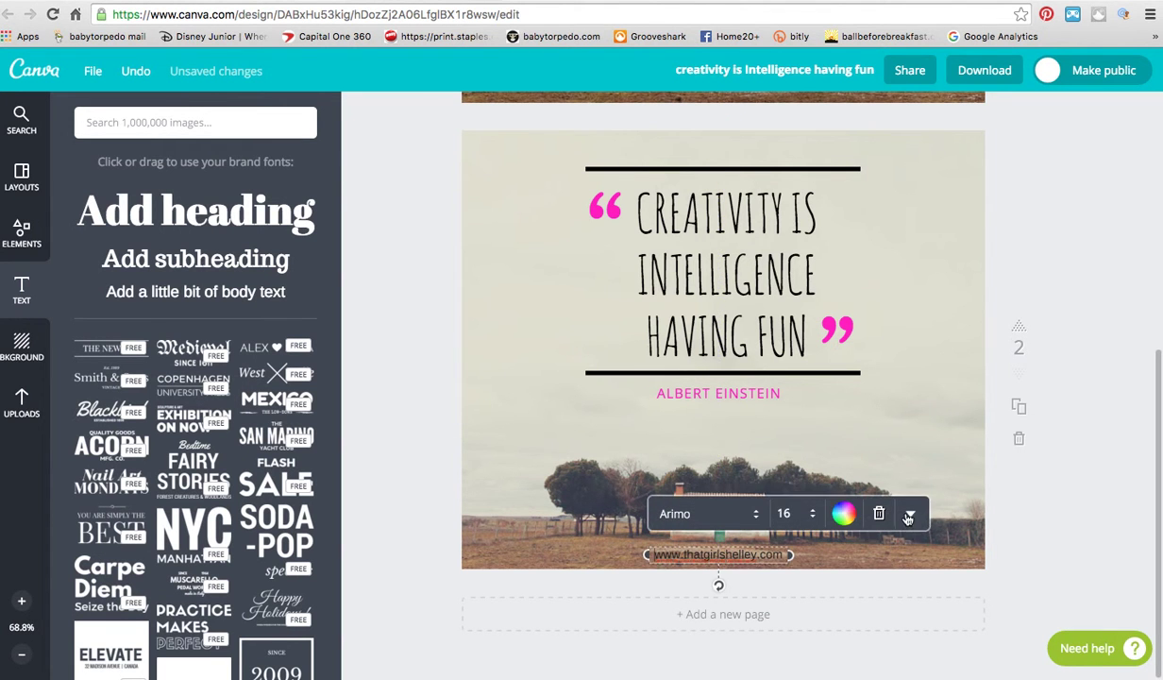
{"action": "left_click", "coordinate": [844, 513]}
{"action": "left_click", "coordinate": [897, 559]}
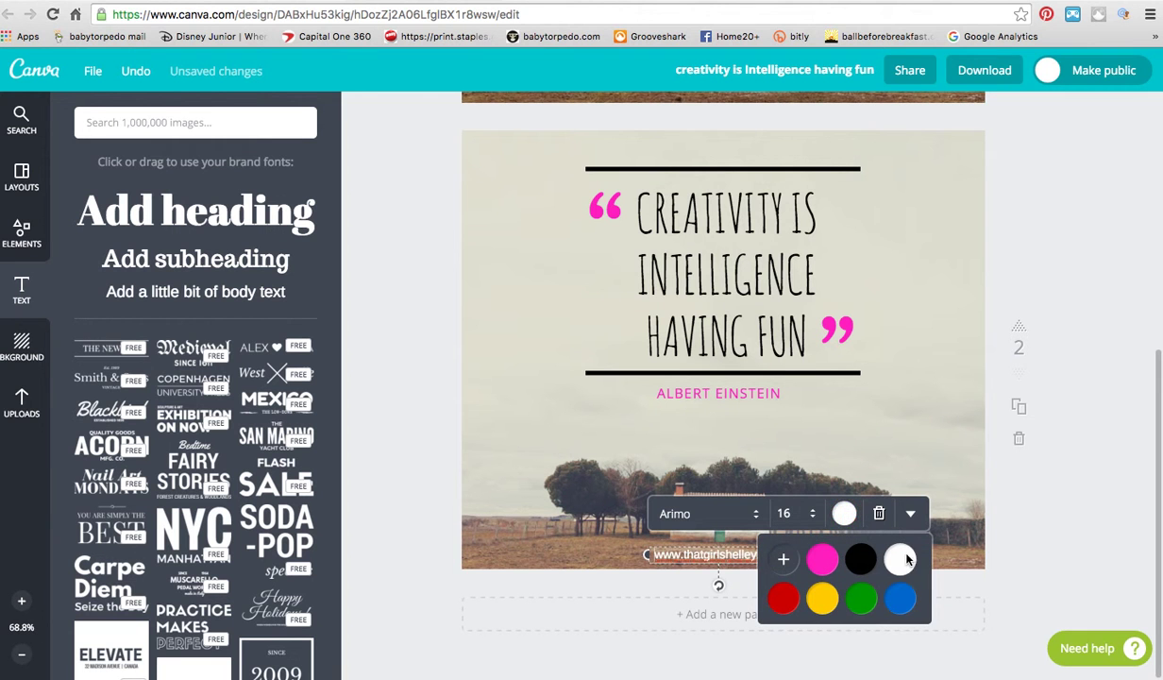
{"action": "left_click", "coordinate": [1098, 371]}
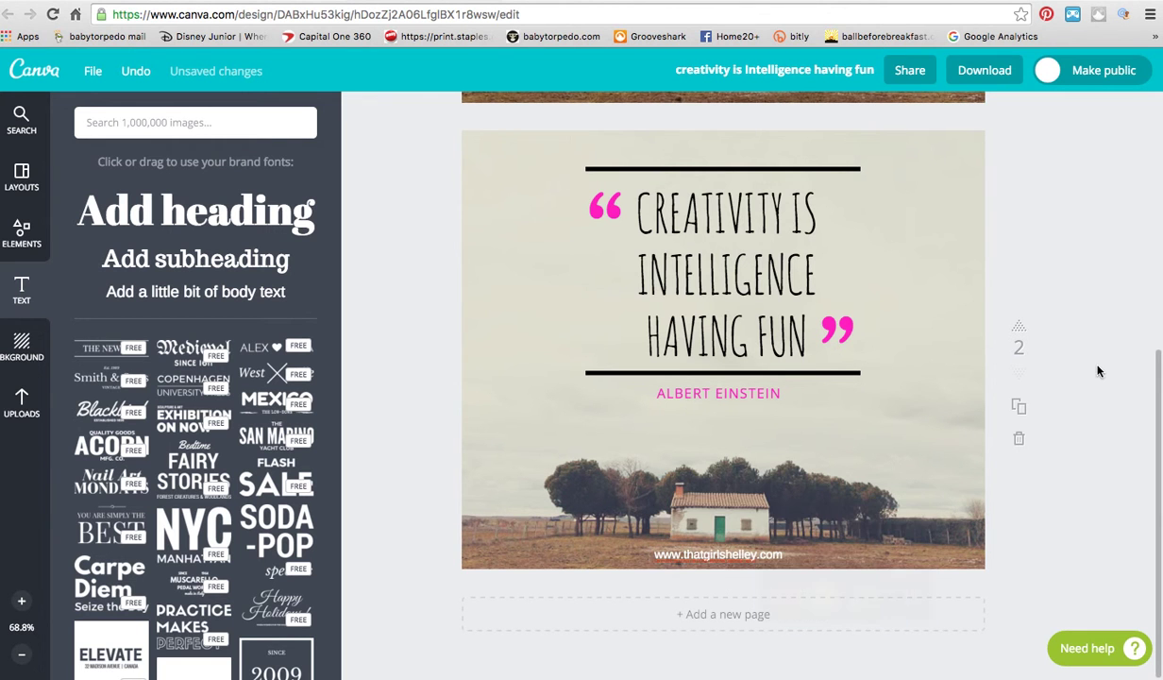
{"action": "left_click", "coordinate": [725, 561]}
{"action": "left_click_drag", "start_coordinate": [742, 561], "coordinate": [746, 565]}
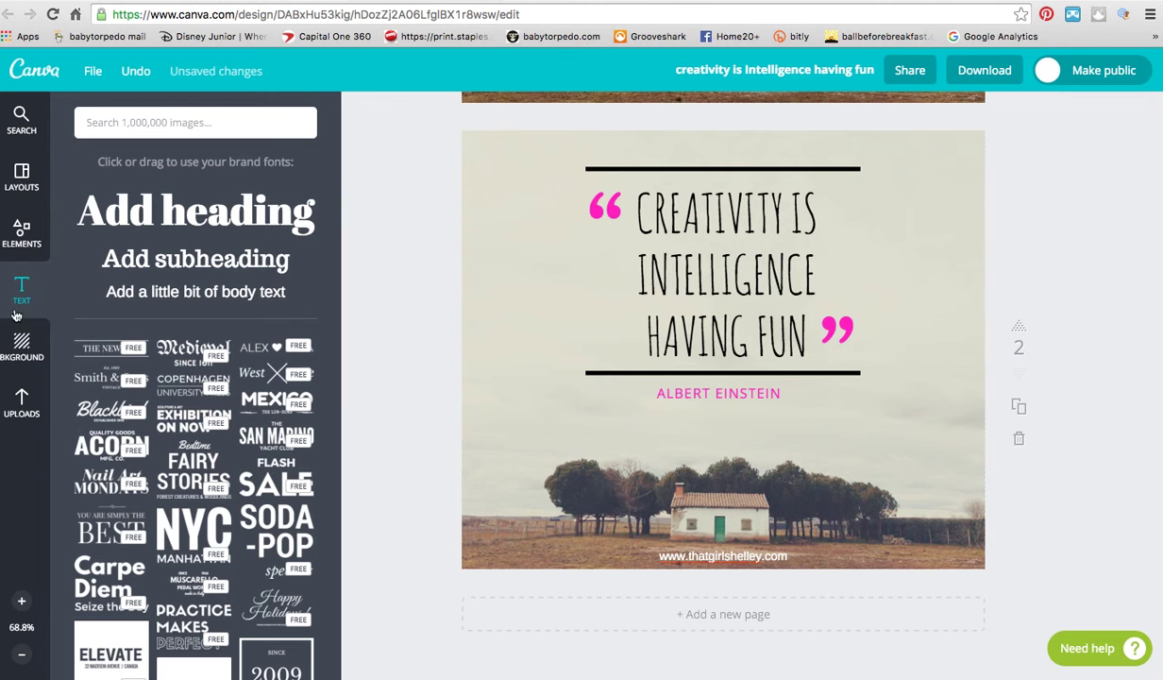
Apply the white dotted diamond pattern as the background of page 1 in place of the photo
{"action": "left_click", "coordinate": [22, 345]}
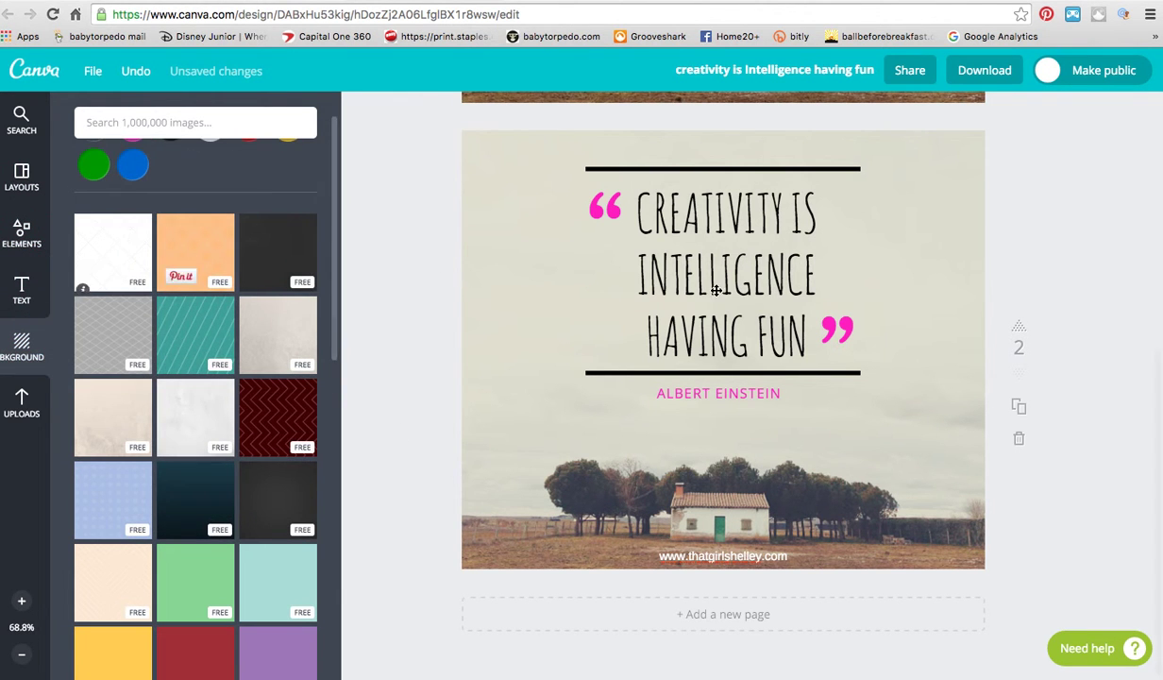
{"action": "scroll", "coordinate": [783, 299], "scroll_direction": "up", "scroll_amount": 5}
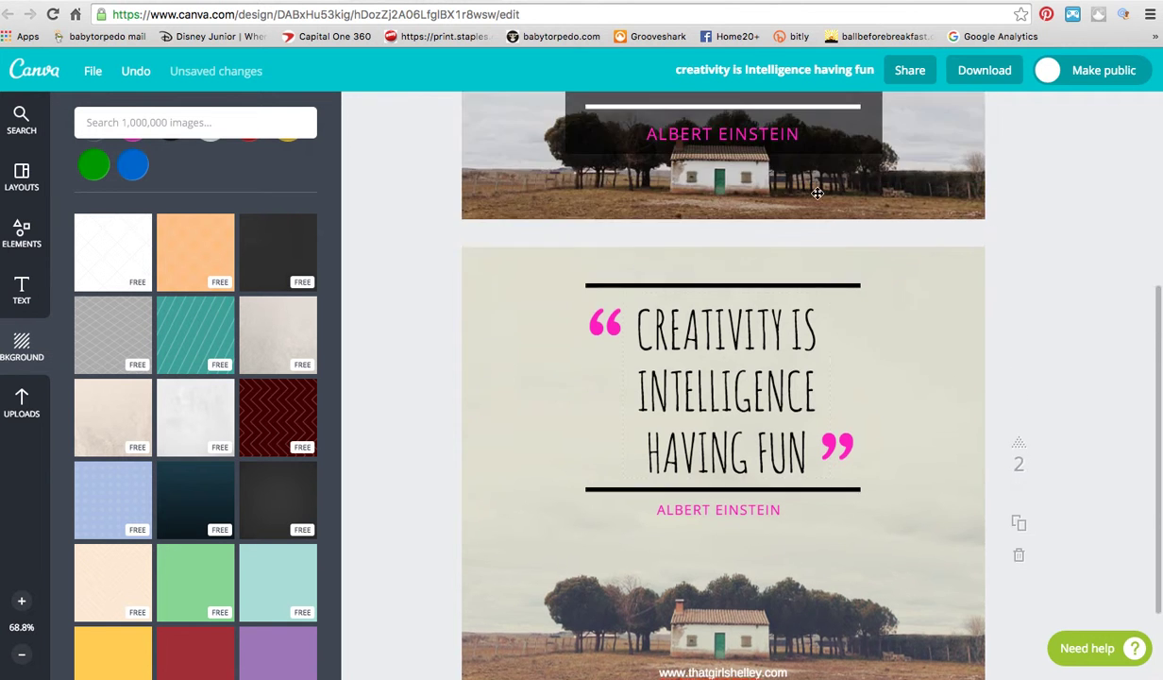
{"action": "scroll", "coordinate": [817, 190], "scroll_direction": "down", "scroll_amount": 5}
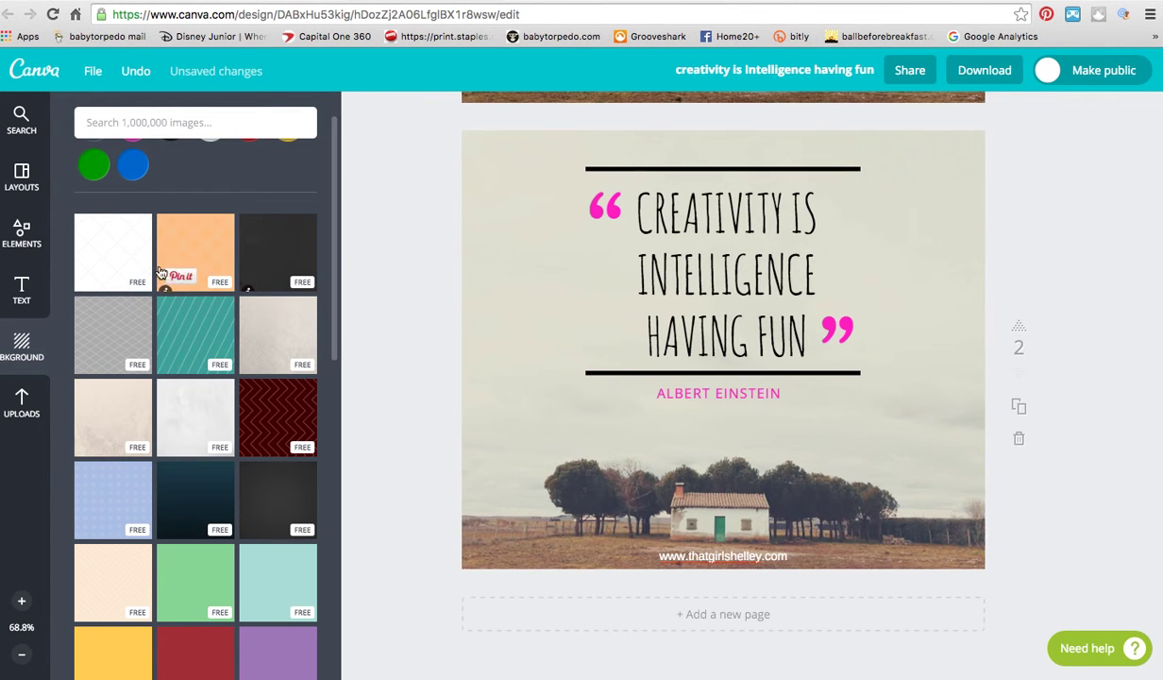
{"action": "left_click", "coordinate": [502, 340]}
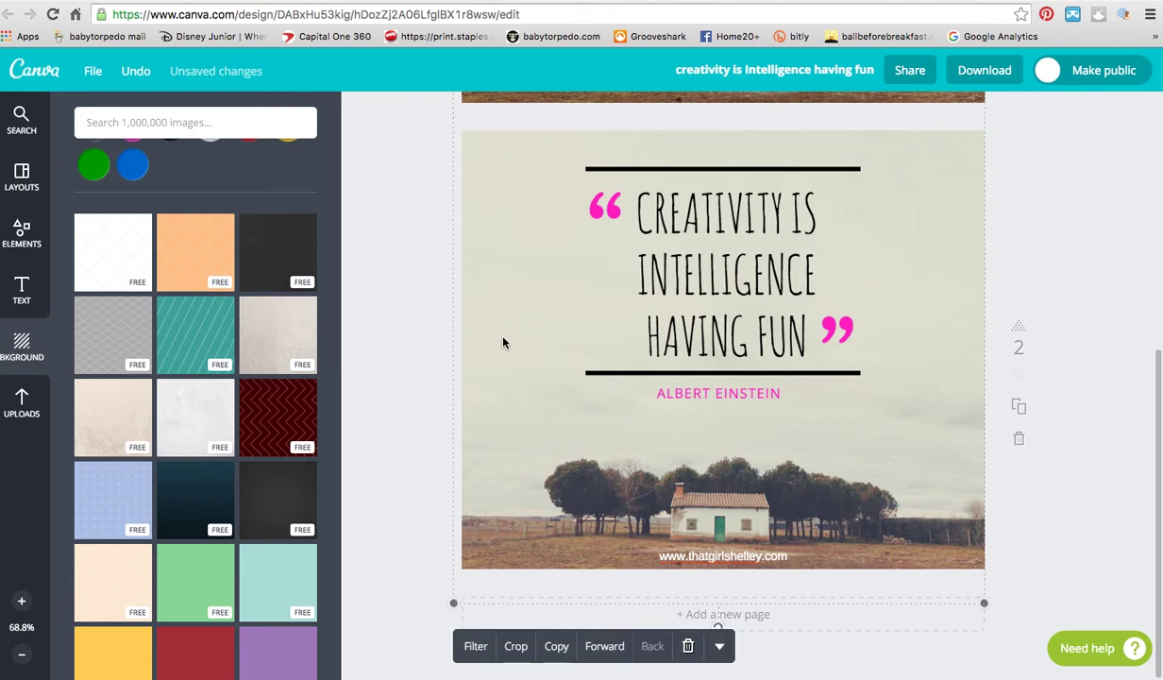
{"action": "left_click", "coordinate": [140, 247]}
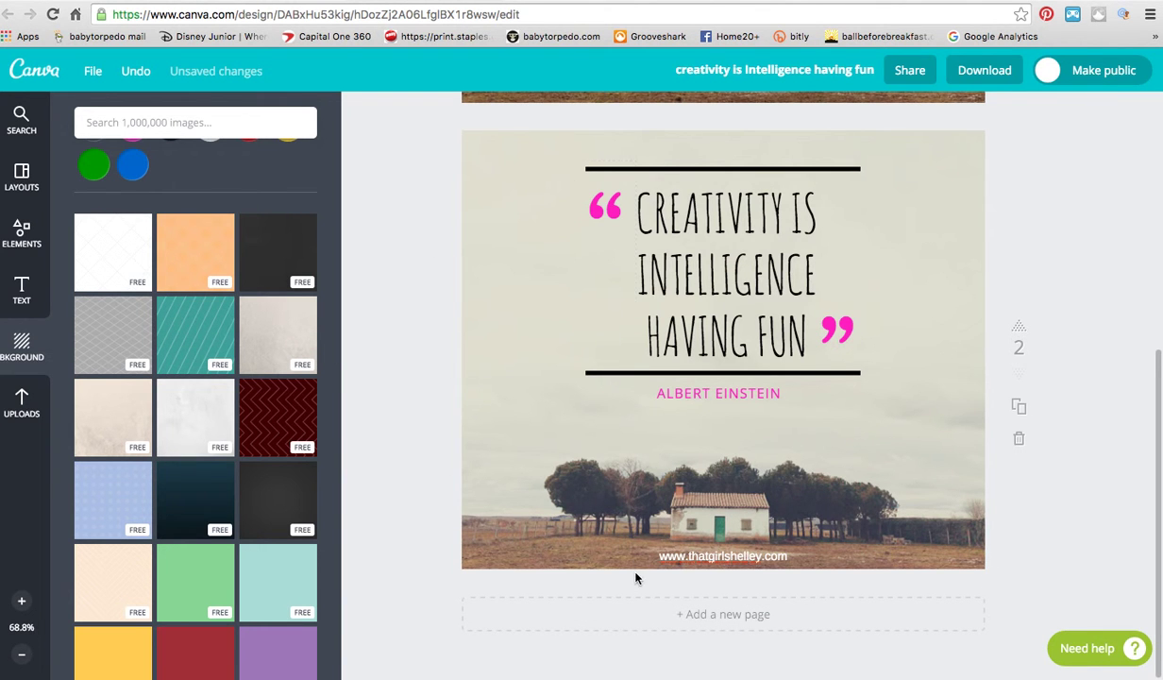
{"action": "scroll", "coordinate": [635, 578], "scroll_direction": "up", "scroll_amount": 5}
{"action": "scroll", "coordinate": [627, 555], "scroll_direction": "down", "scroll_amount": 1}
{"action": "left_click", "coordinate": [467, 236]}
{"action": "left_click", "coordinate": [112, 252]}
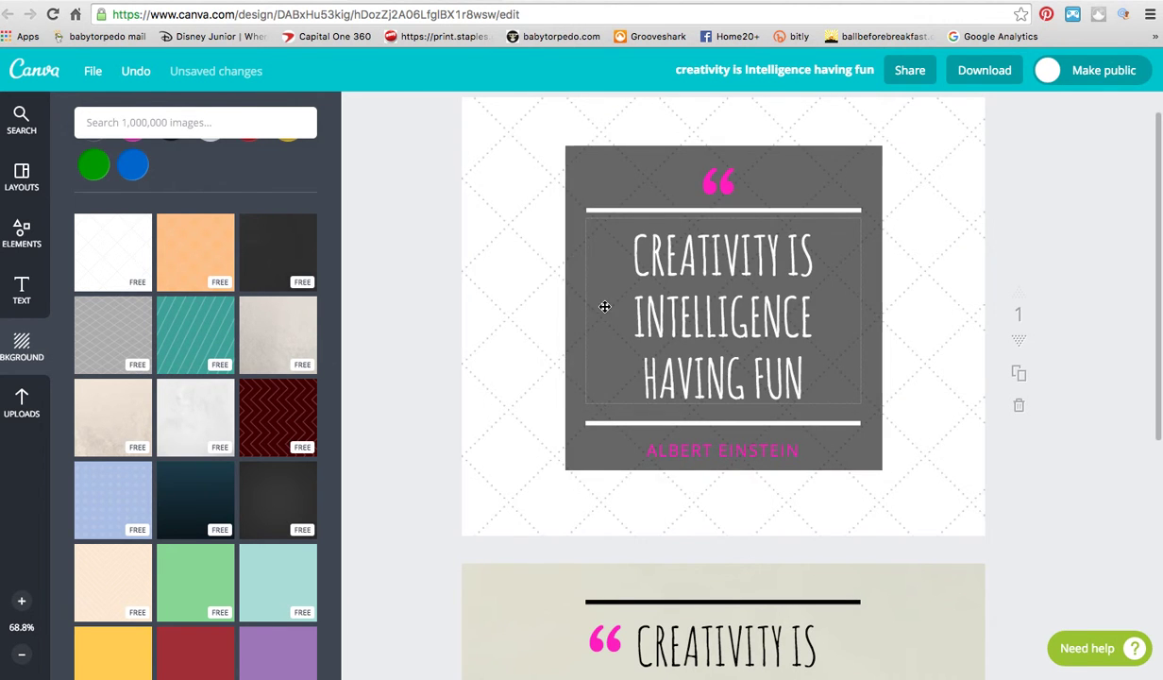
Move and shrink the diamond pattern on page 1, and delete it from the page
{"action": "left_click_drag", "start_coordinate": [530, 329], "coordinate": [535, 460]}
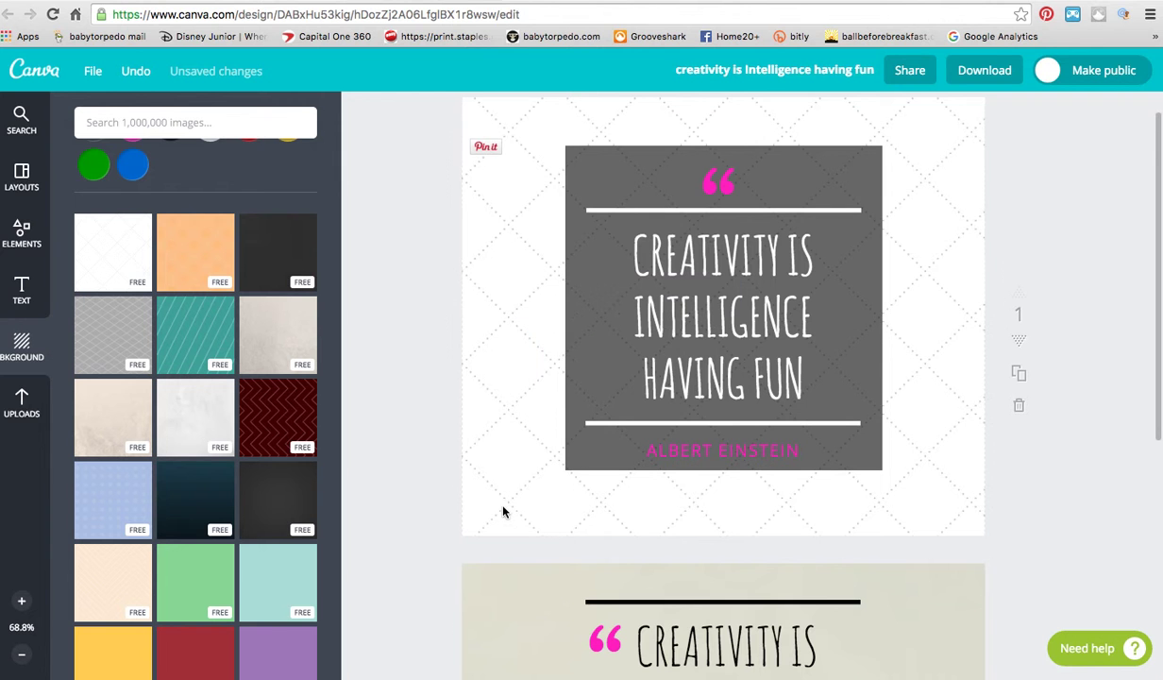
{"action": "left_click", "coordinate": [500, 481]}
{"action": "left_click_drag", "start_coordinate": [497, 403], "coordinate": [509, 620]}
{"action": "left_click_drag", "start_coordinate": [998, 165], "coordinate": [940, 455]}
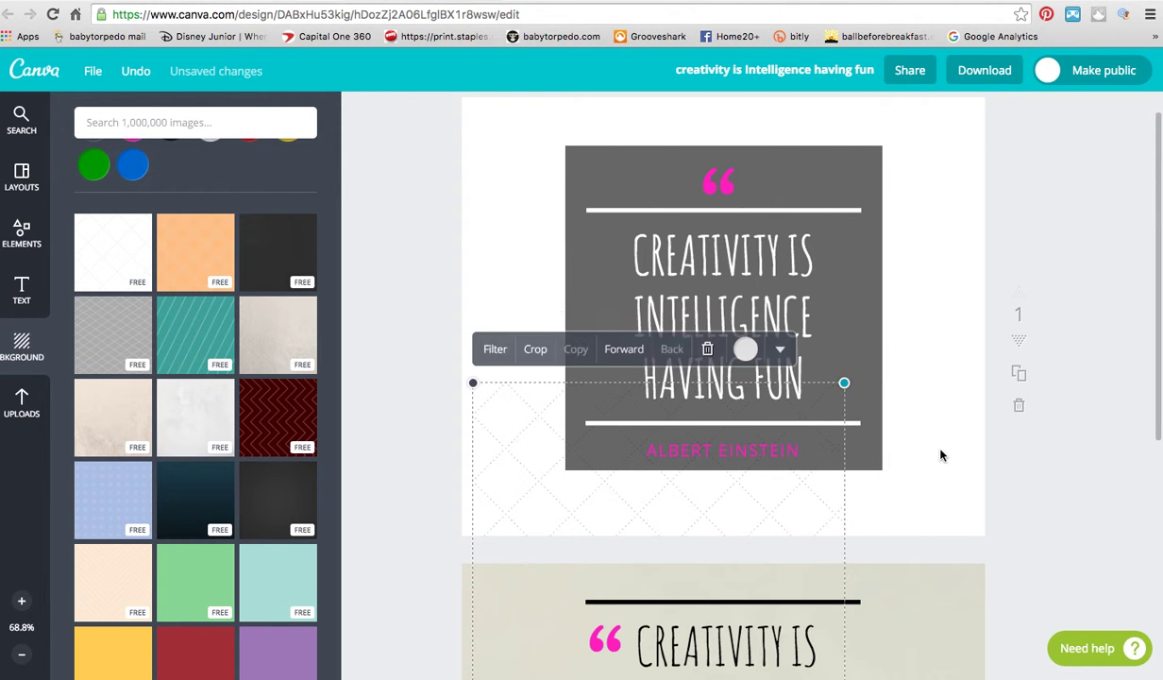
{"action": "left_click", "coordinate": [706, 347]}
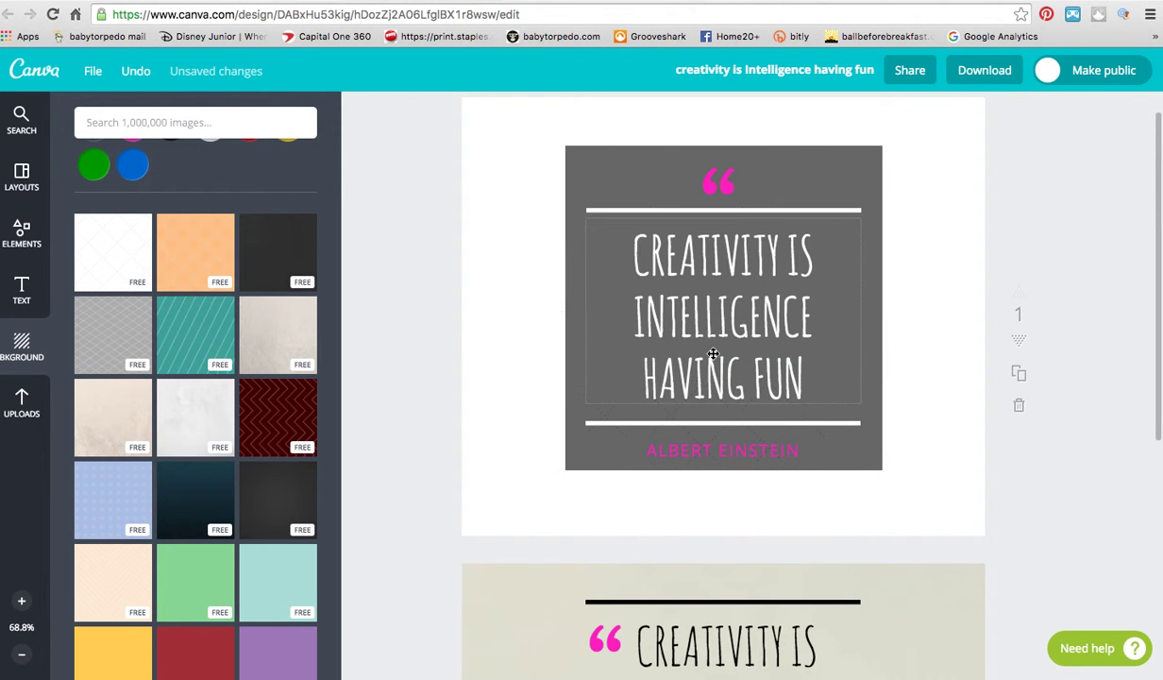
Insert a square shape on page 2
{"action": "scroll", "coordinate": [900, 406], "scroll_direction": "down", "scroll_amount": 5}
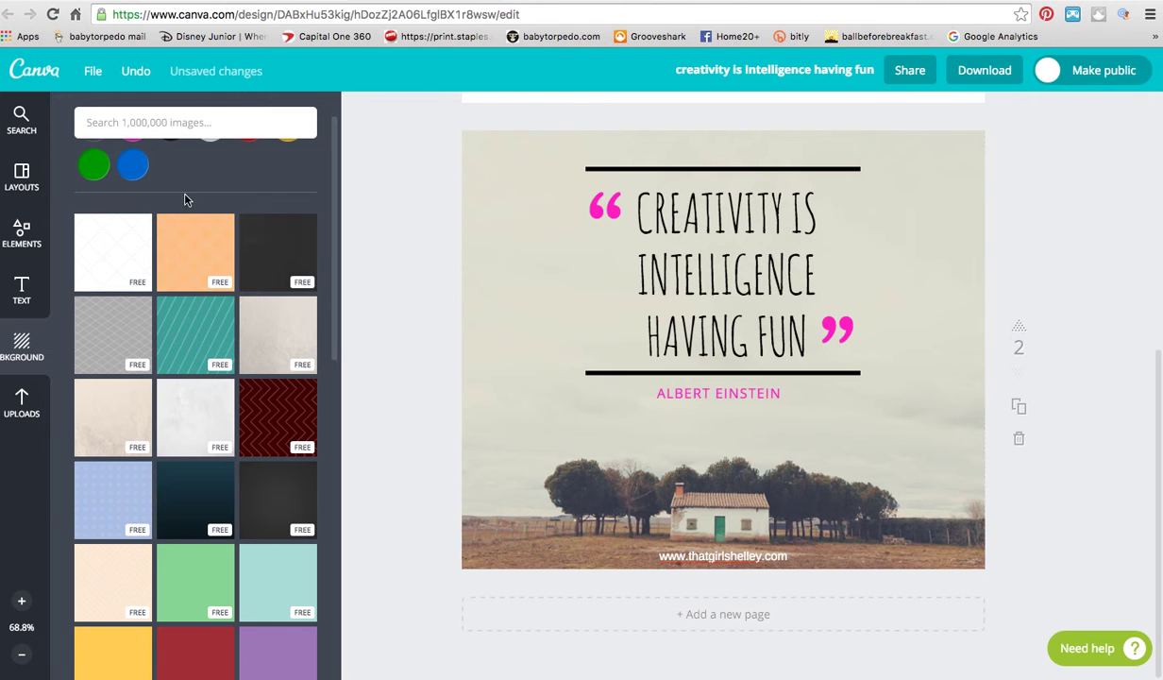
{"action": "left_click", "coordinate": [21, 232]}
{"action": "left_click", "coordinate": [108, 308]}
{"action": "left_click", "coordinate": [107, 306]}
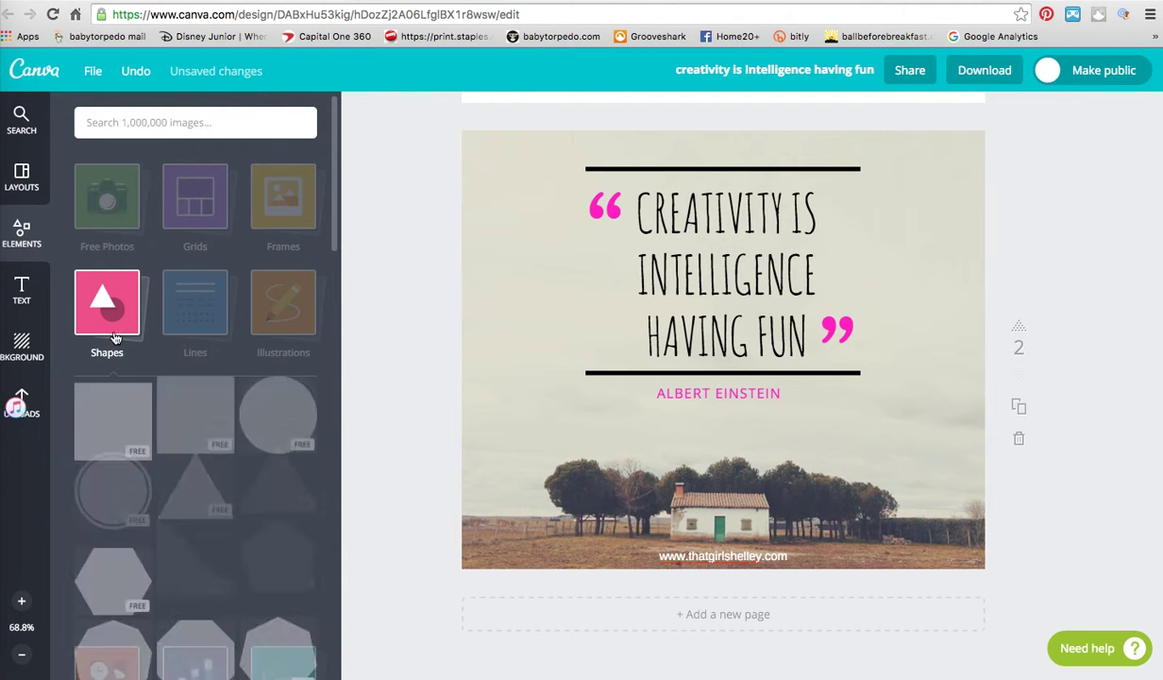
{"action": "left_click", "coordinate": [115, 444]}
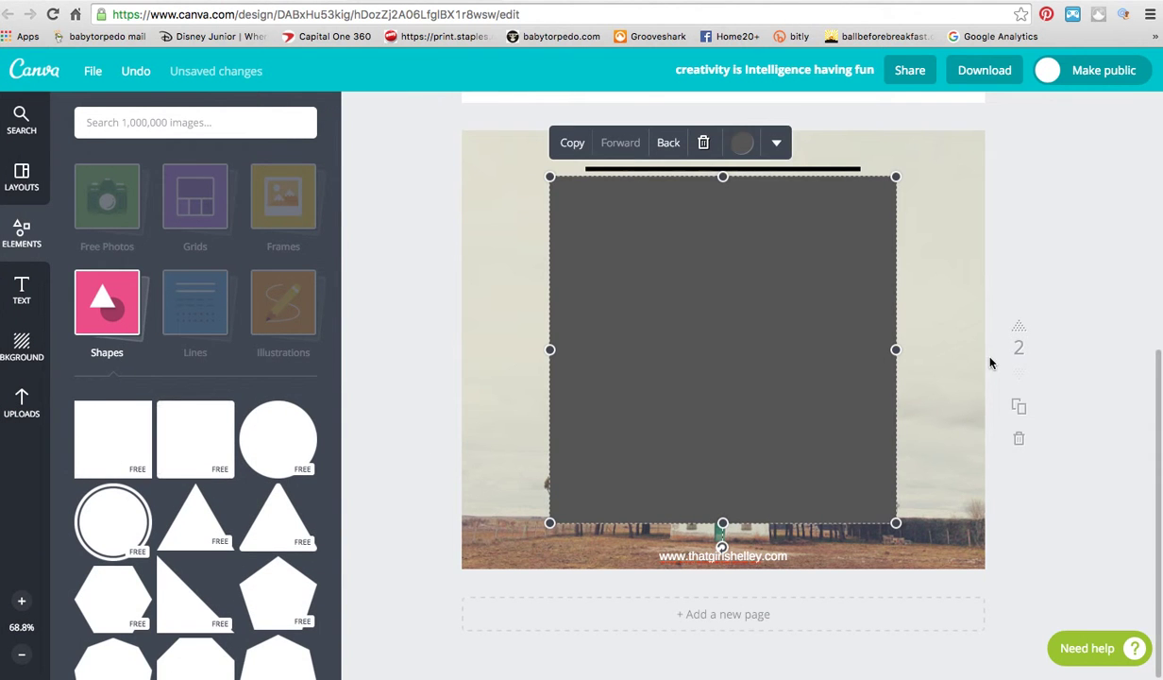
Flatten and narrow the square into a small bar and place it over the web address at the lower edge of page 2
{"action": "left_click_drag", "start_coordinate": [720, 181], "coordinate": [722, 488]}
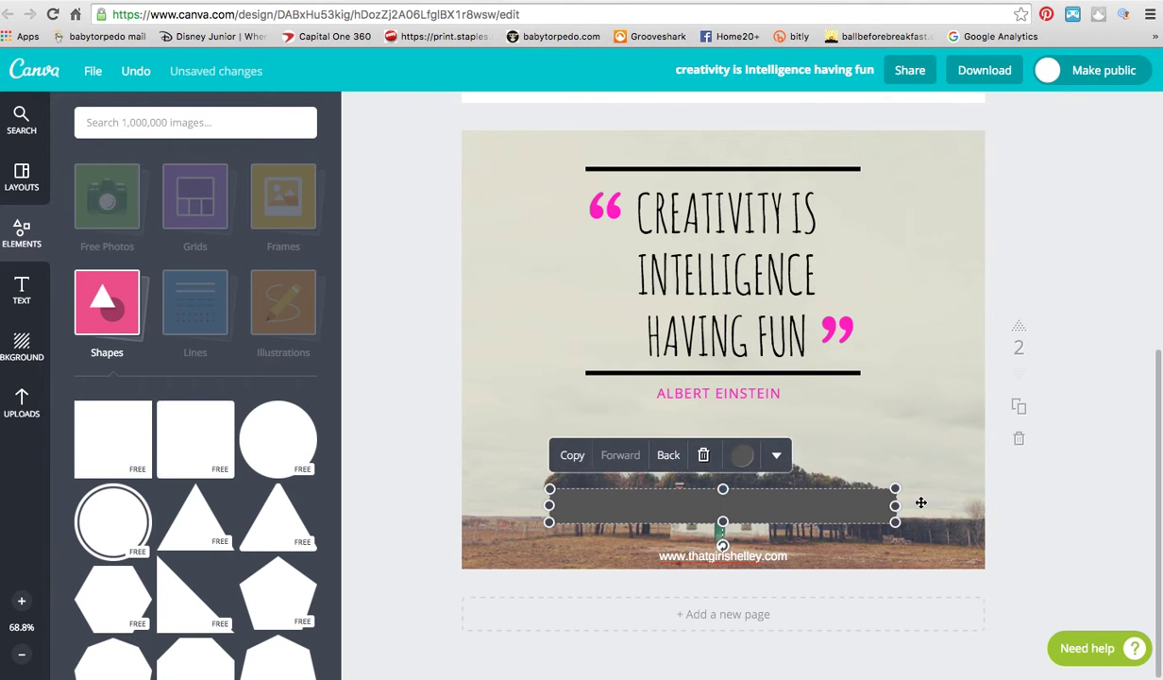
{"action": "left_click_drag", "start_coordinate": [905, 510], "coordinate": [757, 506]}
{"action": "left_click_drag", "start_coordinate": [549, 506], "coordinate": [605, 506]}
{"action": "left_click_drag", "start_coordinate": [680, 490], "coordinate": [729, 561]}
{"action": "left_click", "coordinate": [1040, 525]}
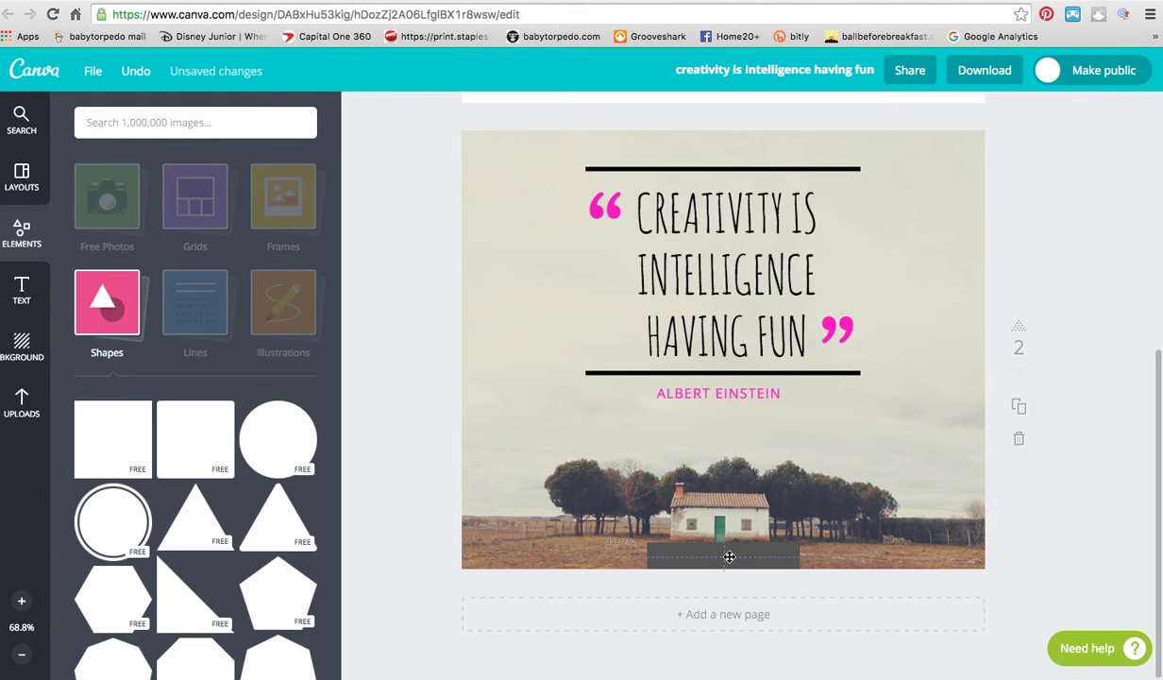
Widen the grey bar slightly on both sides so it extends past the web address
{"action": "left_click", "coordinate": [787, 557]}
{"action": "left_click_drag", "start_coordinate": [793, 550], "coordinate": [803, 550]}
{"action": "left_click_drag", "start_coordinate": [640, 551], "coordinate": [635, 551]}
Layer the grey bar behind the web address but in front of the photo, and trim its height to fit the text
{"action": "left_click", "coordinate": [755, 504]}
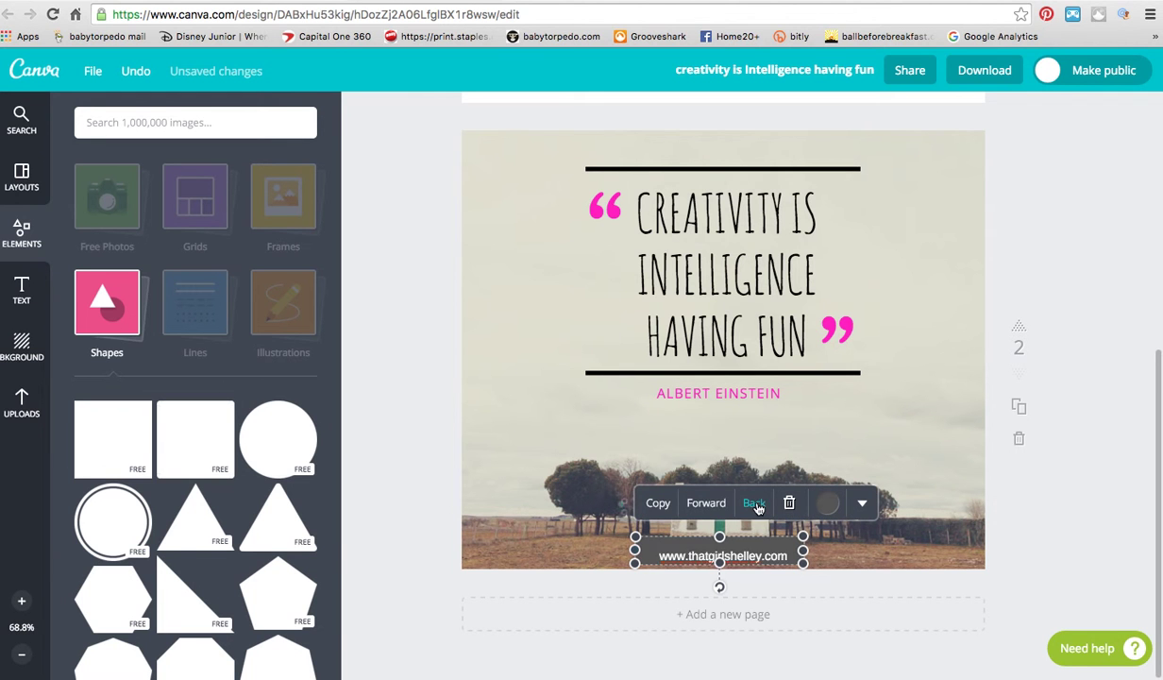
{"action": "left_click", "coordinate": [755, 504]}
{"action": "left_click", "coordinate": [706, 502]}
{"action": "left_click_drag", "start_coordinate": [720, 538], "coordinate": [720, 547]}
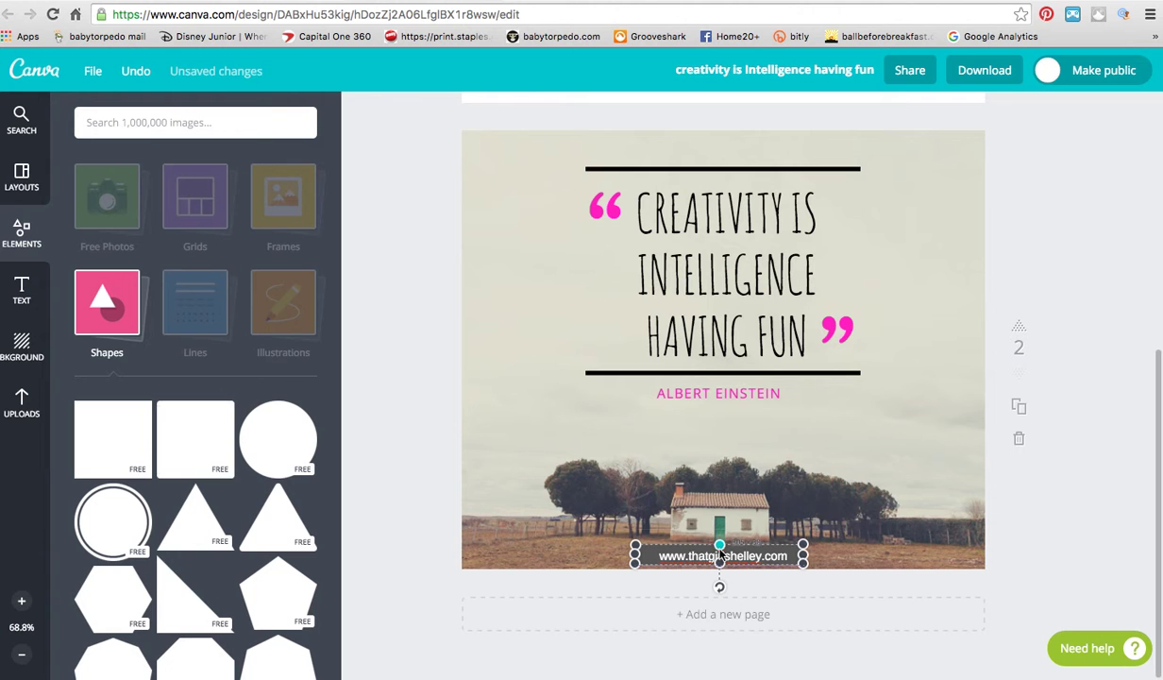
{"action": "left_click", "coordinate": [758, 590]}
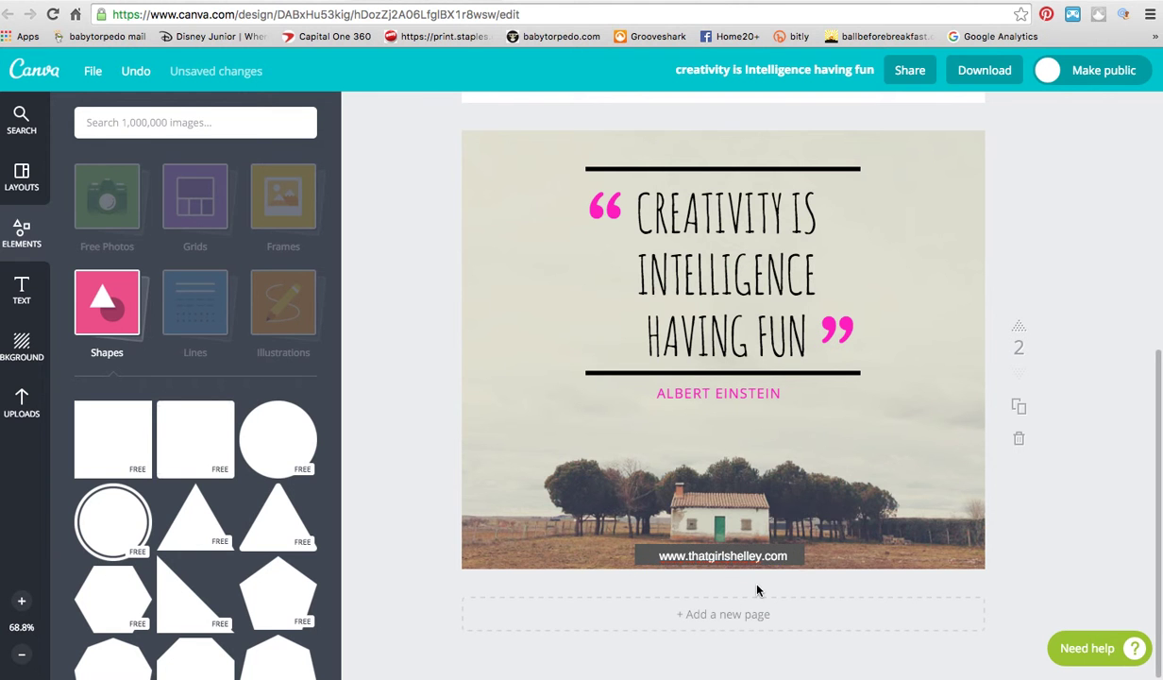
Change the colour of the bar behind the web address to pink
{"action": "left_click", "coordinate": [798, 549]}
{"action": "left_click", "coordinate": [828, 512]}
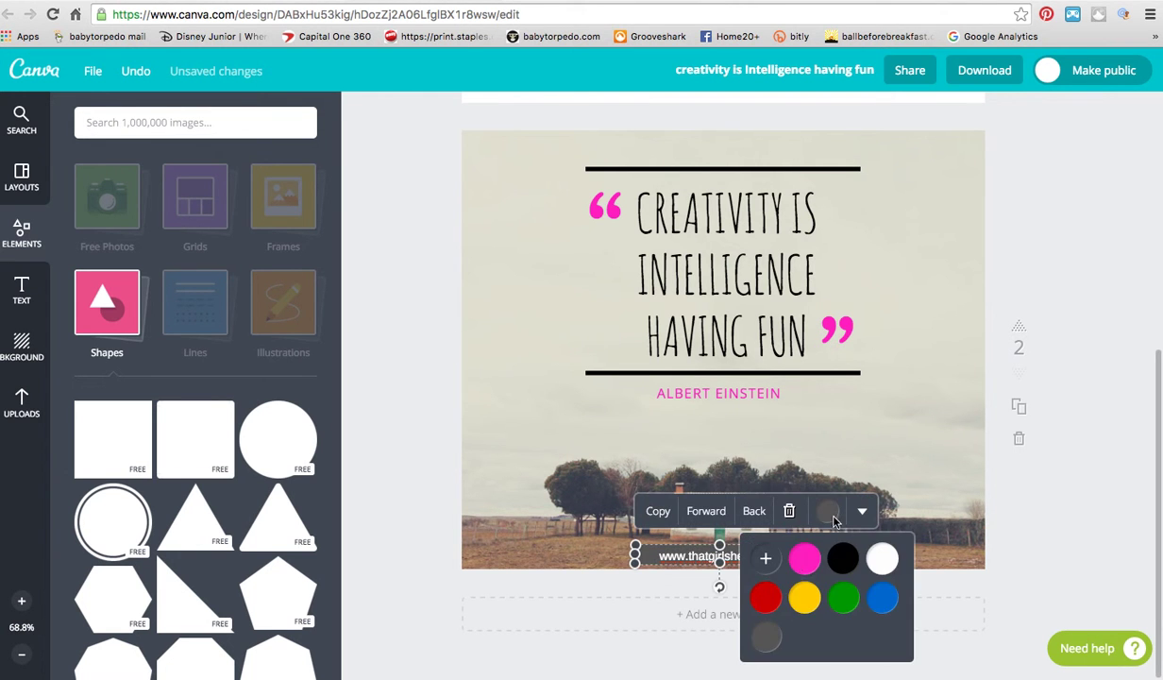
{"action": "left_click", "coordinate": [805, 560]}
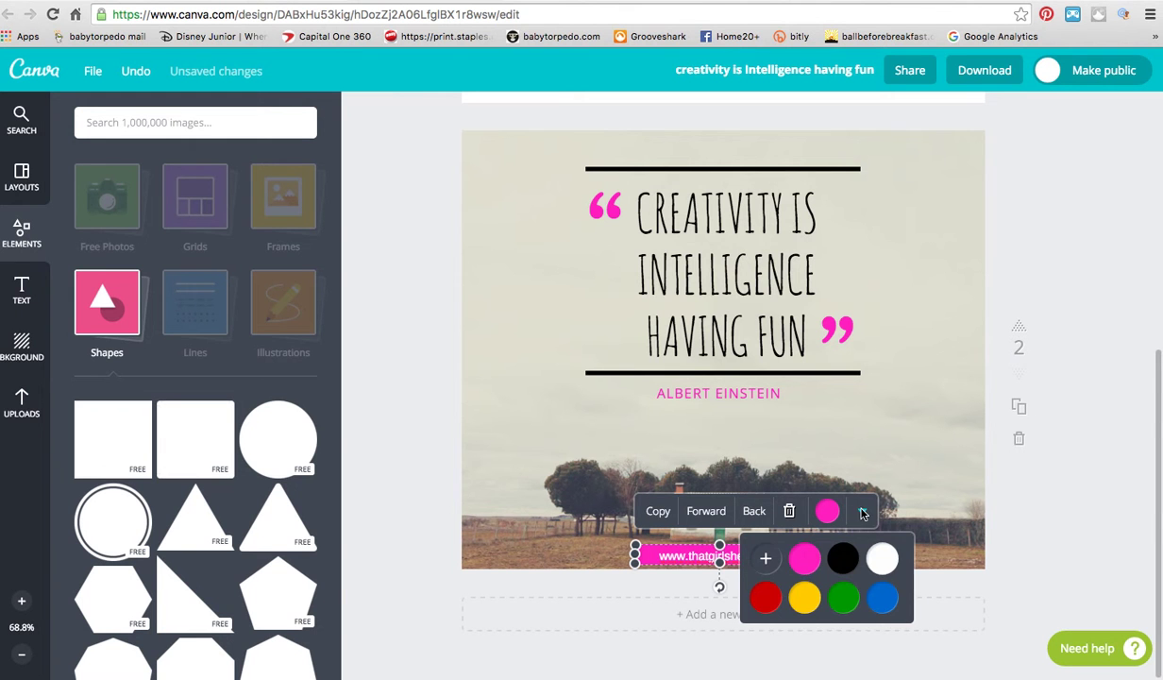
Set the pink bar's transparency value to about 20 and nudge the web address into place over it
{"action": "left_click", "coordinate": [863, 512]}
{"action": "left_click", "coordinate": [810, 567]}
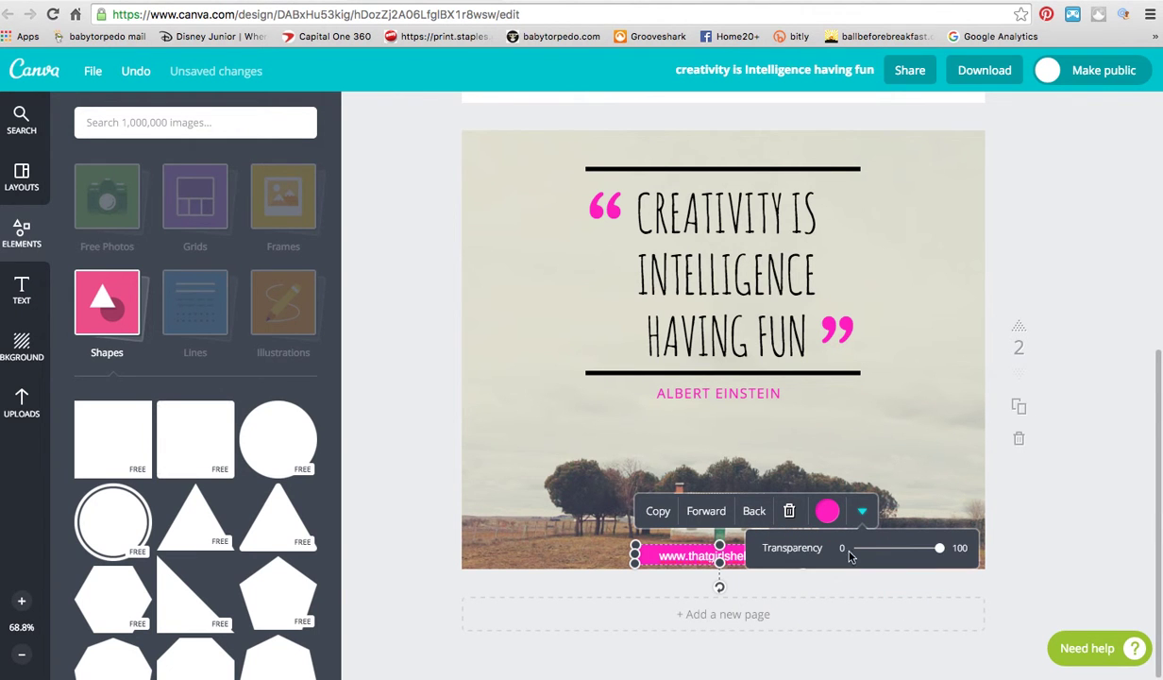
{"action": "left_click_drag", "start_coordinate": [937, 553], "coordinate": [870, 557]}
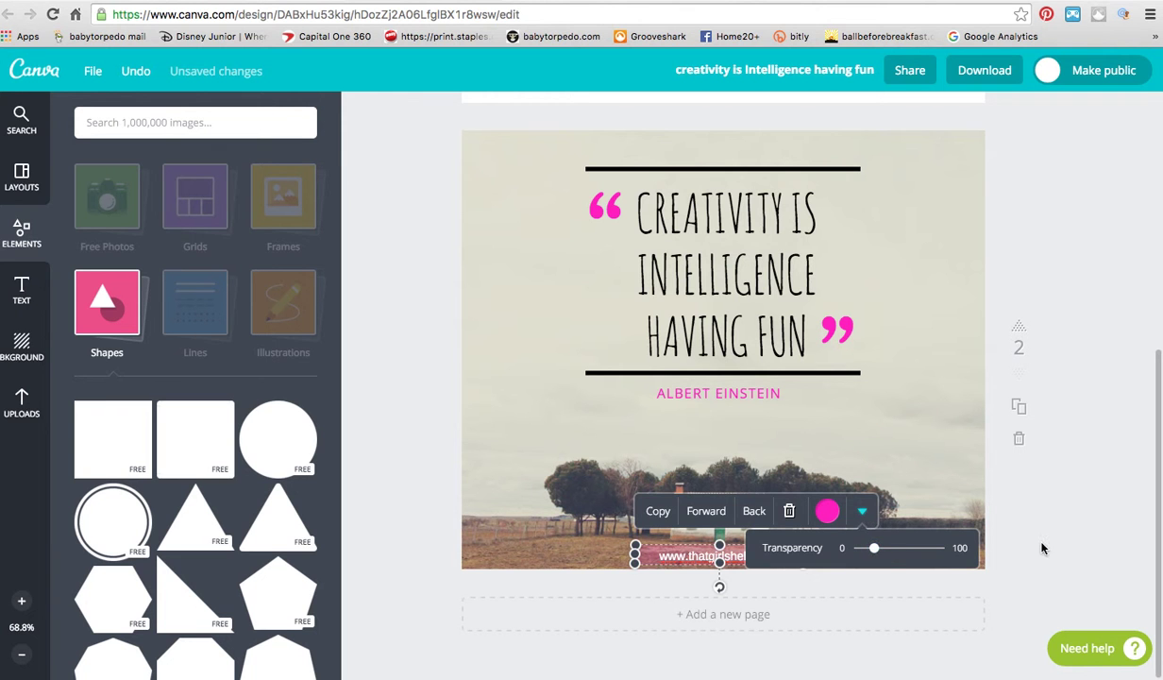
{"action": "left_click", "coordinate": [1016, 569]}
{"action": "left_click_drag", "start_coordinate": [793, 552], "coordinate": [791, 547]}
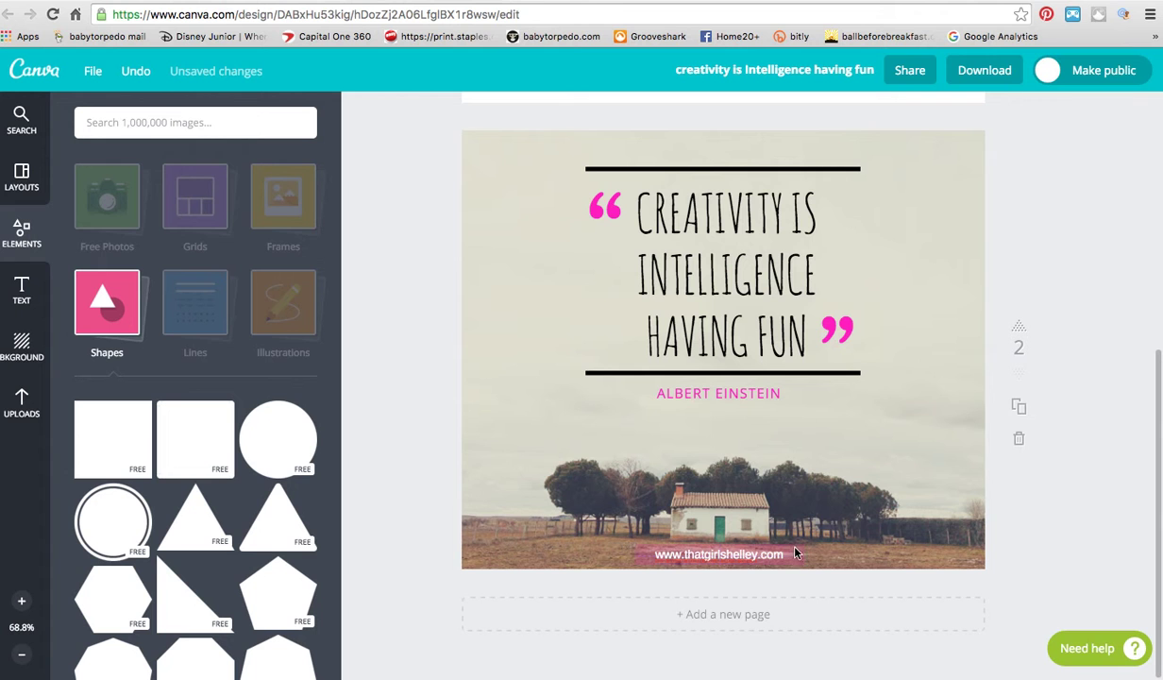
Change the colour of the bar behind the web address to black
{"action": "left_click", "coordinate": [799, 555]}
{"action": "left_click", "coordinate": [828, 511]}
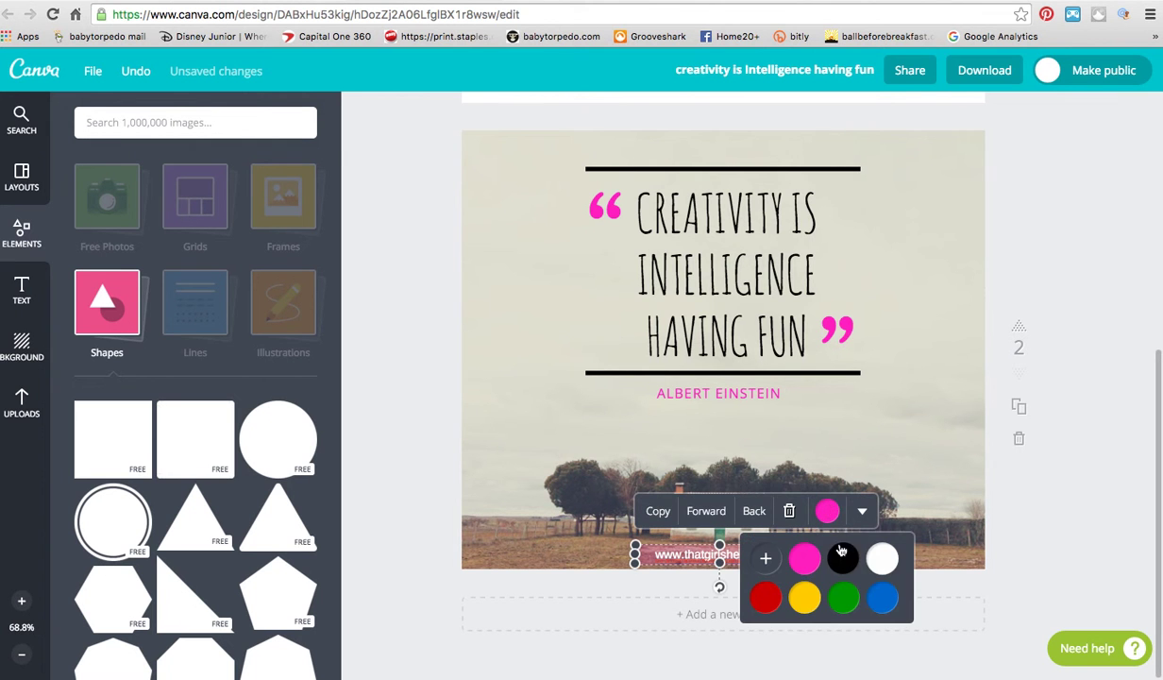
{"action": "left_click", "coordinate": [844, 558]}
{"action": "left_click", "coordinate": [1061, 538]}
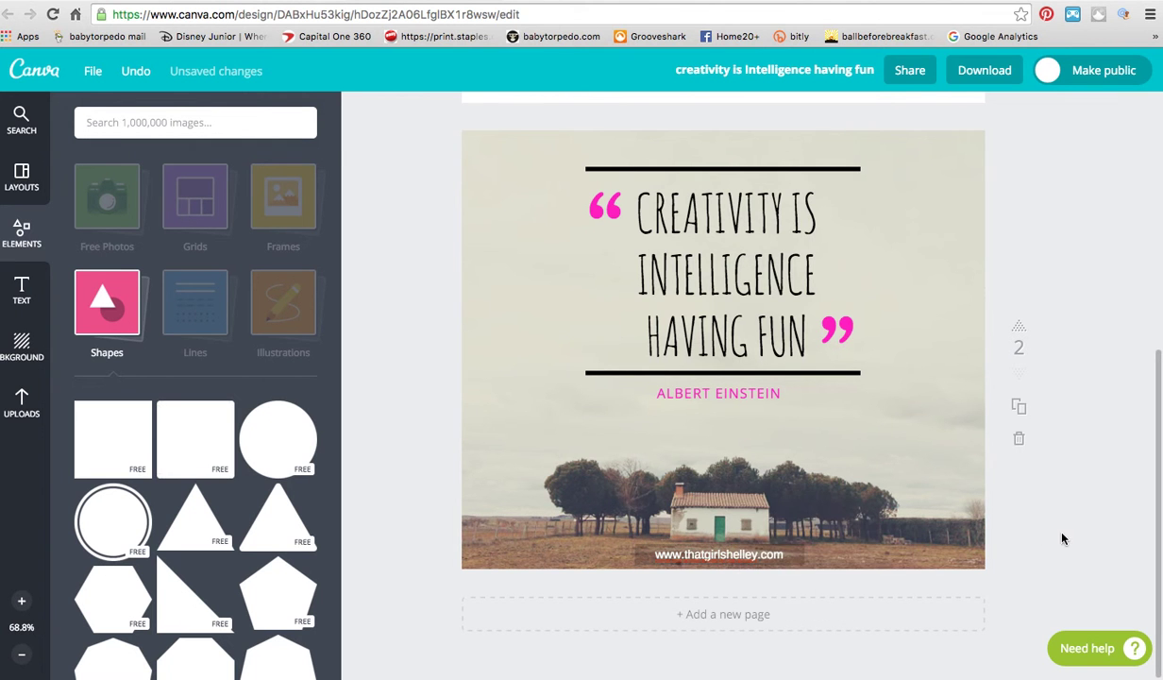
Set the black bar's transparency value to about 40 so it is more solid behind the web address
{"action": "left_click", "coordinate": [800, 548]}
{"action": "left_click", "coordinate": [859, 511]}
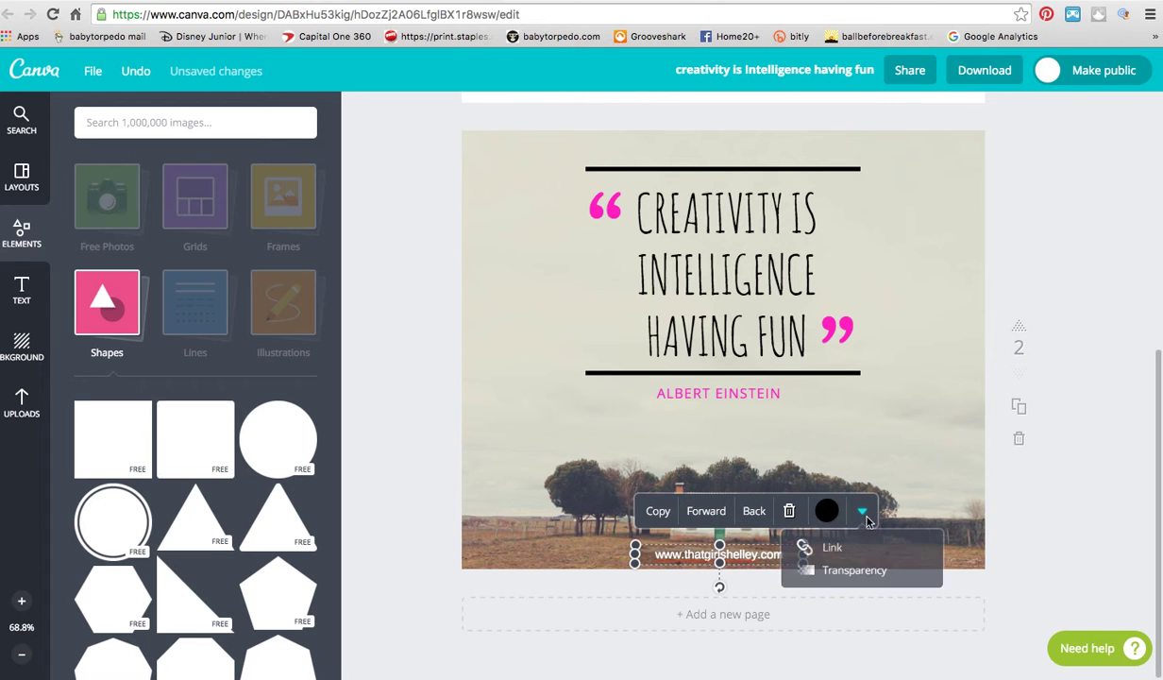
{"action": "left_click", "coordinate": [831, 565]}
{"action": "left_click_drag", "start_coordinate": [875, 550], "coordinate": [886, 553]}
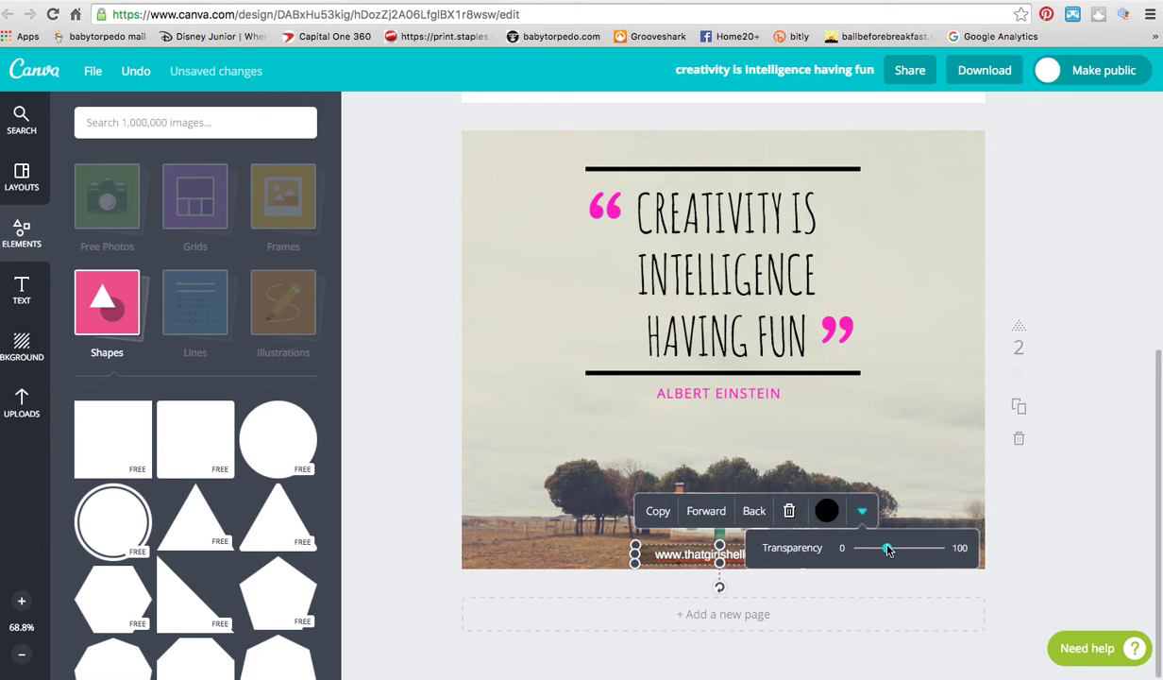
{"action": "left_click", "coordinate": [1035, 559]}
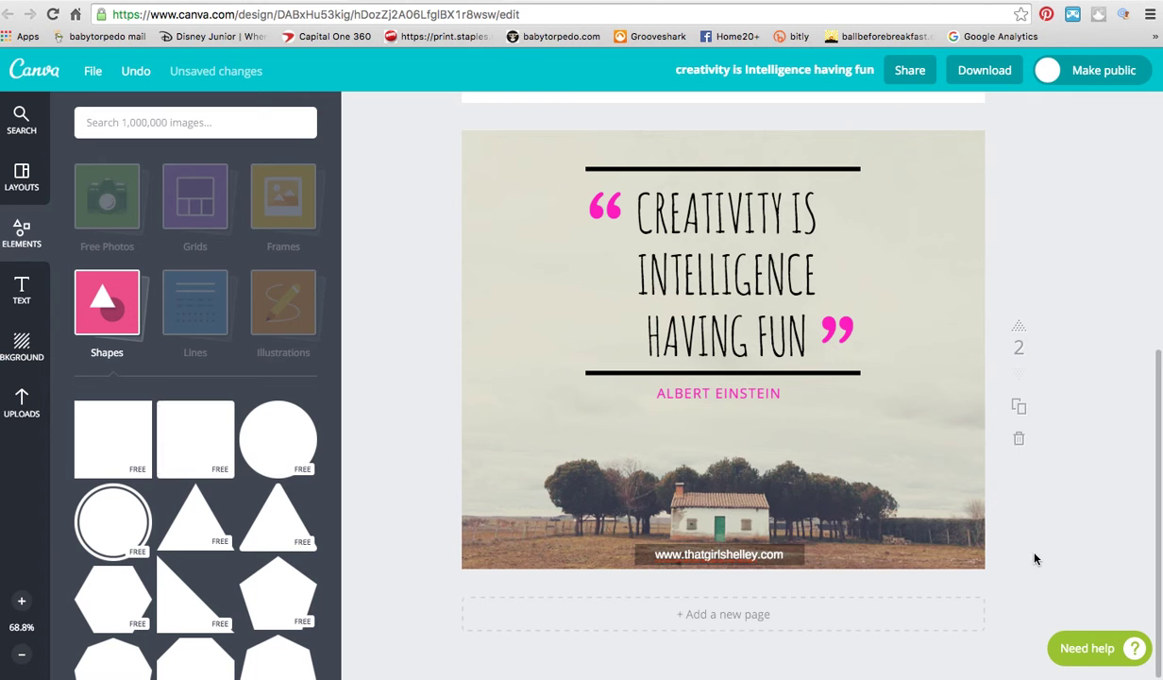
Narrow the black bar on both sides to fit closely around the web address, keeping the address centred on the page
{"action": "left_click", "coordinate": [800, 558]}
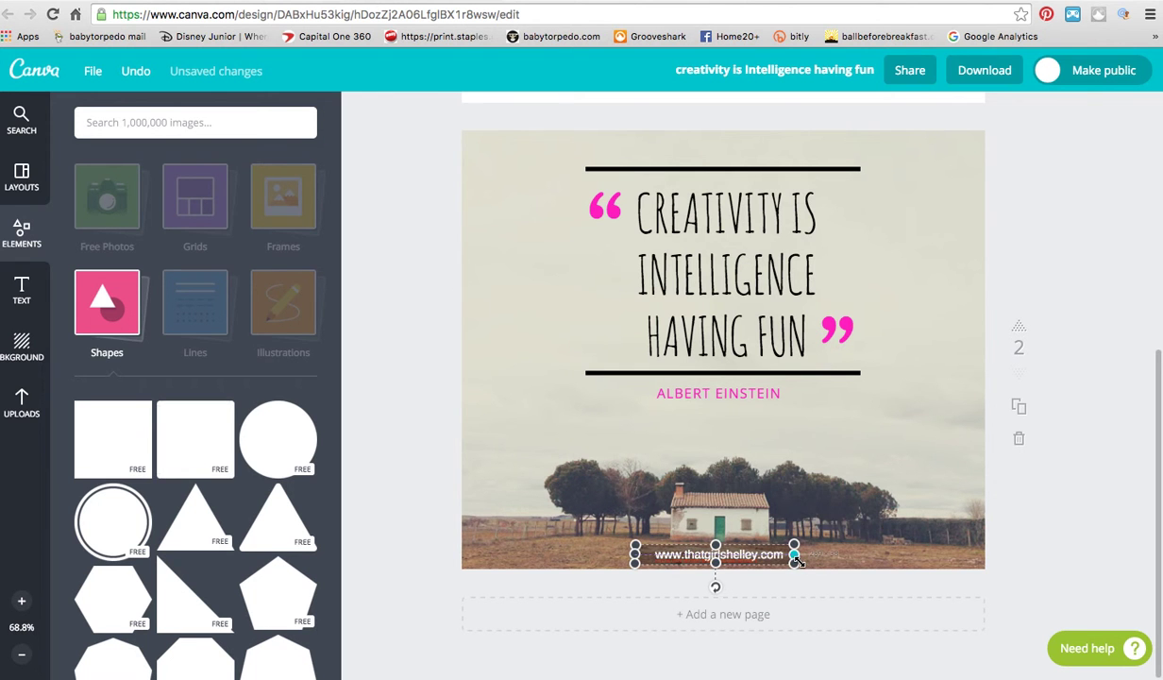
{"action": "left_click", "coordinate": [662, 558]}
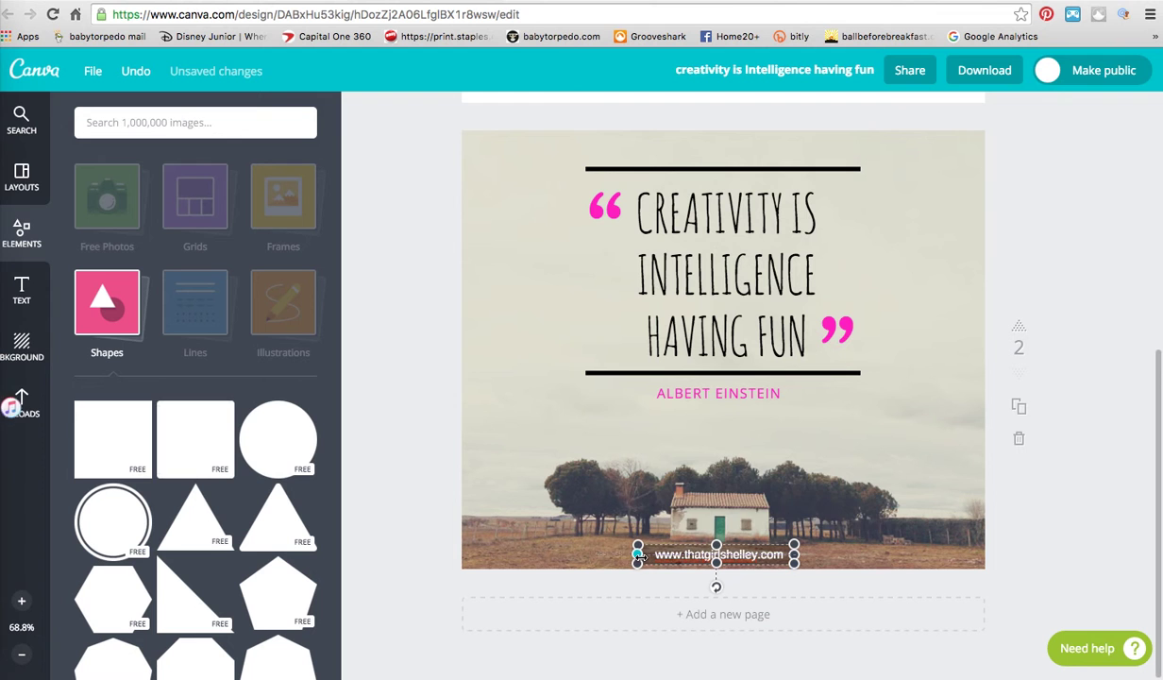
{"action": "left_click", "coordinate": [1081, 527]}
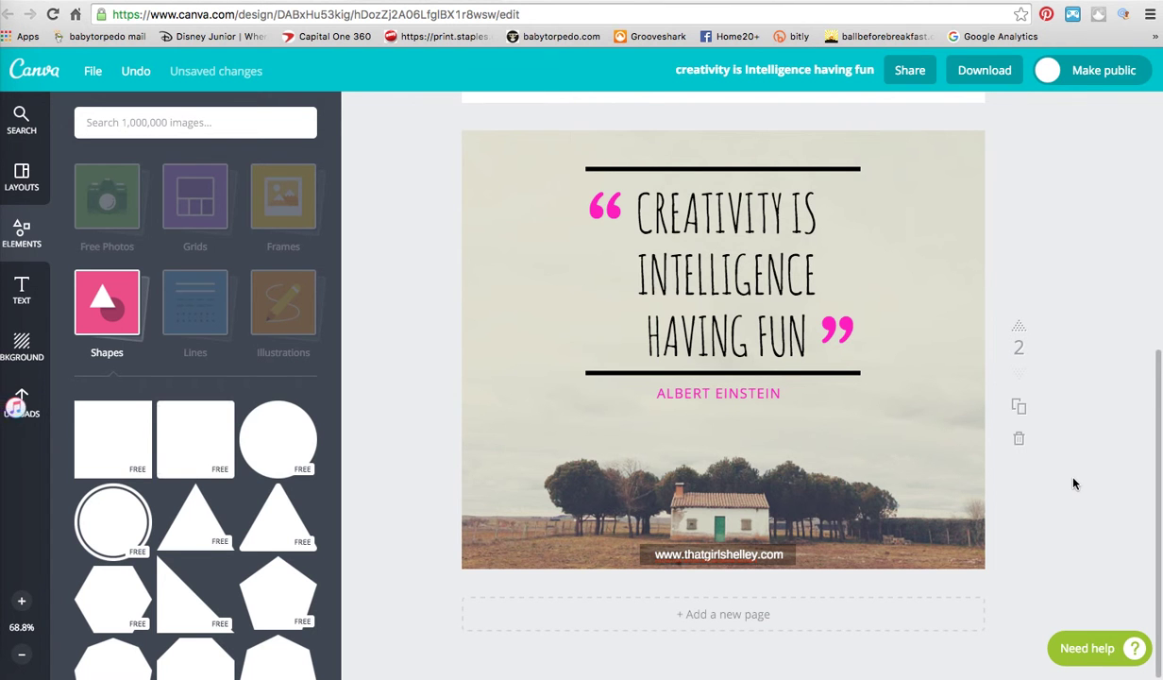
{"action": "scroll", "coordinate": [1072, 479], "scroll_direction": "up", "scroll_amount": 1}
{"action": "scroll", "coordinate": [1069, 439], "scroll_direction": "up", "scroll_amount": 3}
{"action": "scroll", "coordinate": [1070, 440], "scroll_direction": "down", "scroll_amount": 3}
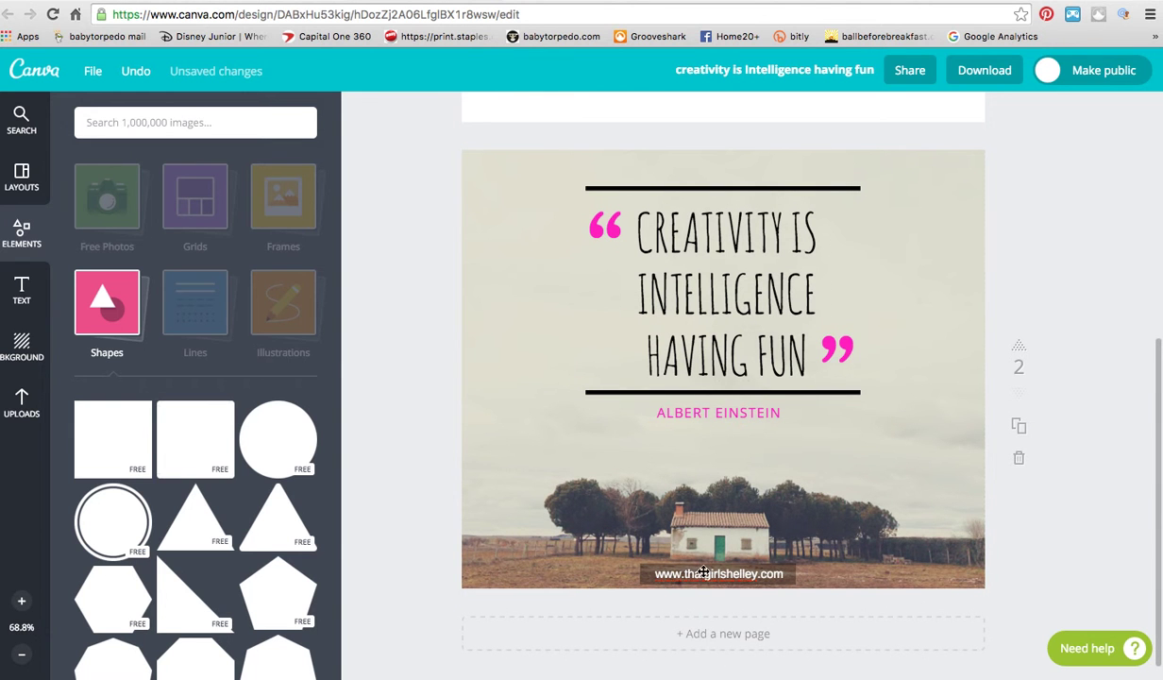
{"action": "left_click_drag", "start_coordinate": [703, 580], "coordinate": [703, 574]}
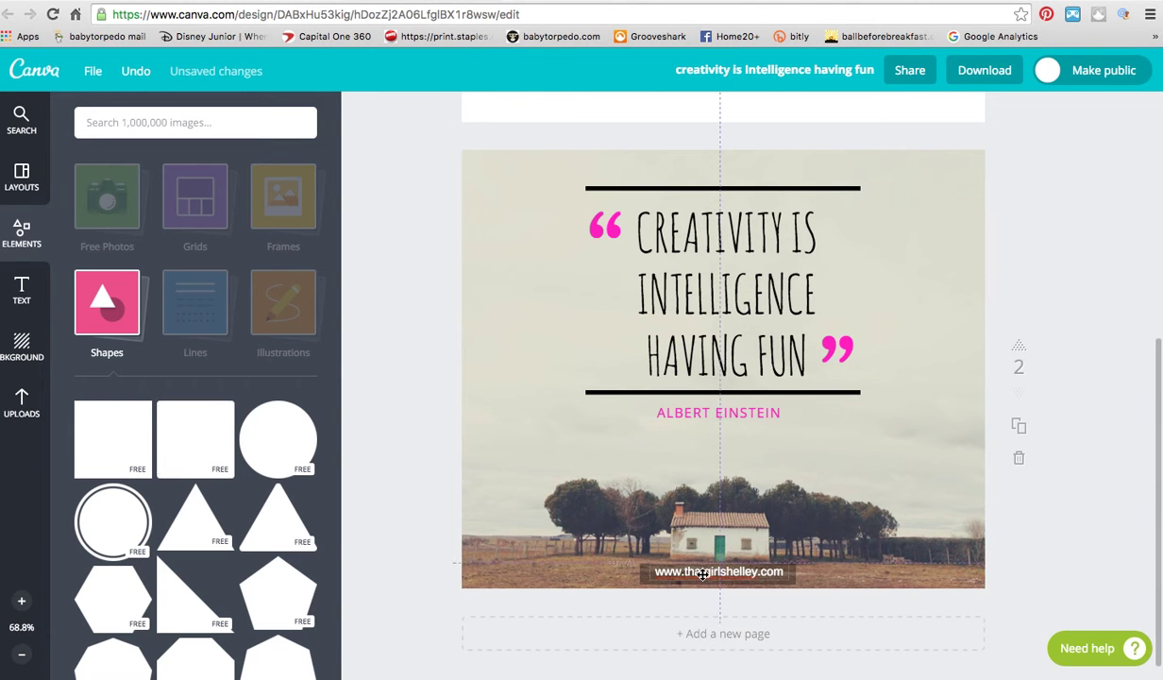
{"action": "left_click", "coordinate": [647, 573]}
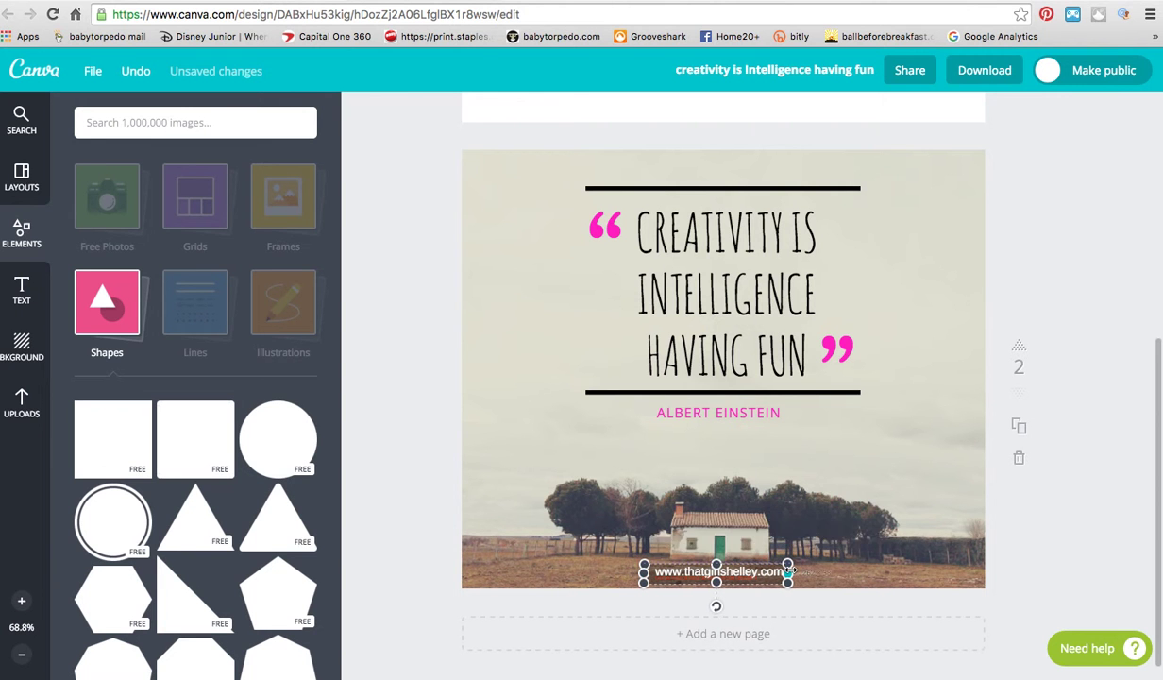
{"action": "left_click", "coordinate": [1107, 328]}
Duplicate page 2 to create a third page and open the uploaded images
{"action": "scroll", "coordinate": [1106, 328], "scroll_direction": "up", "scroll_amount": 5}
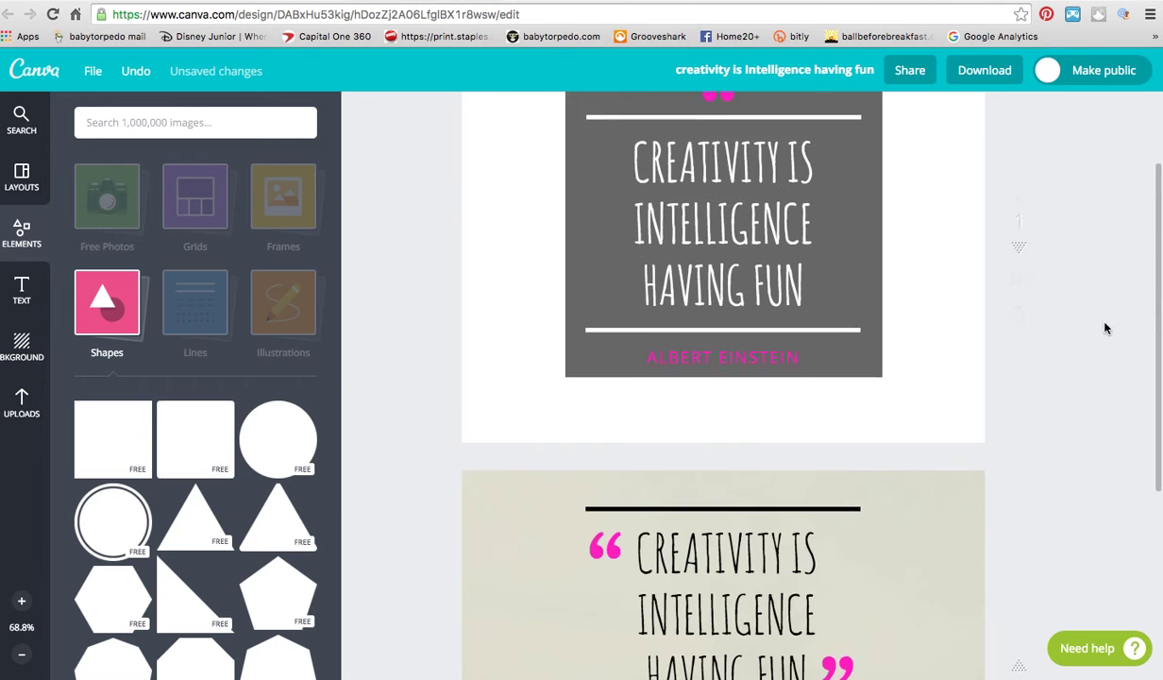
{"action": "scroll", "coordinate": [1106, 327], "scroll_direction": "down", "scroll_amount": 3}
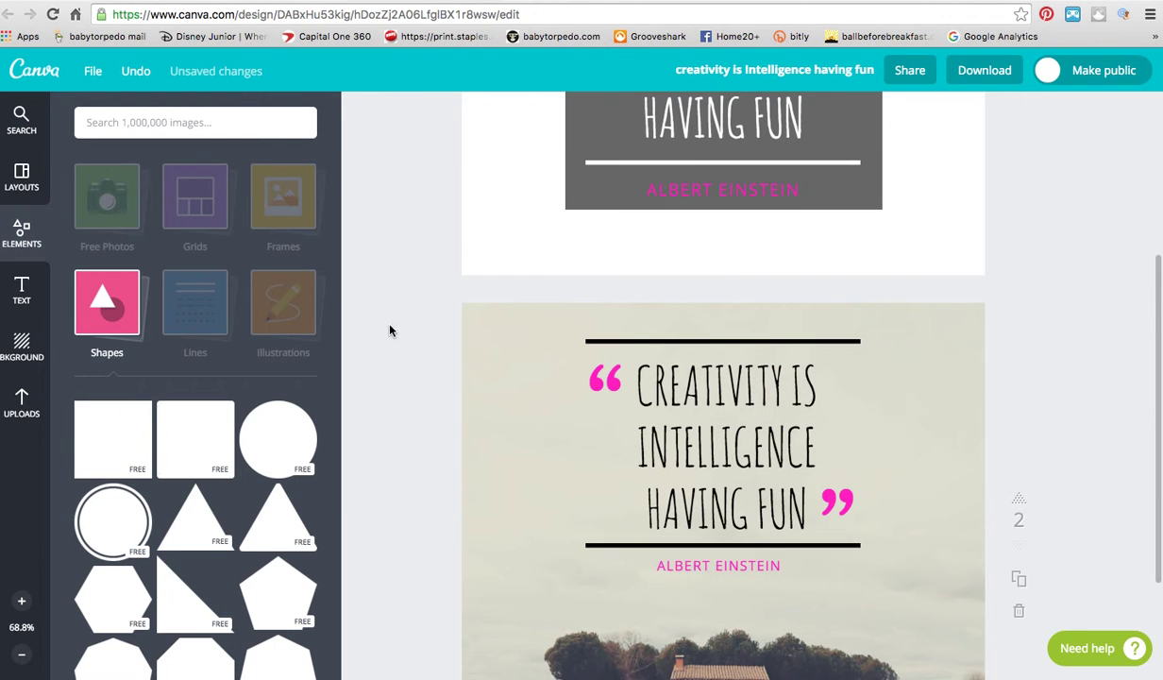
{"action": "left_click", "coordinate": [20, 402]}
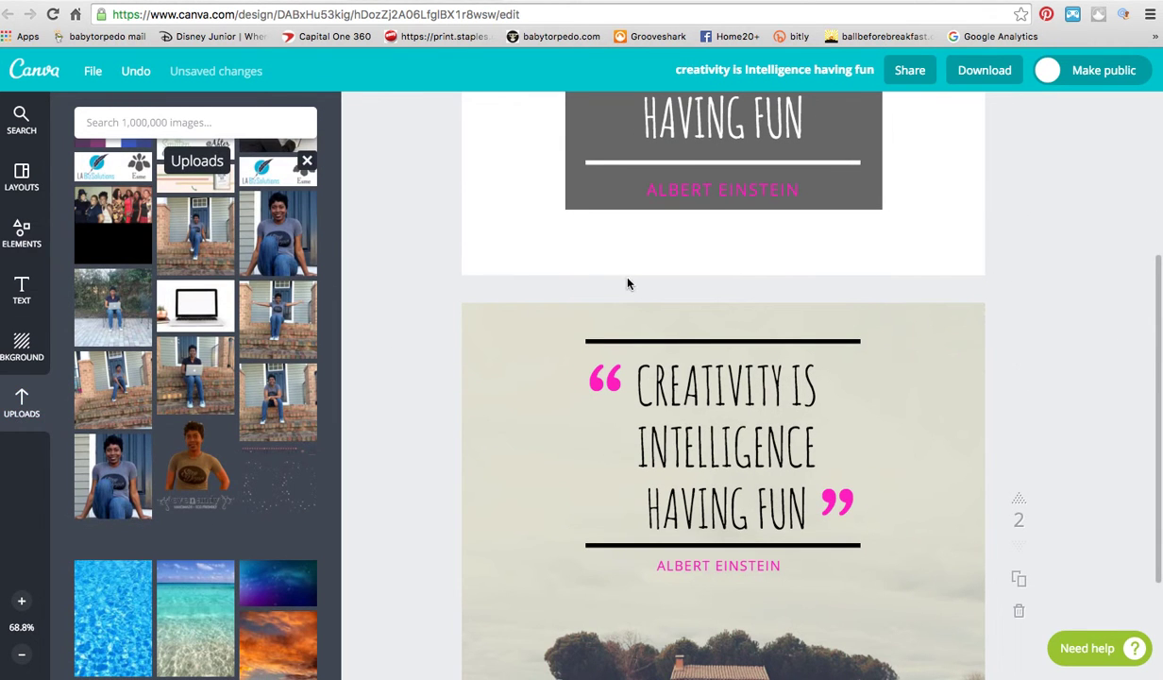
{"action": "scroll", "coordinate": [1093, 350], "scroll_direction": "down", "scroll_amount": 2}
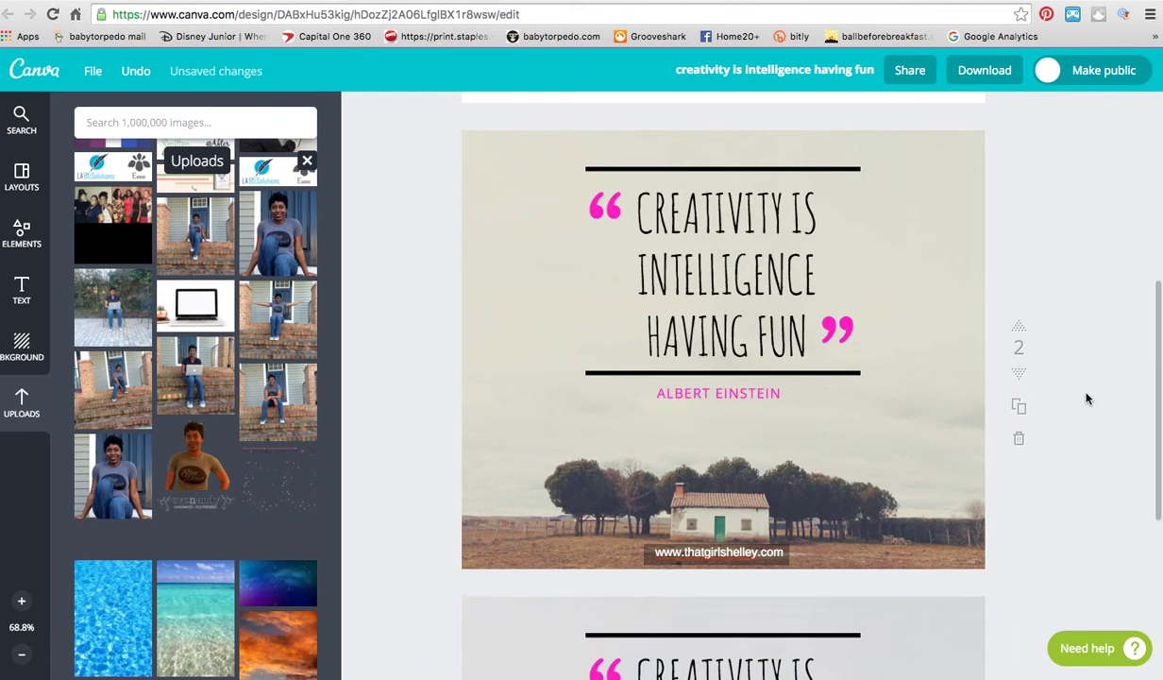
Delete the house photo from page 3 and clear the patterned background beneath it
{"action": "left_click", "coordinate": [927, 185]}
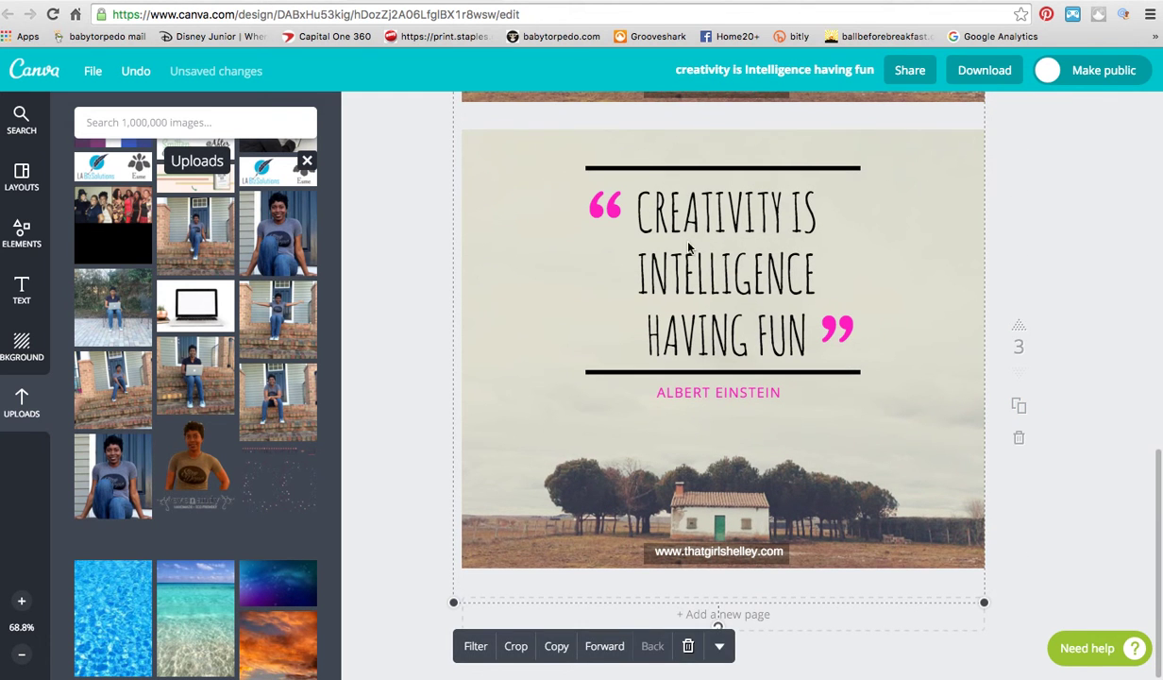
{"action": "left_click", "coordinate": [687, 647]}
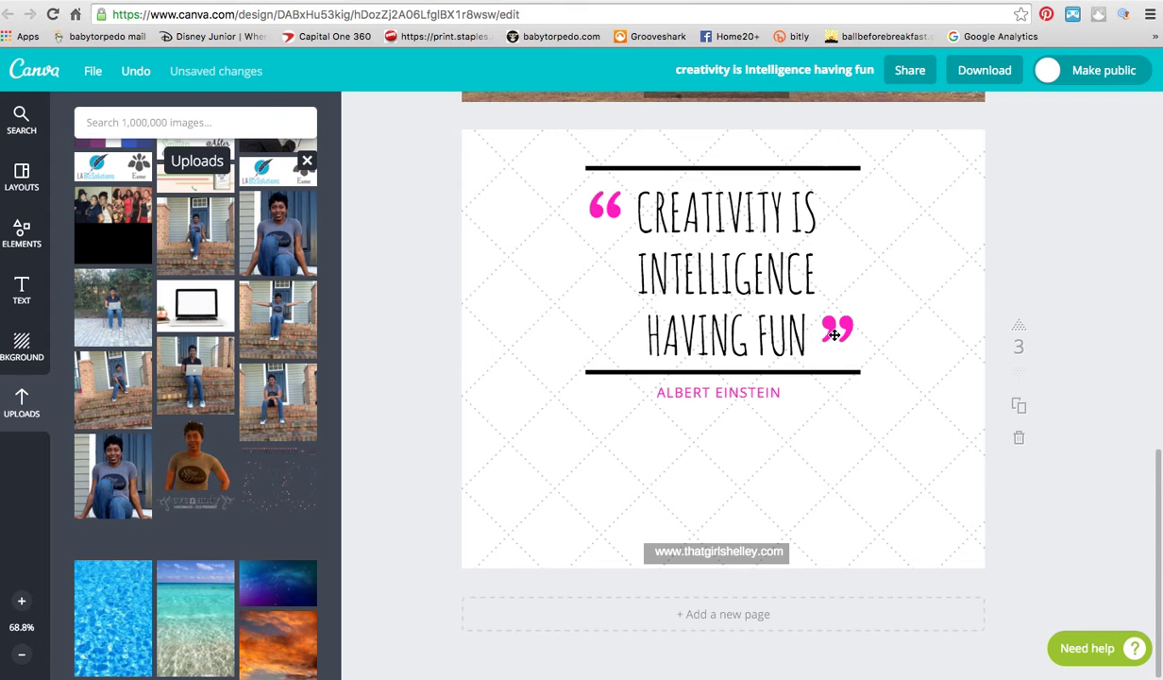
{"action": "left_click", "coordinate": [812, 503]}
{"action": "left_click", "coordinate": [656, 645]}
Fill page 3 with the uploaded clipboard photo at about 1193 × 797 and send it behind the quote and web address
{"action": "scroll", "coordinate": [255, 343], "scroll_direction": "up", "scroll_amount": 5}
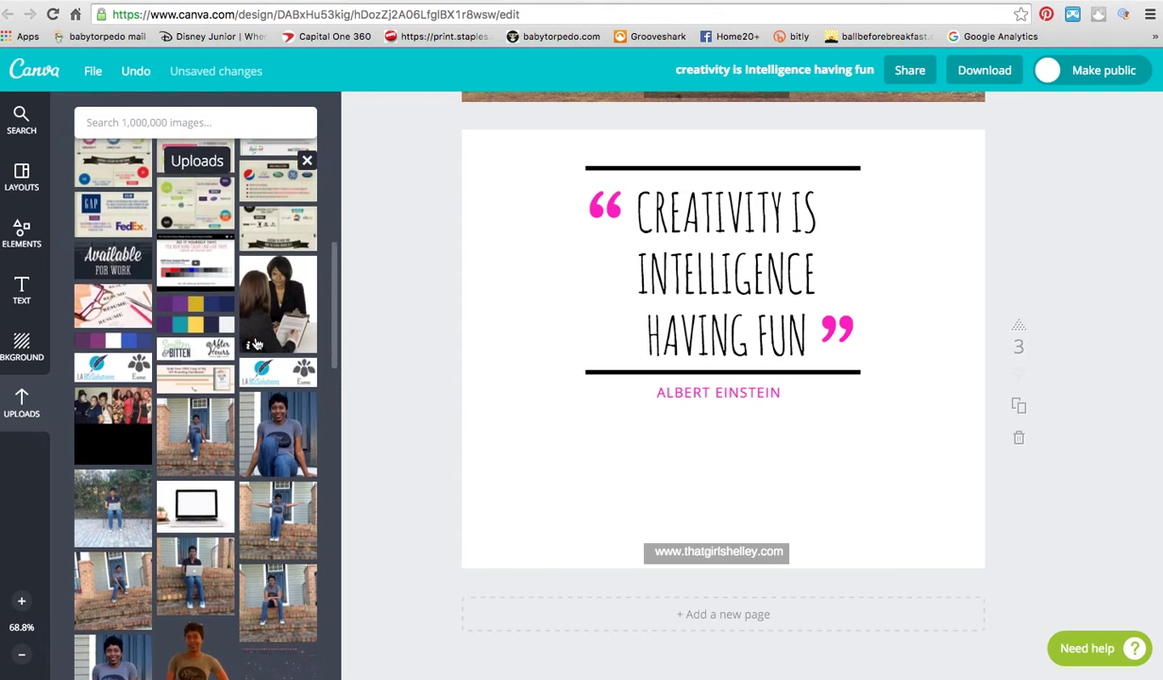
{"action": "scroll", "coordinate": [255, 343], "scroll_direction": "up", "scroll_amount": 5}
{"action": "scroll", "coordinate": [260, 378], "scroll_direction": "down", "scroll_amount": 2}
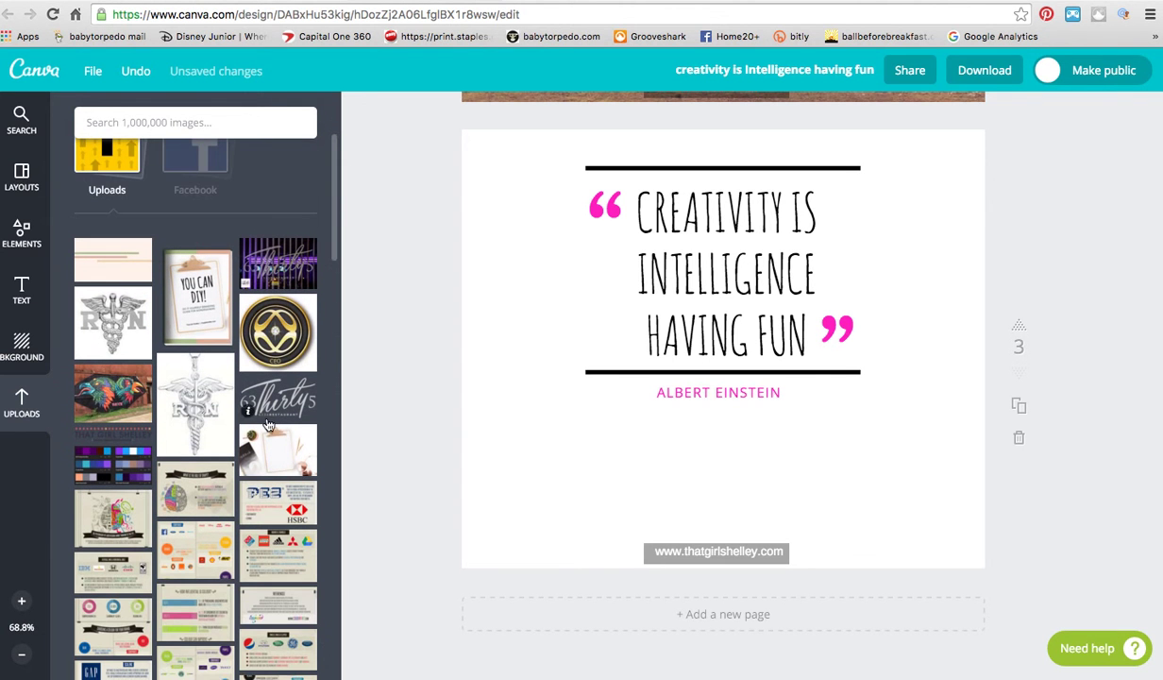
{"action": "left_click", "coordinate": [277, 436]}
{"action": "left_click_drag", "start_coordinate": [501, 203], "coordinate": [420, 95]}
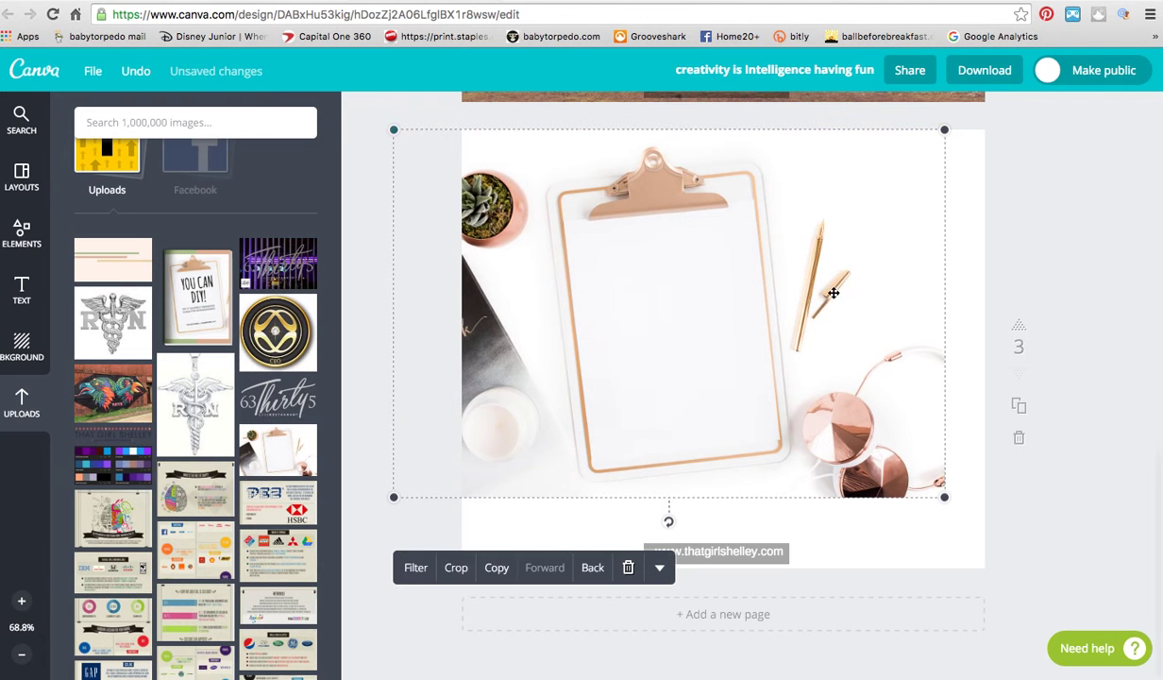
{"action": "left_click_drag", "start_coordinate": [947, 505], "coordinate": [1053, 595]}
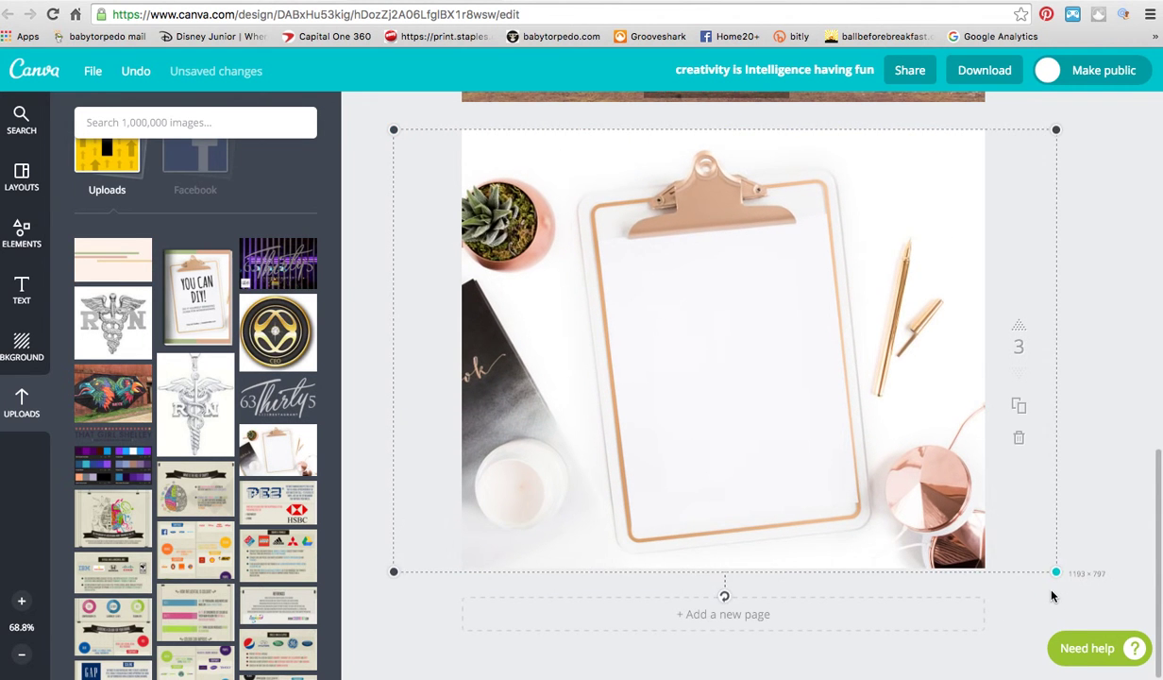
{"action": "key", "text": "super+bracketleft"}
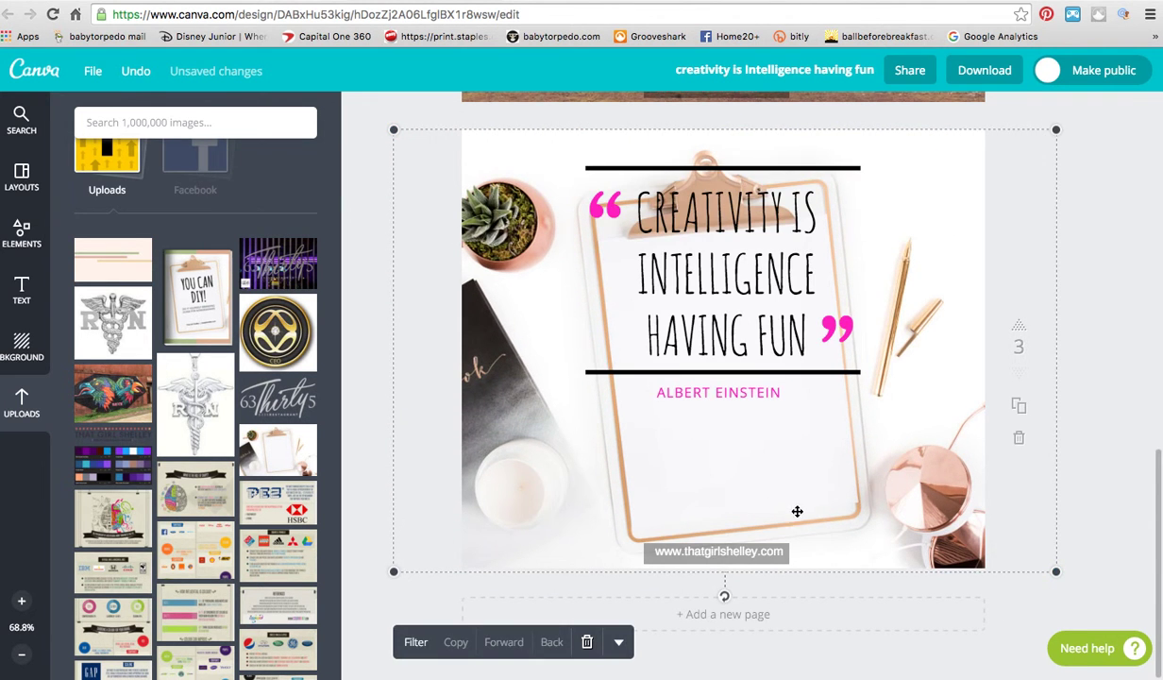
{"action": "left_click", "coordinate": [1091, 251]}
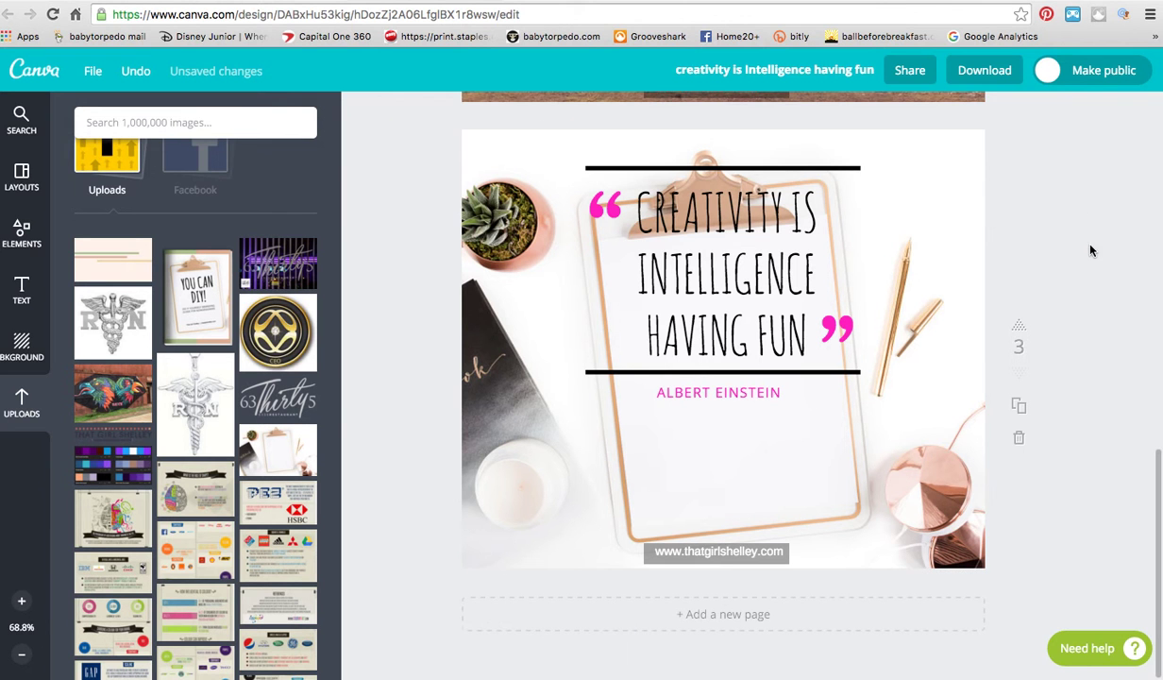
Delete the two black lines above and below the quote on page 3
{"action": "left_click", "coordinate": [747, 176]}
{"action": "left_click", "coordinate": [752, 173]}
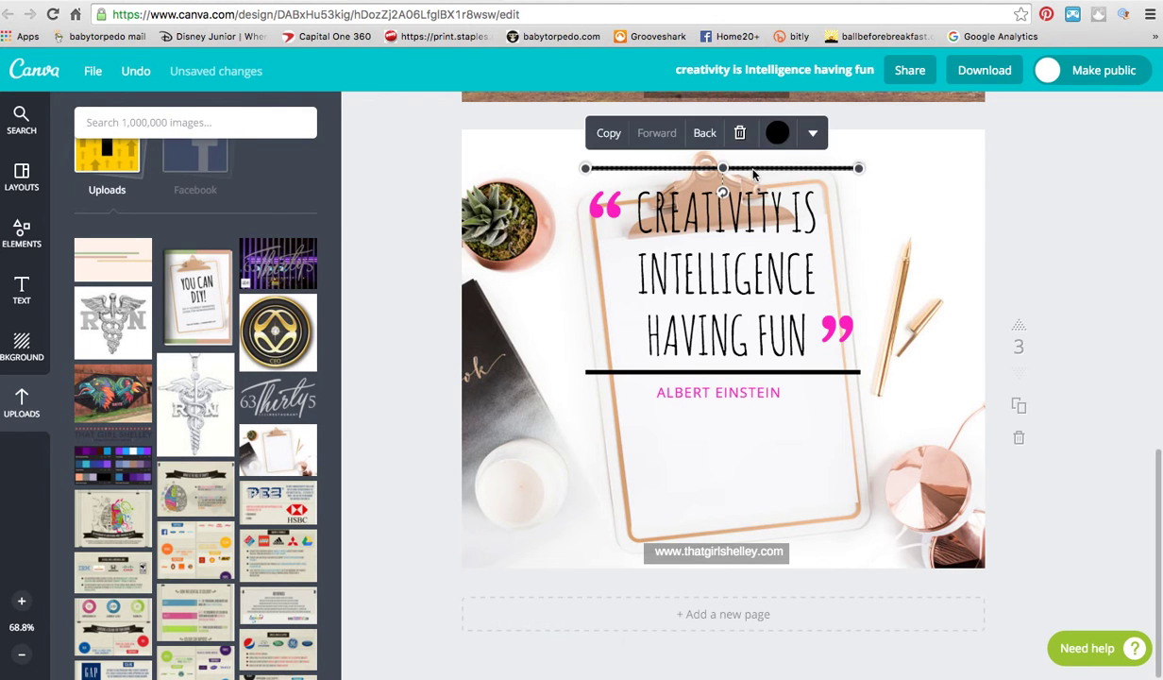
{"action": "left_click", "coordinate": [741, 132]}
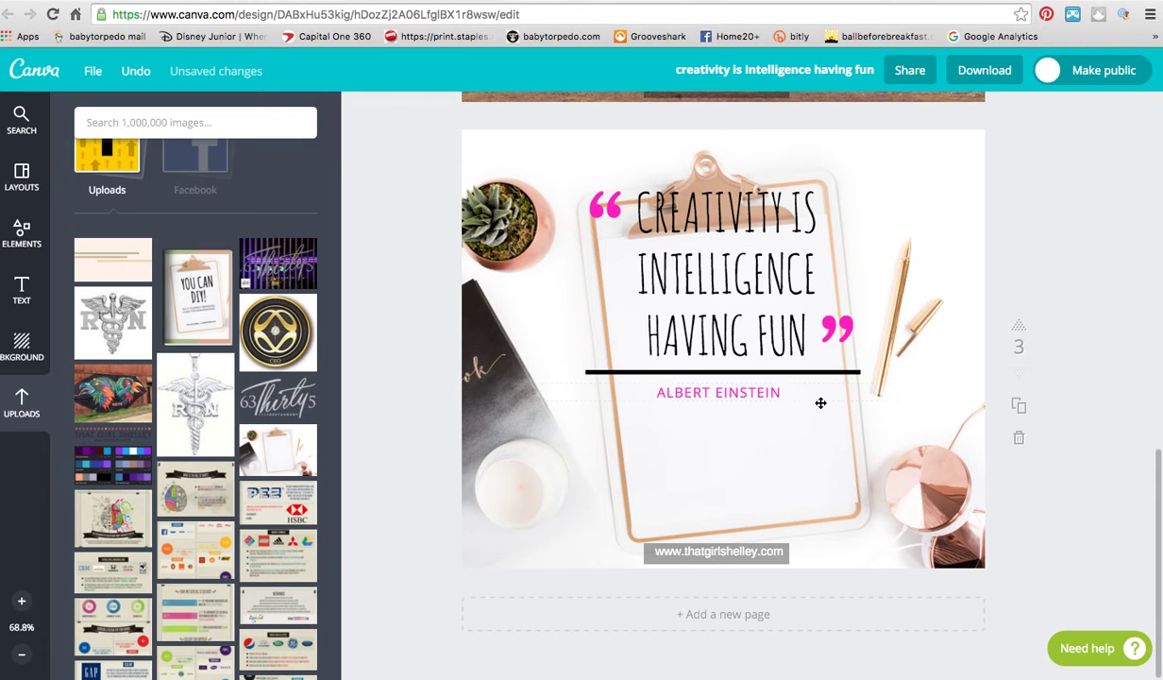
{"action": "left_click", "coordinate": [826, 372]}
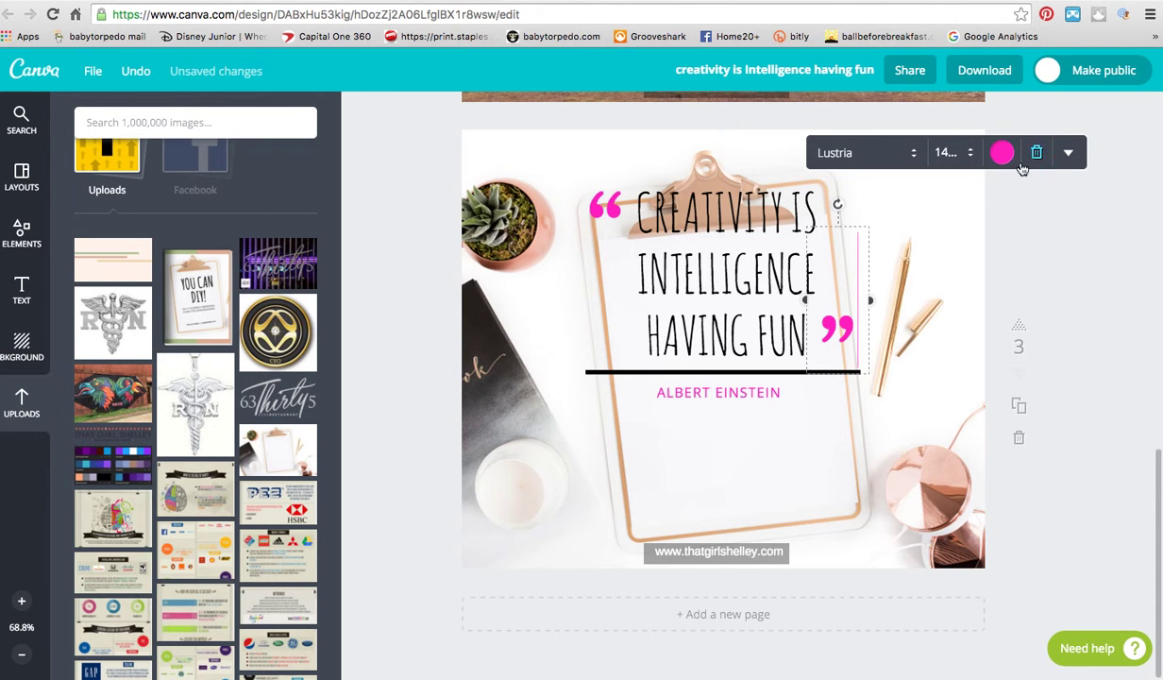
{"action": "left_click", "coordinate": [713, 372]}
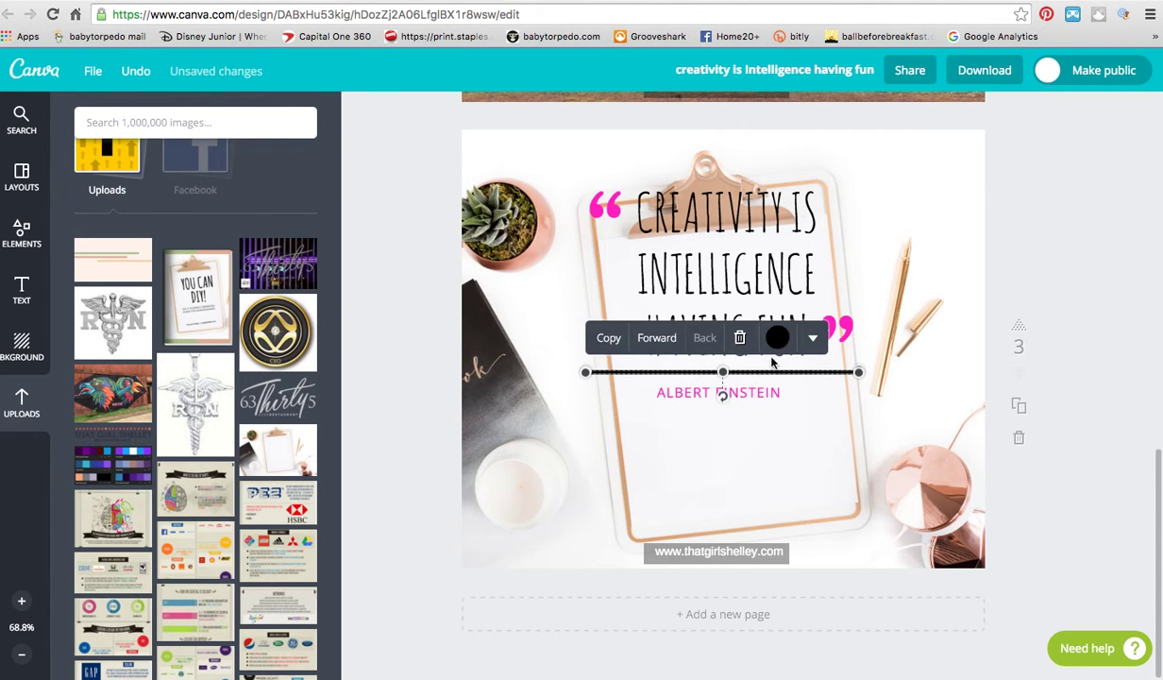
{"action": "left_click", "coordinate": [743, 337]}
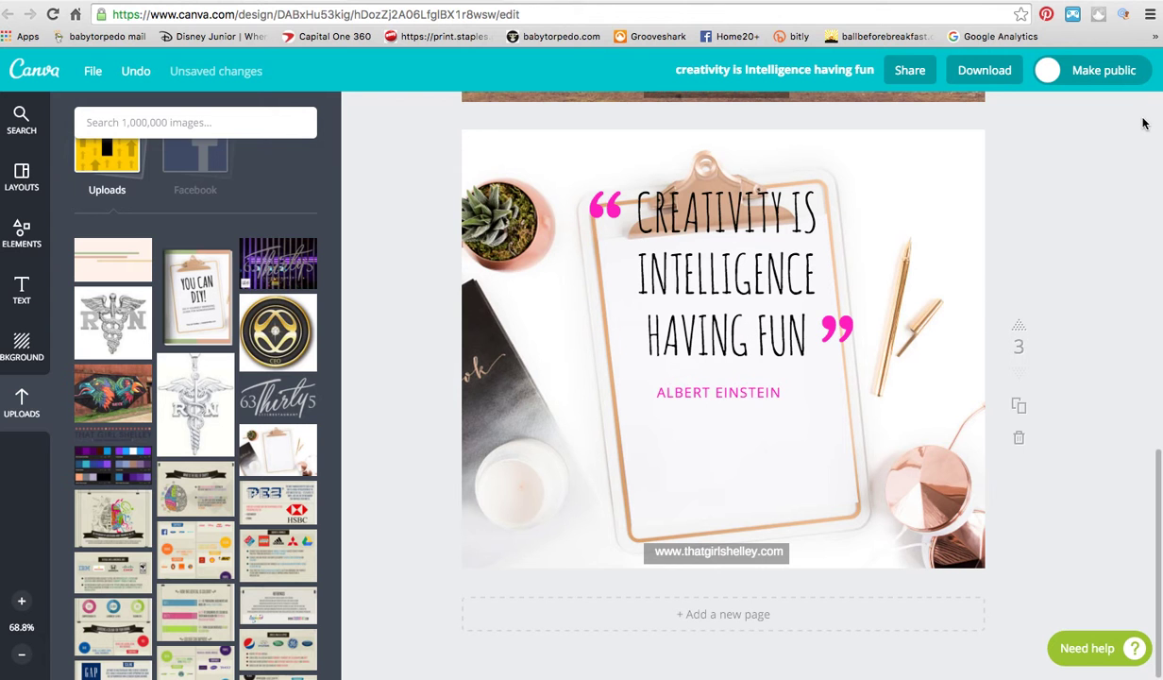
Move the author line and quote down onto the clipboard's paper and spread the two pink quotation marks out to its sides
{"action": "left_click_drag", "start_coordinate": [742, 400], "coordinate": [773, 507]}
{"action": "left_click_drag", "start_coordinate": [741, 296], "coordinate": [746, 349]}
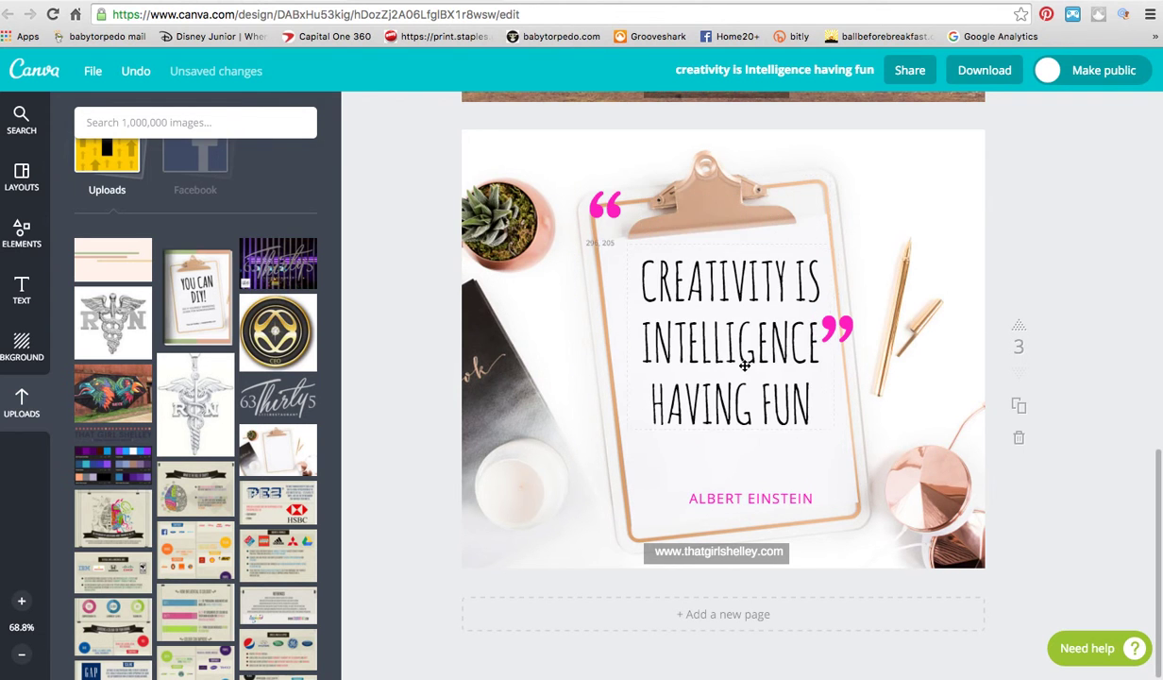
{"action": "left_click_drag", "start_coordinate": [839, 340], "coordinate": [928, 333]}
{"action": "left_click_drag", "start_coordinate": [605, 208], "coordinate": [546, 209]}
Rotate the quote text slightly counter-clockwise to match the clipboard's tilt and centre it on the paper
{"action": "left_click", "coordinate": [640, 284]}
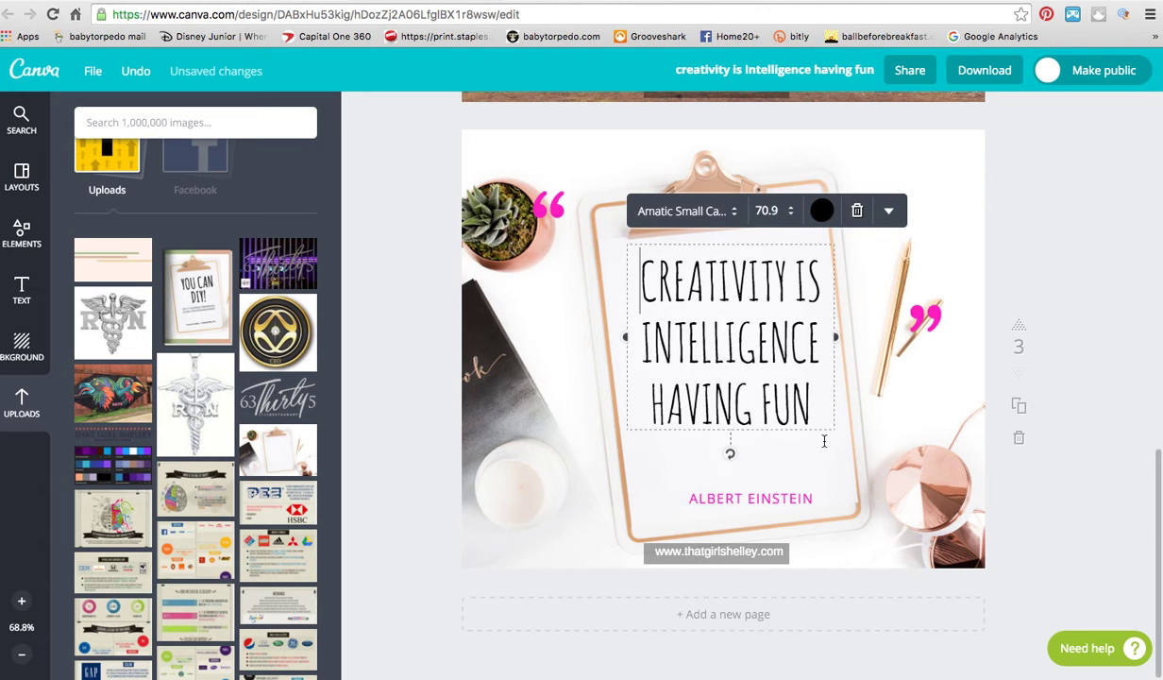
{"action": "left_click_drag", "start_coordinate": [732, 456], "coordinate": [744, 460]}
{"action": "left_click", "coordinate": [1039, 222]}
{"action": "left_click_drag", "start_coordinate": [752, 343], "coordinate": [746, 337]}
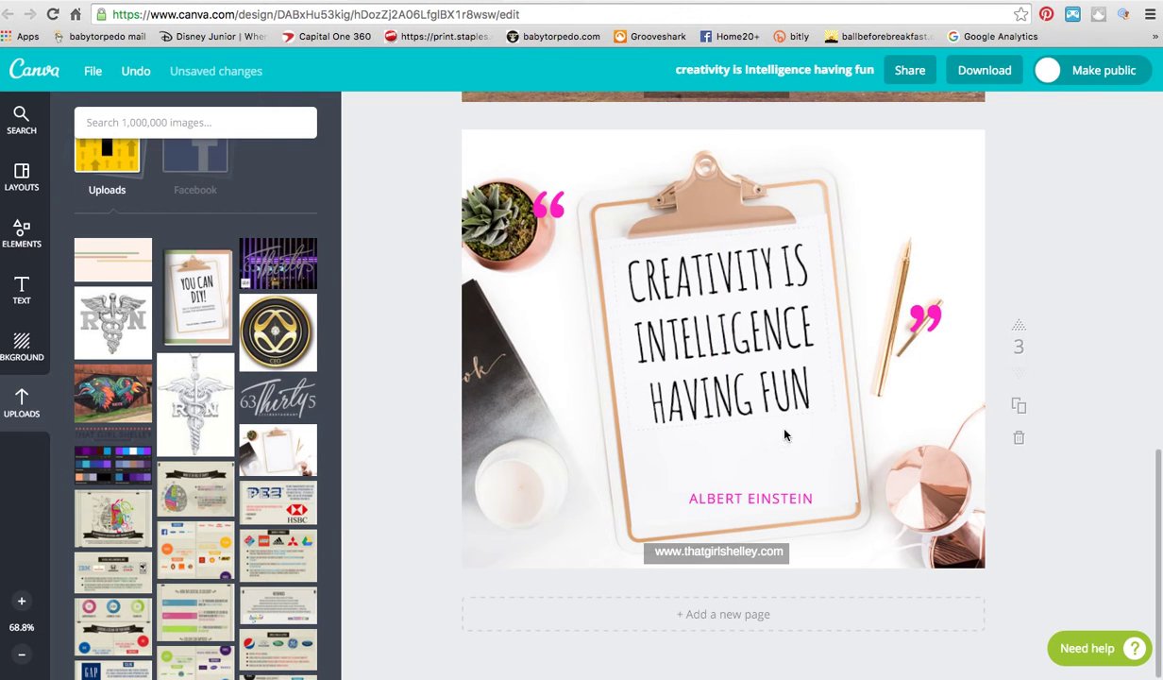
Tilt the author line counter-clockwise to match the quote and move it up directly beneath the quote on page 3
{"action": "left_click", "coordinate": [783, 492]}
{"action": "left_click", "coordinate": [784, 494]}
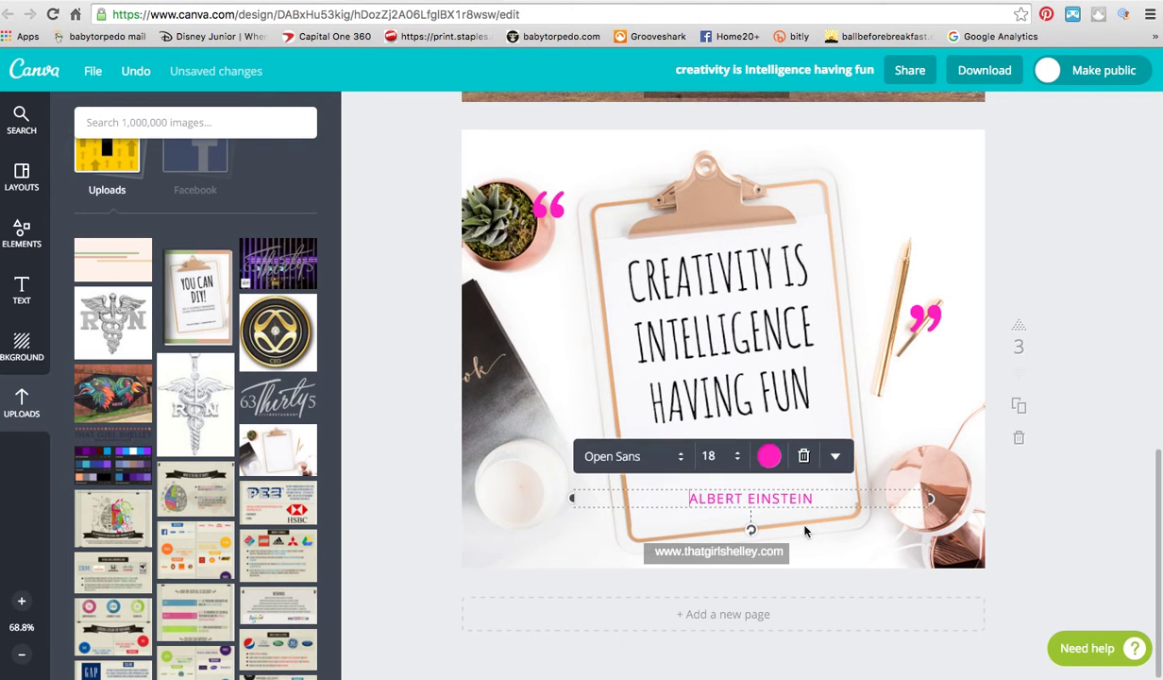
{"action": "left_click_drag", "start_coordinate": [751, 536], "coordinate": [753, 444]}
{"action": "left_click", "coordinate": [1032, 228]}
Delete the closing quotation mark on page 3 and move the opening one onto the paper at the start of the quote
{"action": "left_click", "coordinate": [925, 311]}
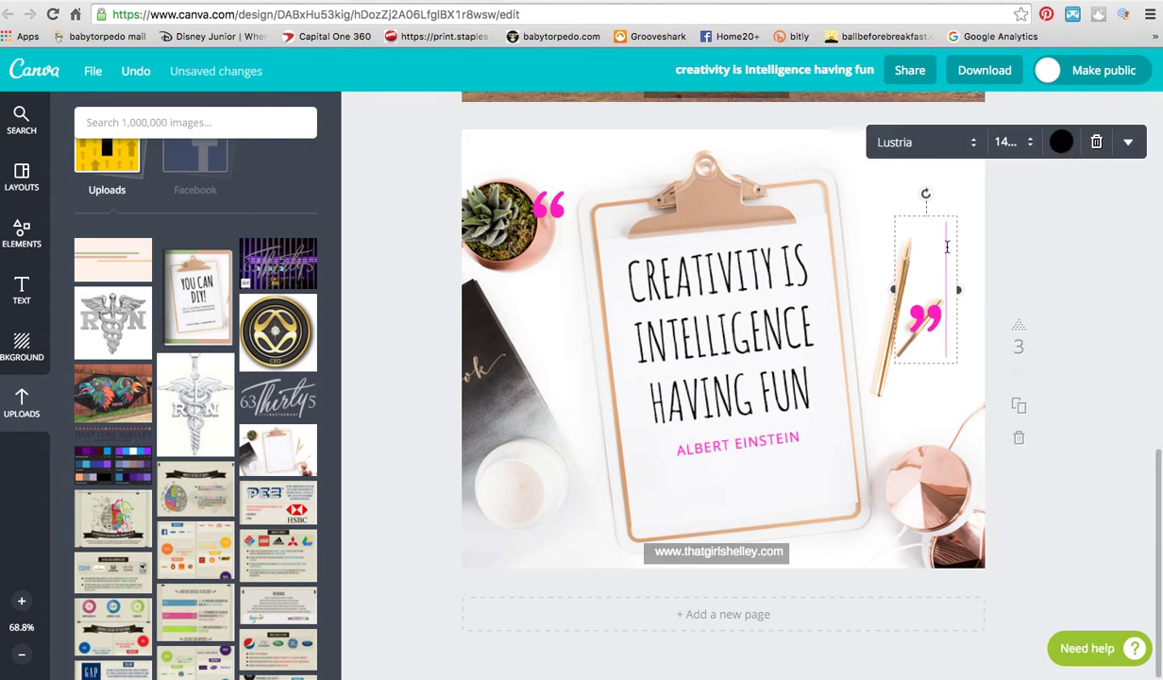
{"action": "left_click", "coordinate": [1097, 144]}
{"action": "left_click_drag", "start_coordinate": [546, 204], "coordinate": [617, 275]}
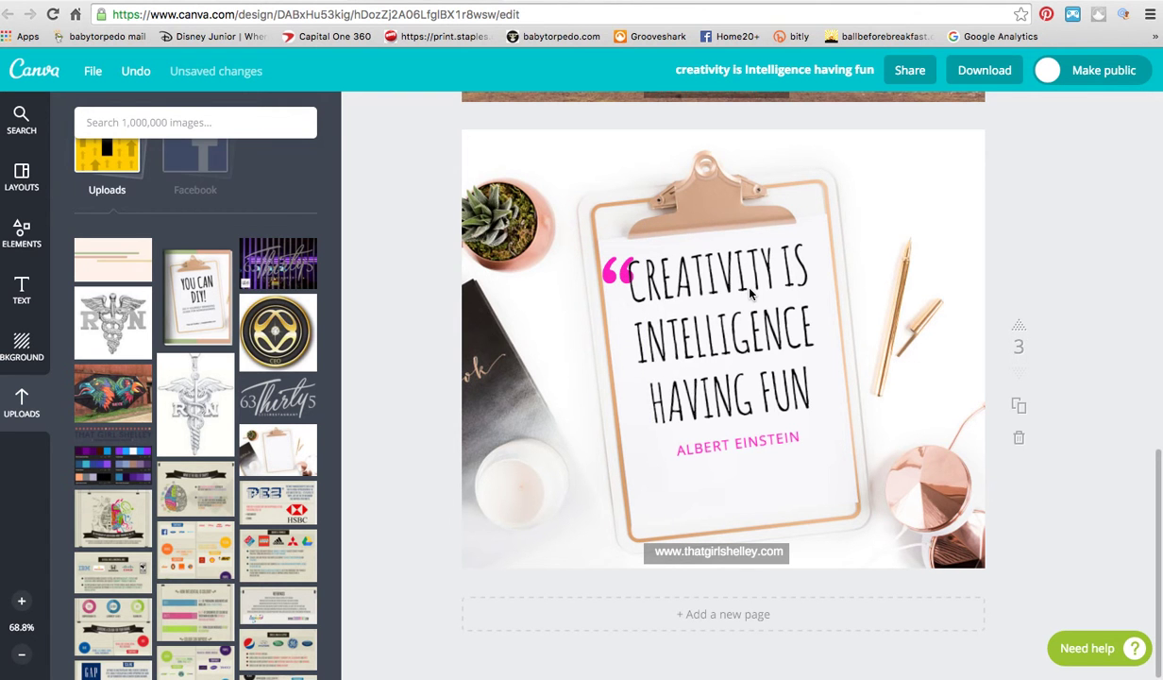
Shift the quote text and the author line slightly right and down on the clipboard's paper
{"action": "left_click_drag", "start_coordinate": [755, 295], "coordinate": [758, 307]}
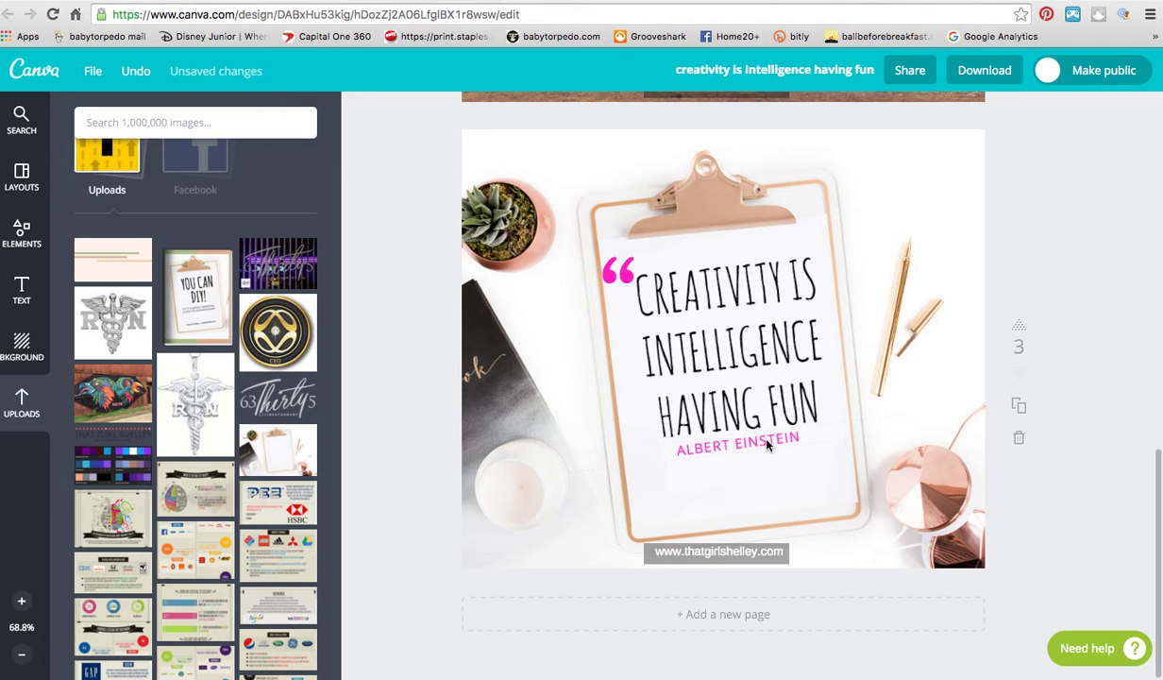
{"action": "left_click", "coordinate": [766, 442]}
{"action": "left_click_drag", "start_coordinate": [741, 436], "coordinate": [750, 441]}
Set the pink opening quotation mark's font size to 100 on page 3
{"action": "left_click", "coordinate": [629, 264]}
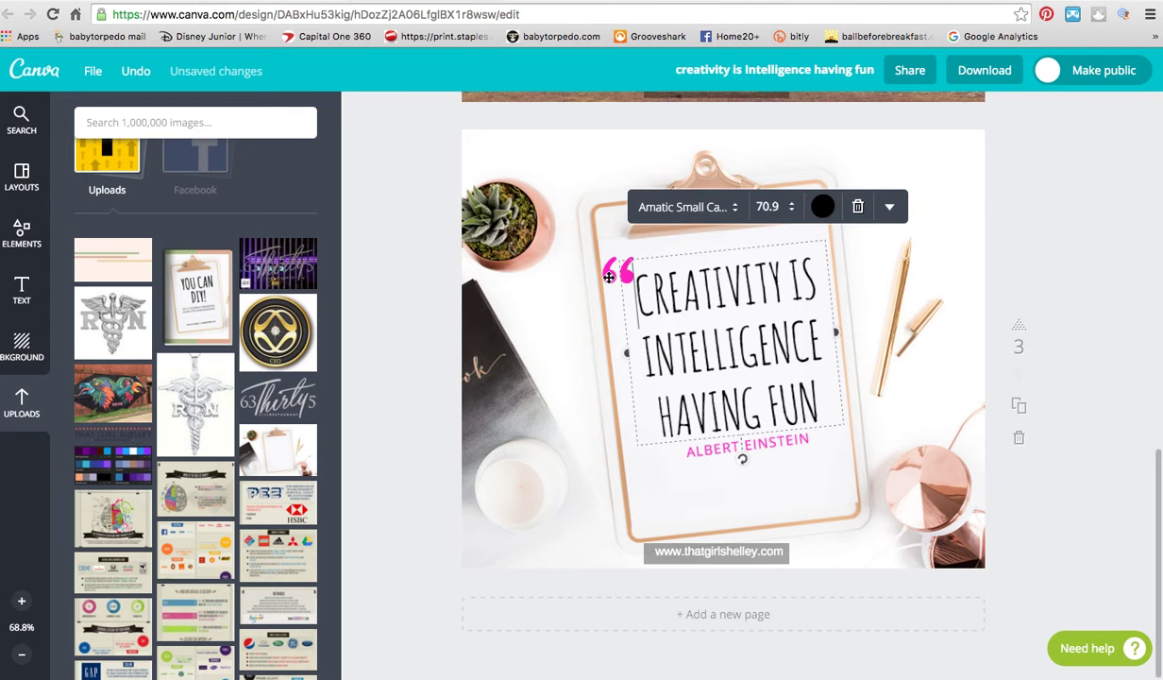
{"action": "left_click_drag", "start_coordinate": [609, 280], "coordinate": [601, 275]}
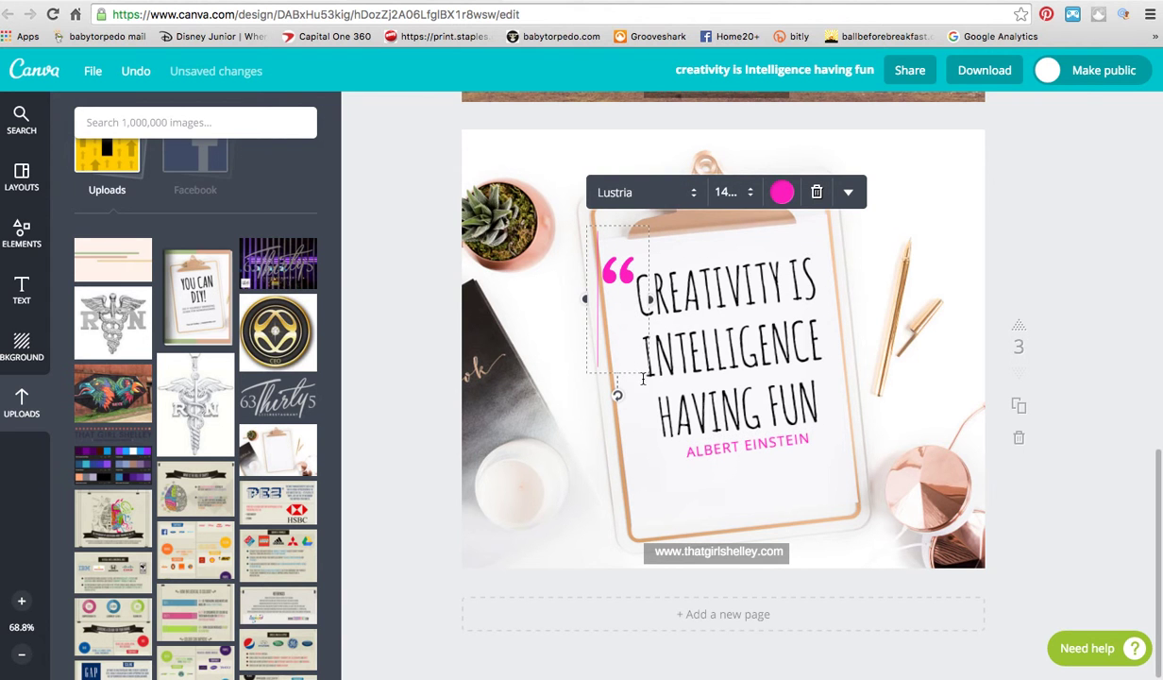
{"action": "left_click", "coordinate": [752, 200]}
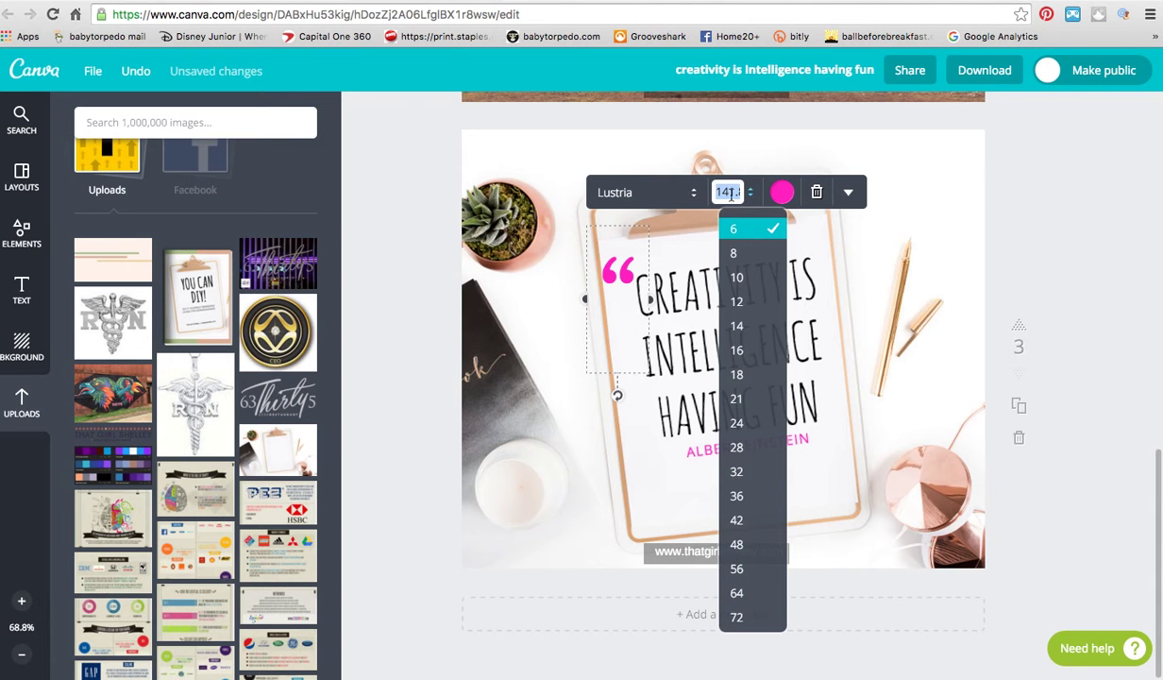
{"action": "type", "text": "100"}
{"action": "key", "text": "Return"}
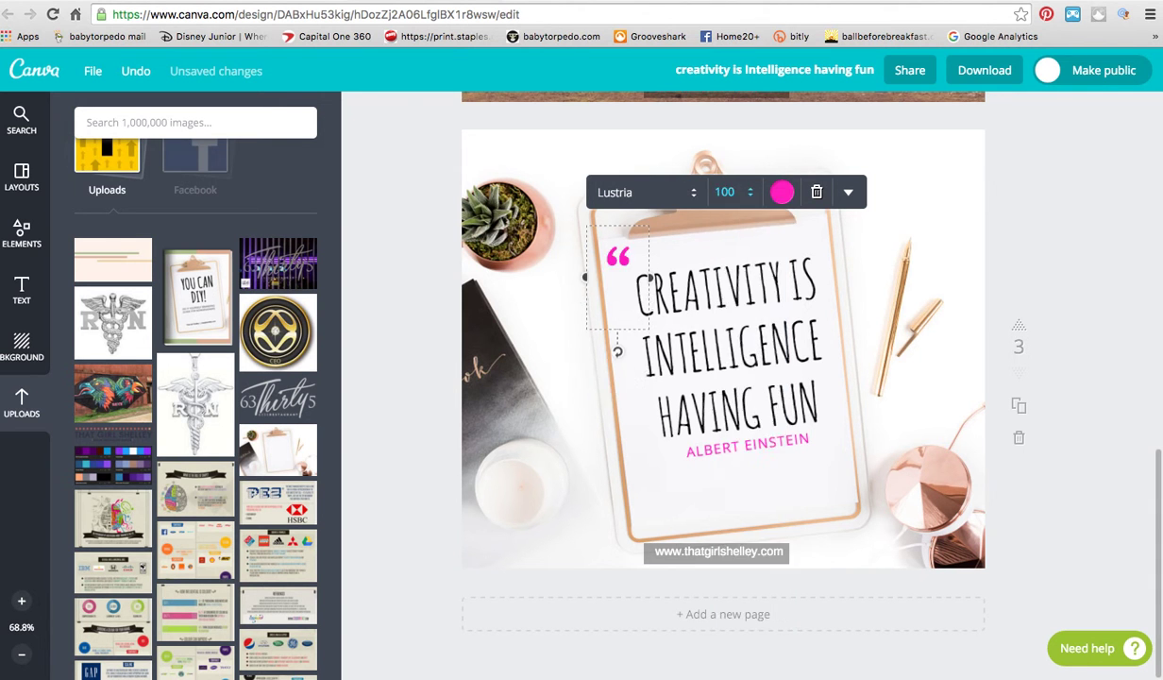
{"action": "left_click", "coordinate": [911, 205]}
Place the quotation mark just left of the word CREATIVITY and nudge the author line down from the quote
{"action": "mouse_move", "coordinate": [618, 260]}
{"action": "left_mouse_down"}
{"action": "mouse_move", "coordinate": [602, 274]}
{"action": "mouse_move", "coordinate": [625, 282]}
{"action": "left_mouse_up"}
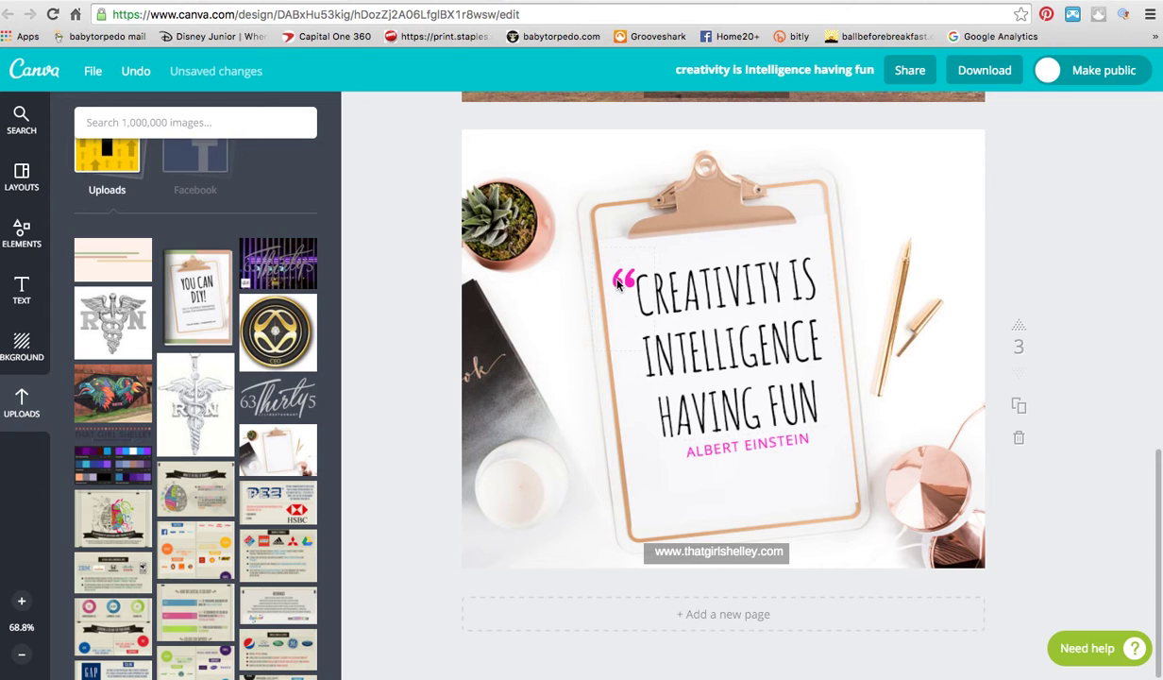
{"action": "left_click_drag", "start_coordinate": [614, 284], "coordinate": [615, 284]}
{"action": "left_click_drag", "start_coordinate": [763, 444], "coordinate": [764, 447]}
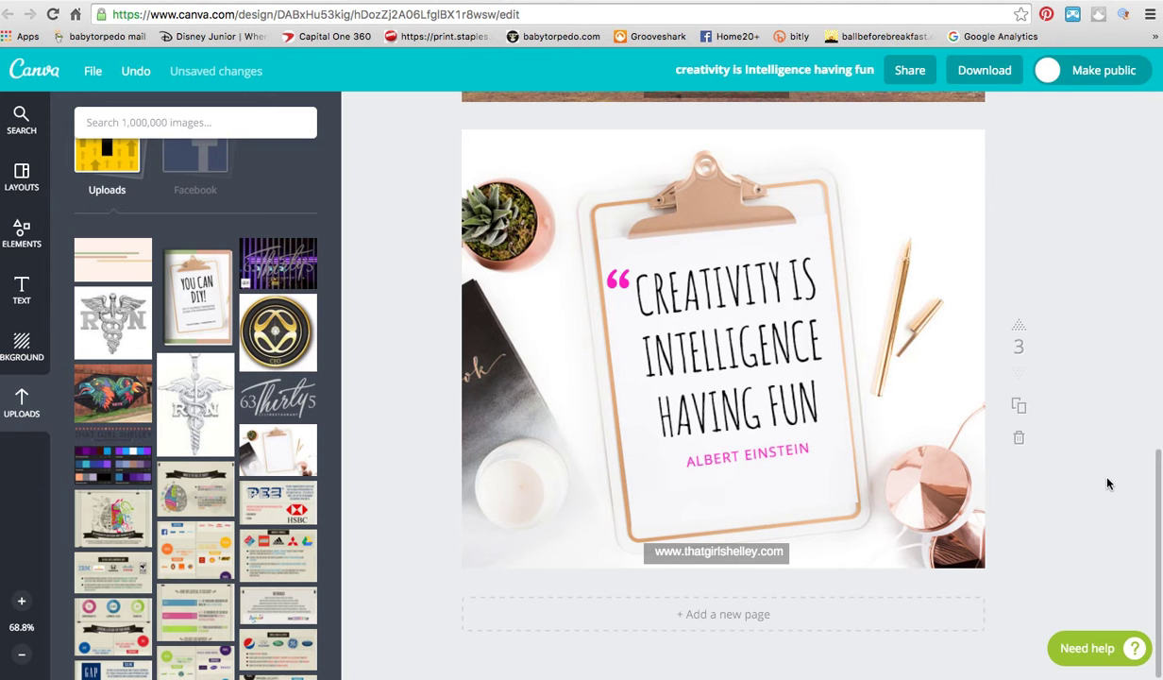
Delete the grey bar behind page 3's web address and colour the address text black
{"action": "left_click", "coordinate": [653, 563]}
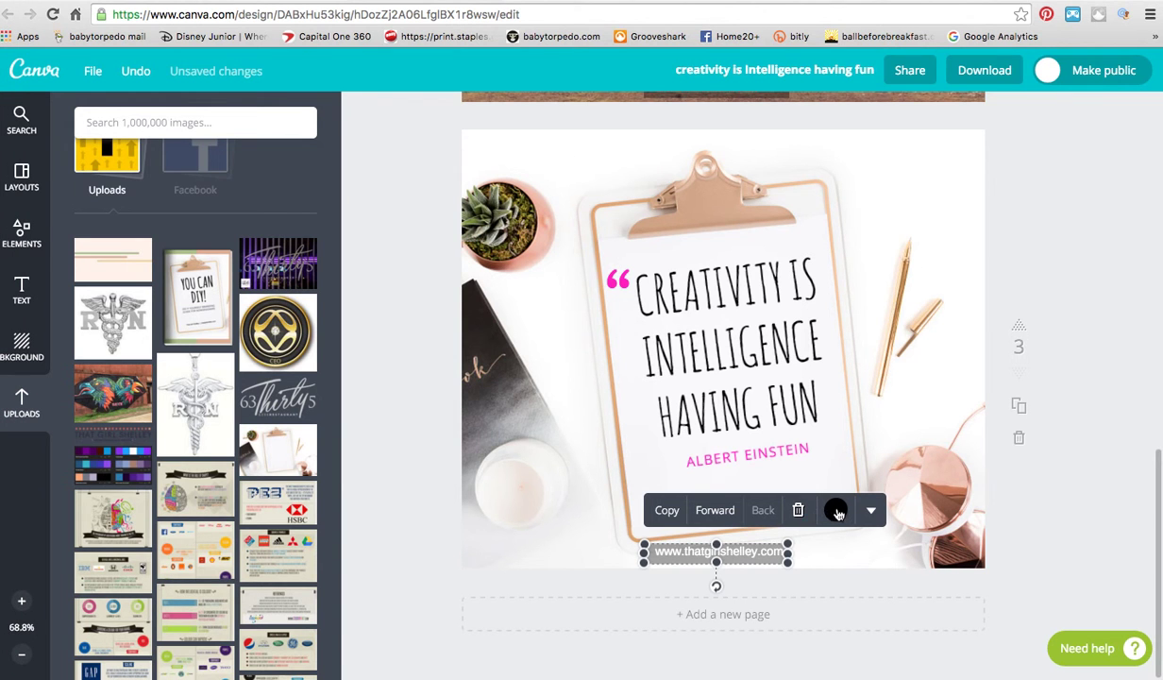
{"action": "left_click", "coordinate": [800, 514]}
{"action": "left_click", "coordinate": [755, 558]}
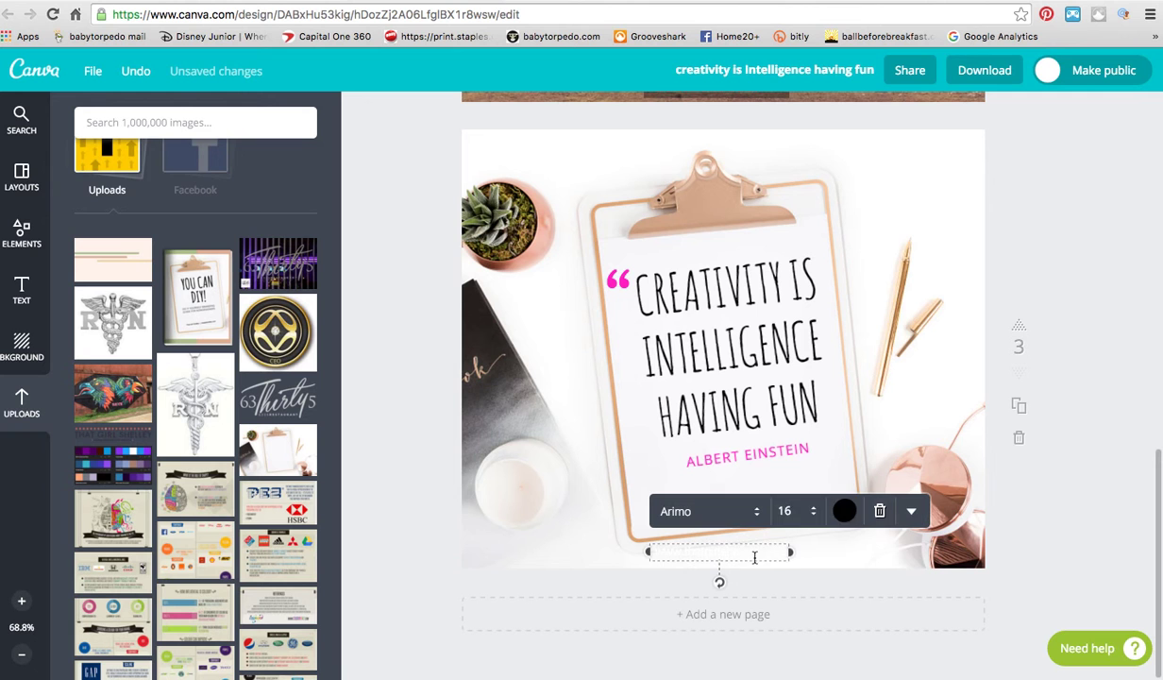
{"action": "left_click", "coordinate": [845, 510]}
{"action": "left_click", "coordinate": [862, 556]}
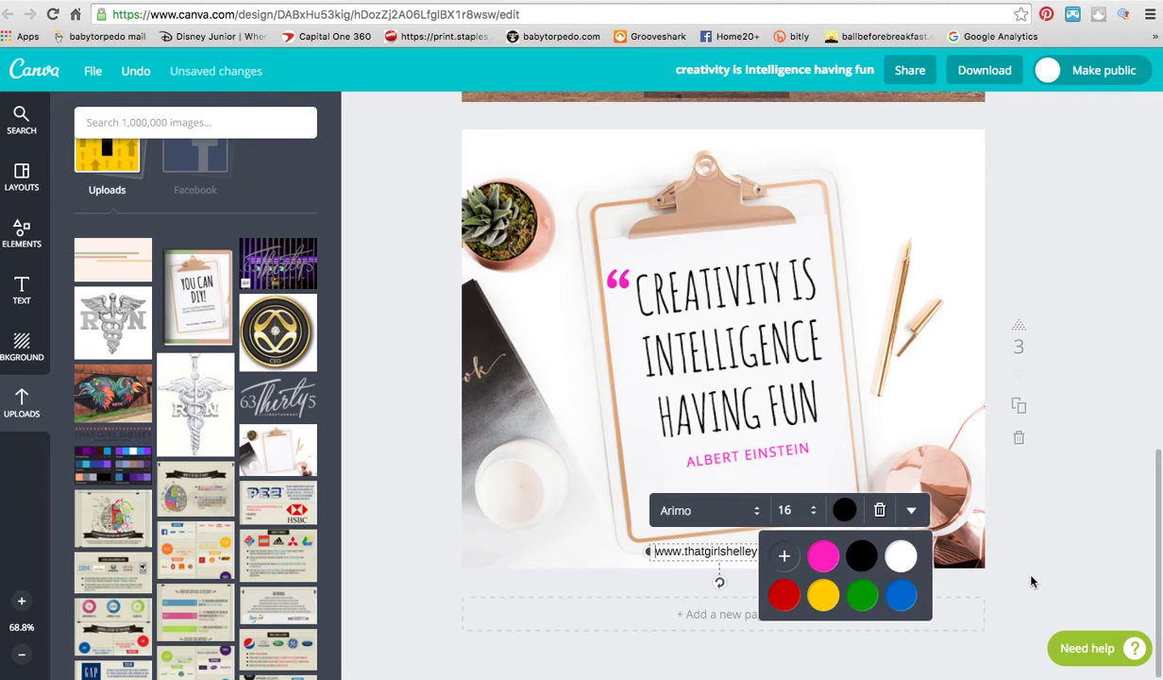
{"action": "left_click", "coordinate": [1098, 529]}
Move the web address right along the photo's lower edge and colour its text pink
{"action": "left_click_drag", "start_coordinate": [750, 555], "coordinate": [850, 557]}
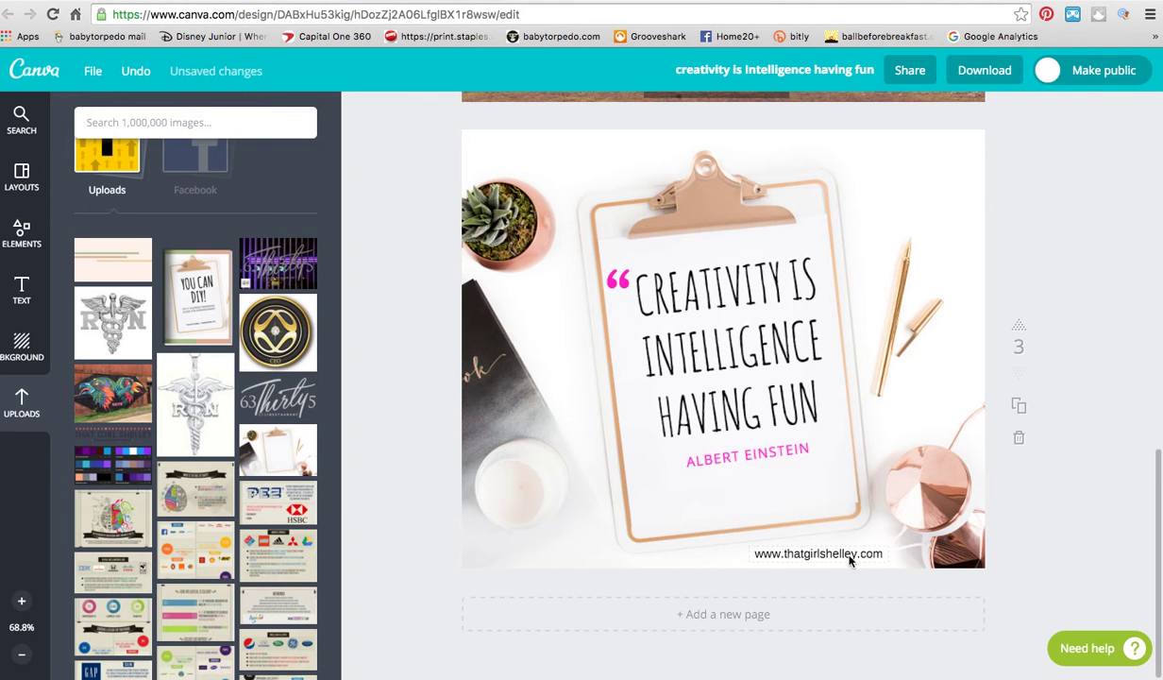
{"action": "left_click", "coordinate": [944, 513]}
{"action": "left_click", "coordinate": [923, 558]}
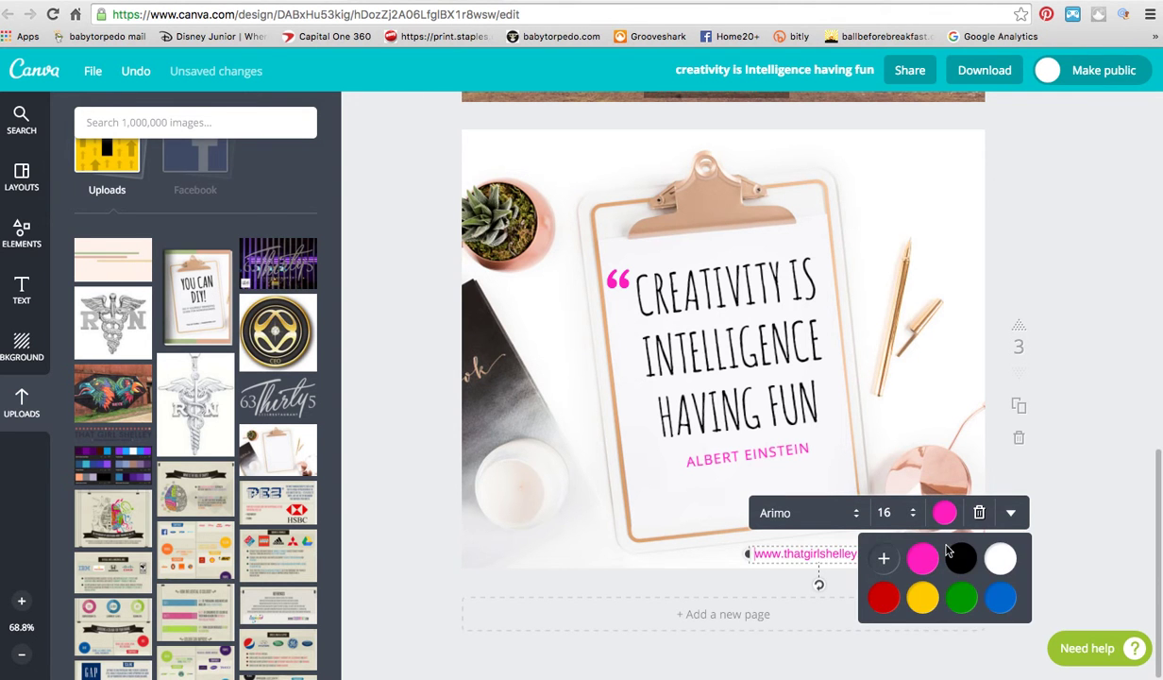
{"action": "left_click", "coordinate": [1087, 463]}
Move the web address onto the clipboard's paper below the author line and tilt it counter-clockwise to match
{"action": "left_click_drag", "start_coordinate": [862, 557], "coordinate": [744, 540]}
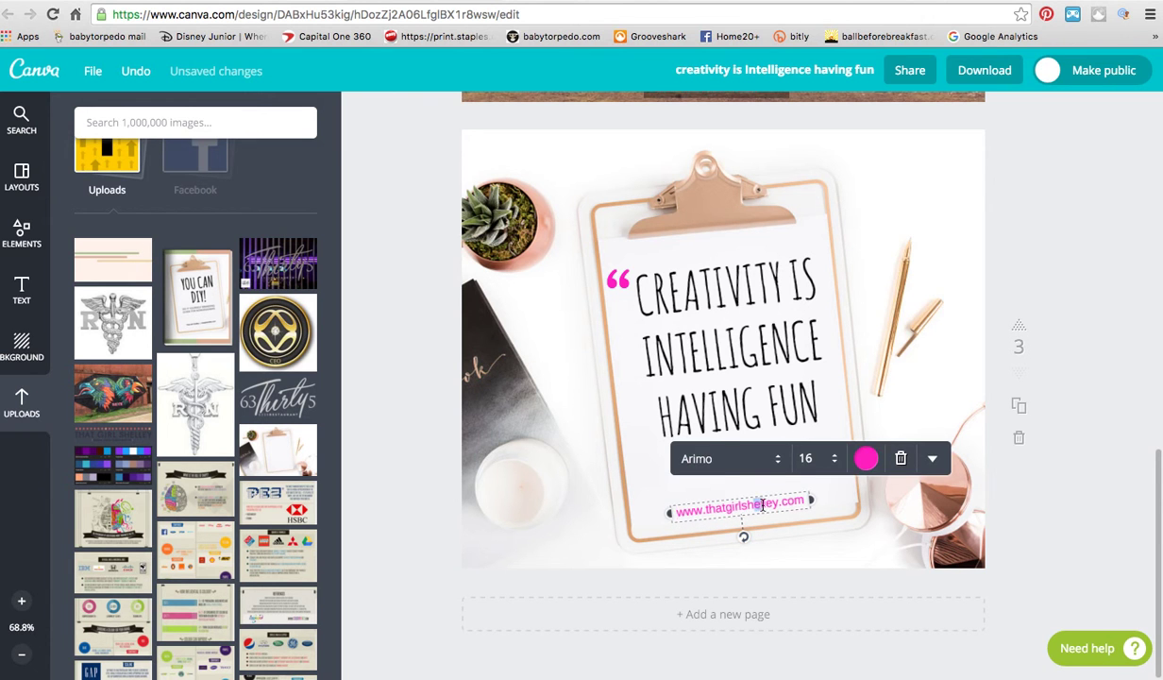
{"action": "left_click", "coordinate": [764, 564]}
{"action": "left_click_drag", "start_coordinate": [728, 507], "coordinate": [739, 508]}
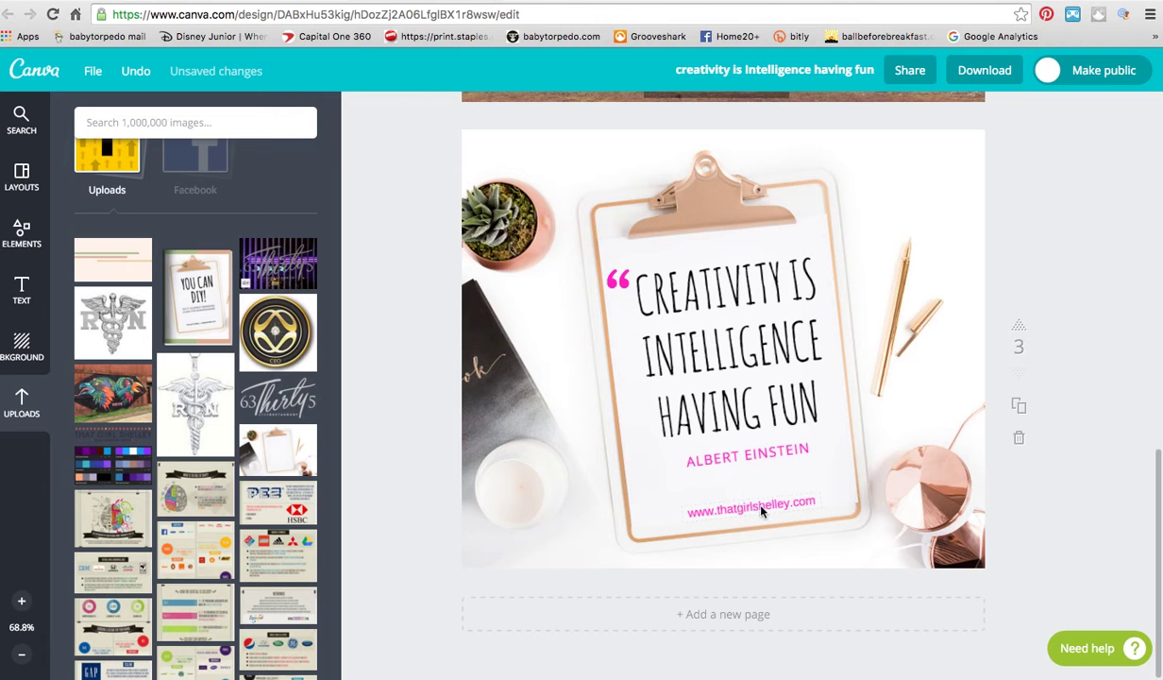
{"action": "left_click", "coordinate": [713, 510]}
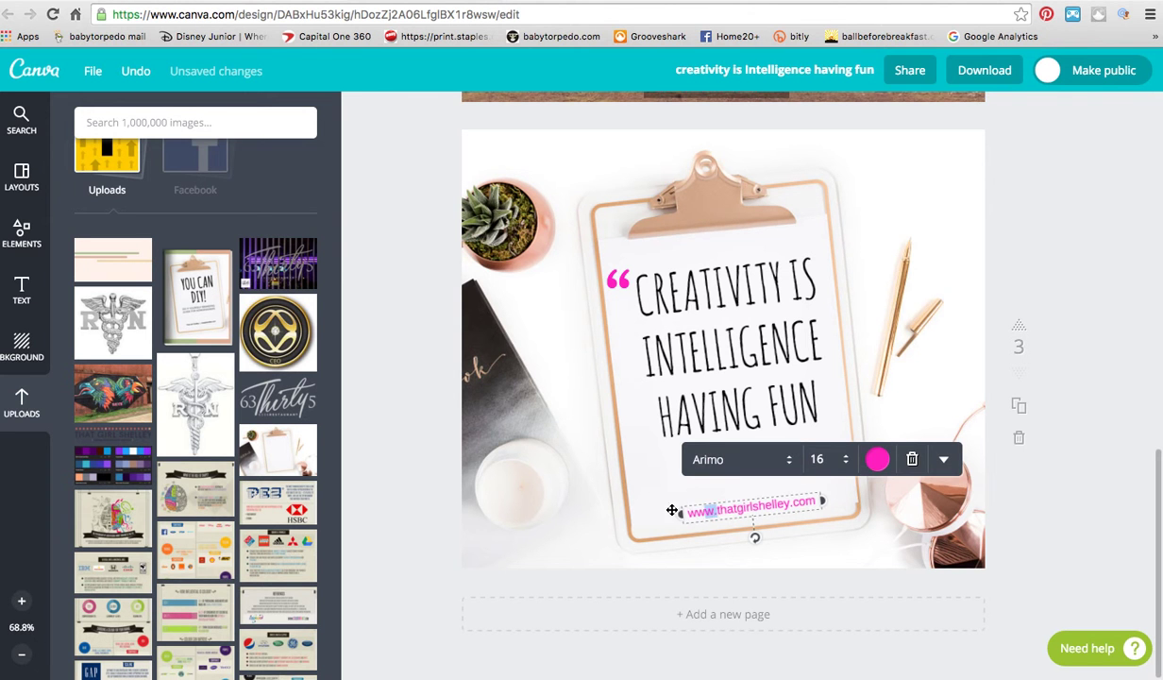
{"action": "left_click", "coordinate": [712, 510]}
{"action": "left_click", "coordinate": [714, 510]}
{"action": "left_click_drag", "start_coordinate": [716, 512], "coordinate": [689, 518]}
{"action": "key", "text": "BackSpace"}
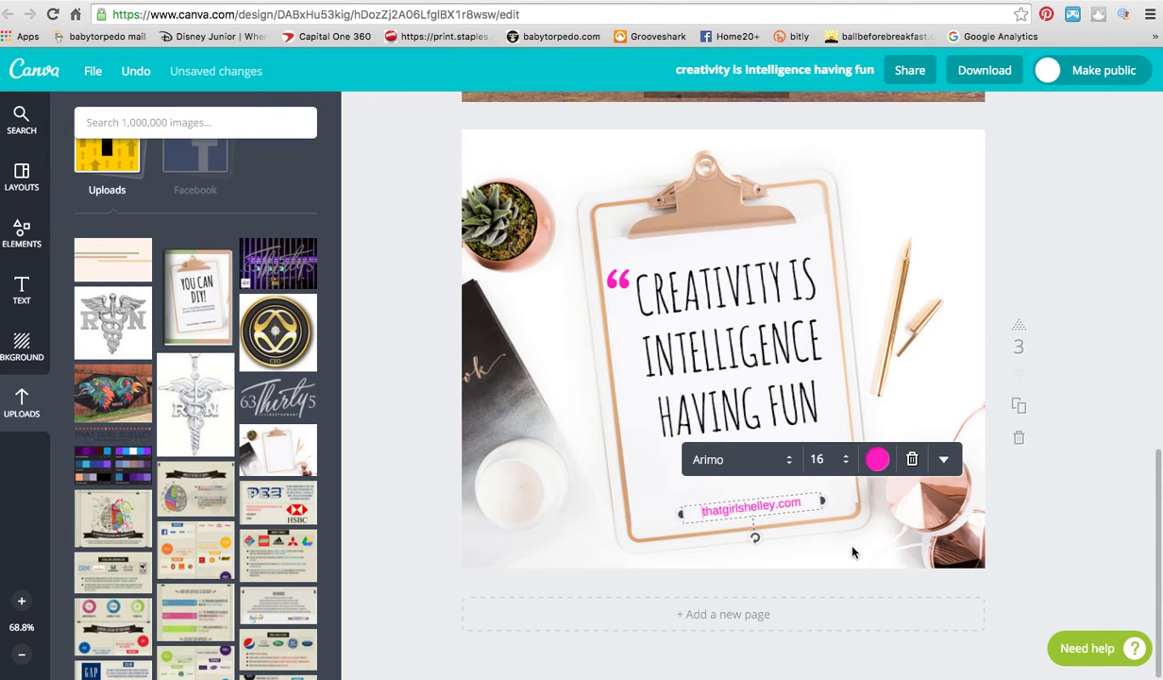
{"action": "left_click", "coordinate": [799, 534]}
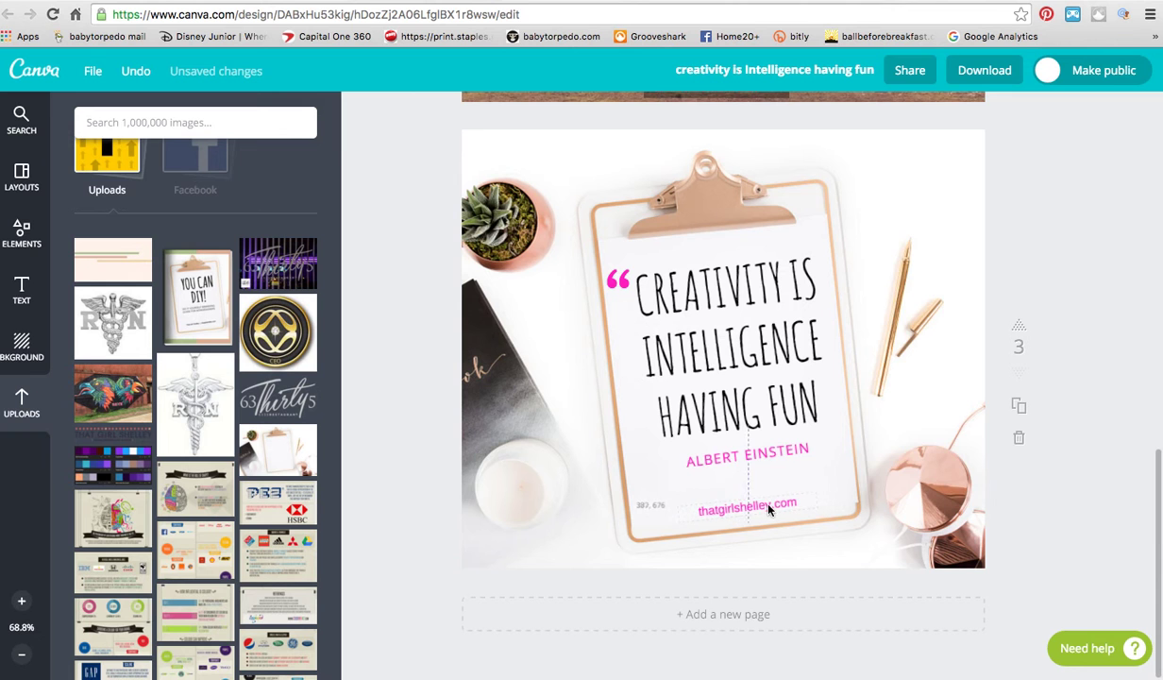
Adjust the web address's tilt slightly and colour its text black
{"action": "left_click", "coordinate": [755, 507]}
{"action": "left_click_drag", "start_coordinate": [753, 535], "coordinate": [756, 544]}
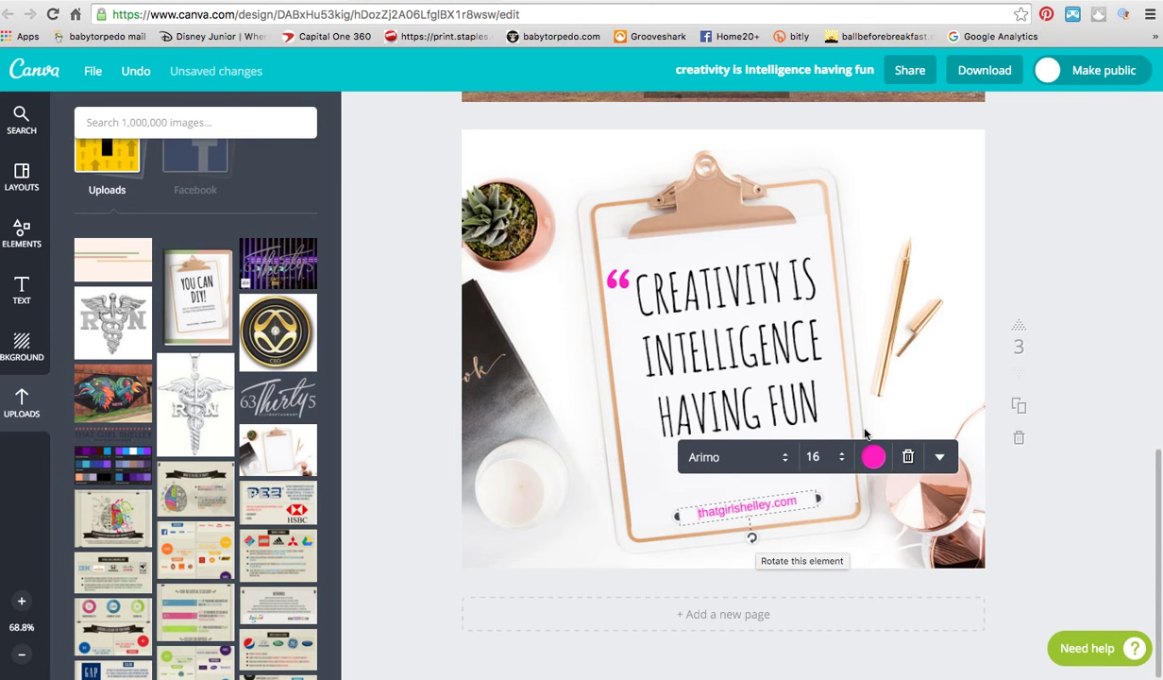
{"action": "left_click", "coordinate": [873, 457]}
{"action": "left_click", "coordinate": [890, 510]}
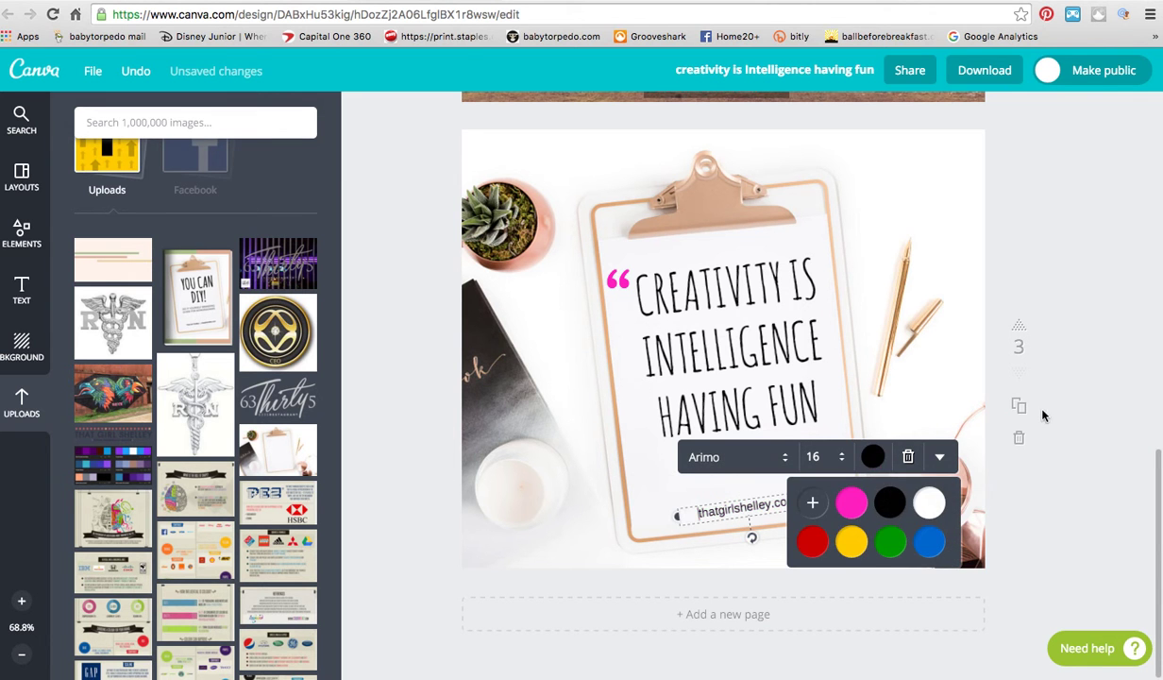
{"action": "left_click", "coordinate": [1048, 457]}
Nudge the web address up on the paper and fine-tune its rotation to match the author line
{"action": "left_click_drag", "start_coordinate": [752, 501], "coordinate": [749, 503]}
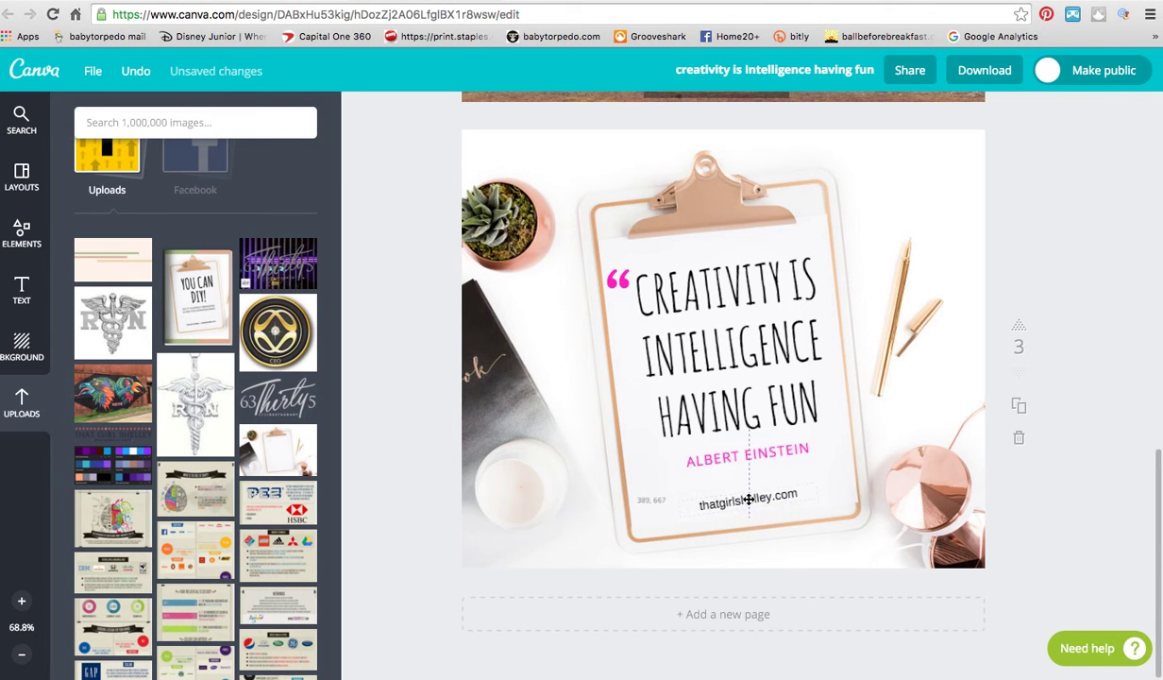
{"action": "left_click", "coordinate": [747, 511]}
{"action": "left_click_drag", "start_coordinate": [748, 529], "coordinate": [752, 538]}
{"action": "left_click", "coordinate": [1041, 519]}
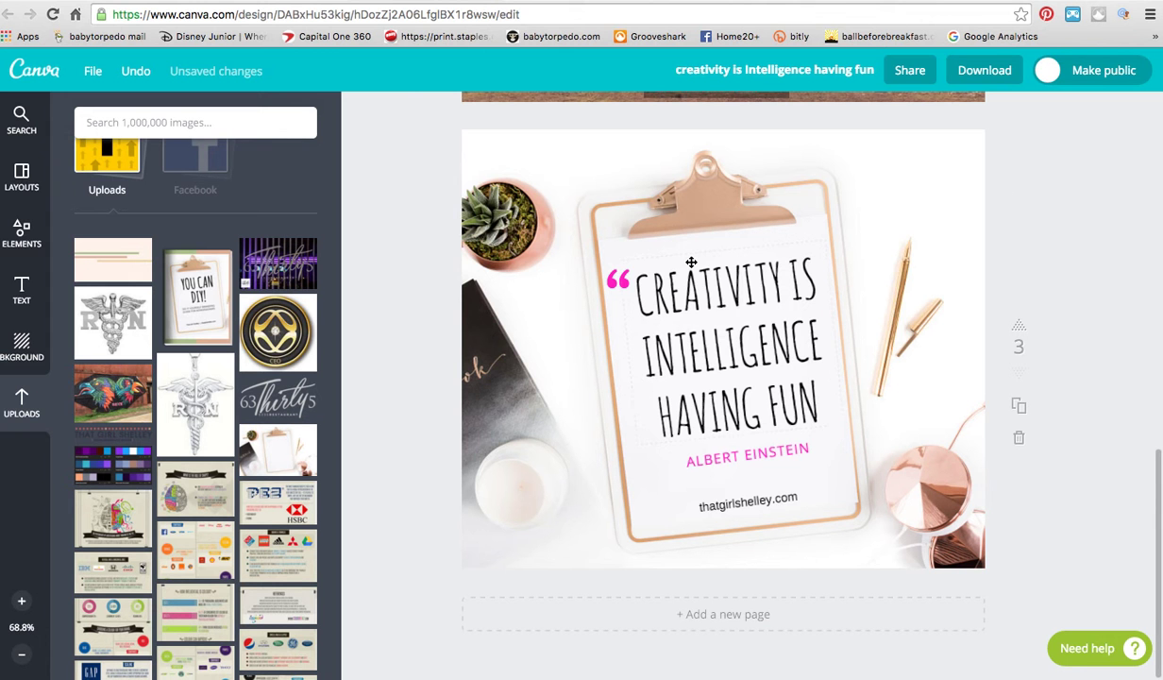
Add a square shape to page 1 and enlarge it until it covers the whole page
{"action": "scroll", "coordinate": [700, 273], "scroll_direction": "up", "scroll_amount": 10}
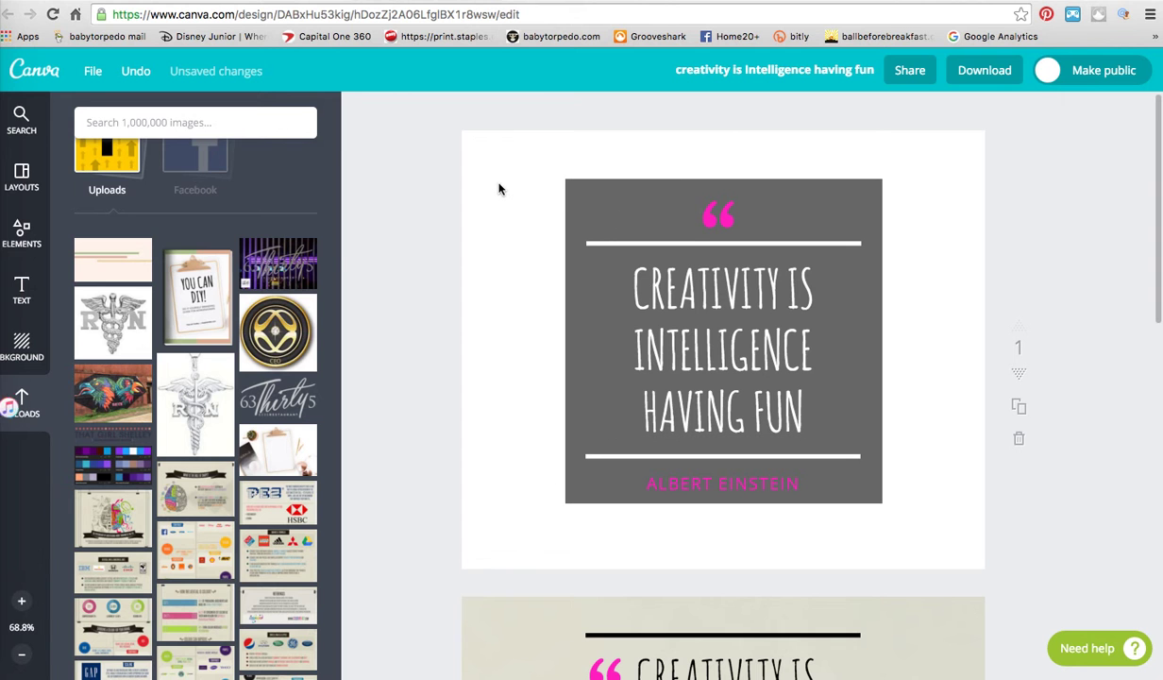
{"action": "scroll", "coordinate": [307, 361], "scroll_direction": "up", "scroll_amount": 3}
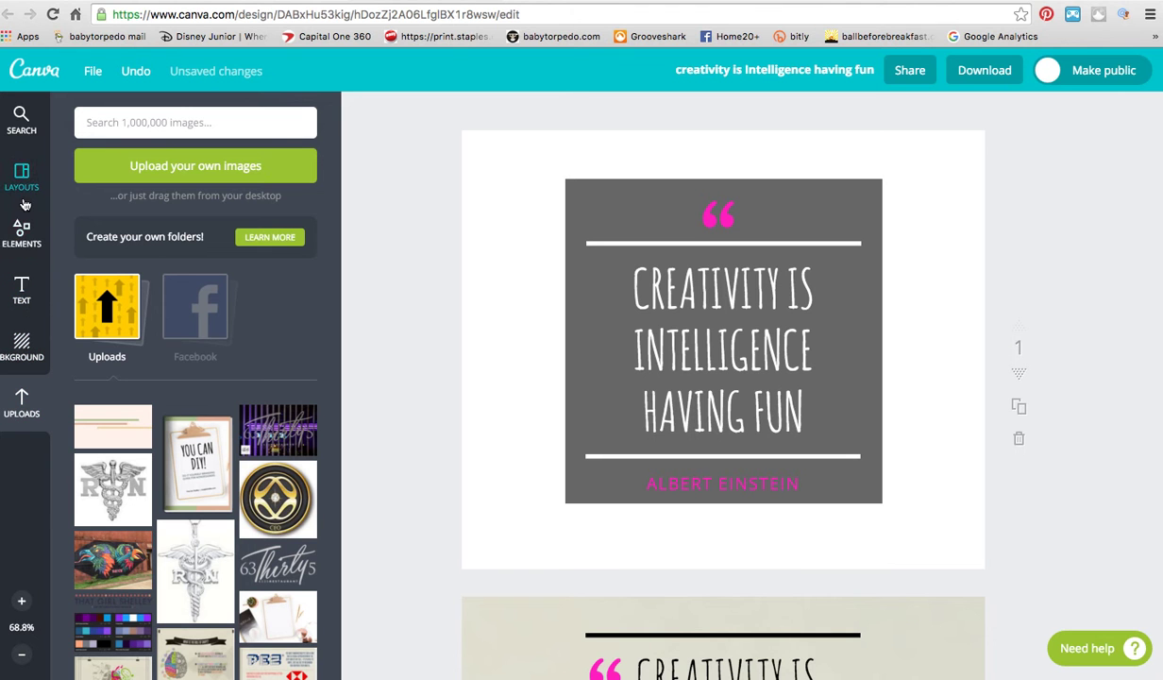
{"action": "left_click", "coordinate": [20, 231]}
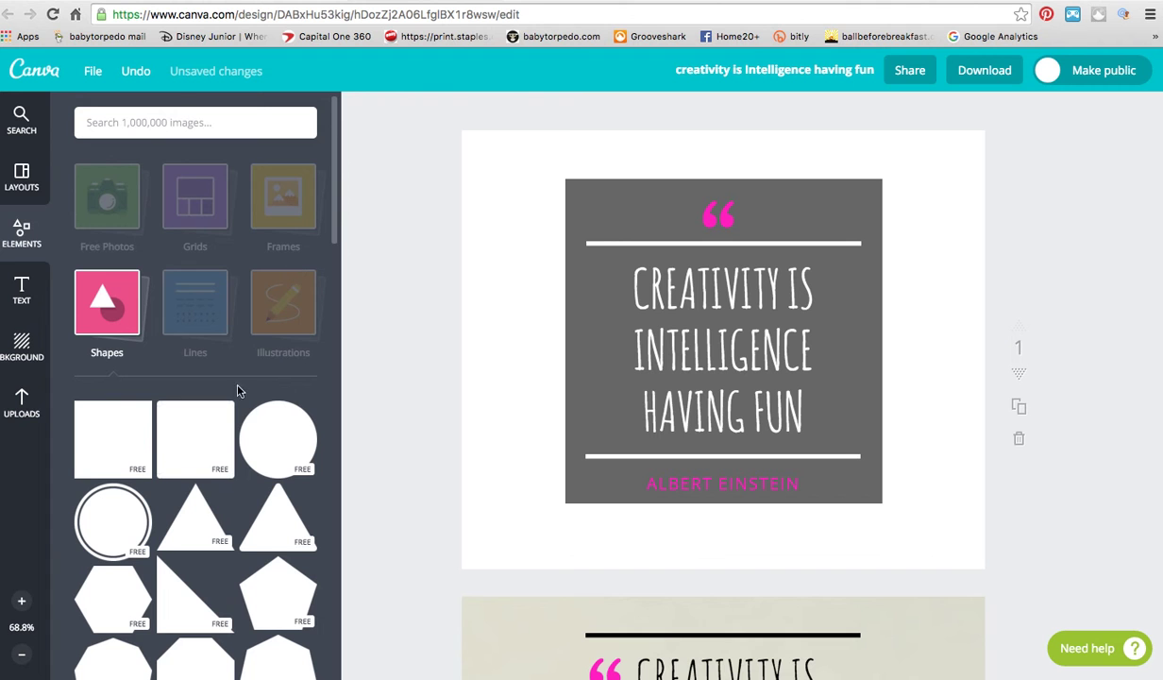
{"action": "left_click", "coordinate": [115, 440]}
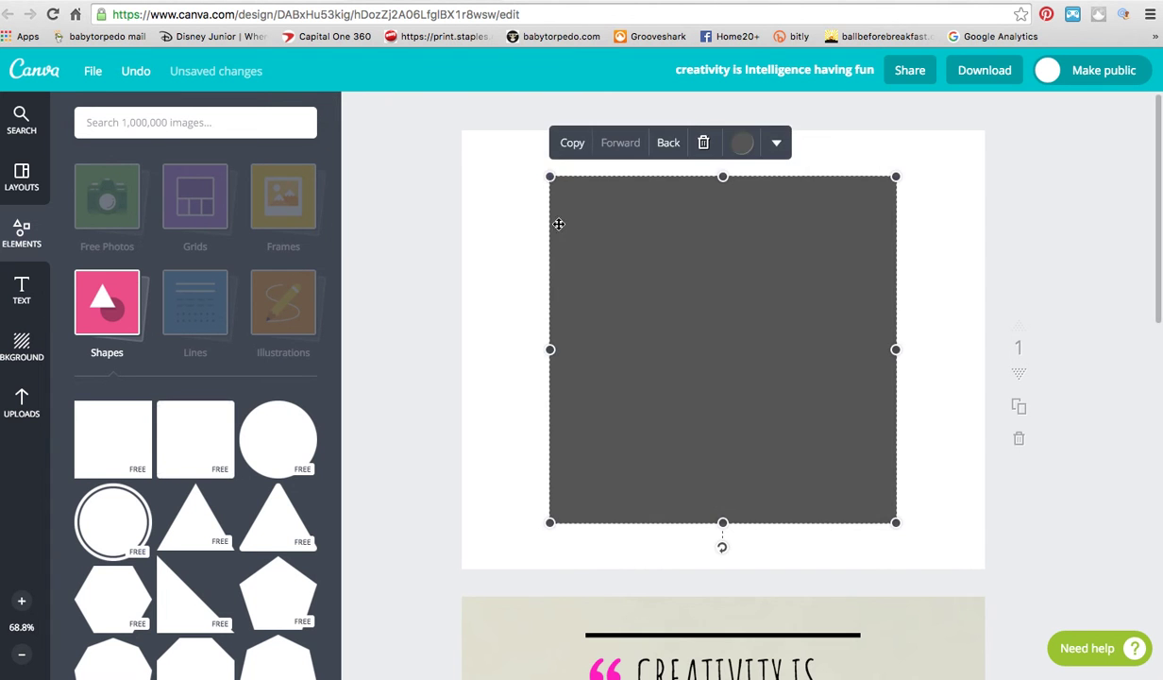
{"action": "left_click_drag", "start_coordinate": [550, 176], "coordinate": [420, 125]}
{"action": "left_click_drag", "start_coordinate": [909, 524], "coordinate": [1017, 602]}
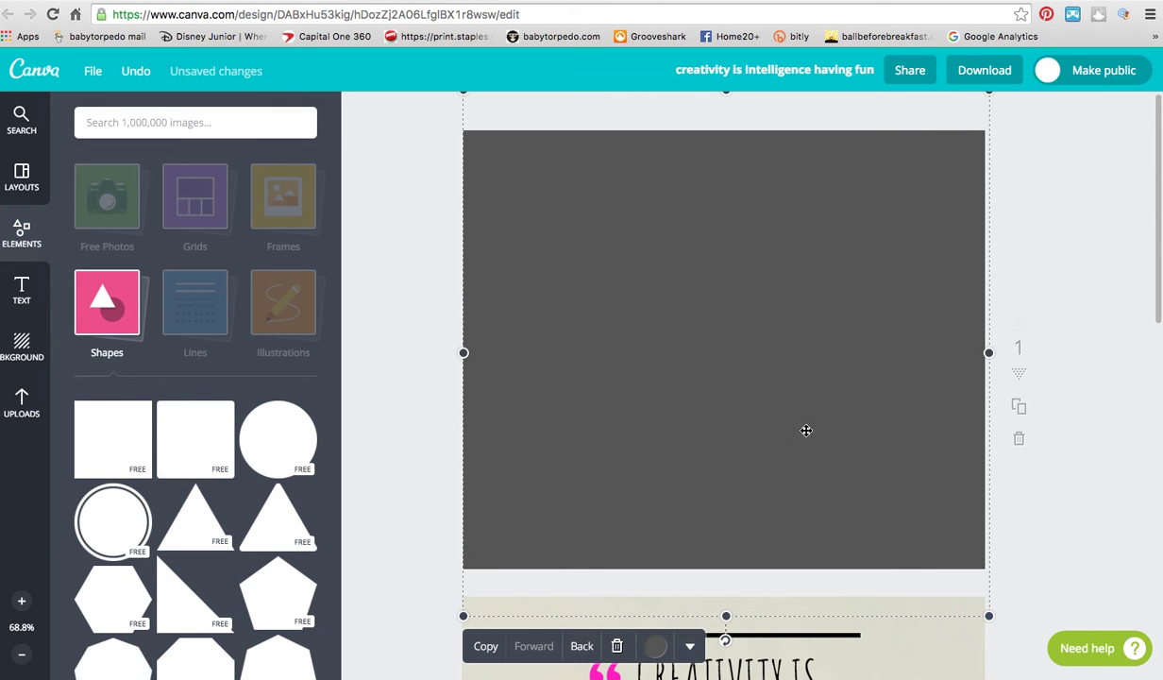
Colour page 1's full-page square black and send it behind the quote, lines, quotation mark and author line
{"action": "left_click", "coordinate": [656, 646]}
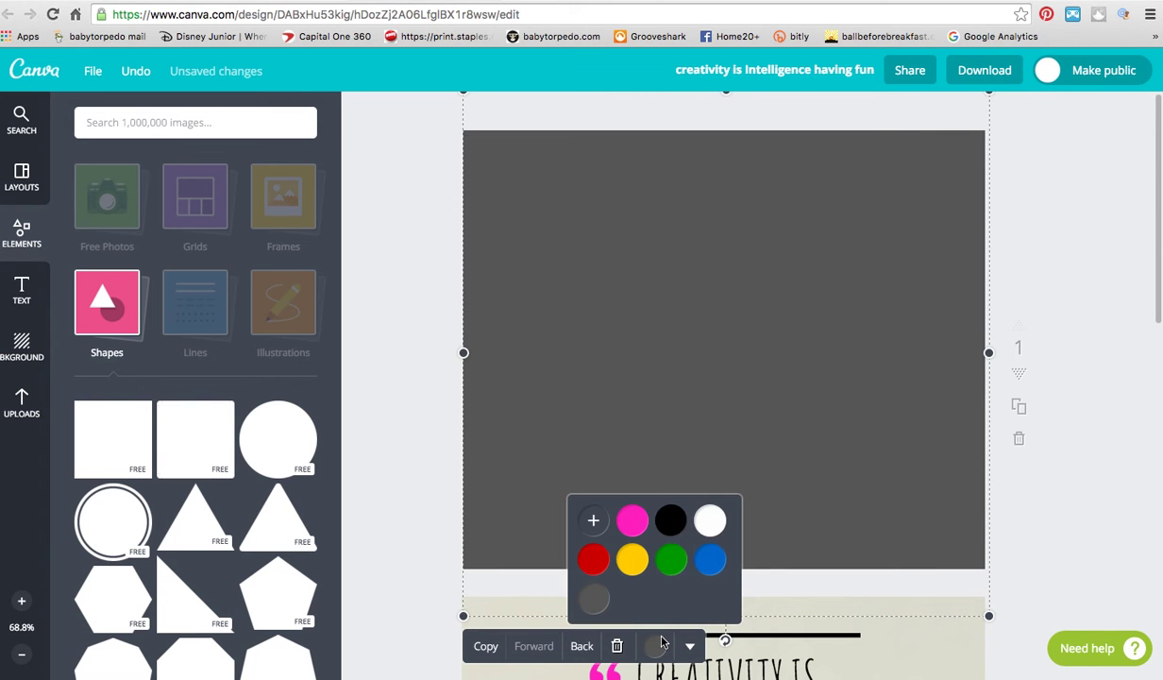
{"action": "left_click", "coordinate": [671, 520]}
{"action": "scroll", "coordinate": [914, 506], "scroll_direction": "down", "scroll_amount": 2}
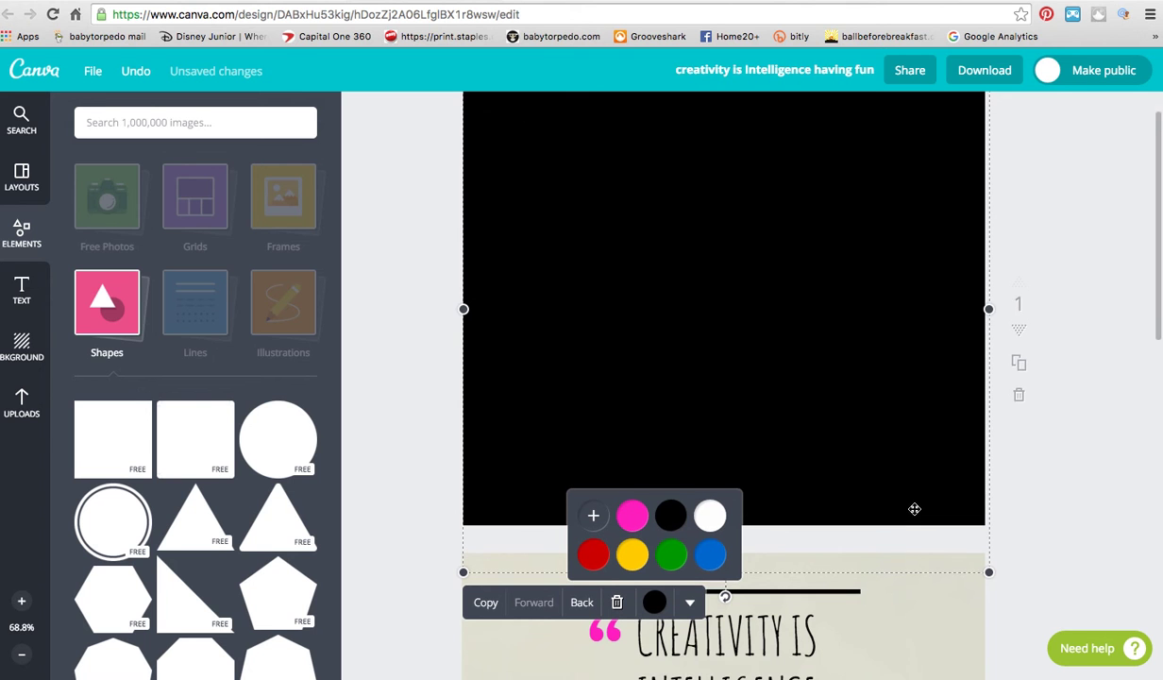
{"action": "left_click", "coordinate": [581, 570]}
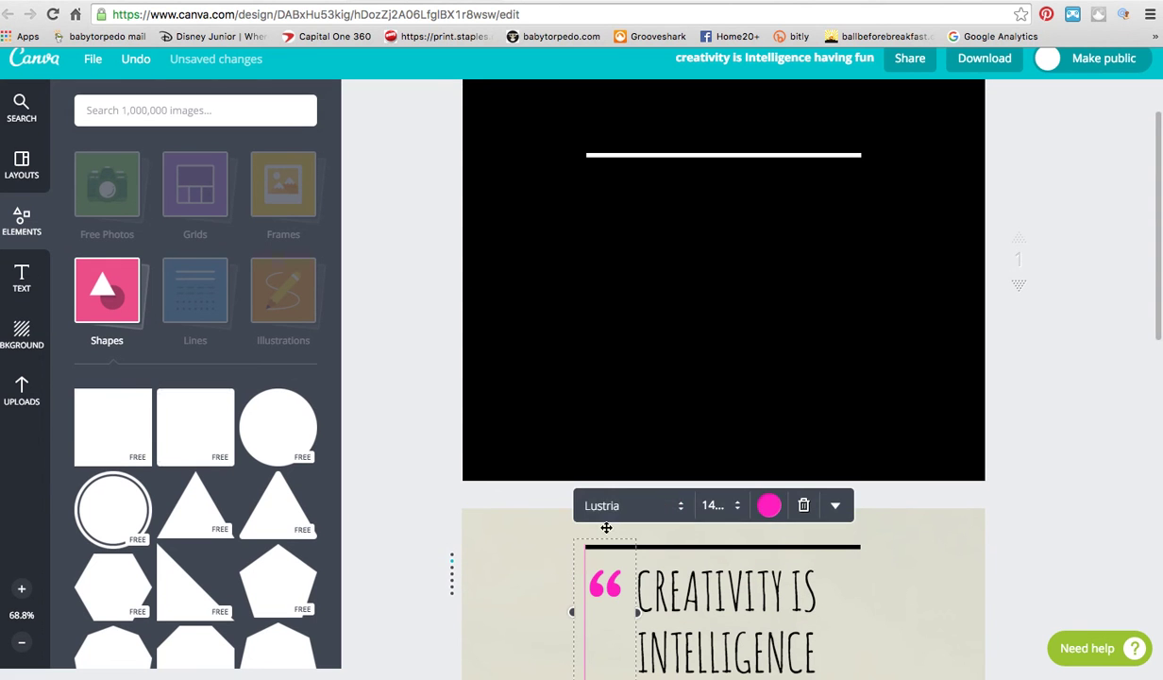
{"action": "left_click", "coordinate": [582, 597]}
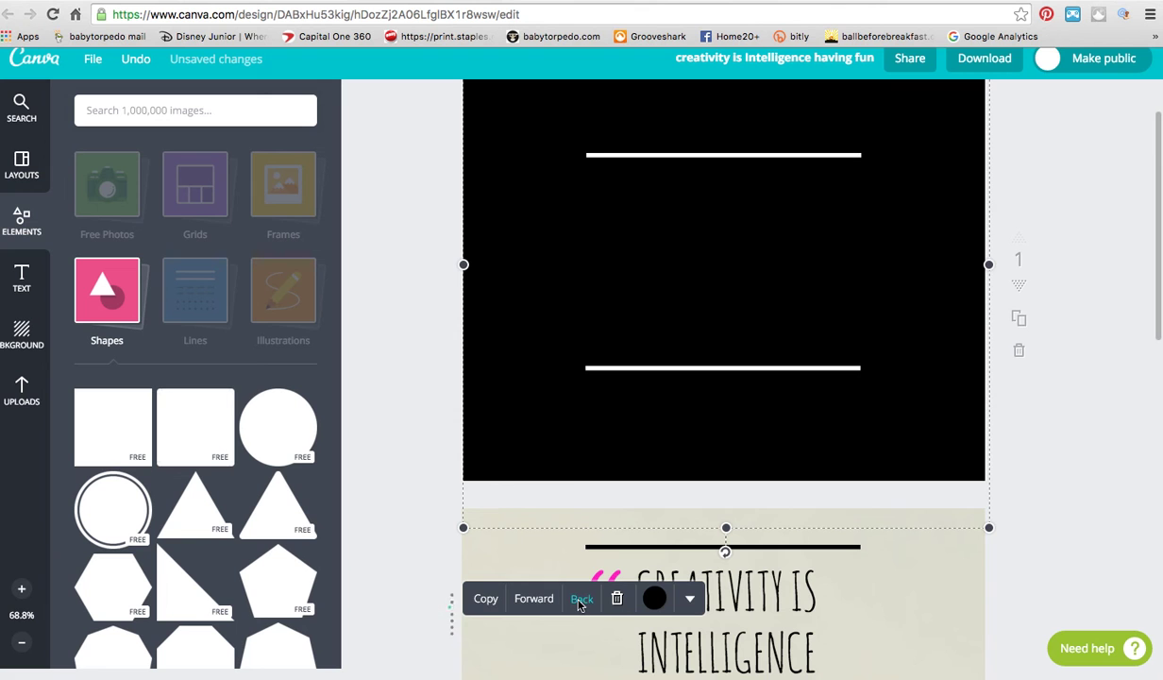
{"action": "left_click", "coordinate": [580, 600]}
{"action": "left_click", "coordinate": [580, 601]}
{"action": "left_click", "coordinate": [581, 602]}
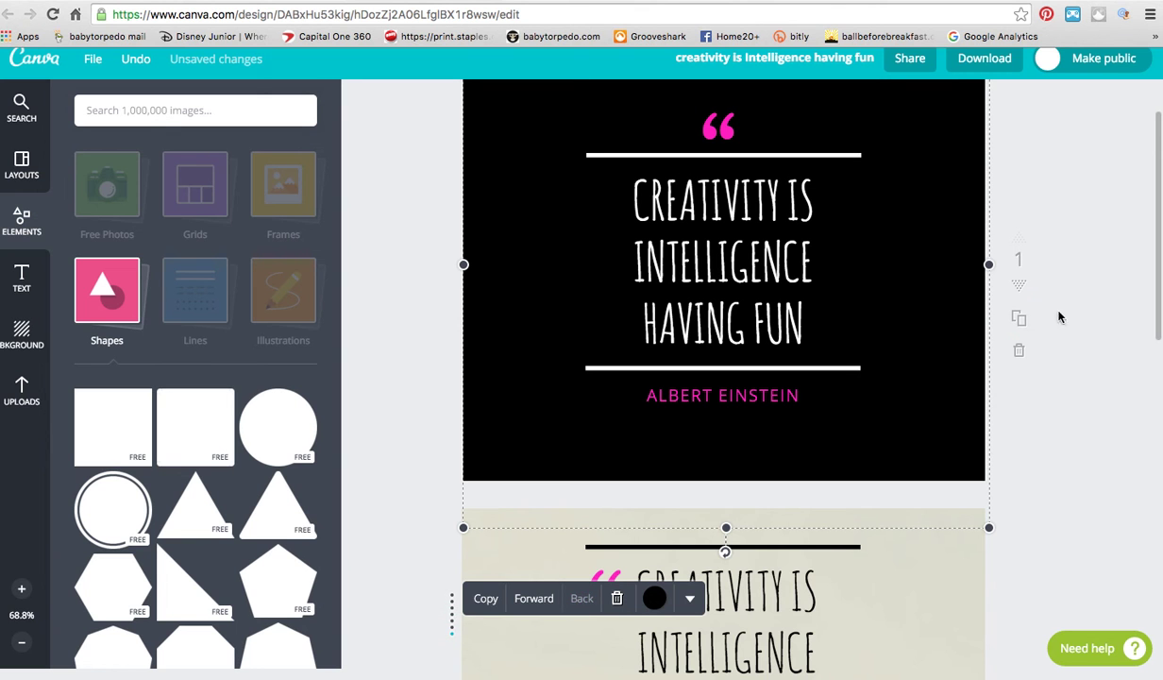
{"action": "left_click", "coordinate": [1077, 213]}
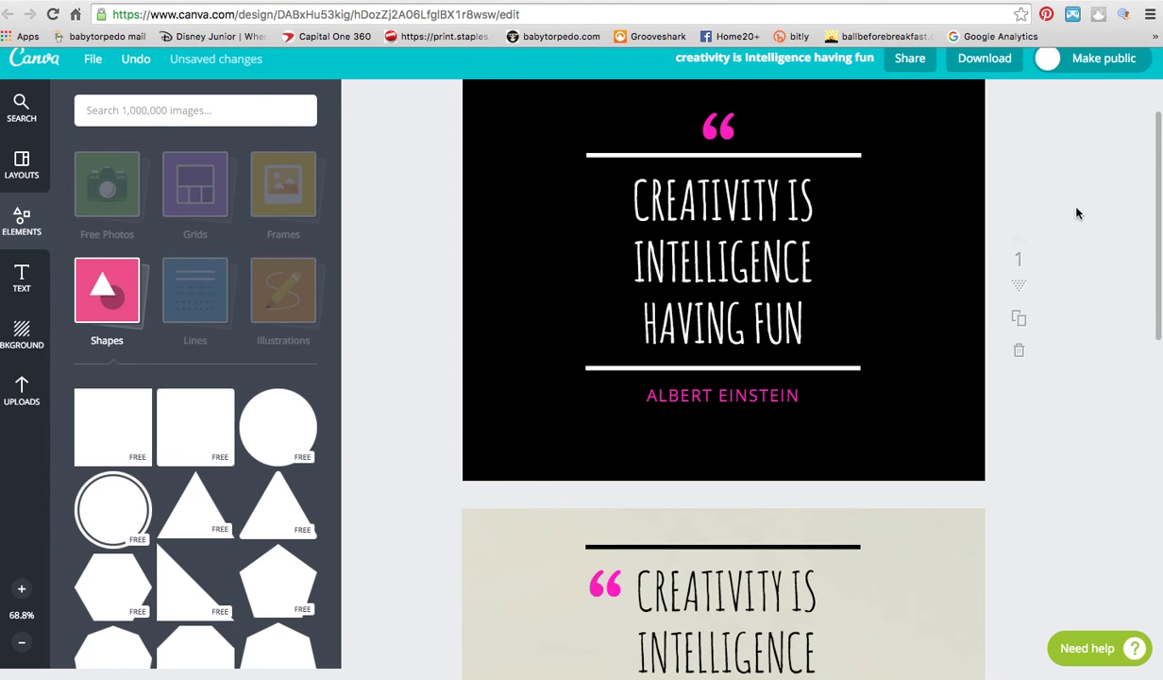
Review the quote graphics on all three pages, from the black version through the landscape photo to the clipboard version
{"action": "scroll", "coordinate": [1077, 213], "scroll_direction": "up", "scroll_amount": 1}
{"action": "scroll", "coordinate": [1077, 213], "scroll_direction": "down", "scroll_amount": 3}
{"action": "scroll", "coordinate": [1078, 213], "scroll_direction": "down", "scroll_amount": 5}
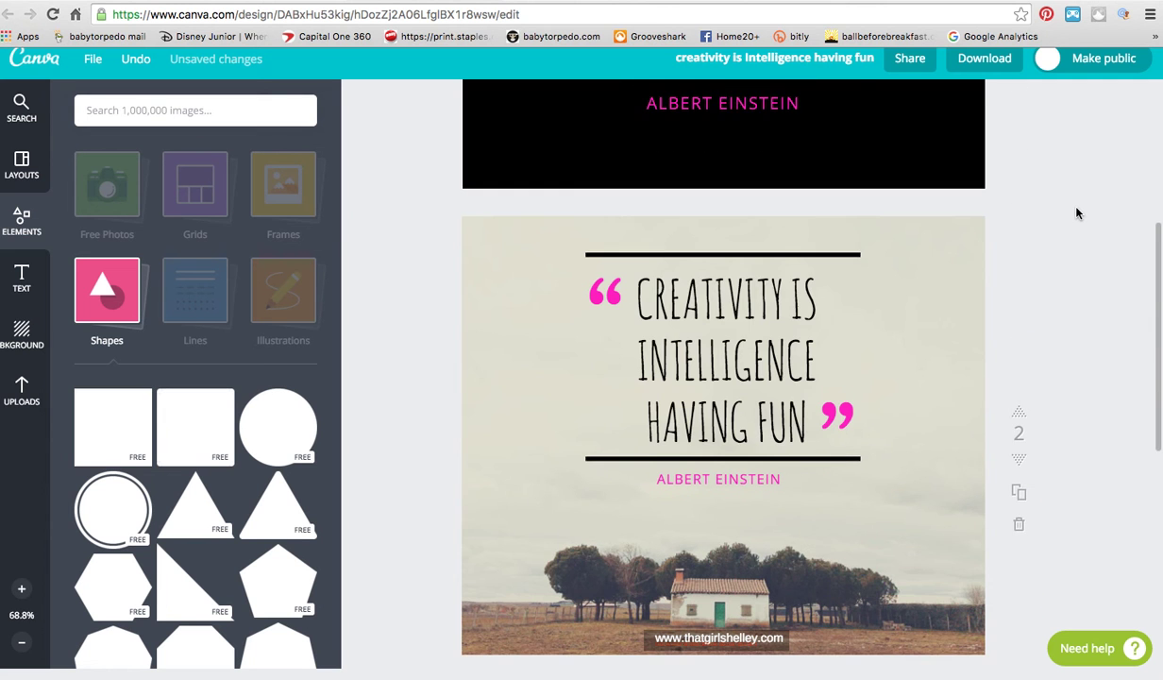
{"action": "scroll", "coordinate": [1077, 213], "scroll_direction": "down", "scroll_amount": 5}
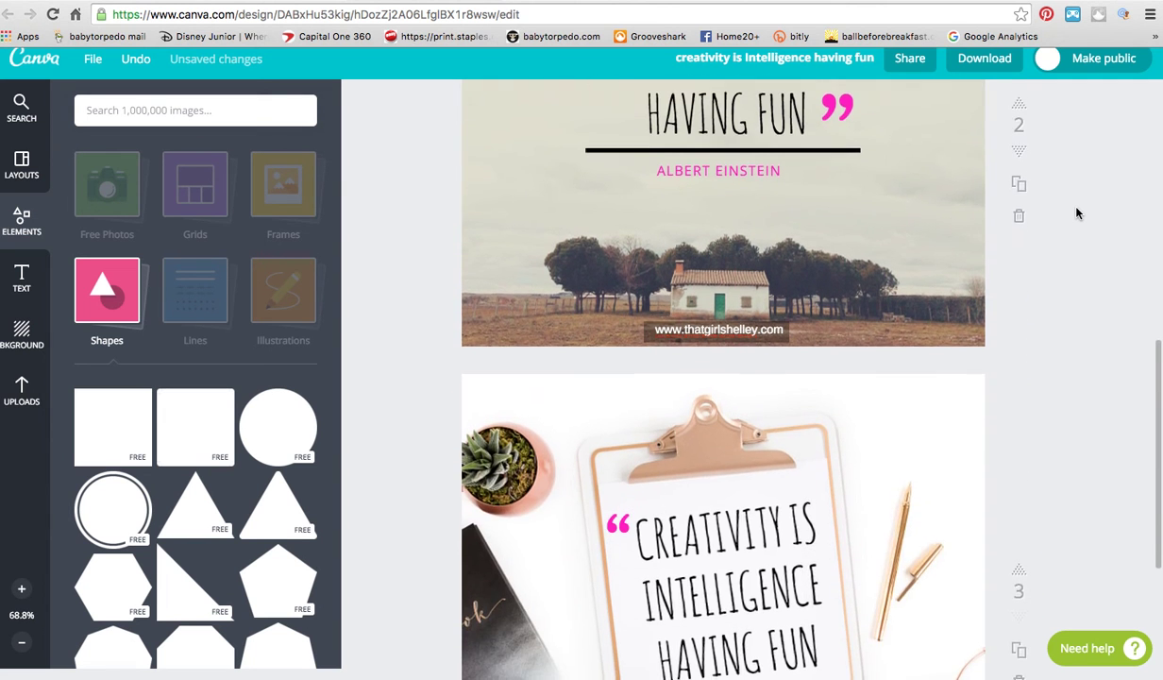
{"action": "scroll", "coordinate": [1077, 213], "scroll_direction": "up", "scroll_amount": 13}
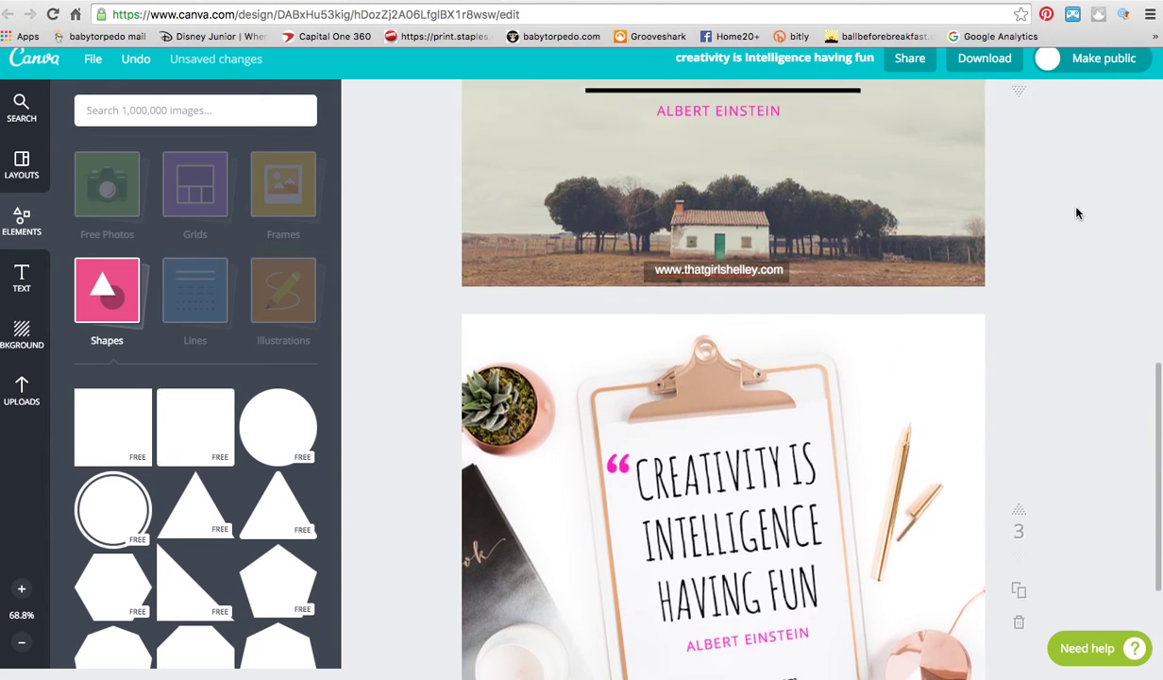
{"action": "scroll", "coordinate": [1077, 214], "scroll_direction": "down", "scroll_amount": 3}
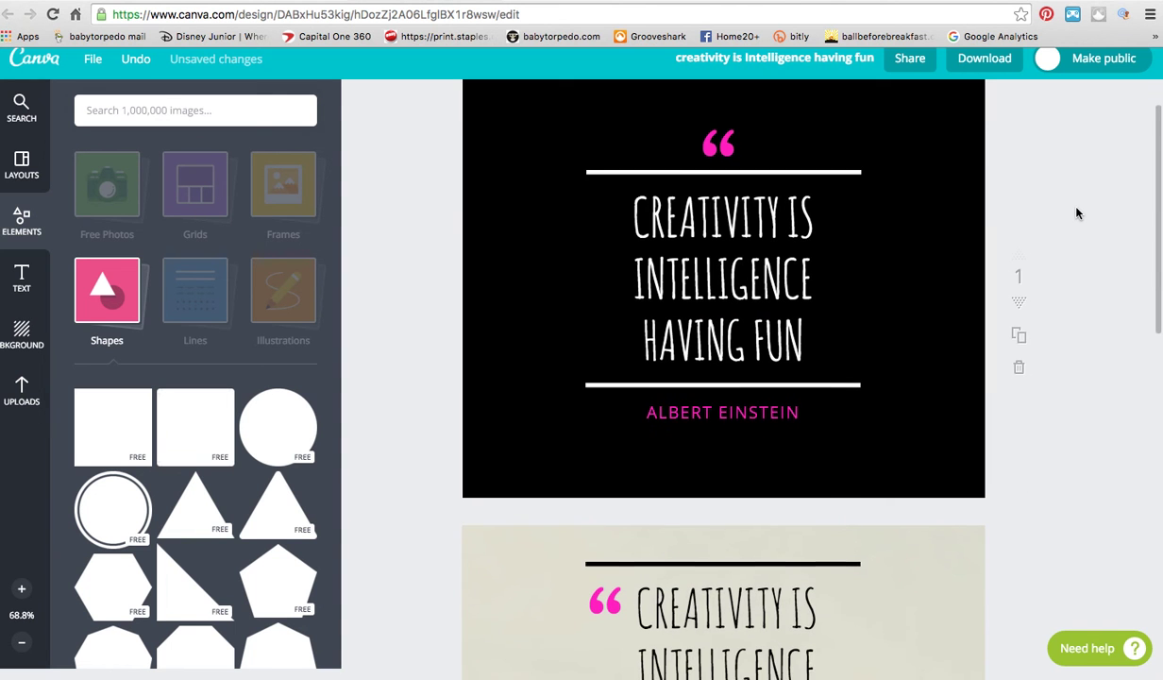
{"action": "scroll", "coordinate": [1078, 213], "scroll_direction": "down", "scroll_amount": 9}
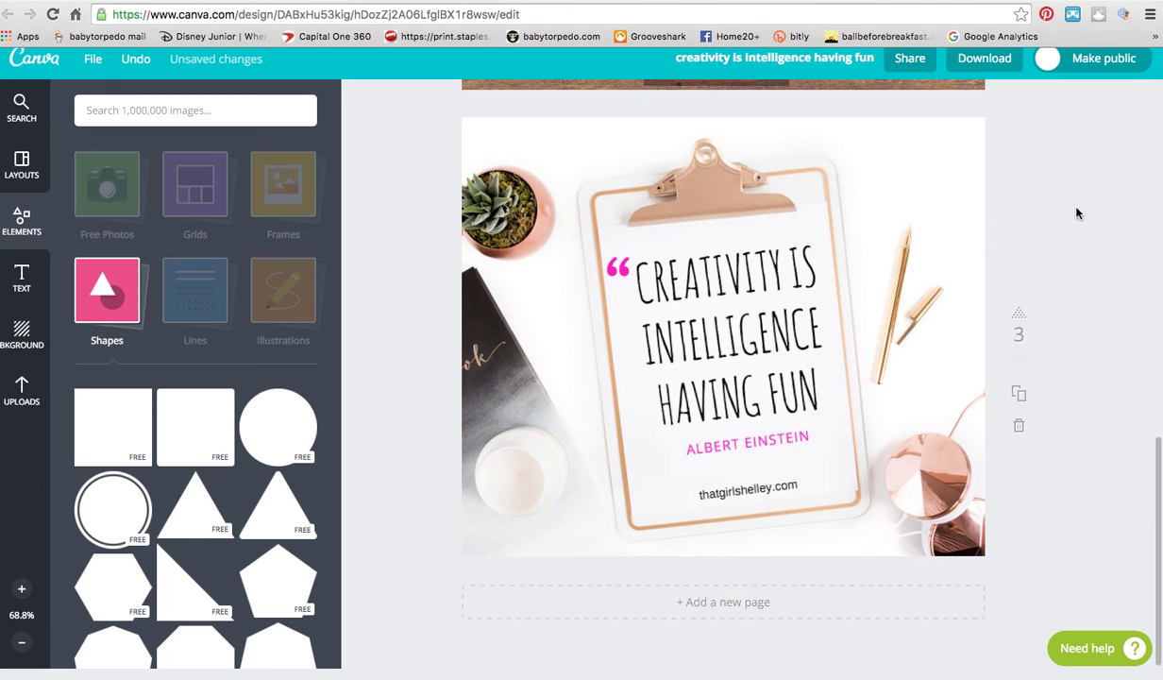
{"action": "scroll", "coordinate": [1077, 213], "scroll_direction": "up", "scroll_amount": 13}
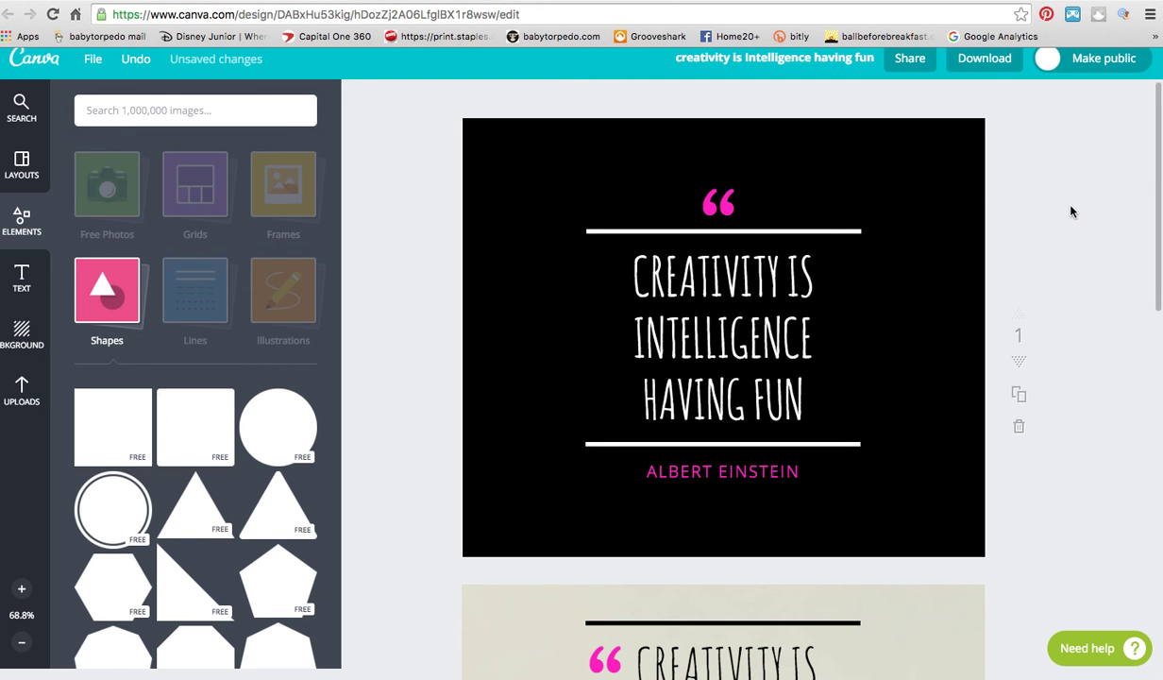
Open the download format choices for the finished quote design
{"action": "left_click", "coordinate": [990, 60]}
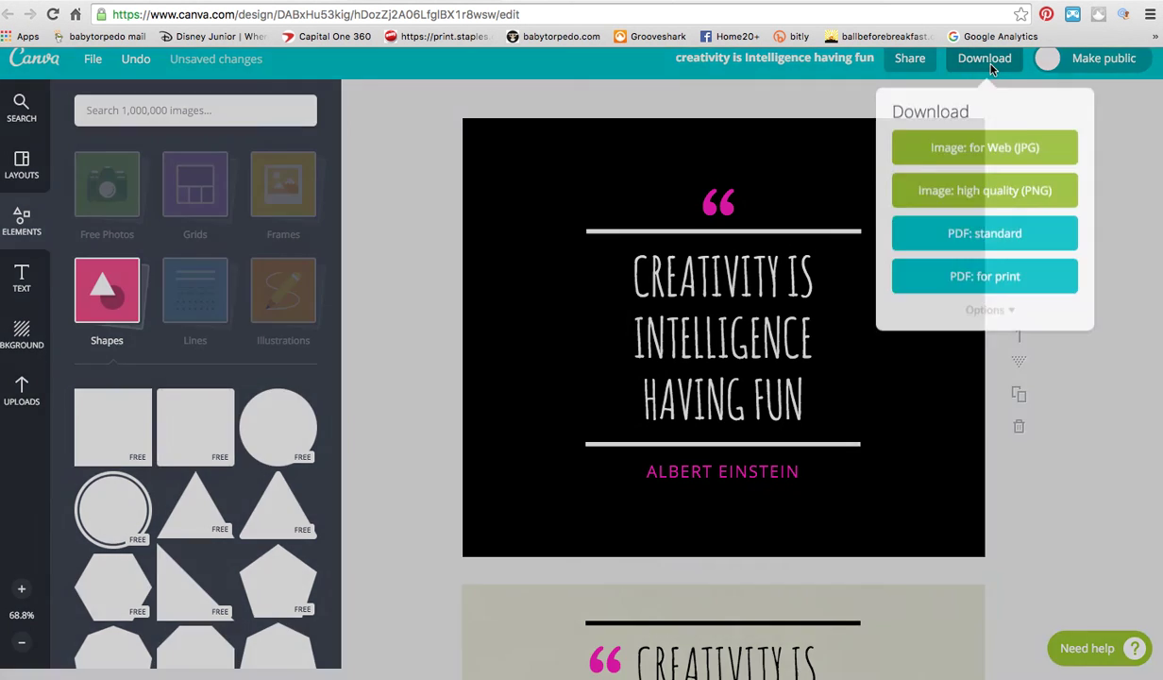